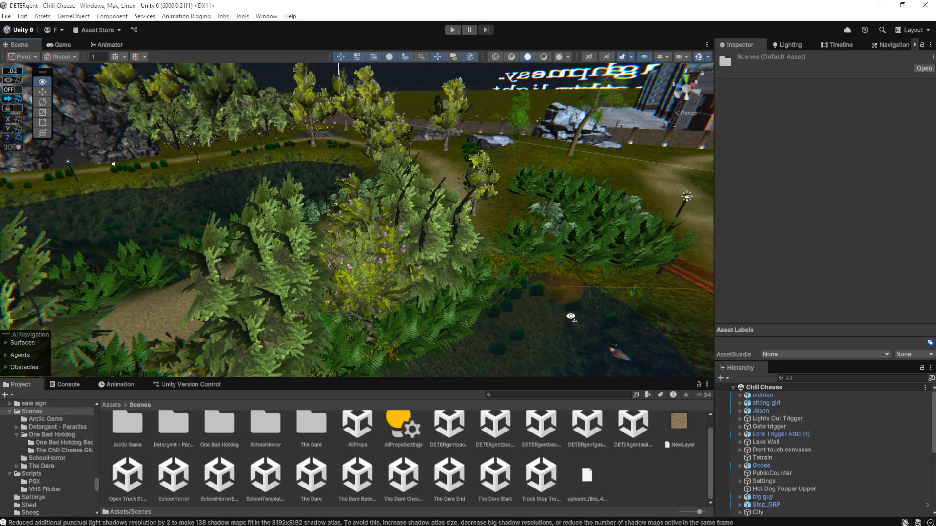
Create a new scene named Test Scene in the Scenes folder and open it
left_click_drag(571, 317, 491, 267, "alt")
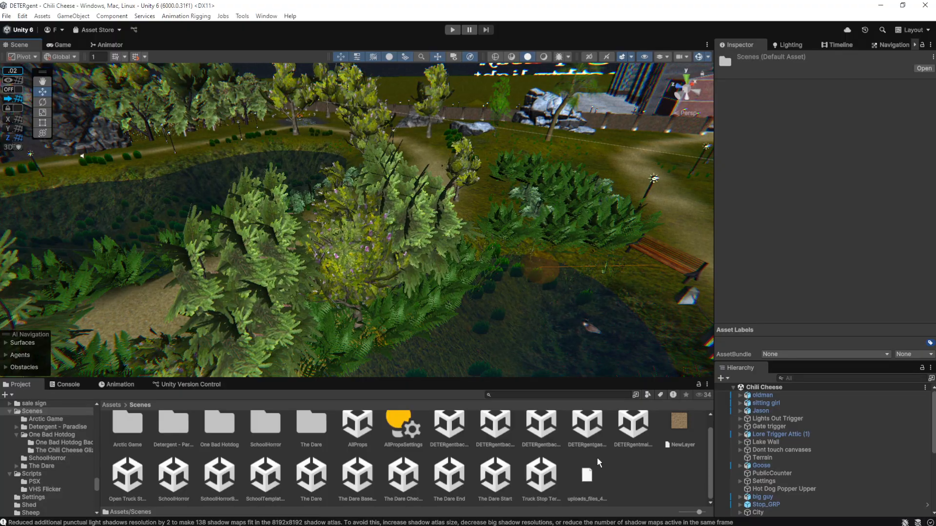
right_click(647, 481)
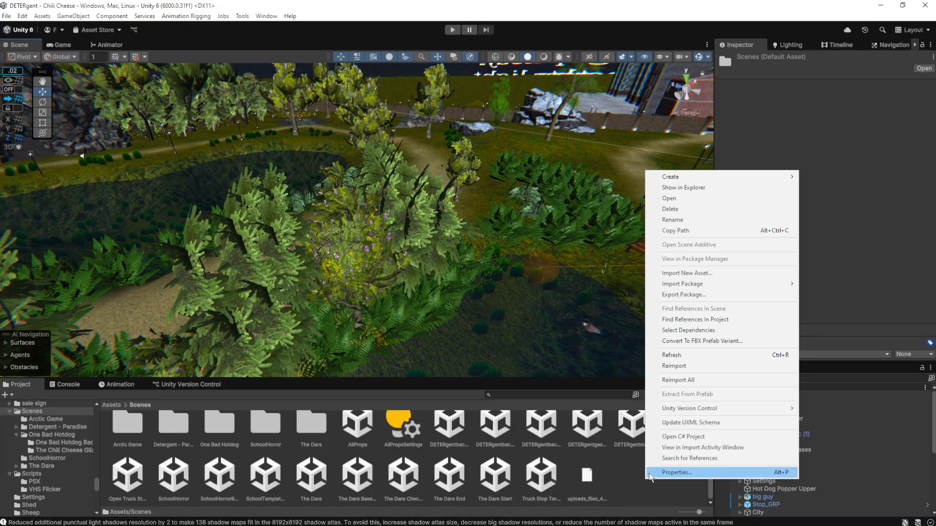
mouse_move(683, 176)
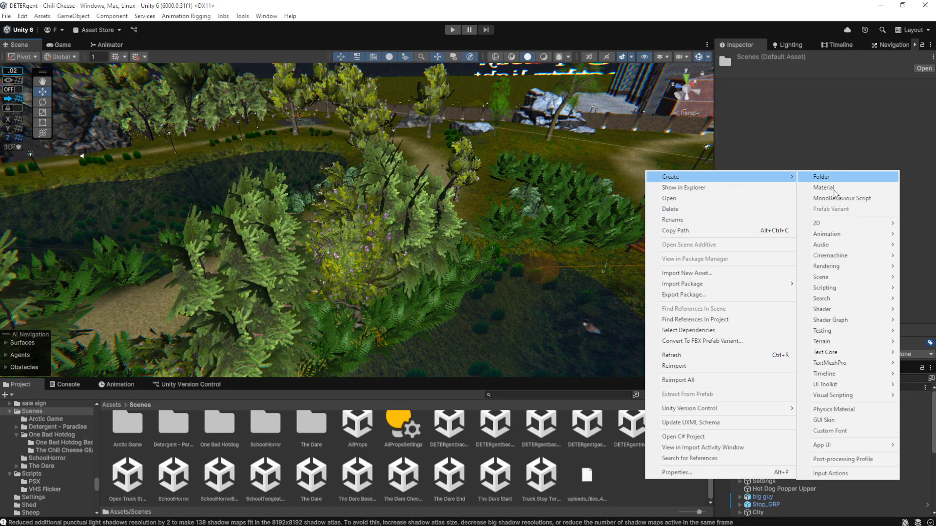
mouse_move(833, 277)
left_click(726, 280)
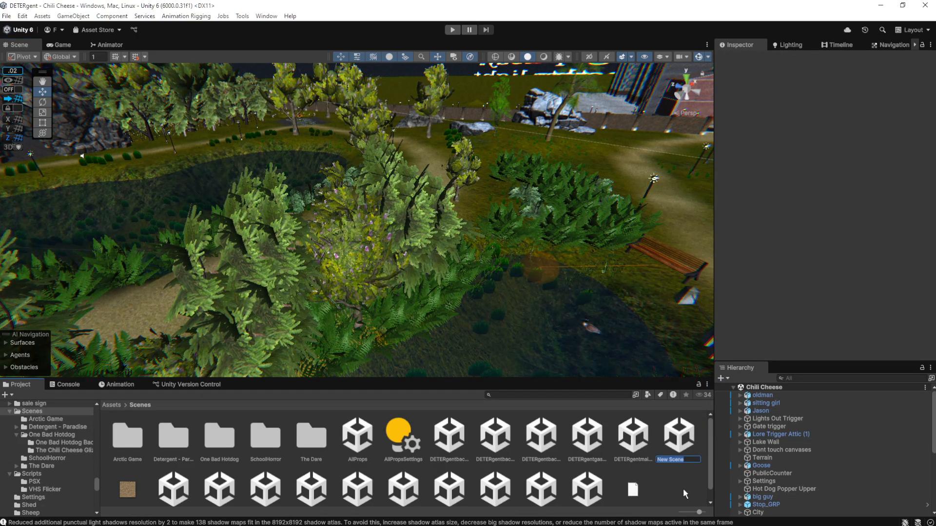
type("T")
type("est Scene")
key("Return")
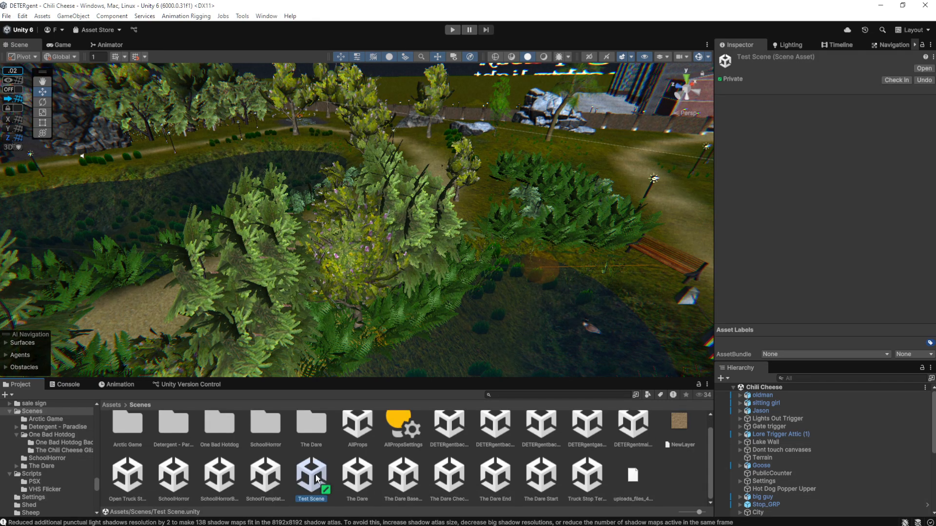
double_click(315, 475)
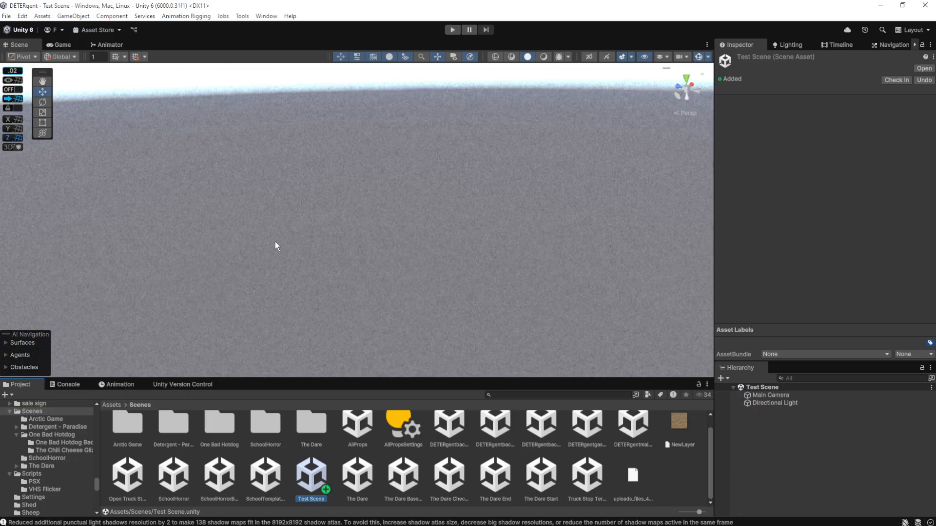
Set the Main Camera's Y and Z position to 0 so it sits at the scene origin
right_click_drag(275, 242, 328, 213)
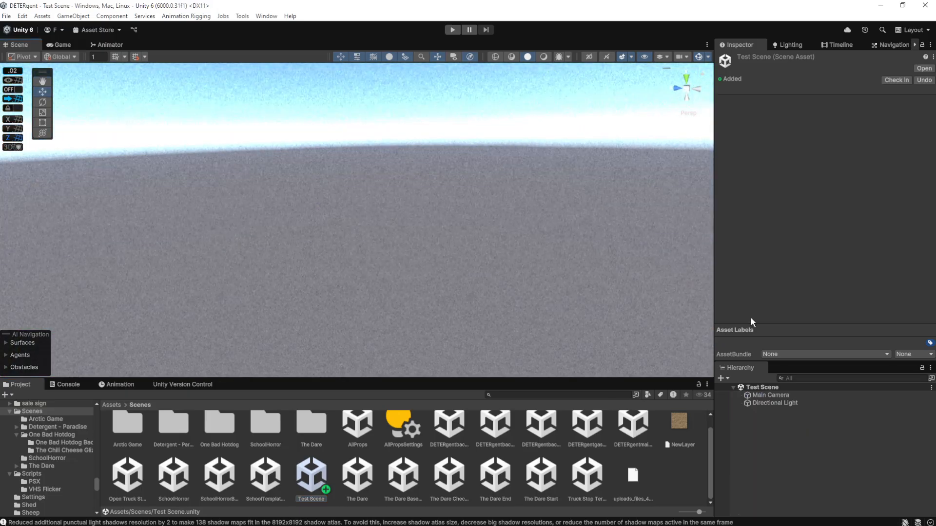
left_click(769, 395)
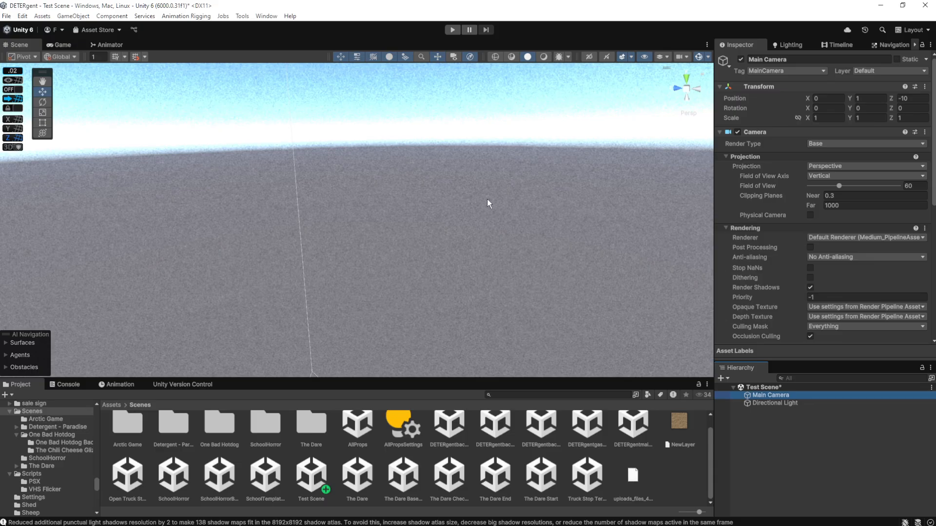
key("f")
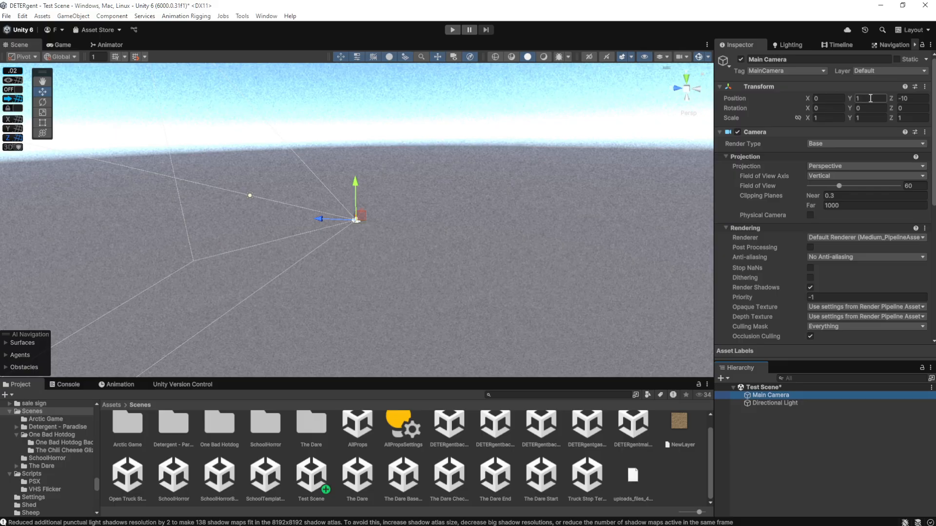
left_click(917, 99)
type("0")
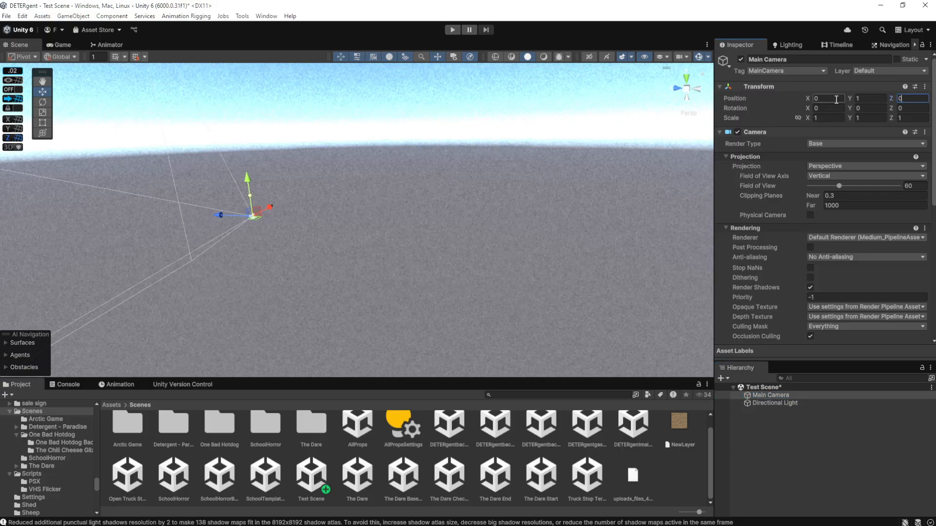
left_click(867, 98)
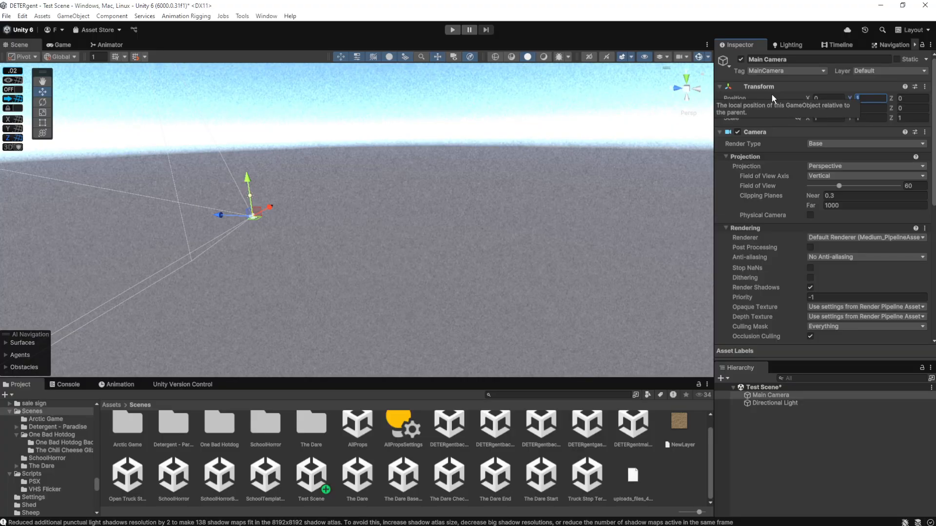
type("0")
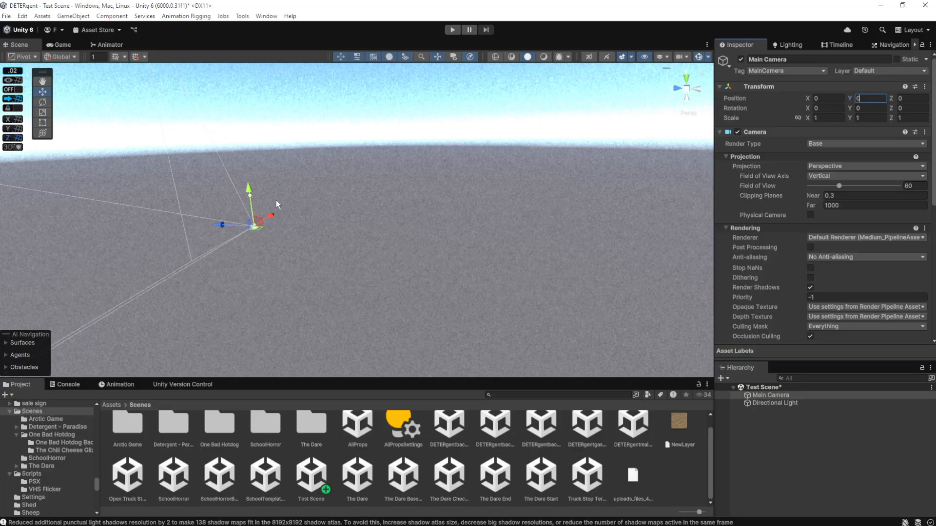
Delete the Directional Light from the scene
right_click_drag(334, 253, 424, 262)
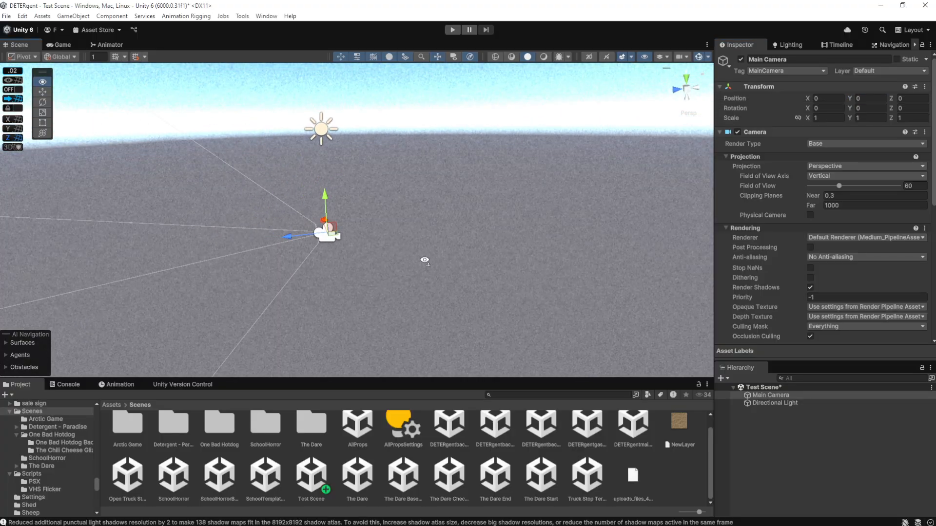
left_click(789, 403)
key("Delete")
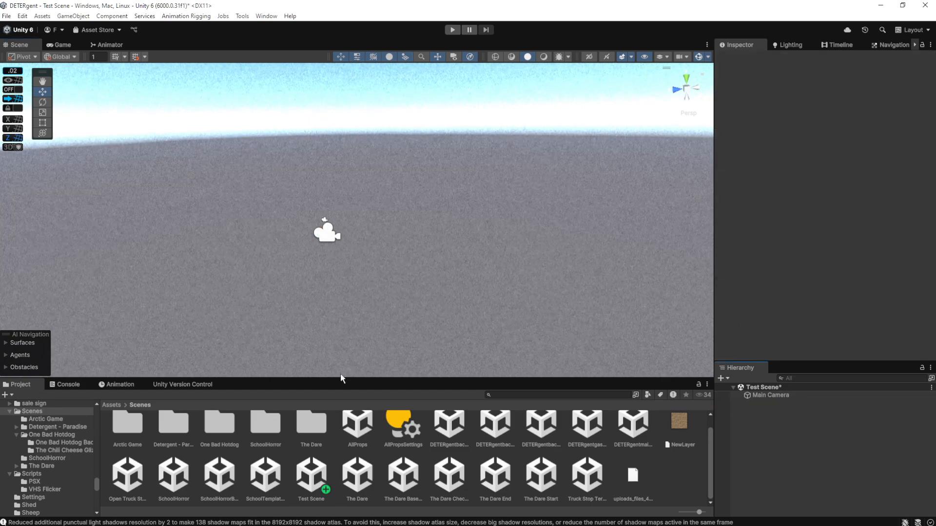
Add a 3D Capsule object to the scene
right_click(764, 425)
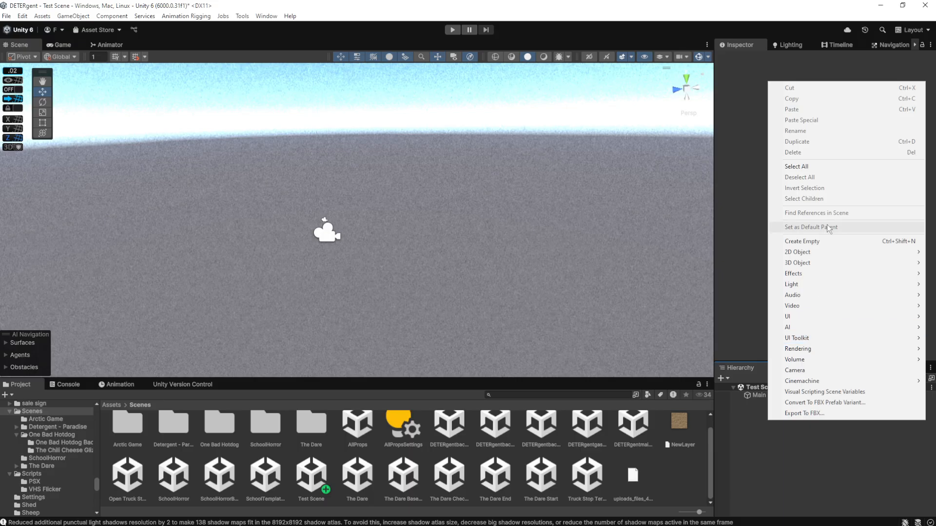
mouse_move(816, 274)
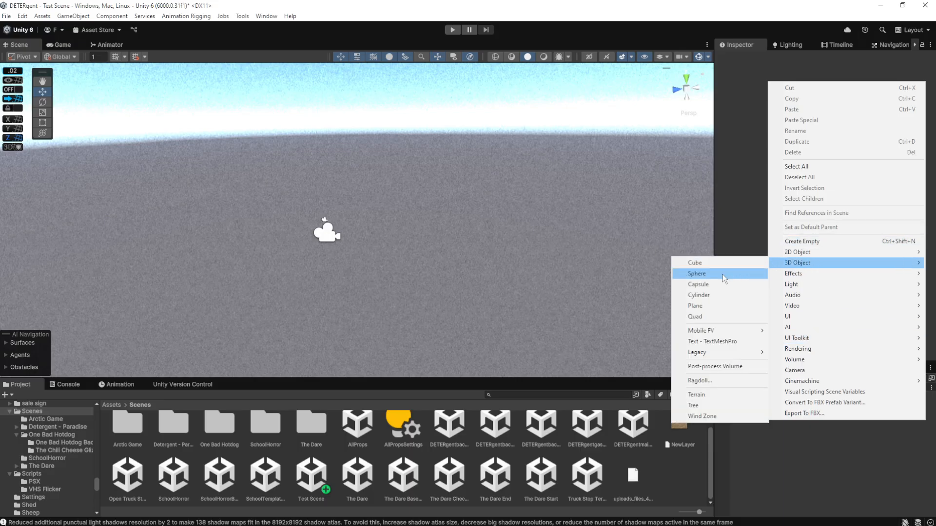
left_click(724, 285)
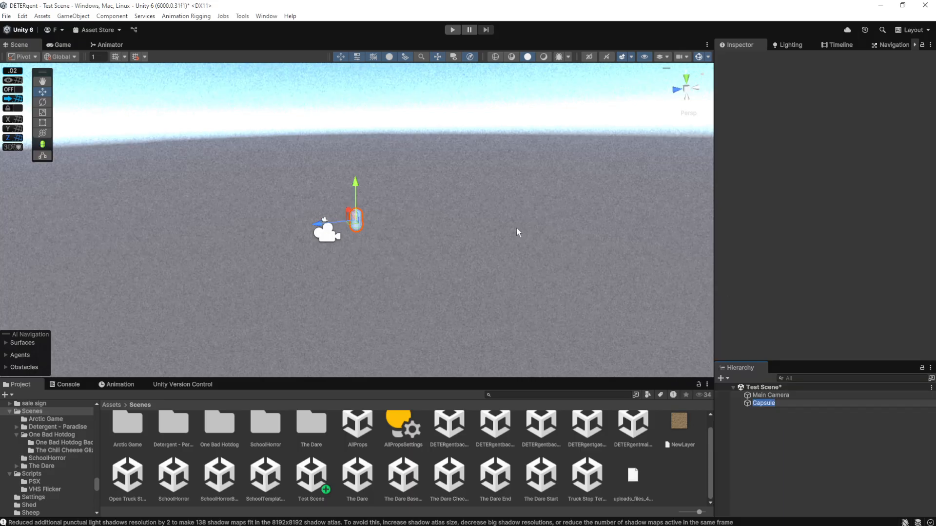
right_click_drag(424, 232, 434, 229)
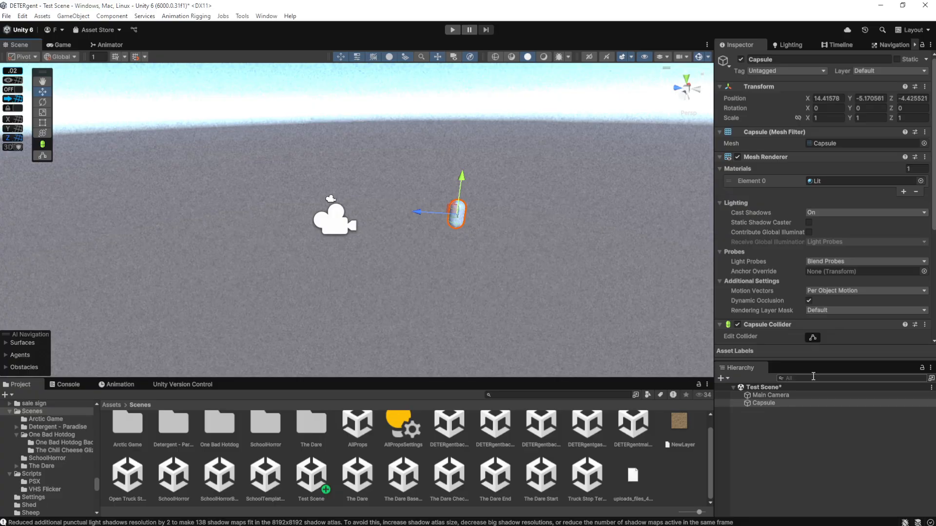
Set the Capsule's X, Y and Z position to 0
left_click(840, 98)
type("0")
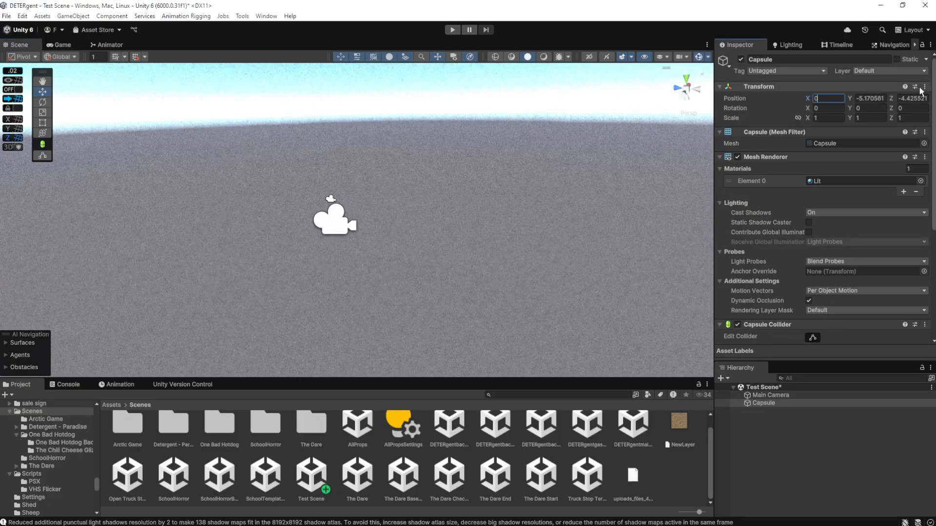
left_click(873, 99)
type("0")
left_click(925, 99)
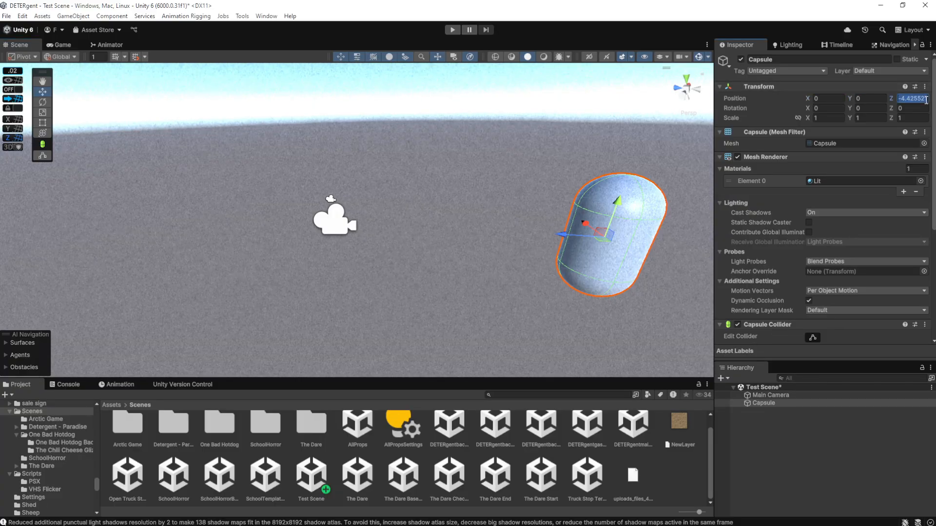
type("0")
right_click_drag(468, 145, 481, 256)
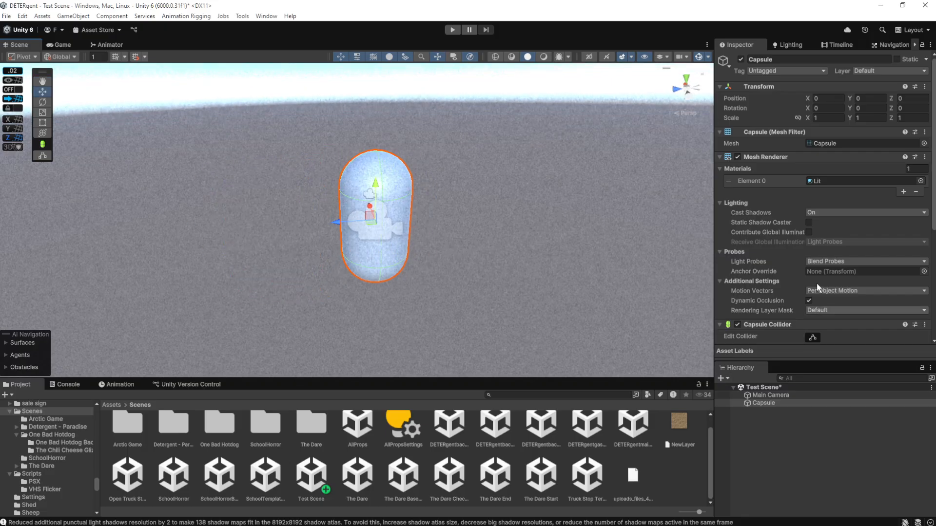
Toggle the Capsule's Mesh Renderer off and on to compare the object with and without its visible mesh
scroll(797, 154, "down", 1)
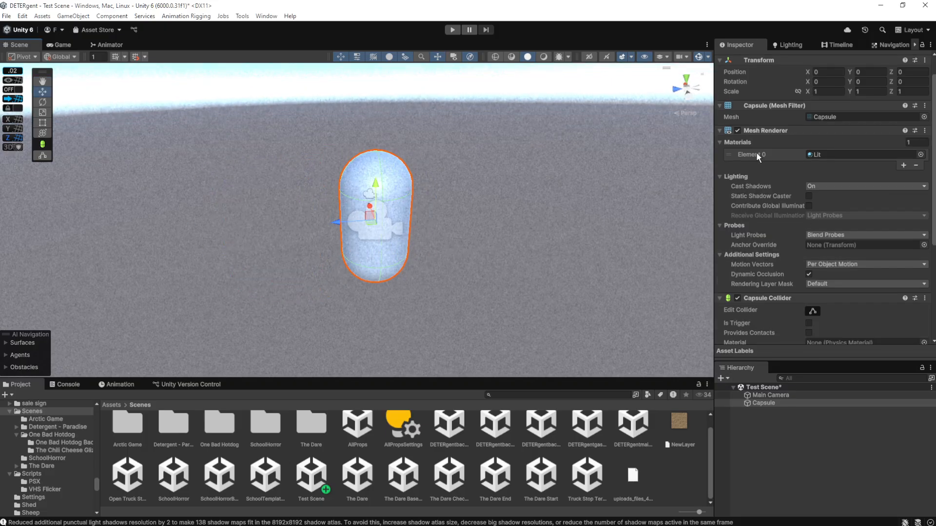
left_click(736, 130)
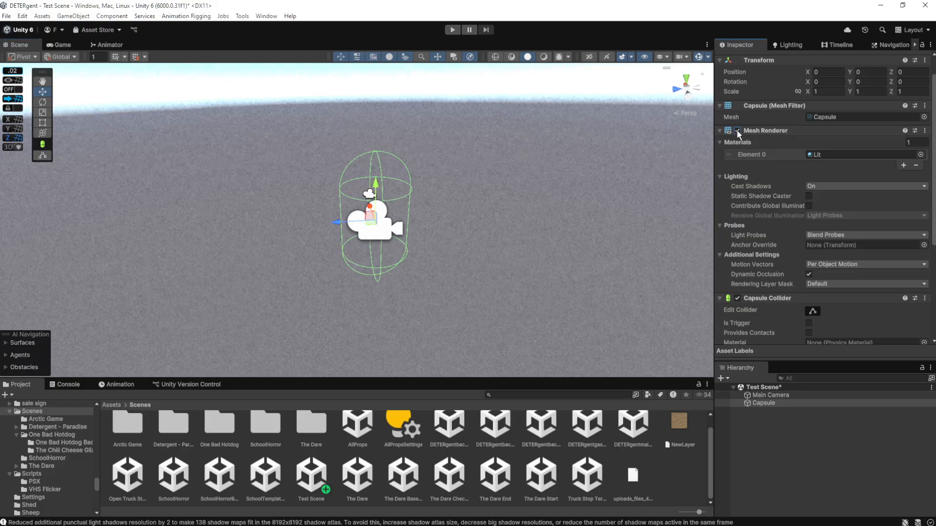
left_click(737, 131)
left_click(737, 130)
left_click(737, 131)
left_click(737, 131)
left_click(737, 131)
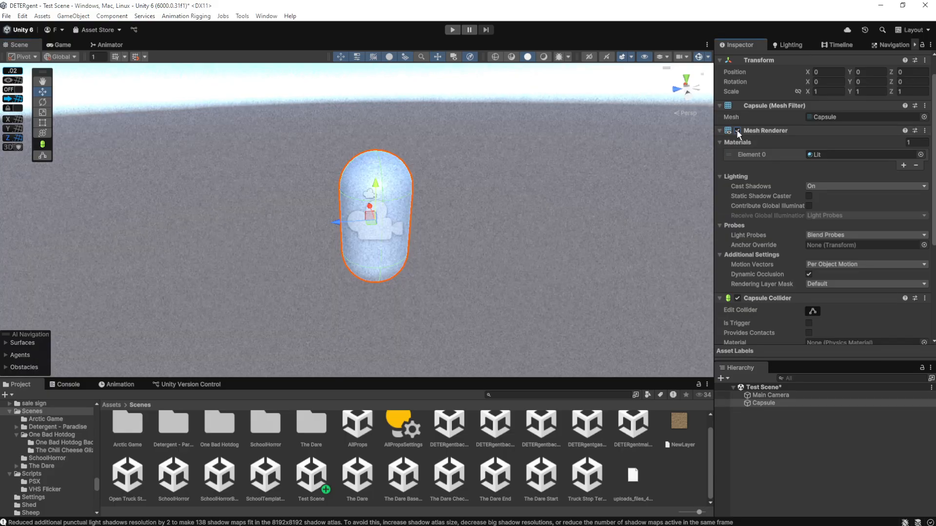
Remove the Mesh Renderer component from the Capsule
left_click(736, 131)
left_click(924, 131)
left_click(885, 155)
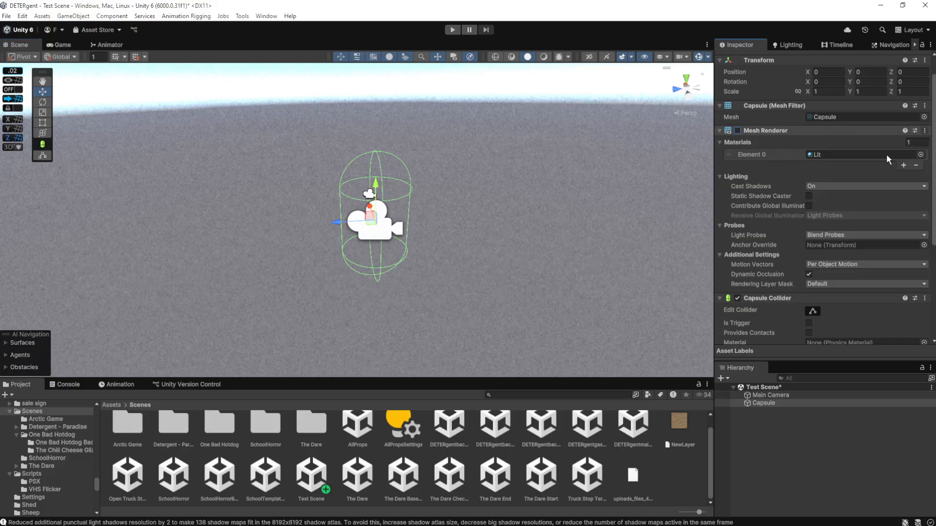
Reorder the scene hierarchy so that the Capsule comes before the Main Camera
left_click(776, 395)
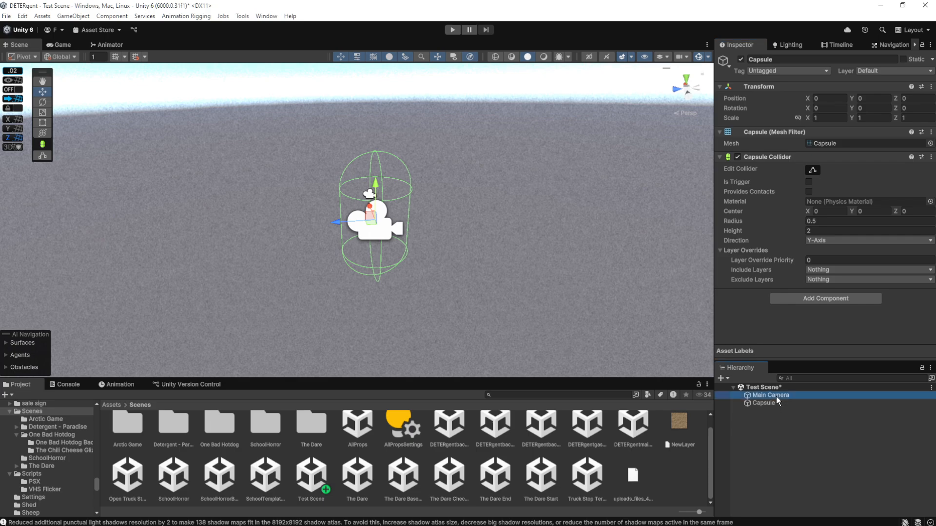
left_click(777, 403)
left_click_drag(776, 403, 774, 394)
left_click(771, 404)
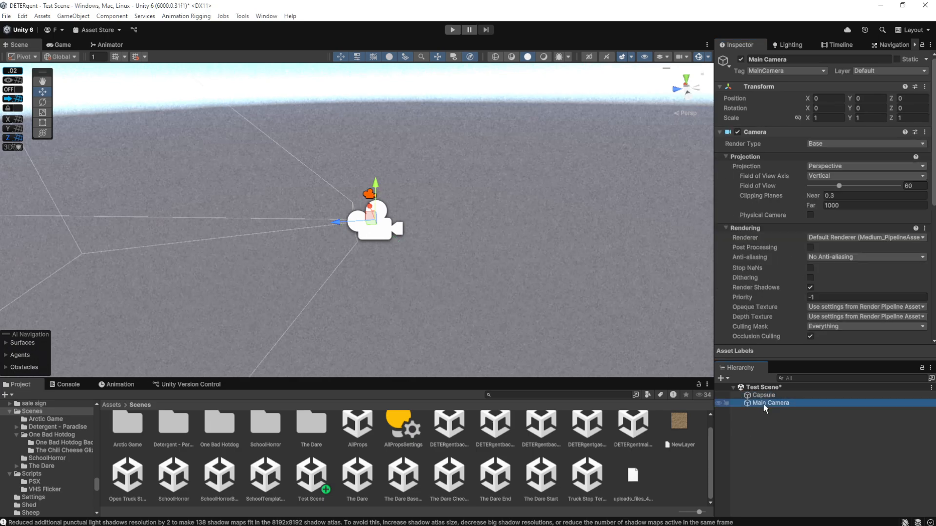
Make the Main Camera a child of the Capsule
left_click(780, 395)
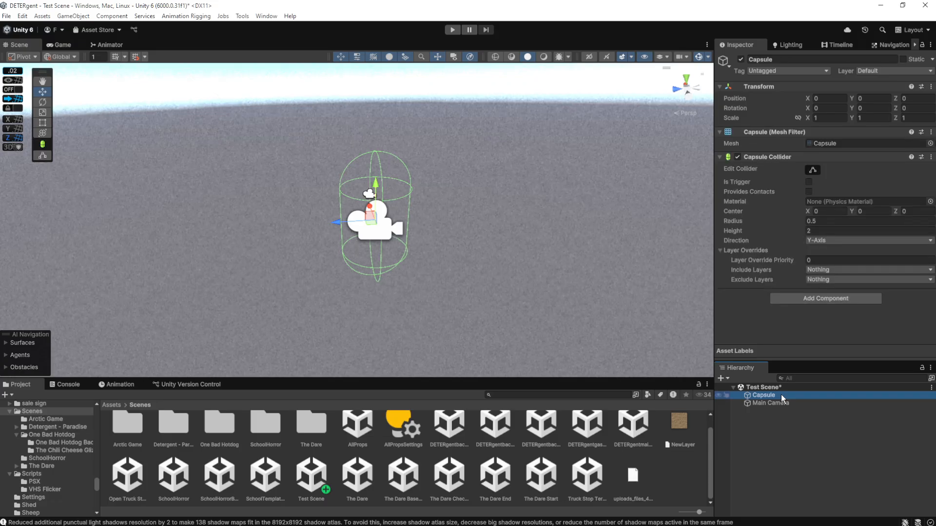
left_click(780, 404)
mouse_move(783, 404)
left_mouse_down()
mouse_move(788, 396)
mouse_move(775, 394)
left_mouse_up()
left_click(772, 394)
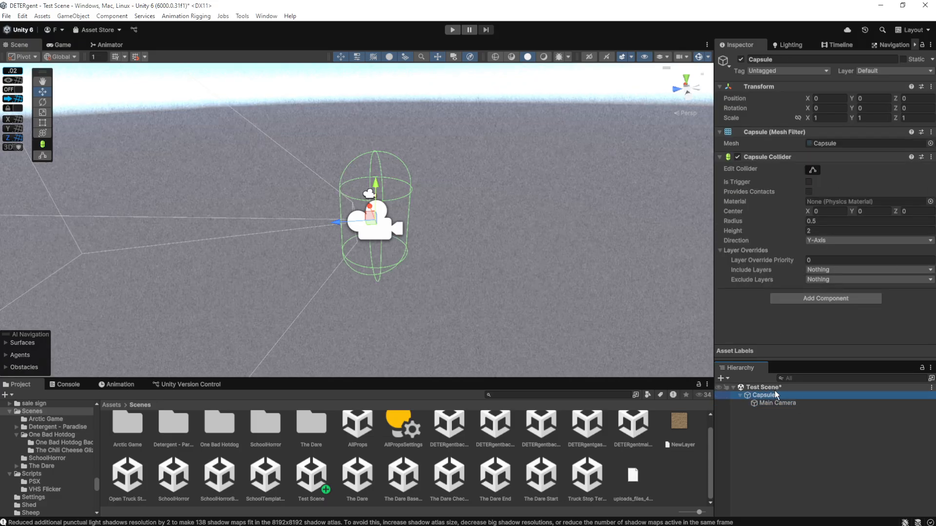
left_click(775, 403)
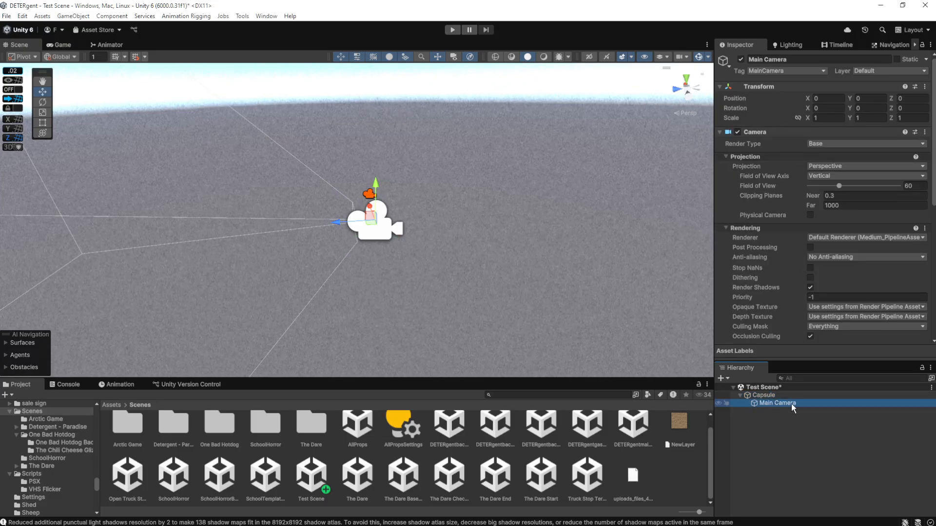
left_click(763, 396)
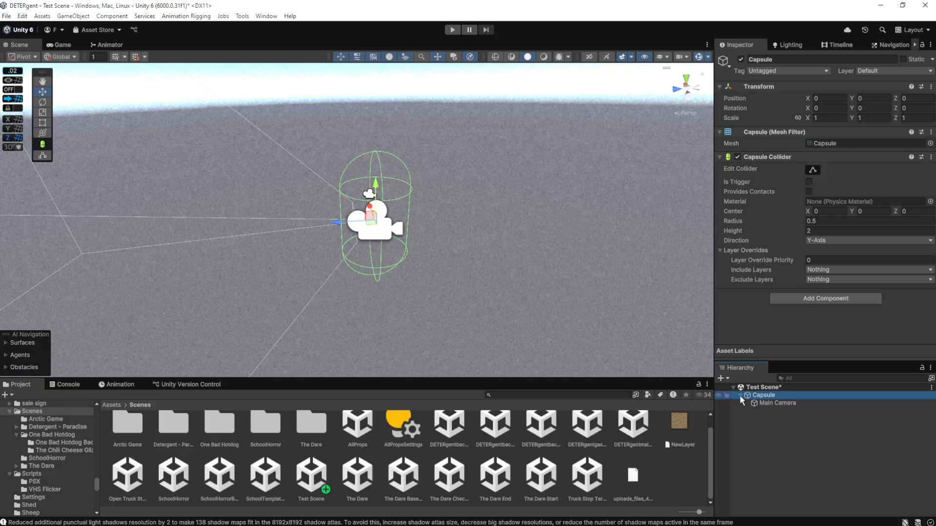
left_click(739, 395)
left_click(740, 396)
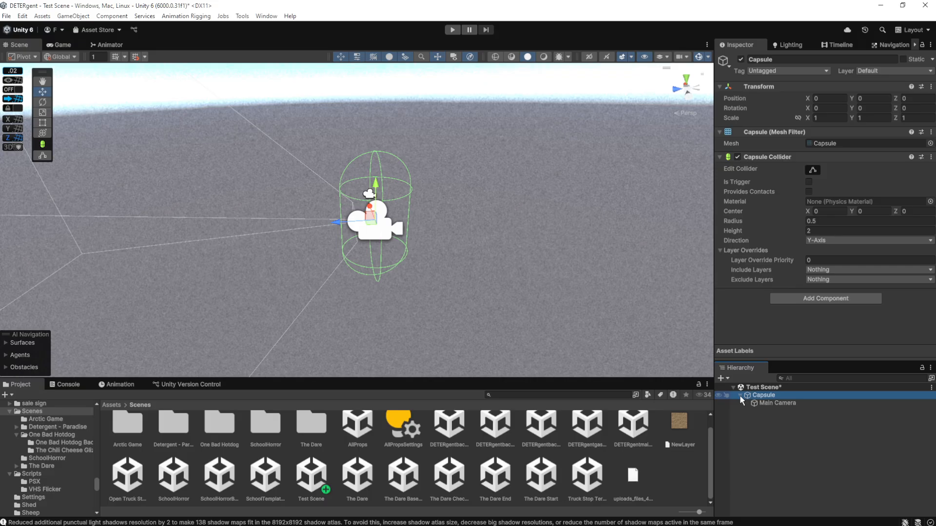
left_click(767, 403)
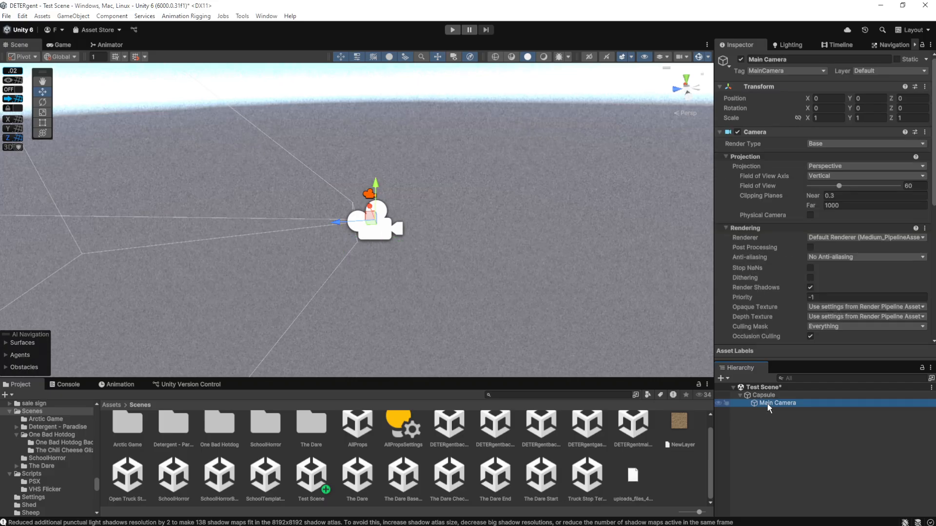
left_click(769, 397)
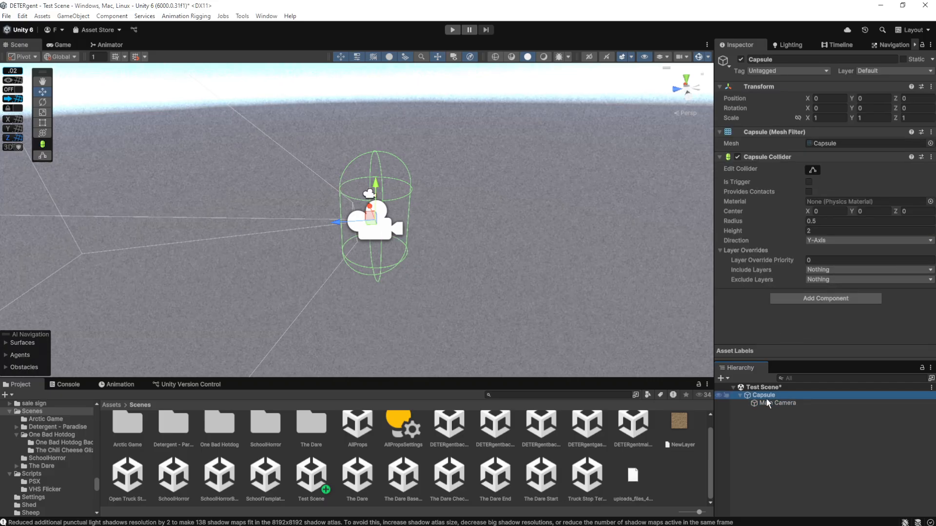
left_click(766, 401)
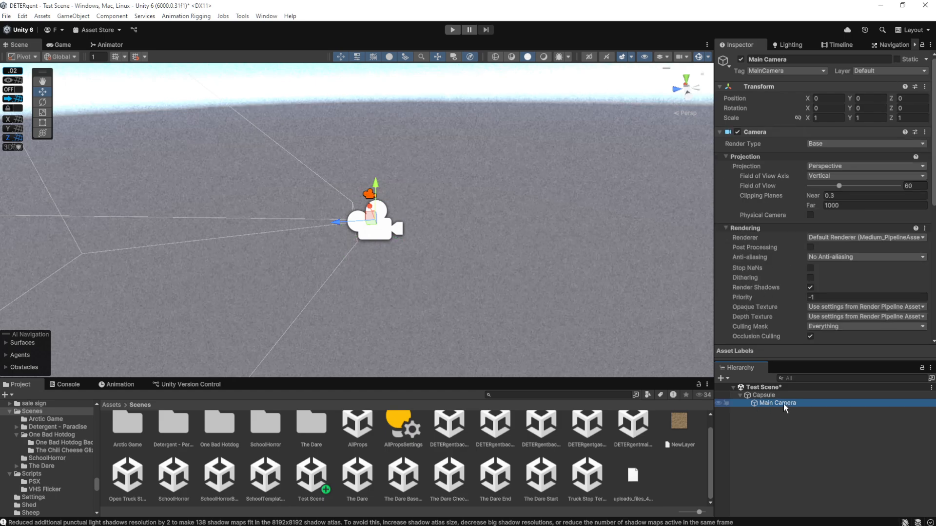
Rename the Capsule object to Player Object
left_click(773, 396)
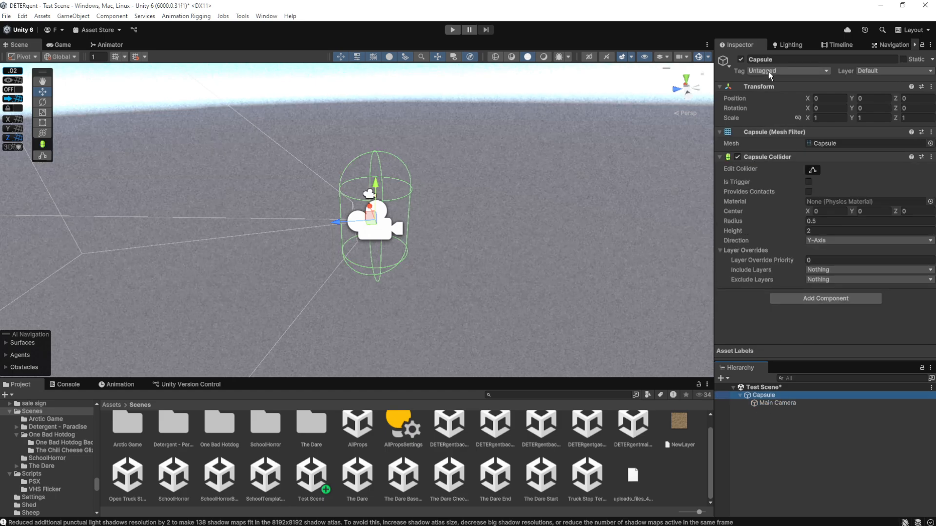
left_click(779, 59)
key("Home")
type("Player ")
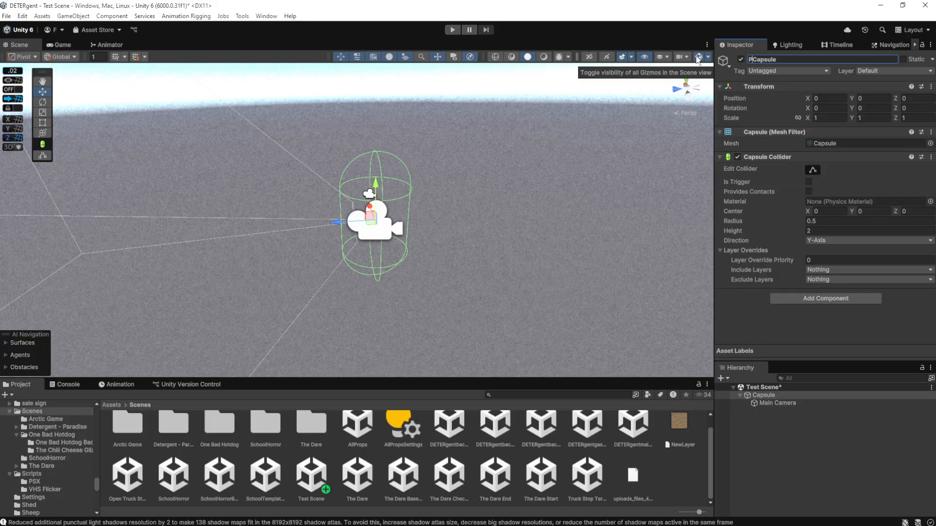
type("Object")
key("Delete")
key("Delete")
key("Delete")
key("Delete")
key("Delete")
key("Delete")
key("Delete")
key("Return")
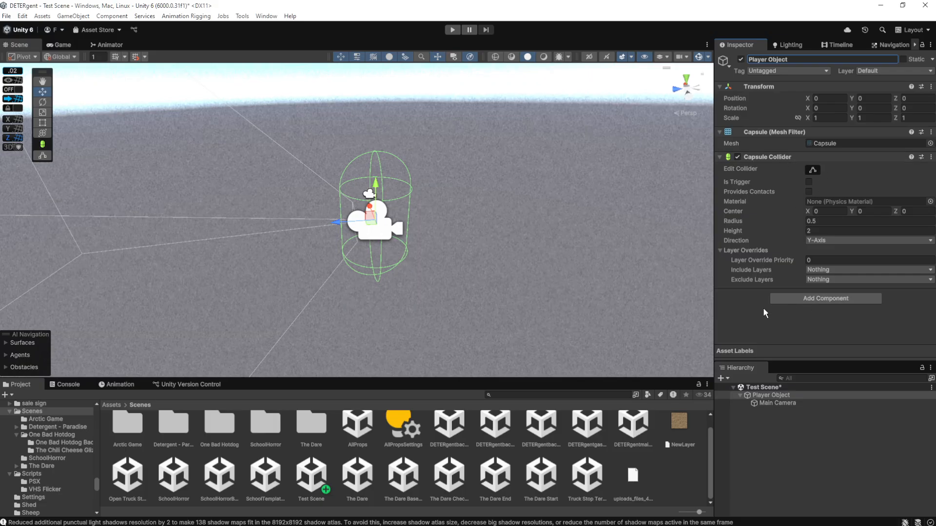
Raise the Main Camera along the Y axis to the upper part of the Player Object's capsule and check its placement
left_click(775, 403)
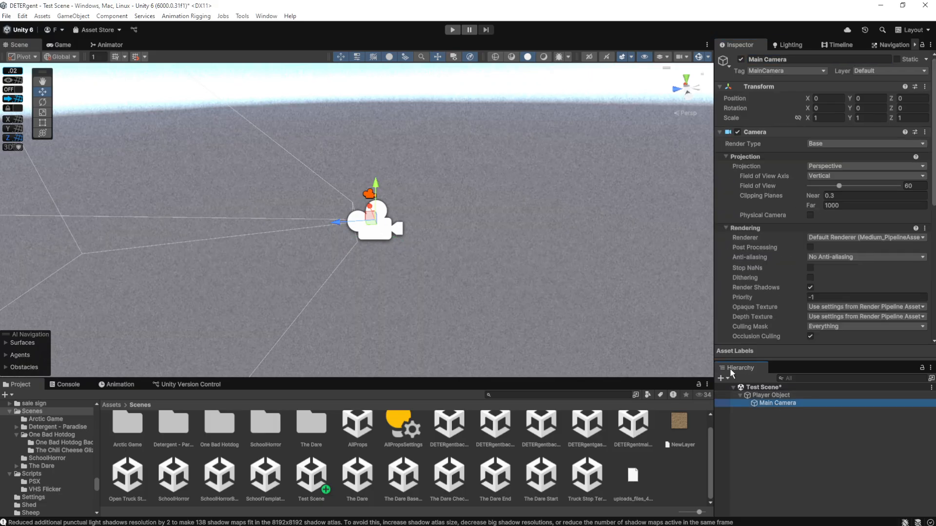
left_click(787, 393)
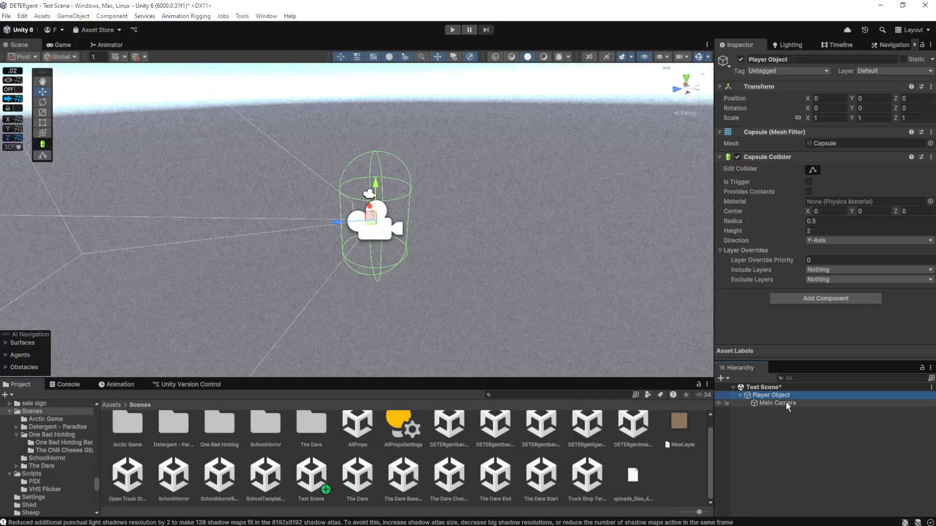
right_click_drag(470, 243, 468, 142)
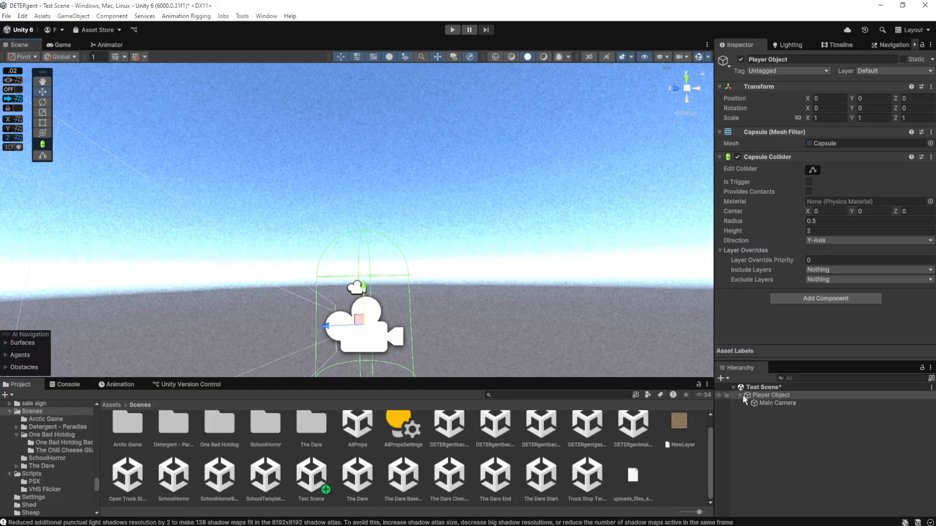
left_click(767, 403)
left_click_drag(363, 287, 365, 238)
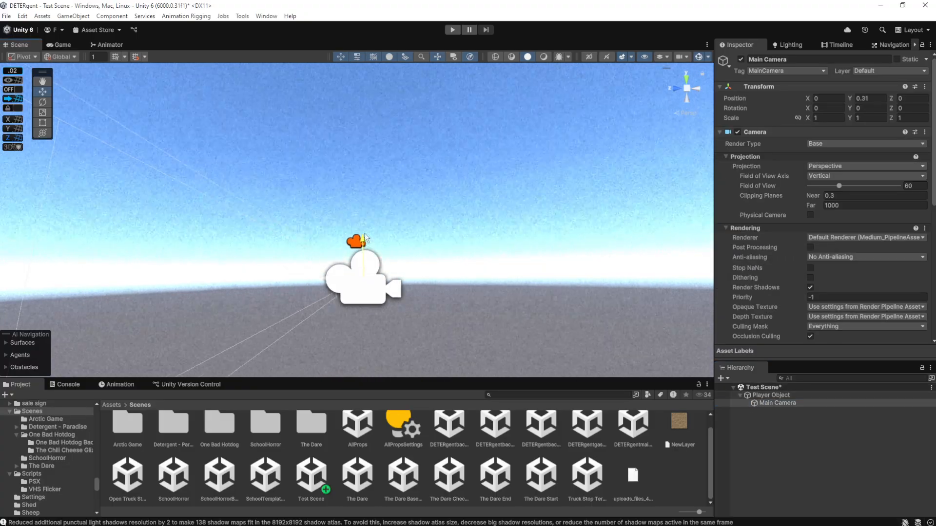
left_click(770, 395)
right_click_drag(438, 258, 551, 288)
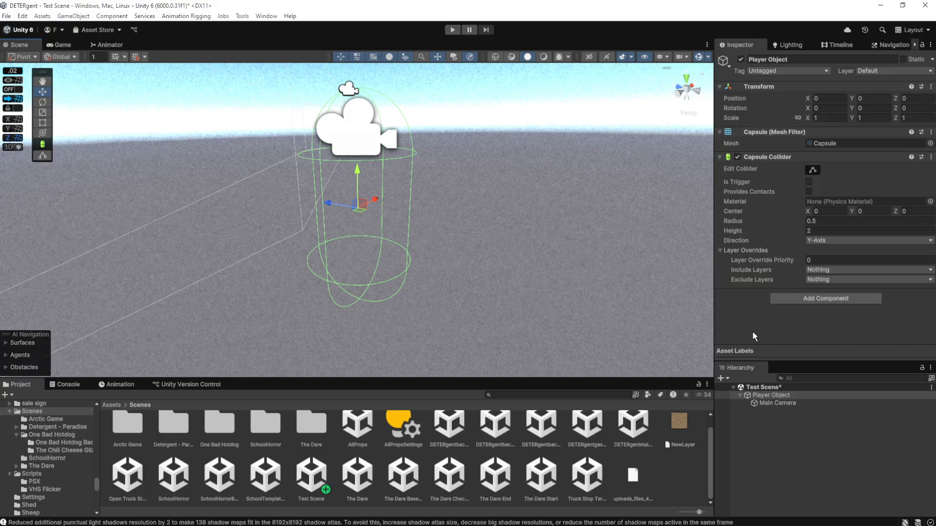
Search the project assets for Sc_fps
left_click(533, 395)
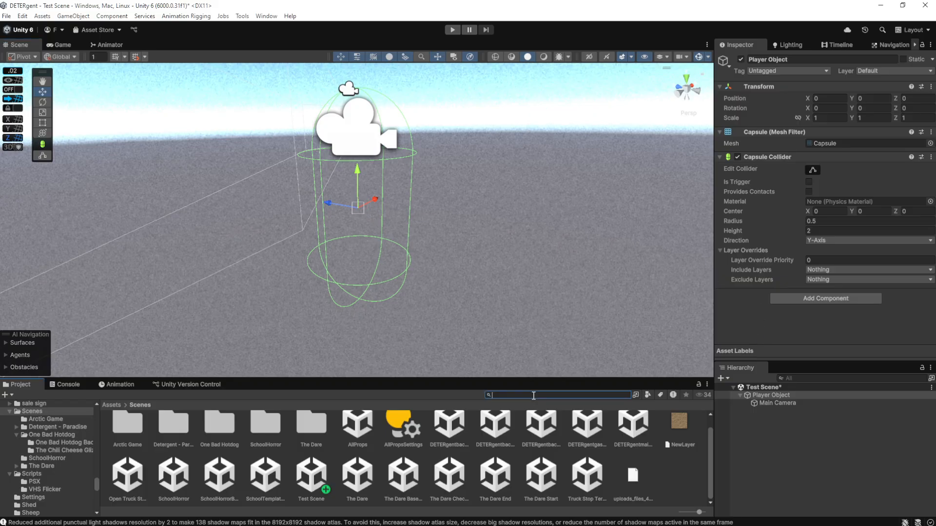
type("Sc_")
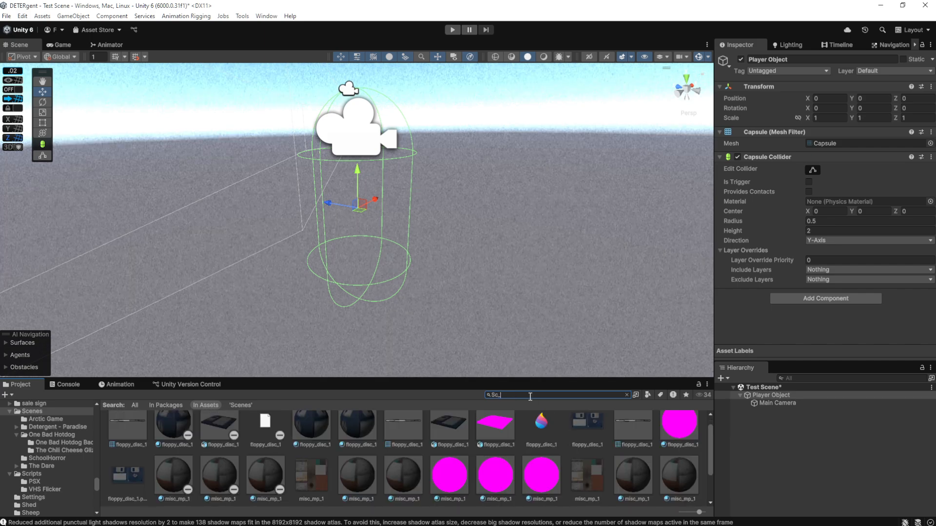
type("s")
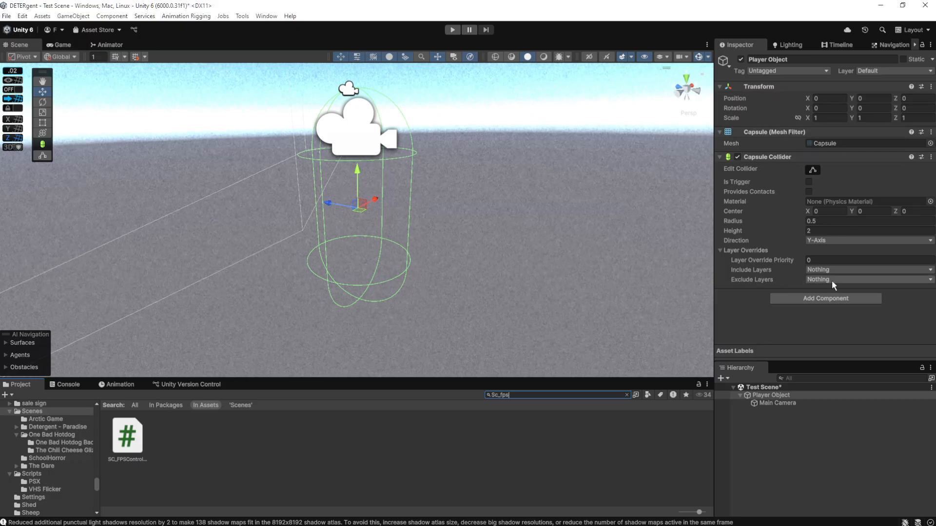
Attach the SC_FPSController script from the project assets to the Player Object and undo the addition
left_click_drag(140, 449, 788, 329)
scroll(846, 268, "down", 6)
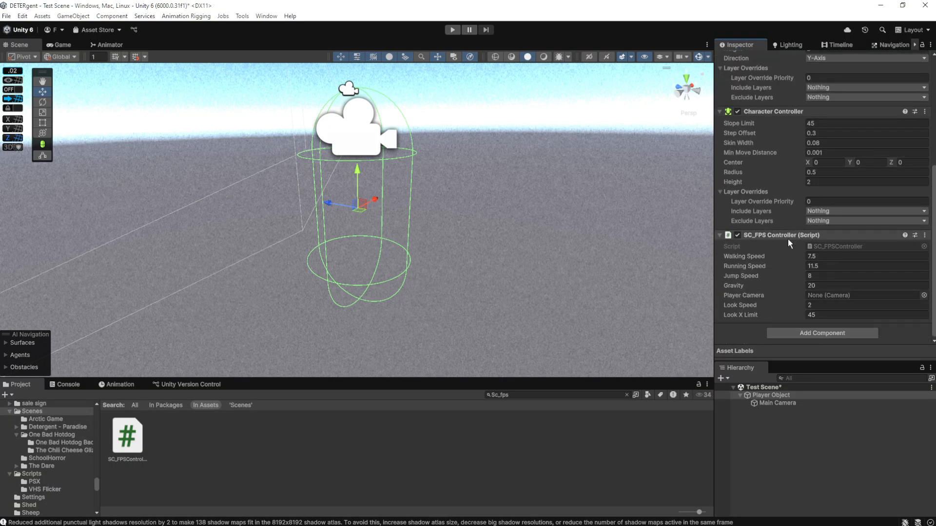
key("ctrl+z")
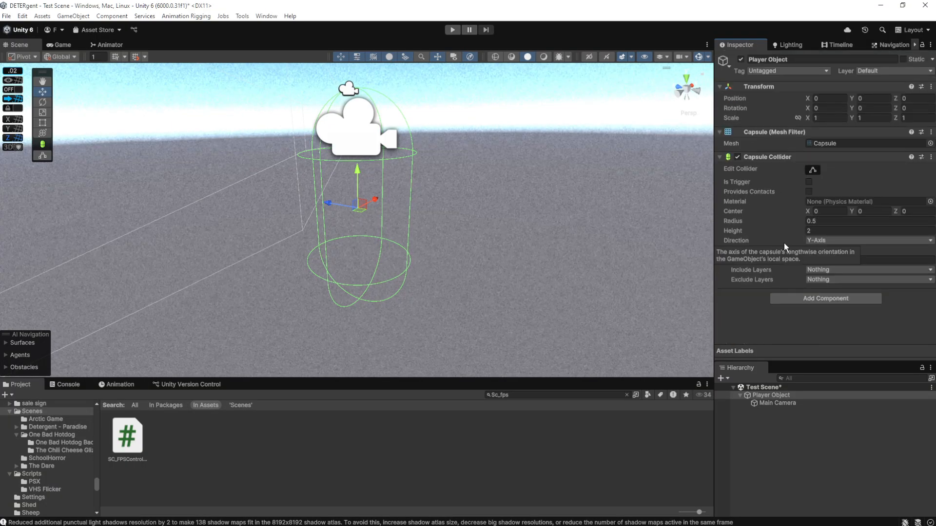
Add the SC_FPS Controller component to the Player Object by searching the component list for fpsc
left_click(816, 301)
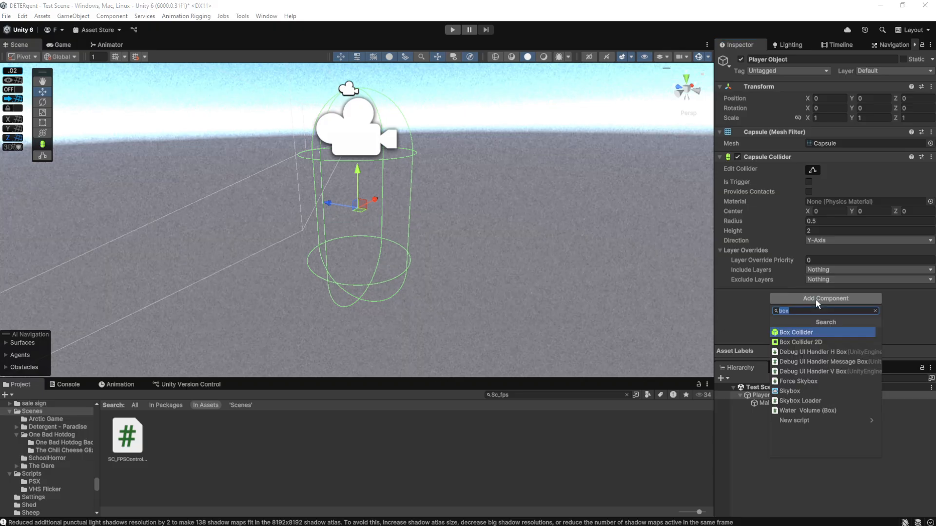
left_click(875, 311)
scroll(838, 359, "down", 3)
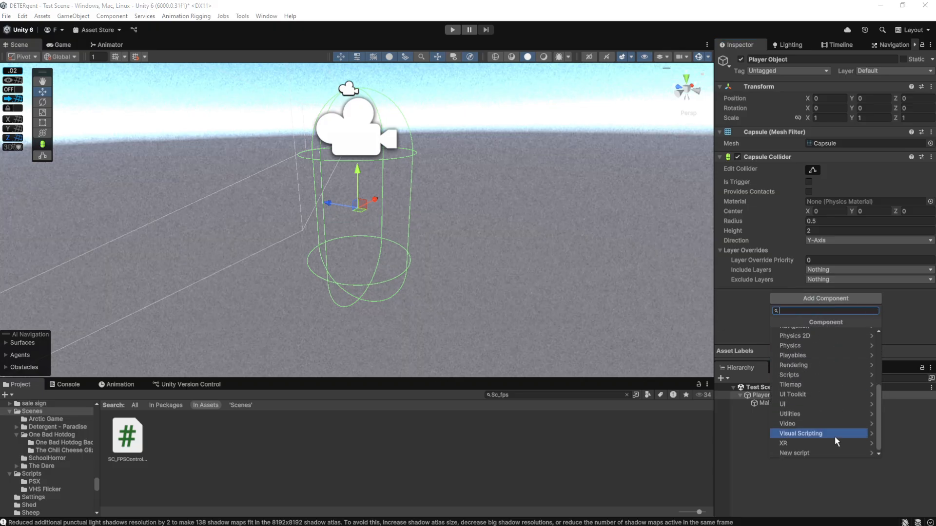
scroll(817, 419, "up", 5)
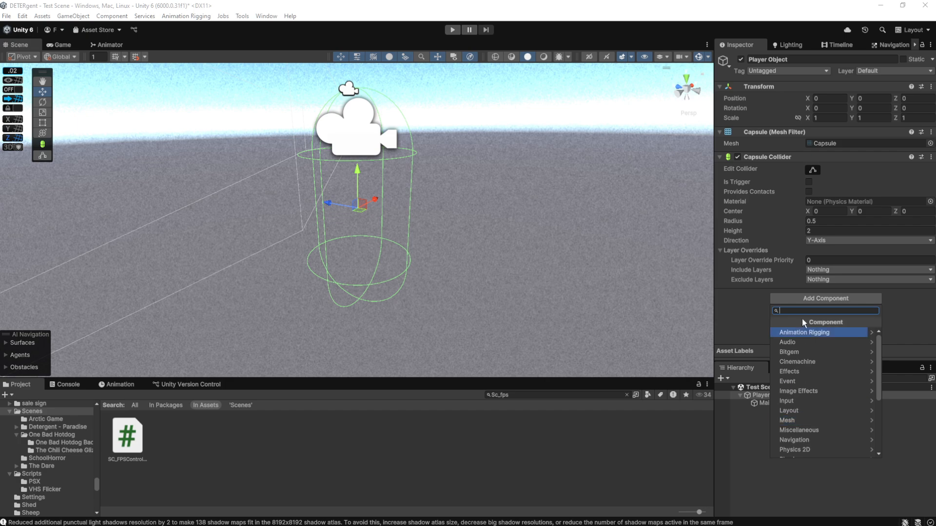
type("fpsc")
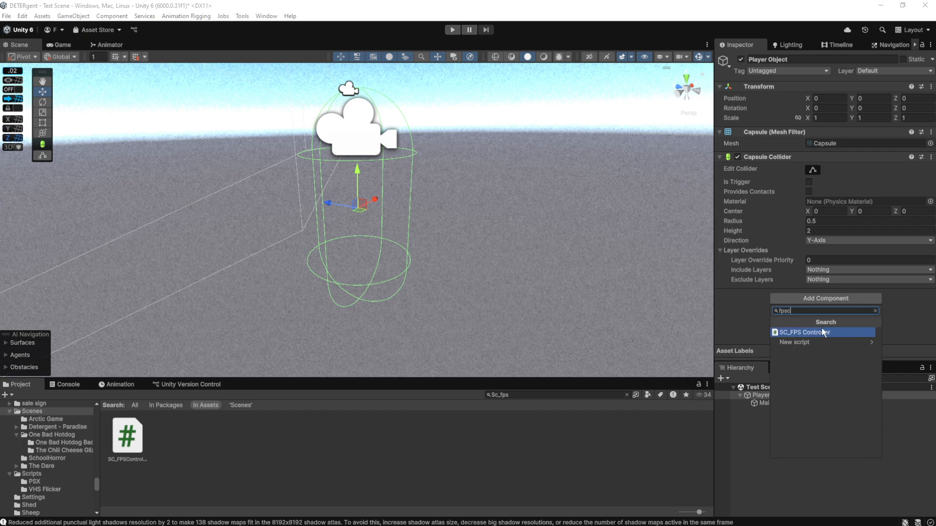
left_click(823, 332)
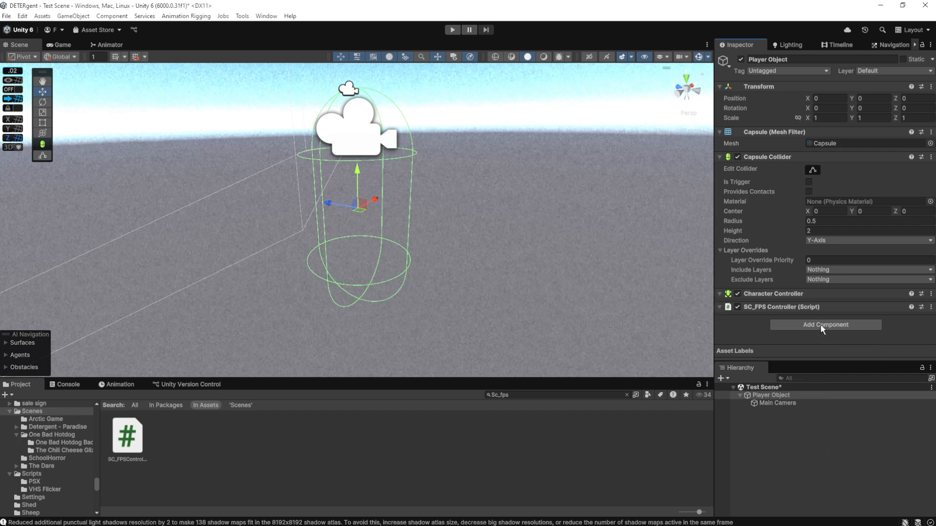
Assign the Main Camera as the Player Camera of the SC_FPS Controller script
scroll(780, 195, "down", 5)
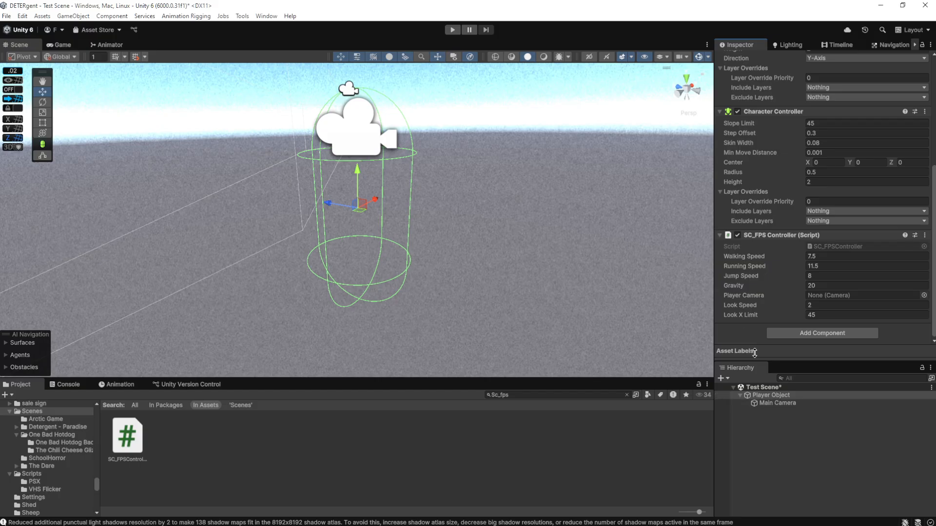
left_click_drag(773, 404, 821, 296)
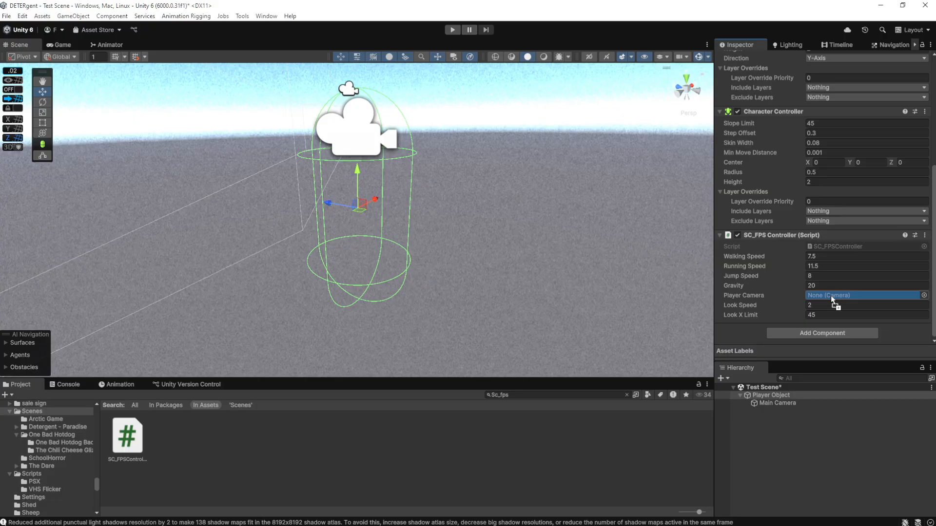
left_click_drag(831, 295, 830, 295)
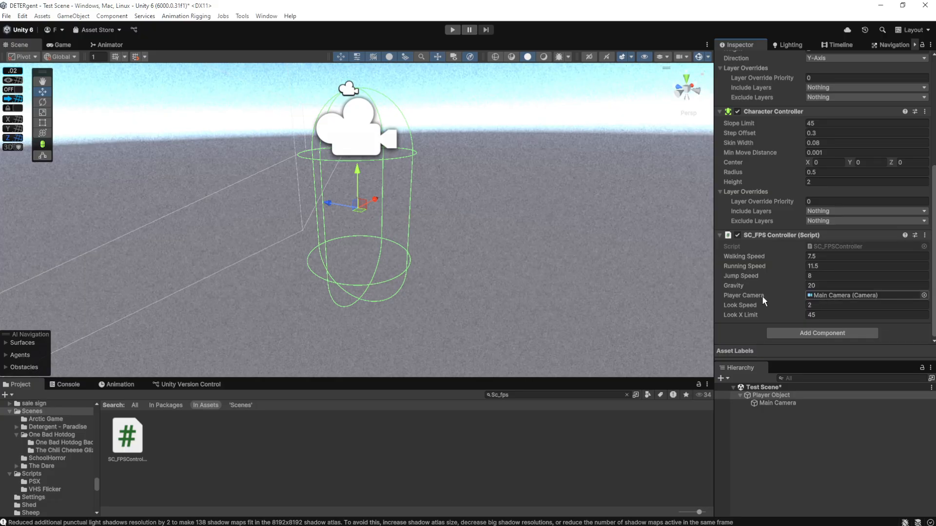
Open the SC_FPSController script, minimise the external code editor, and read through its variables and movement code in the preview
double_click(132, 436)
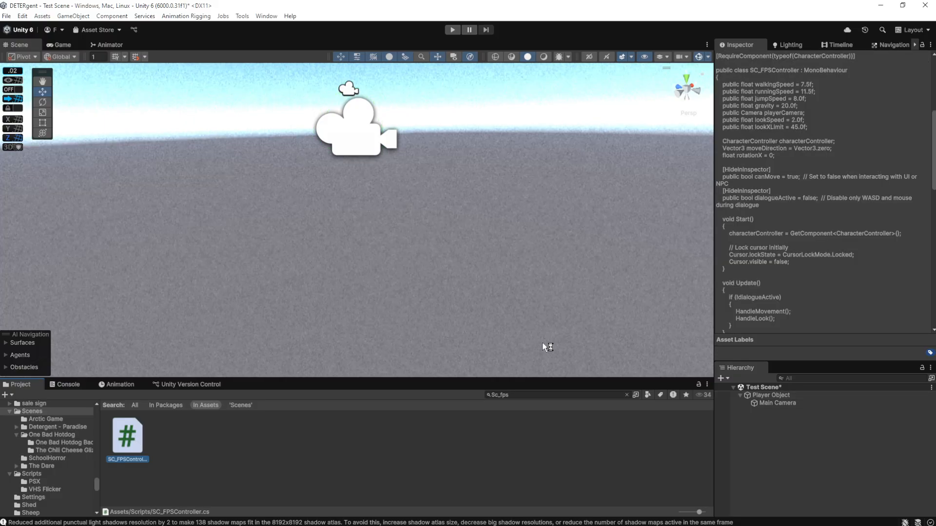
scroll(834, 224, "down", 3)
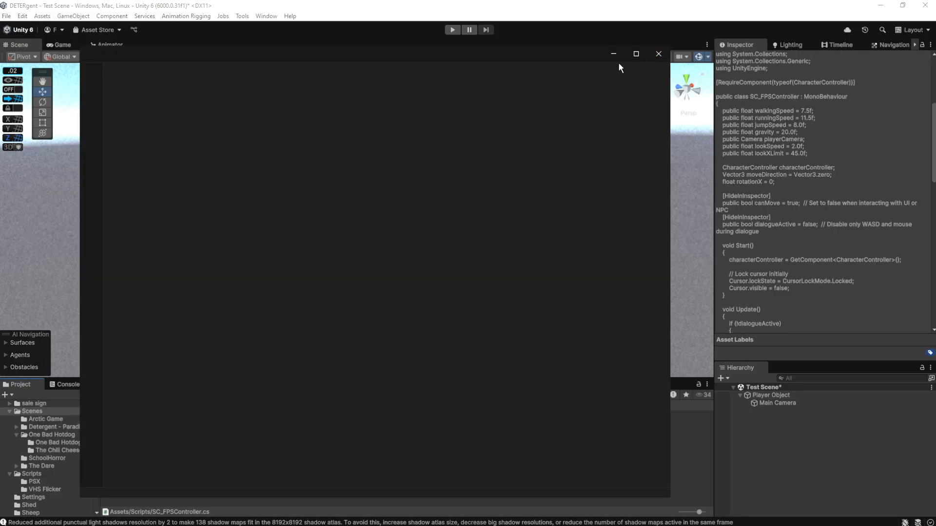
left_click(614, 54)
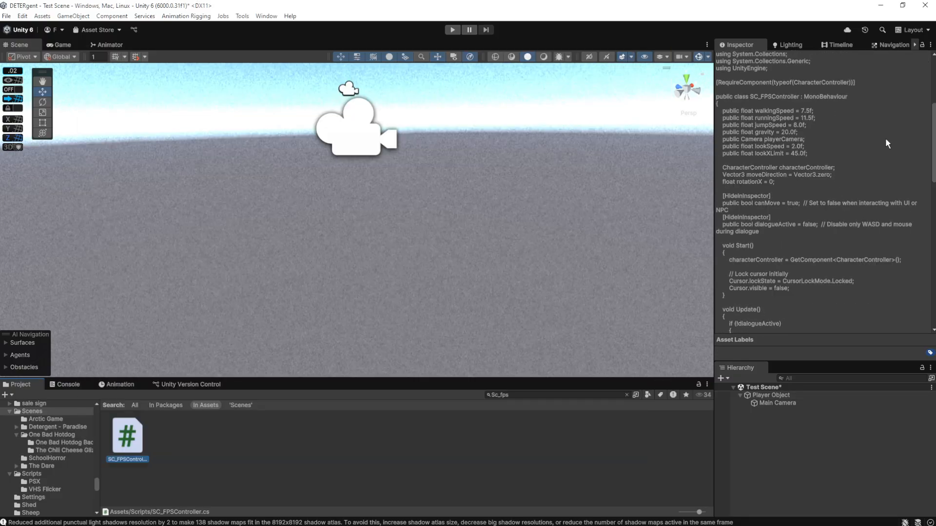
left_click(750, 149)
left_click(749, 147)
scroll(824, 190, "down", 6)
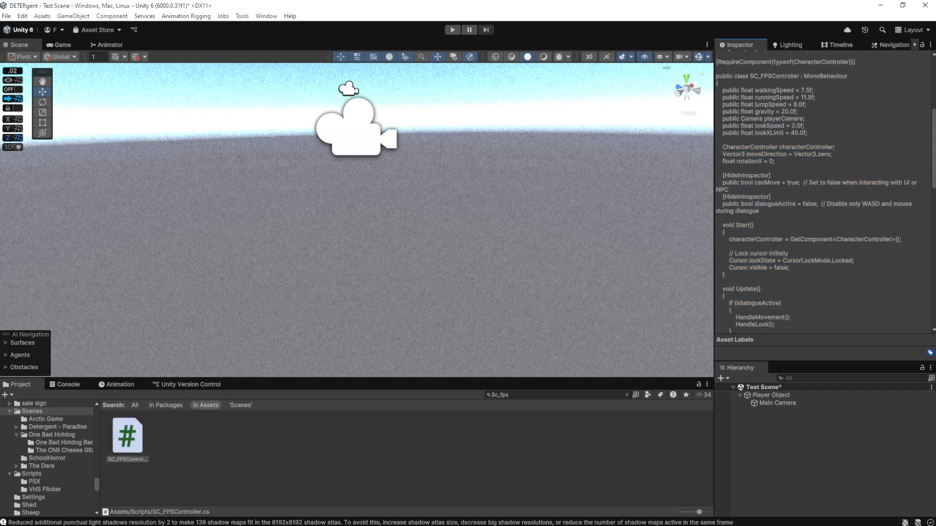
scroll(824, 190, "down", 8)
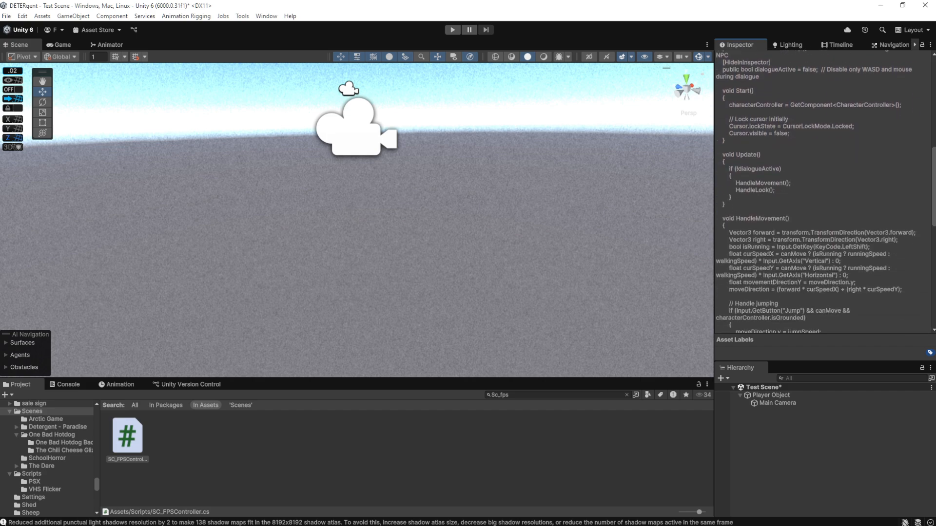
scroll(934, 265, "down", 8)
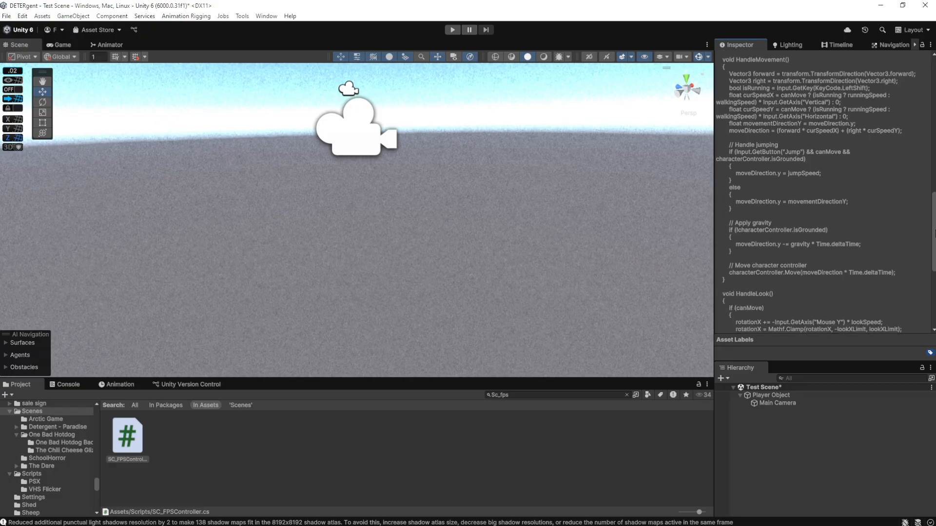
mouse_move(934, 266)
left_mouse_down()
mouse_move(931, 285)
mouse_move(932, 264)
left_mouse_up()
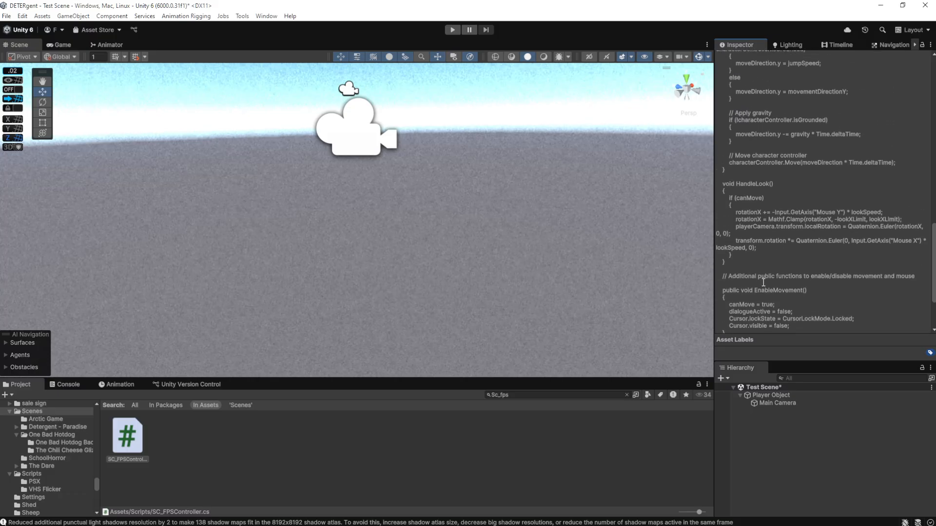
Examine the HandleLook function in the SC_FPSController code alongside the functions that precede it
left_click_drag(762, 264, 712, 190)
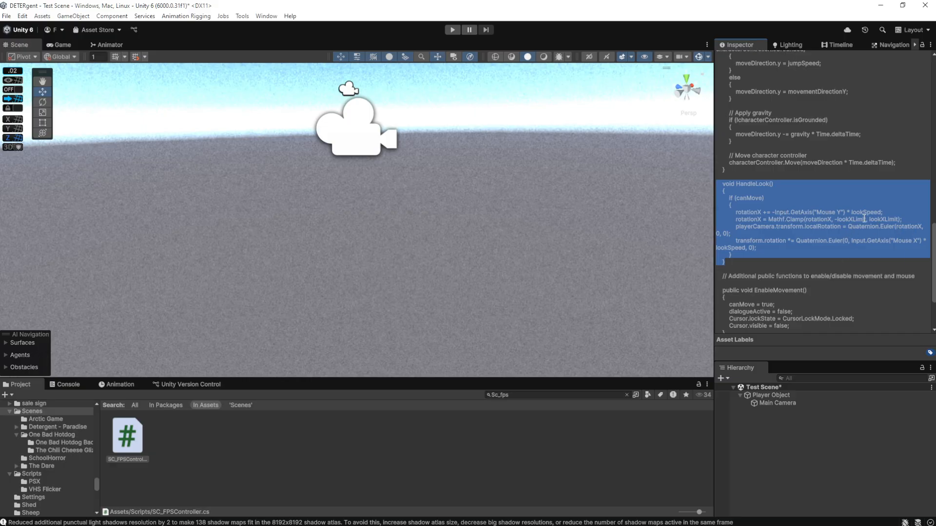
left_click(849, 242)
scroll(844, 252, "up", 4)
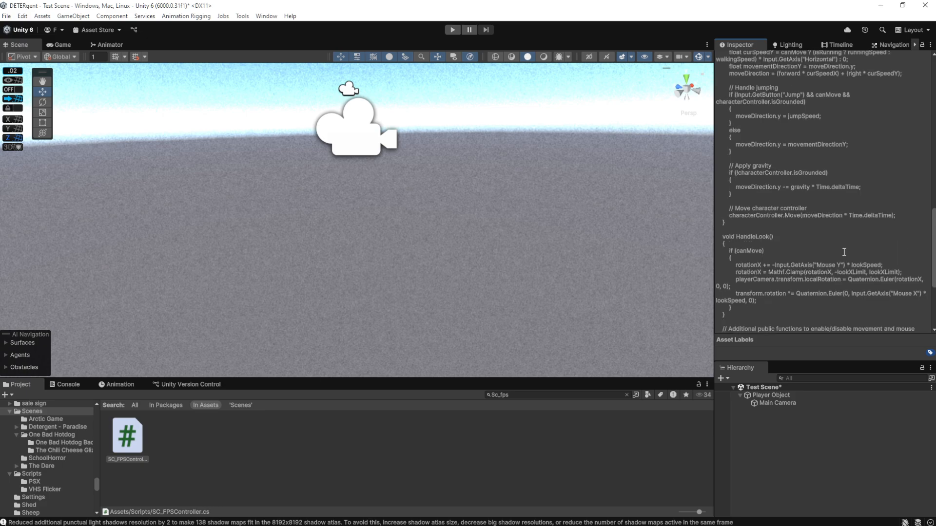
scroll(844, 252, "up", 1)
scroll(795, 224, "up", 7)
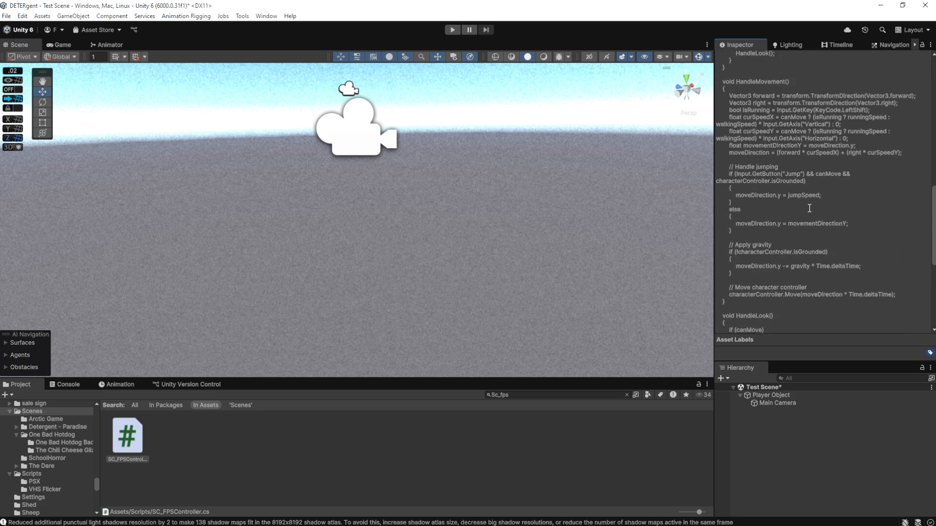
scroll(821, 249, "up", 7)
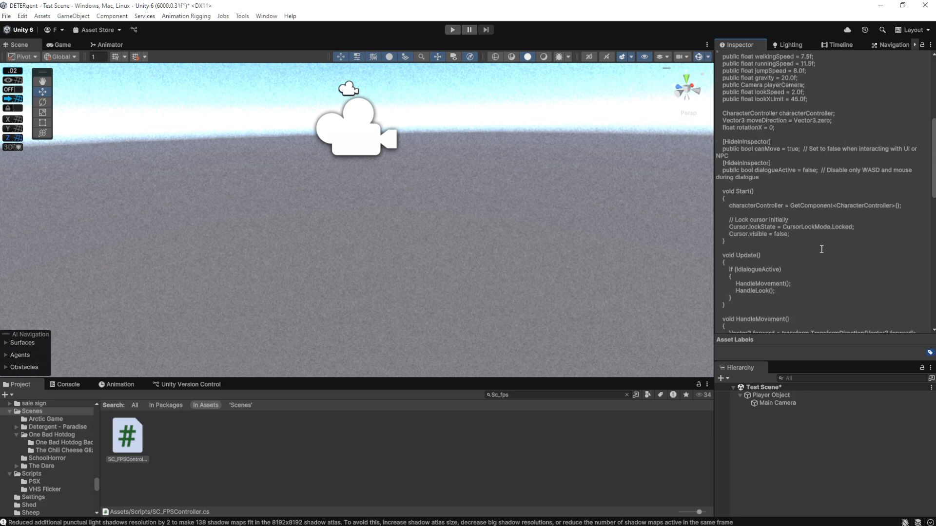
scroll(821, 249, "down", 14)
scroll(814, 205, "down", 4)
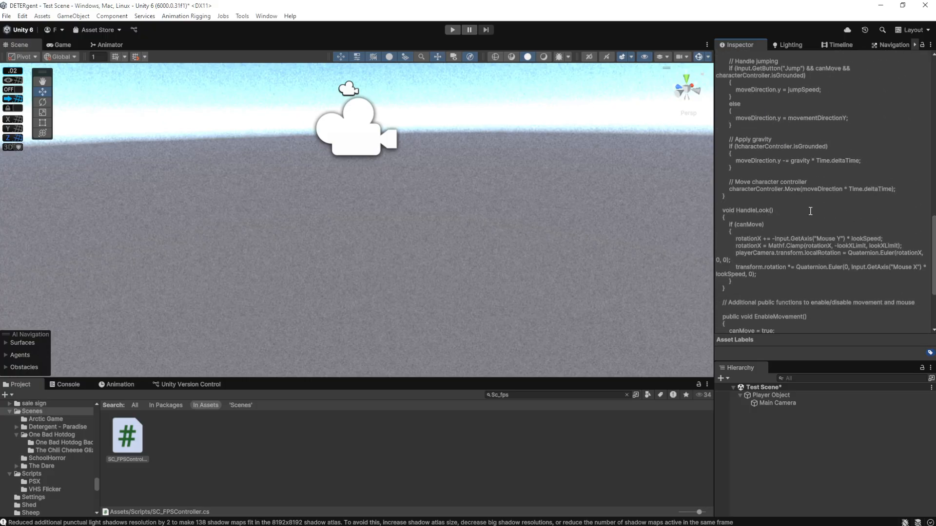
left_click_drag(735, 262, 717, 188)
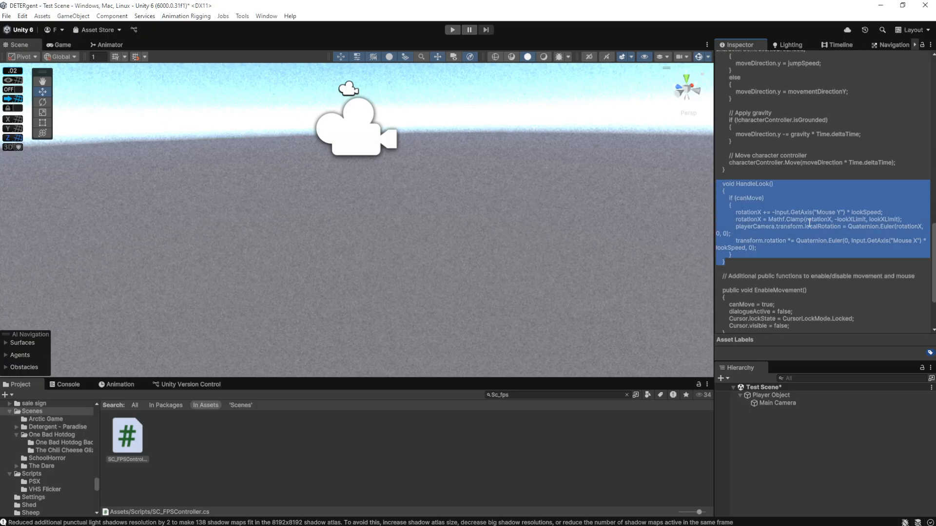
left_click(746, 211)
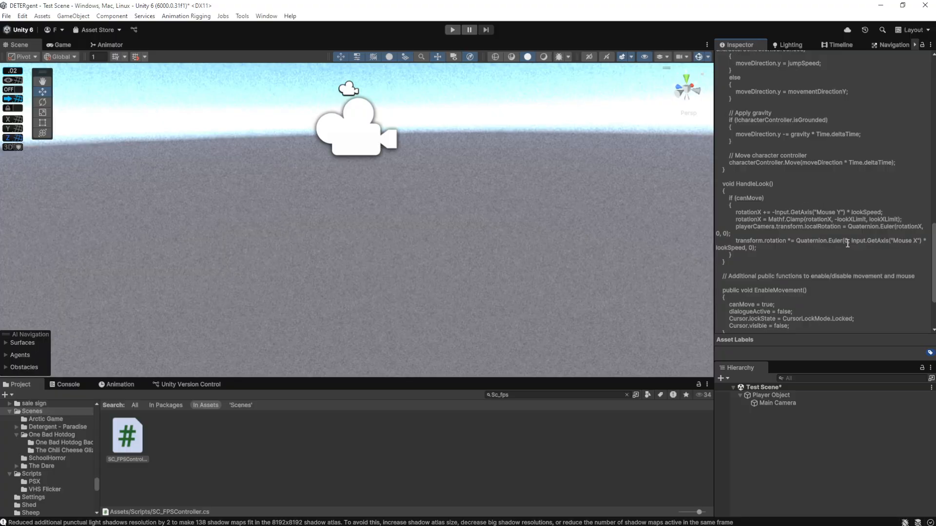
Highlight the HandleLook function in the script preview and read on through EnableMovement and DisableMovement
left_click_drag(863, 234, 791, 268)
left_click(745, 206)
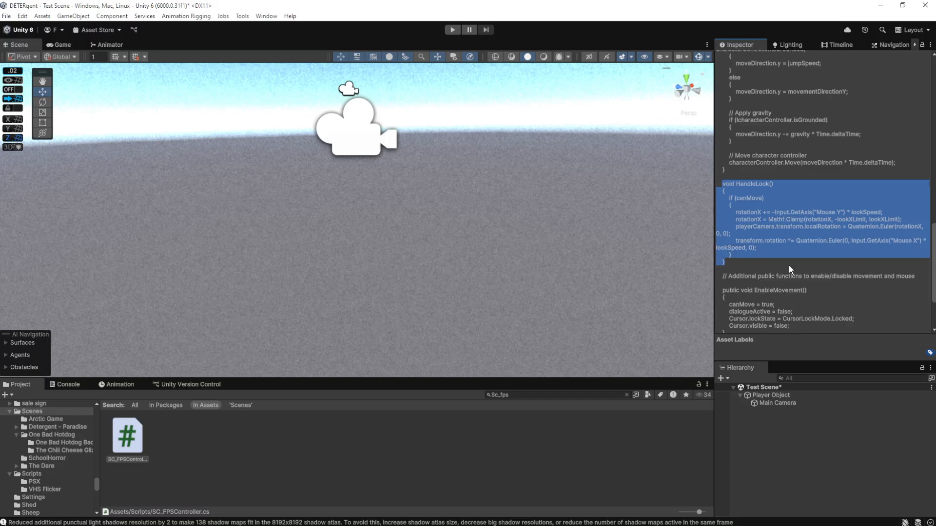
left_click(789, 265)
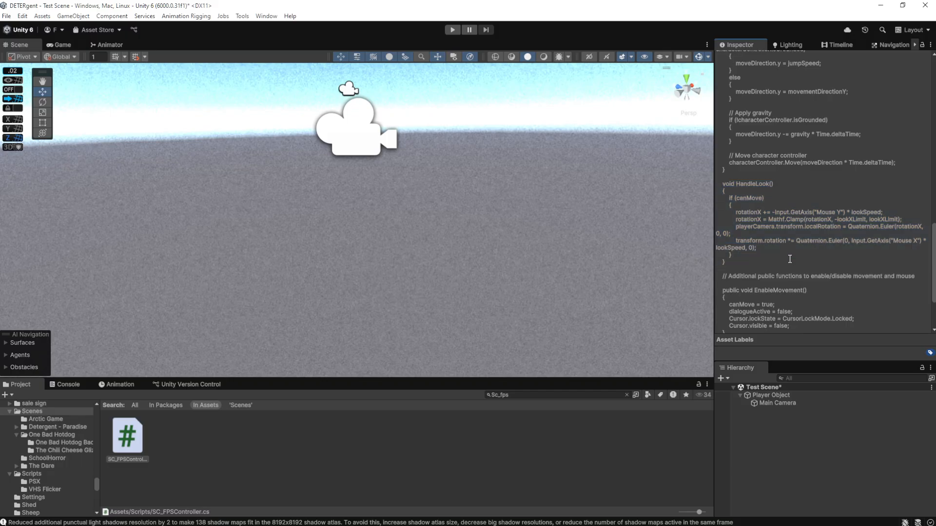
scroll(790, 258, "down", 1)
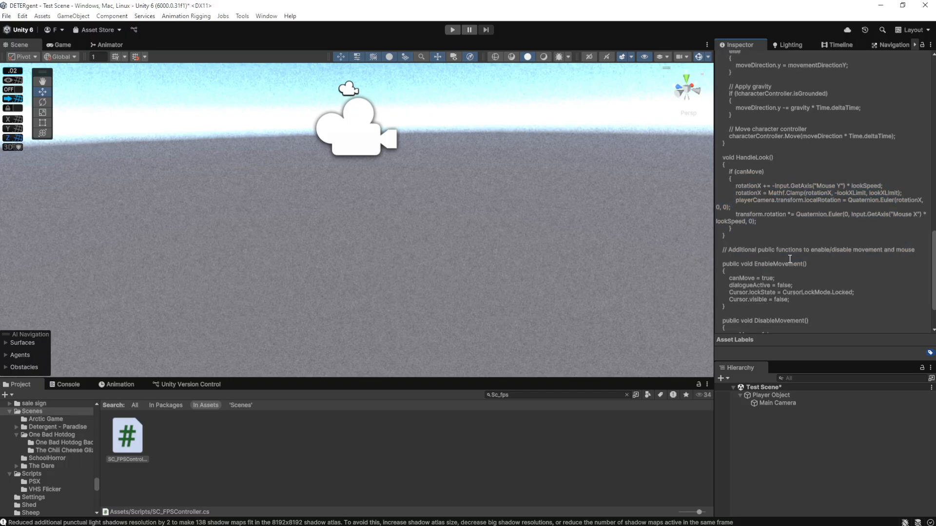
scroll(789, 259, "down", 1)
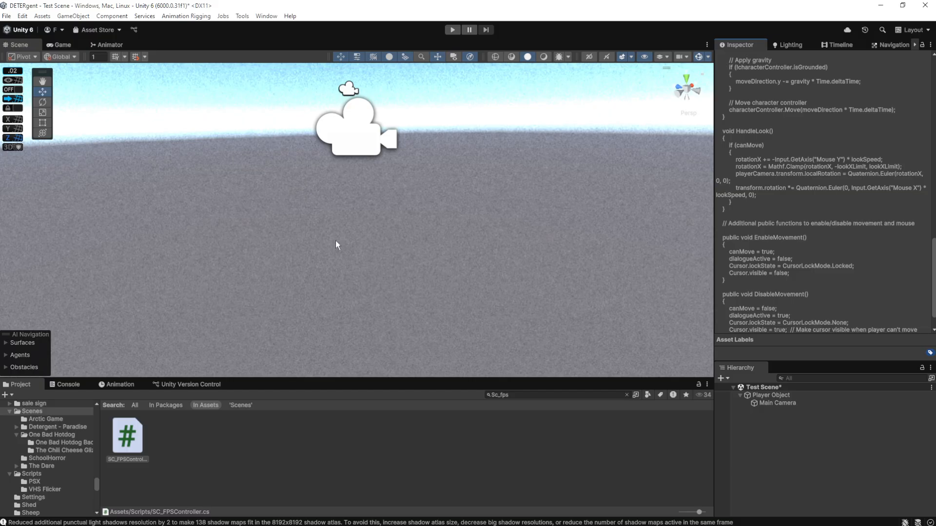
Add a Rigidbody component to the Player Object by searching the component list for rigid
right_click_drag(378, 252, 368, 236)
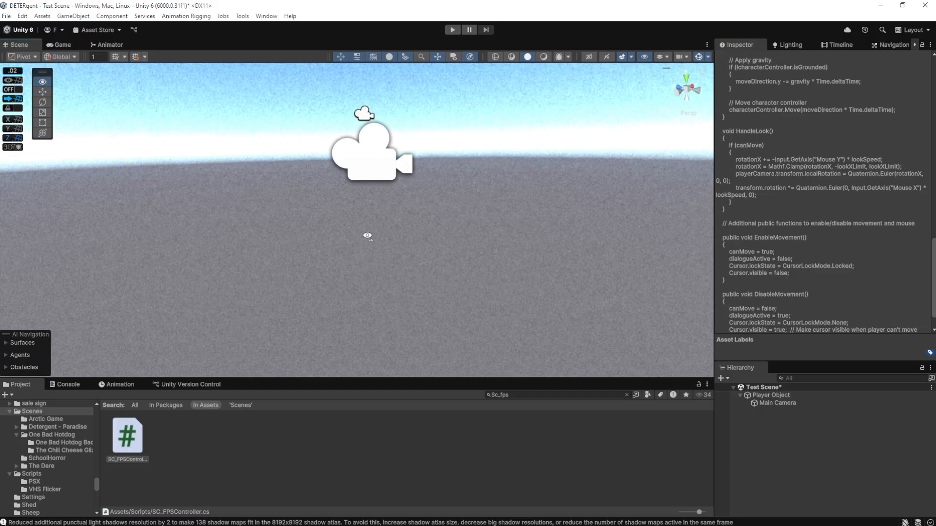
left_click(780, 396)
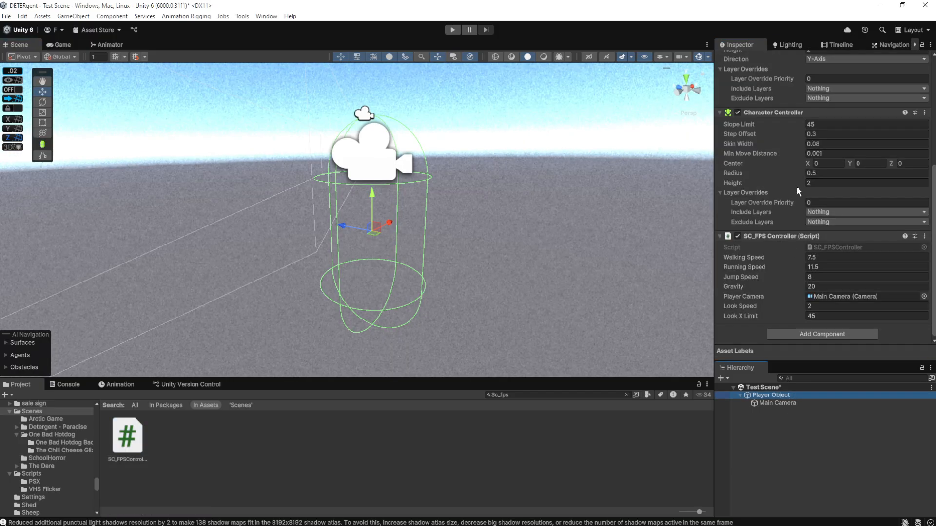
right_click_drag(510, 204, 510, 269)
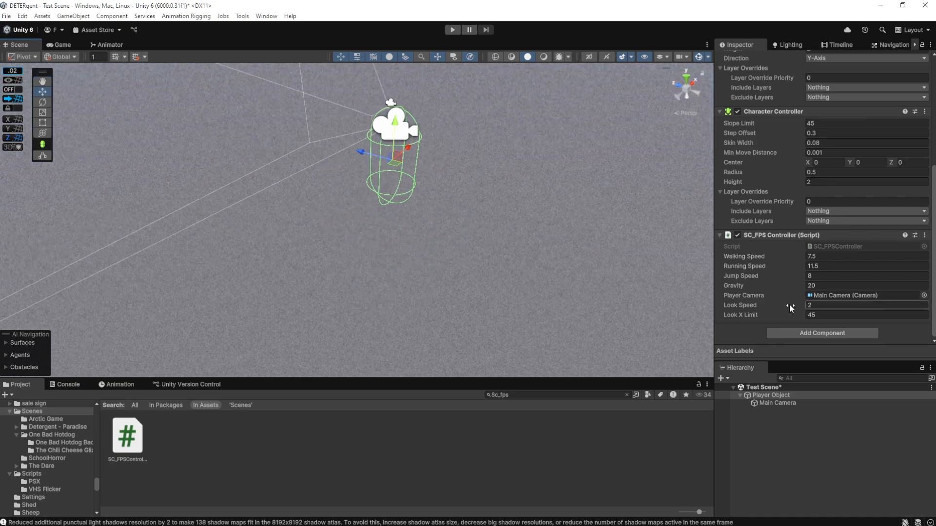
left_click(791, 334)
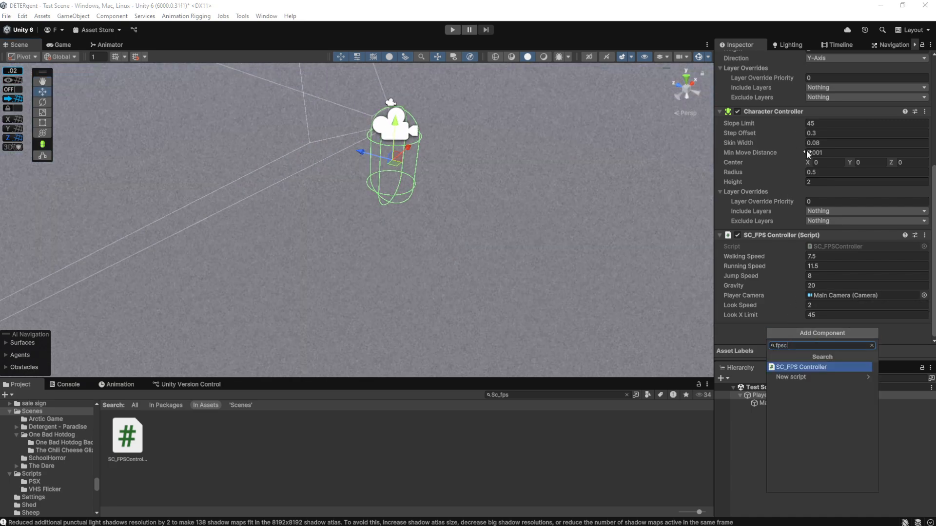
key("BackSpace")
key("BackSpace")
key("BackSpace")
key("BackSpace")
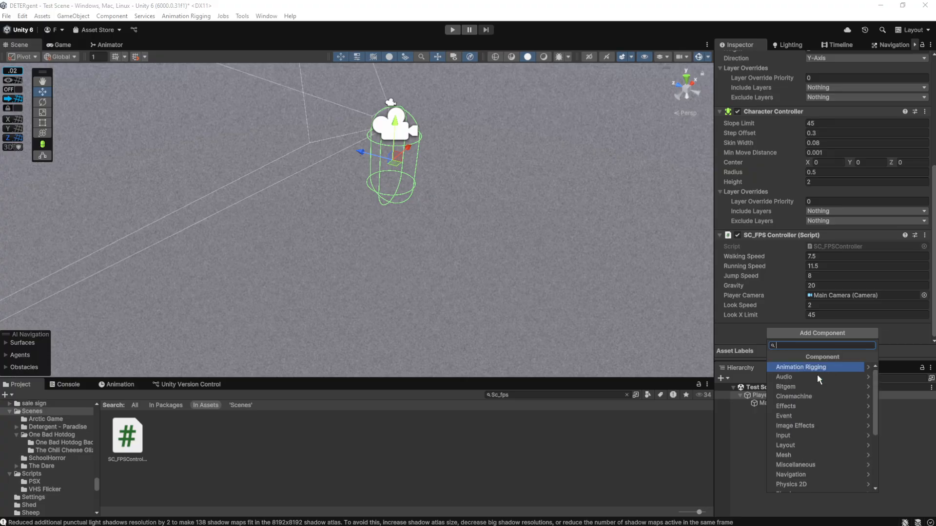
type("rigid")
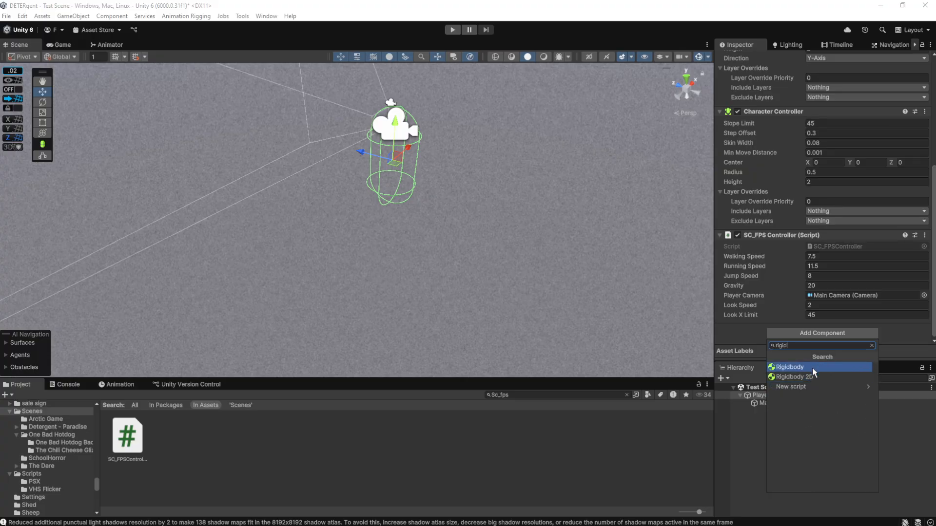
left_click(812, 367)
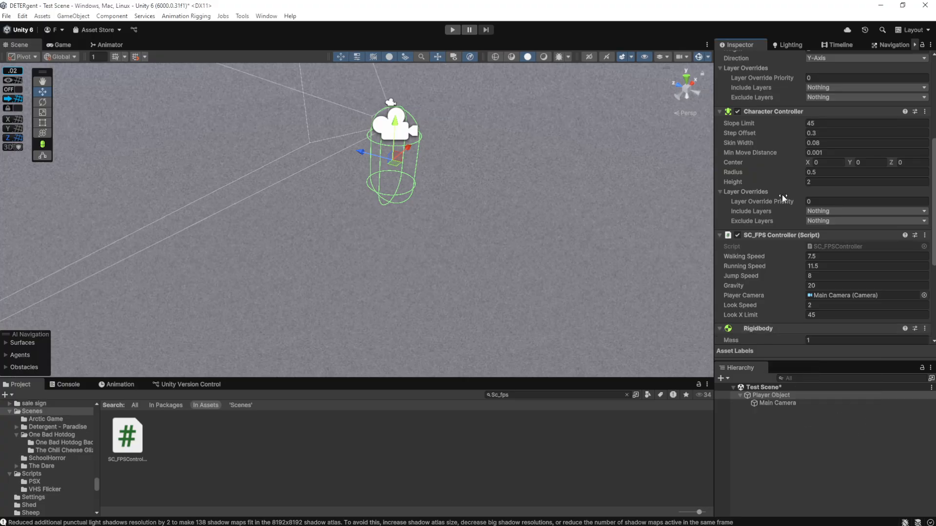
scroll(407, 182, "down", 2)
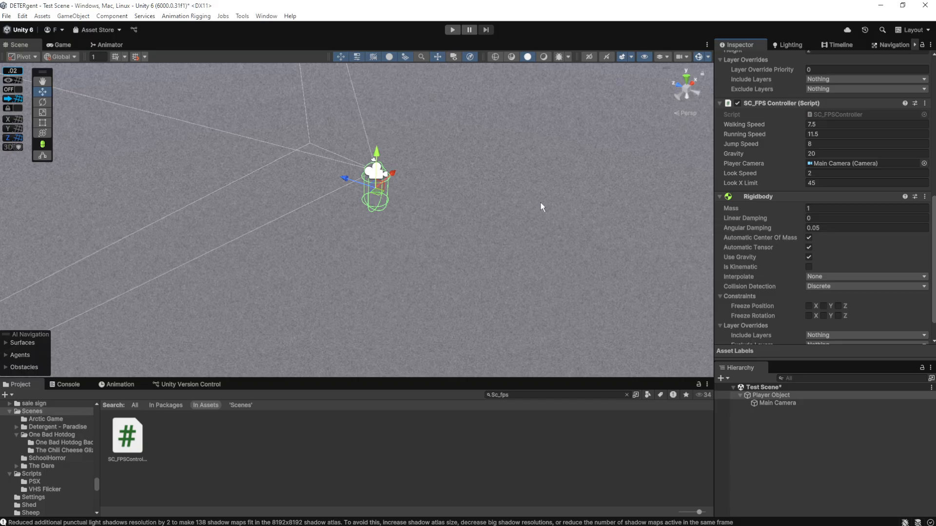
scroll(791, 218, "down", 2)
mouse_move(566, 215)
right_mouse_down()
mouse_move(569, 244)
mouse_move(554, 236)
mouse_move(553, 211)
right_mouse_up()
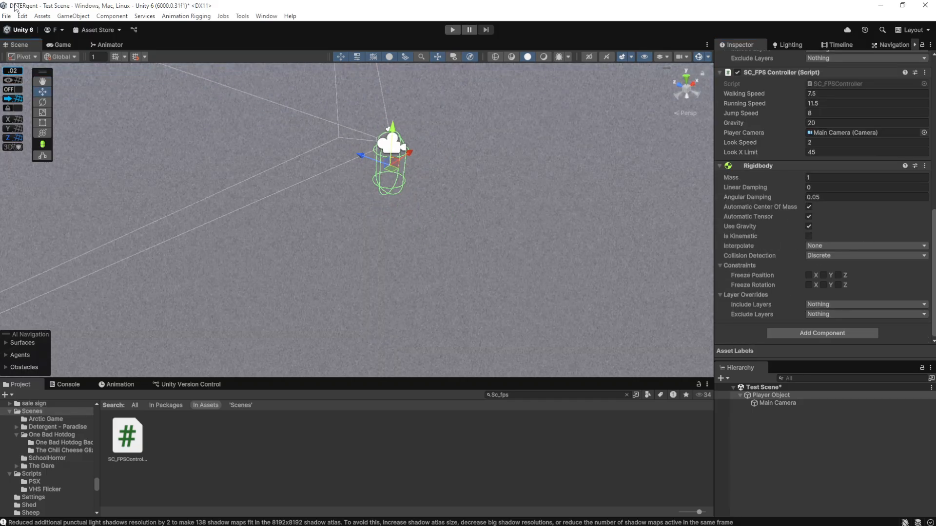
Create a 3D cube object in the Test Scene
left_click(81, 19)
left_click(77, 19)
left_click(76, 19)
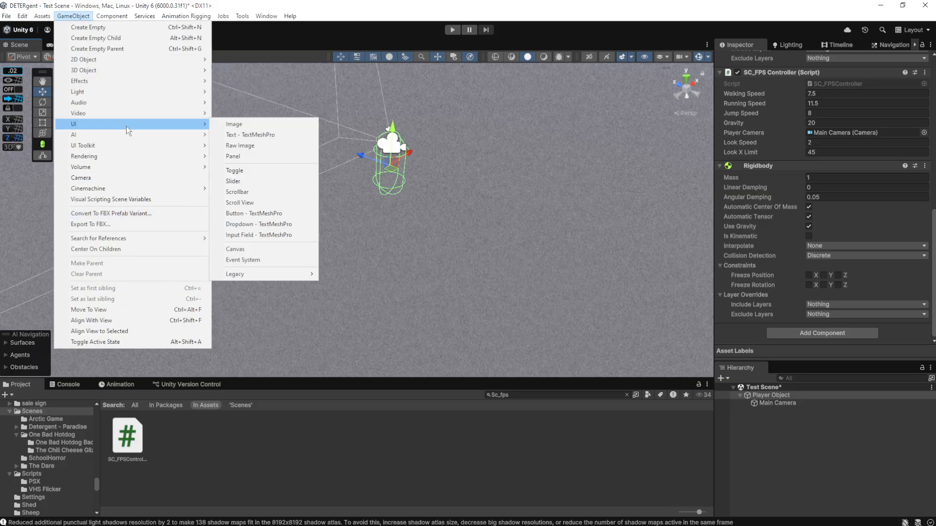
mouse_move(151, 61)
left_click(250, 67)
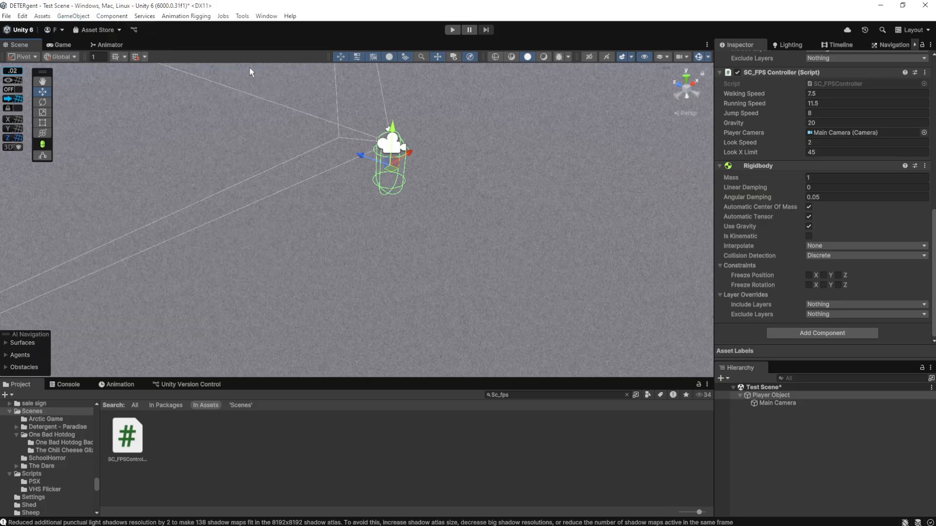
right_click_drag(408, 214, 480, 200)
key("a")
scroll(810, 175, "up", 5)
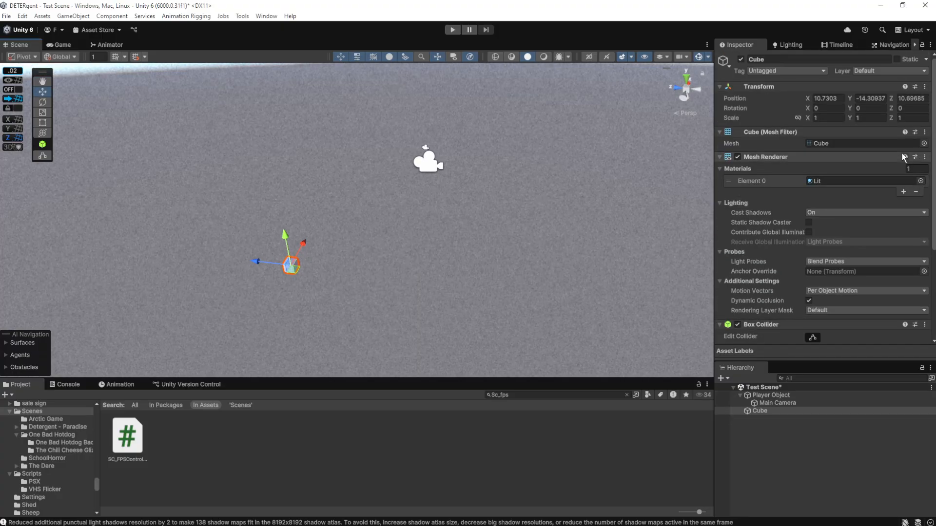
Reset the cube's position to 0, 0, 0 and lower it beneath the player to about Y -1.14
left_click(828, 98)
type("0")
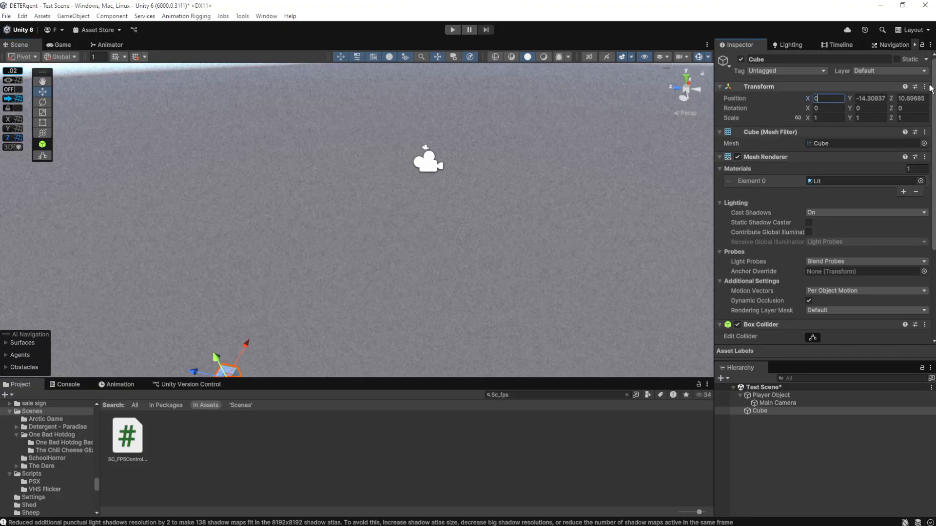
left_click(873, 98)
type("0")
left_click(911, 98)
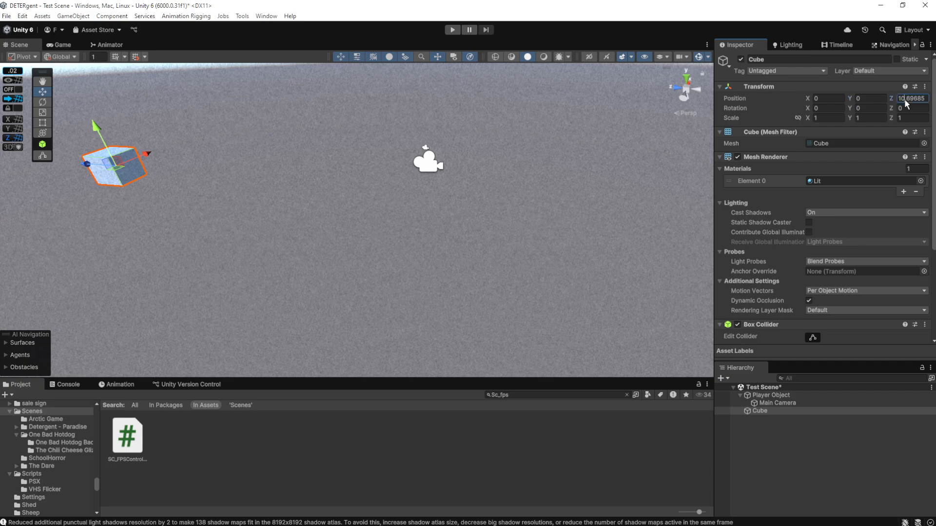
type("0")
left_click_drag(510, 150, 461, 125, "alt")
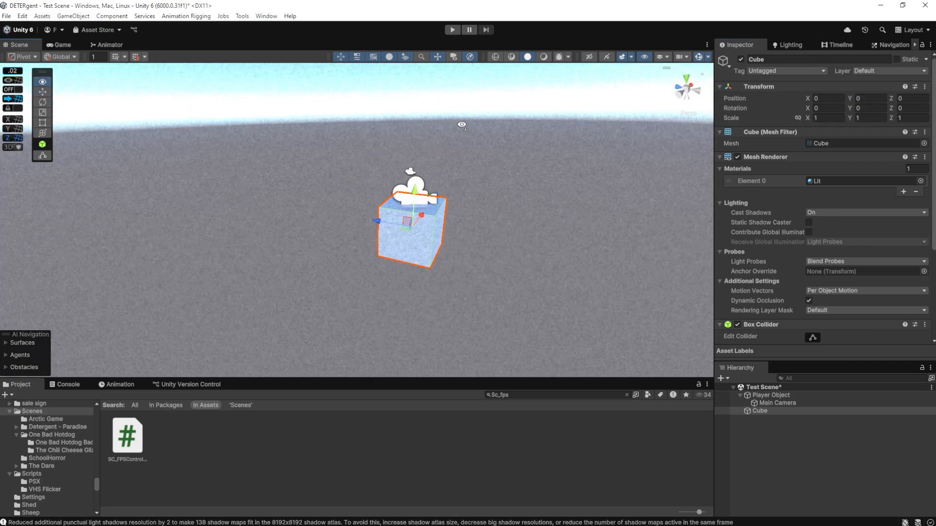
left_click_drag(417, 195, 415, 243)
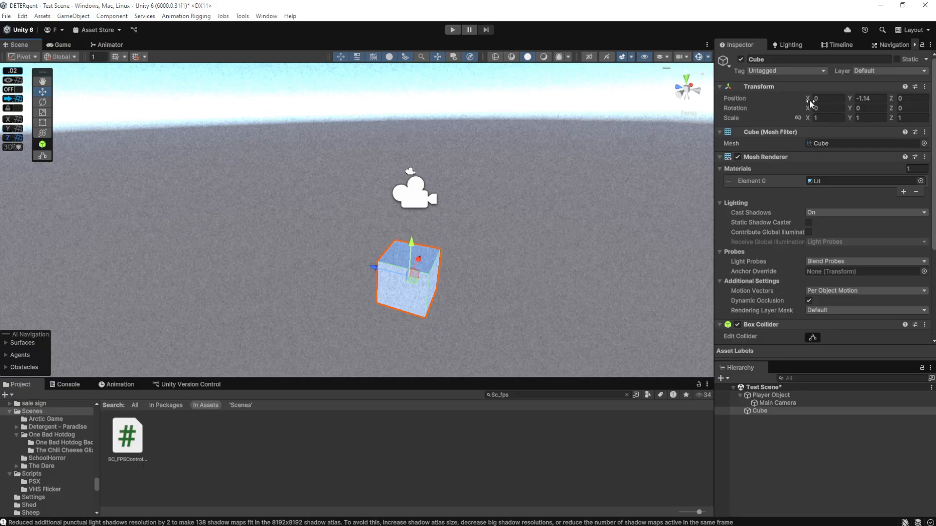
Try adjusting the cube's transform values and rotating it with the Transform tool's rings, undoing each change
left_click_drag(808, 99, 751, 109)
key("ctrl+z")
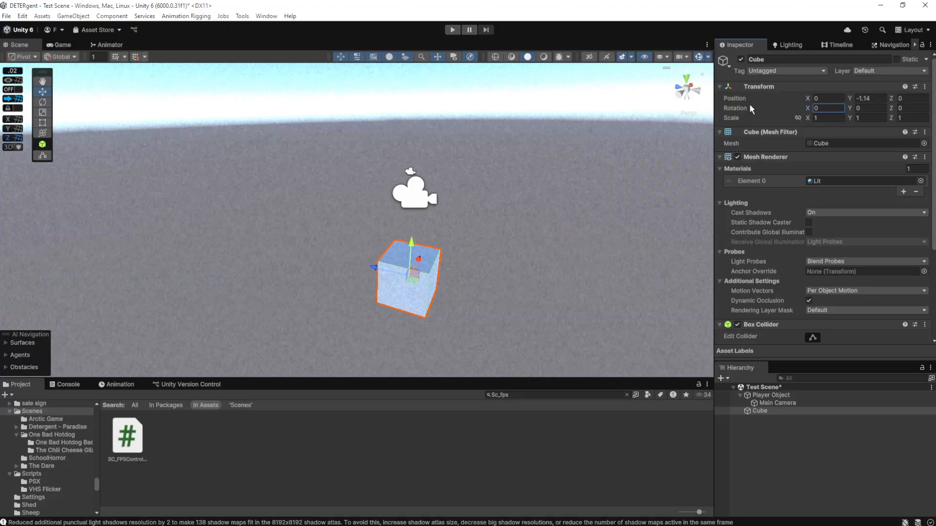
left_click(44, 135)
right_click_drag(341, 250, 385, 275)
left_click_drag(353, 252, 331, 242)
key("ctrl+z")
left_click_drag(343, 169, 403, 210)
key("ctrl+z")
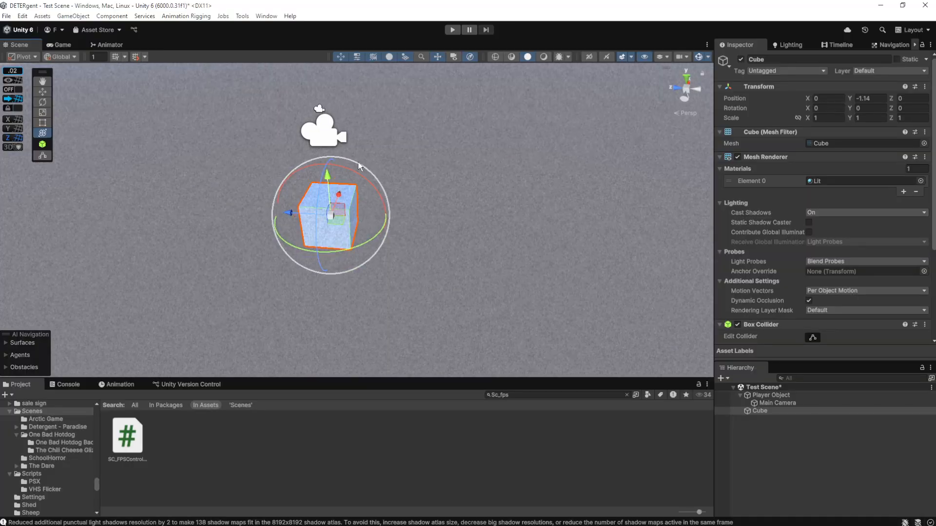
Try rotating the cube with the combined Transform tool from different viewing angles, undoing each rotation
right_click_drag(372, 164, 468, 181)
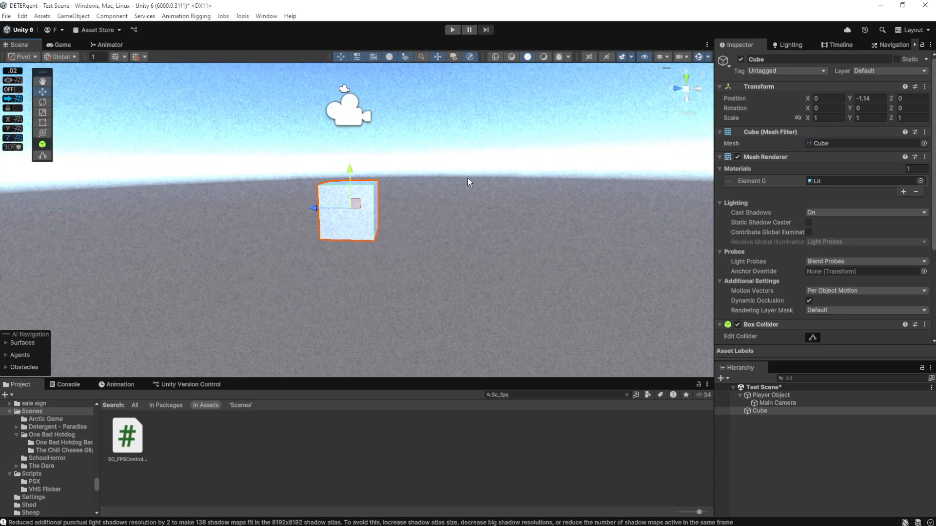
left_click(43, 132)
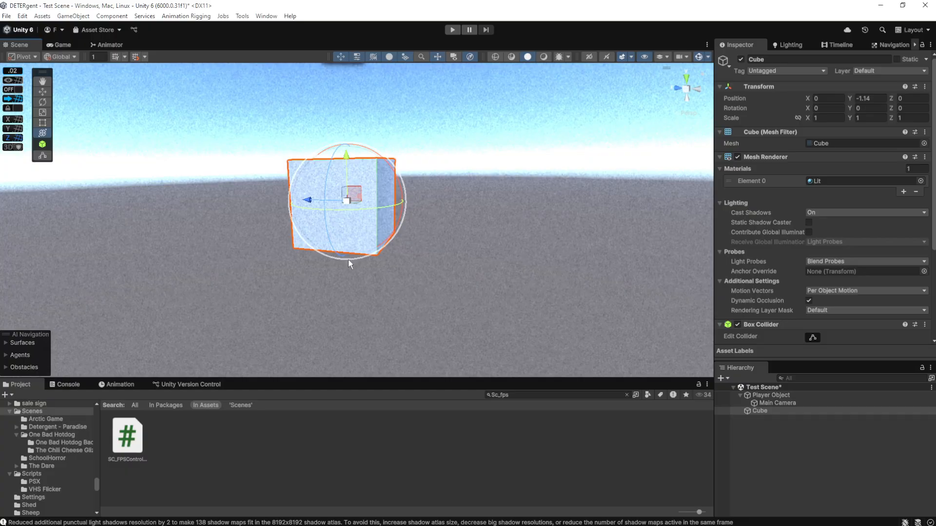
left_click_drag(348, 259, 477, 239)
key("ctrl+z")
key("d")
right_click_drag(492, 225, 295, 231)
left_click_drag(349, 238, 434, 266)
key("ctrl+z")
right_click_drag(251, 261, 514, 272)
key("s")
left_click(780, 271)
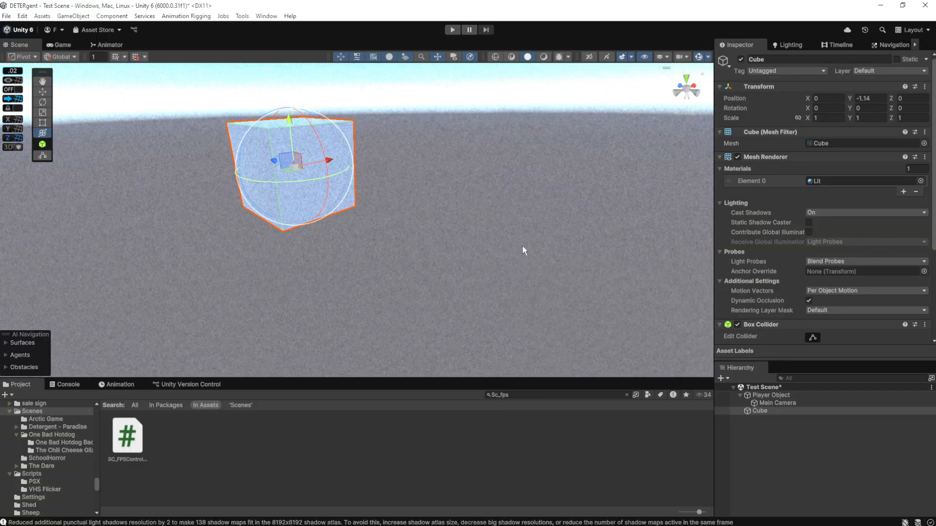
Try stretching the cube along X alone to a scale of about 1.63 and return it to 1
right_click_drag(518, 232, 456, 184)
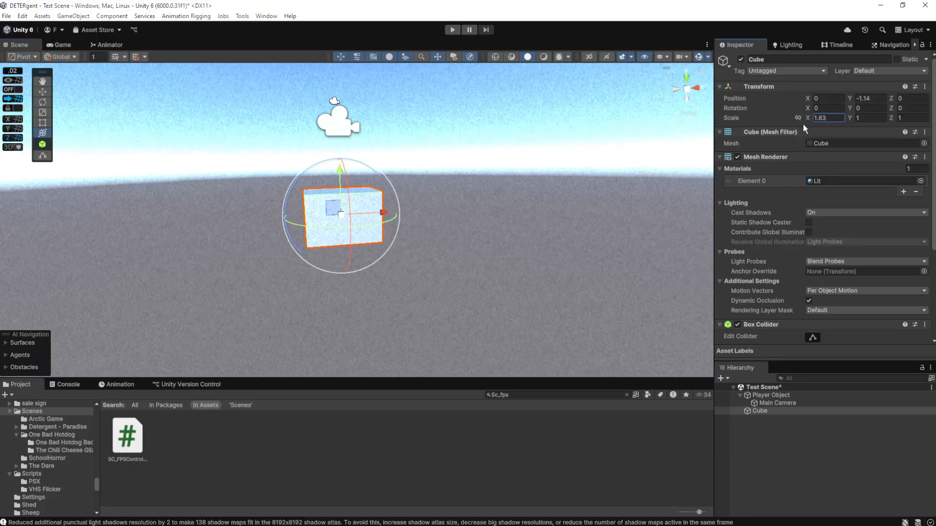
left_click(828, 119)
type("-1.6")
key("Escape")
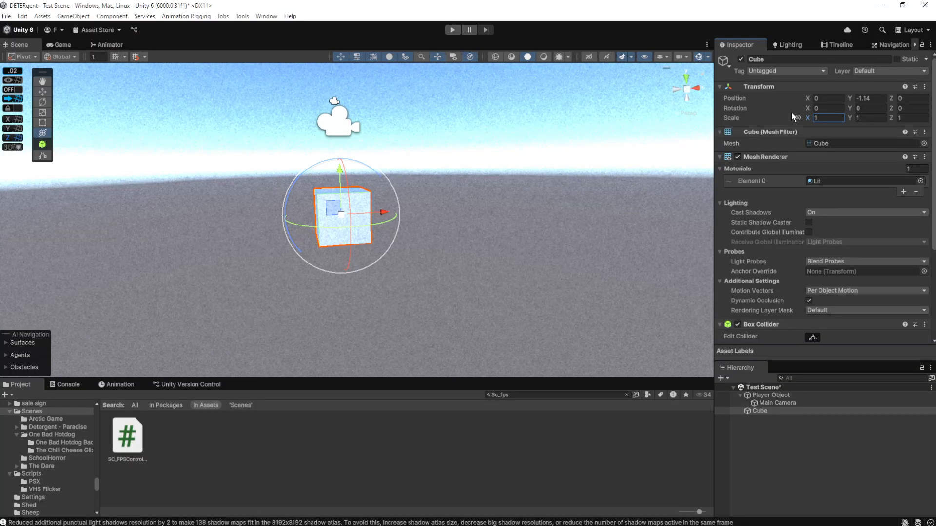
Try scaling the cube uniformly to about 4.02 with linked proportions and return its scale to 1
left_click(798, 118)
left_click_drag(808, 115, 862, 131)
key("BackSpace")
key("BackSpace")
key("BackSpace")
key("BackSpace")
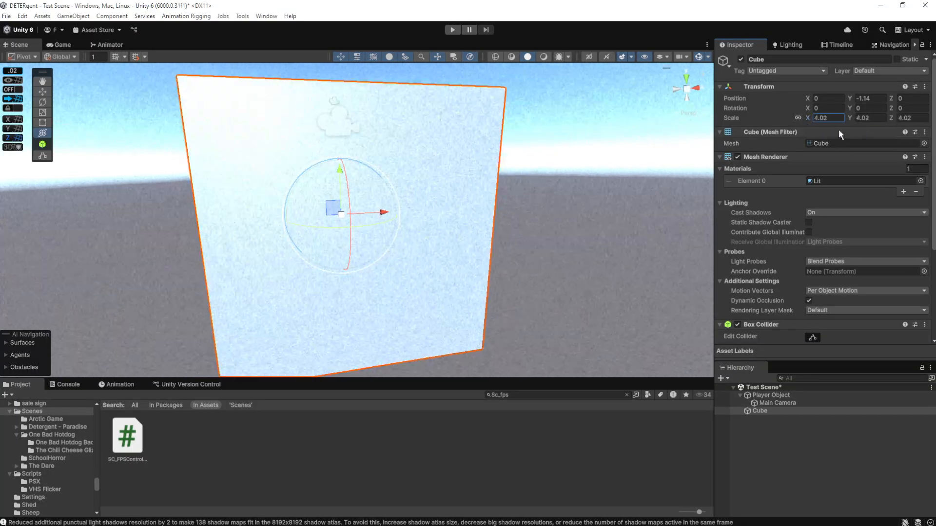
type("1")
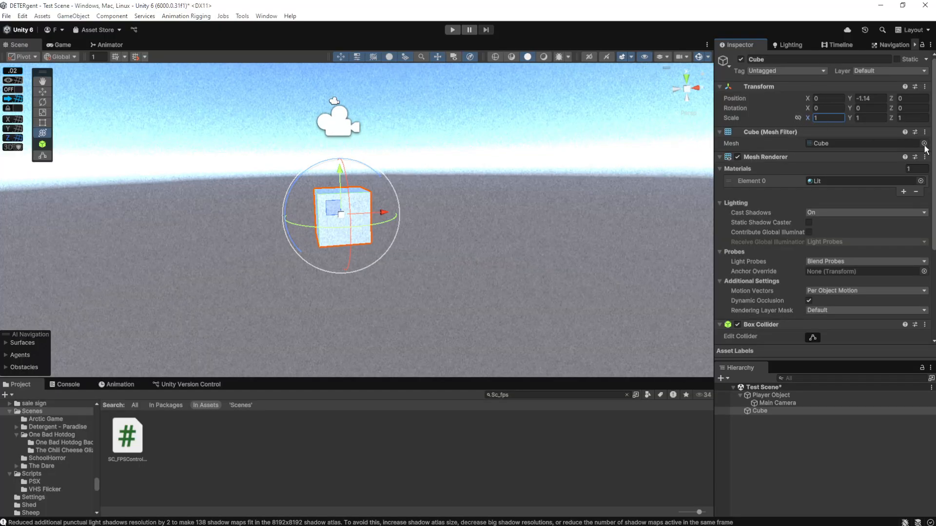
Stretch the cube into a wide floor with scale X about 50.45 and scale Z about 17.37
left_click_drag(924, 146, 457, 169)
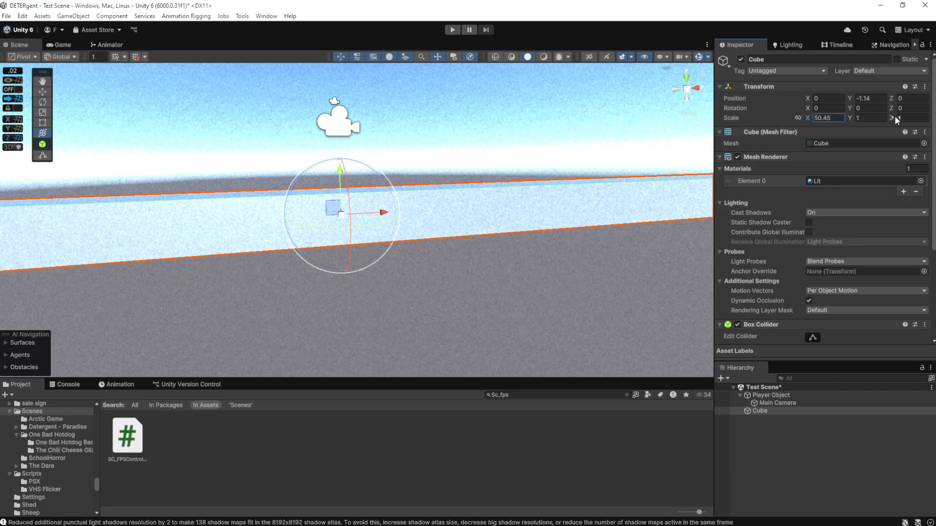
left_click_drag(891, 118, 239, 152)
right_click_drag(269, 225, 480, 339)
key("s")
Select the Player Object and raise it so its capsule sits above the floor cube
left_click(786, 394)
key("w")
right_click_drag(479, 247, 296, 227)
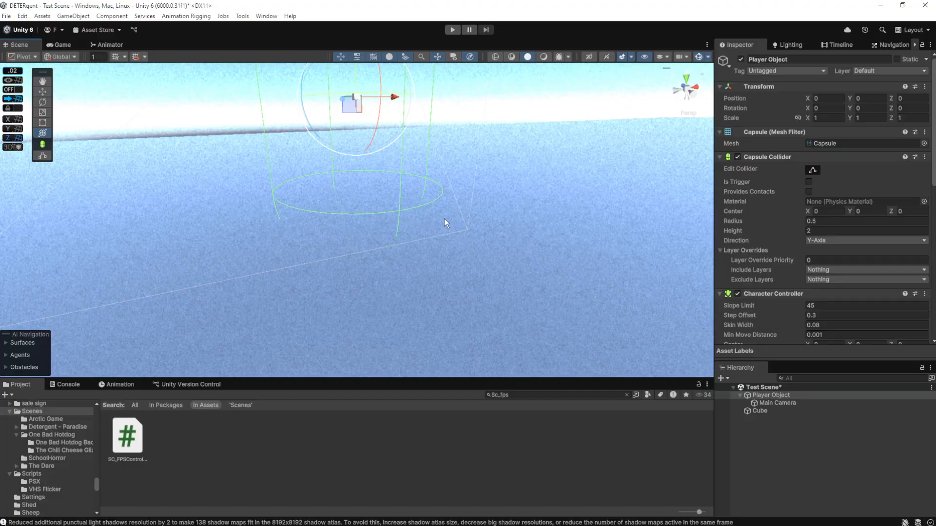
key("s")
right_click_drag(443, 218, 434, 184)
left_click_drag(375, 128, 364, 98)
mouse_move(518, 192)
right_mouse_down()
mouse_move(349, 186)
mouse_move(513, 209)
right_mouse_up()
key("d")
Select the floor cube, clear the project asset search and browse the top-level Assets folder
left_click(513, 208)
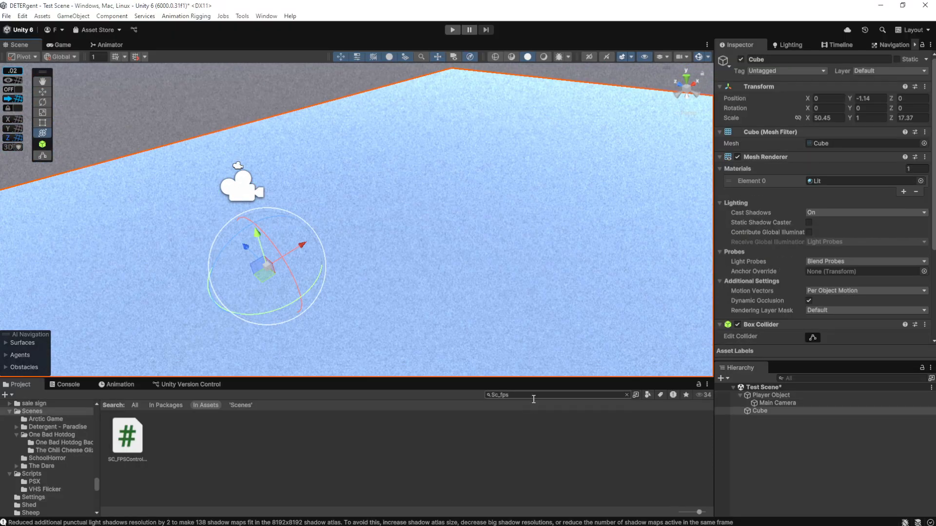
left_click(626, 395)
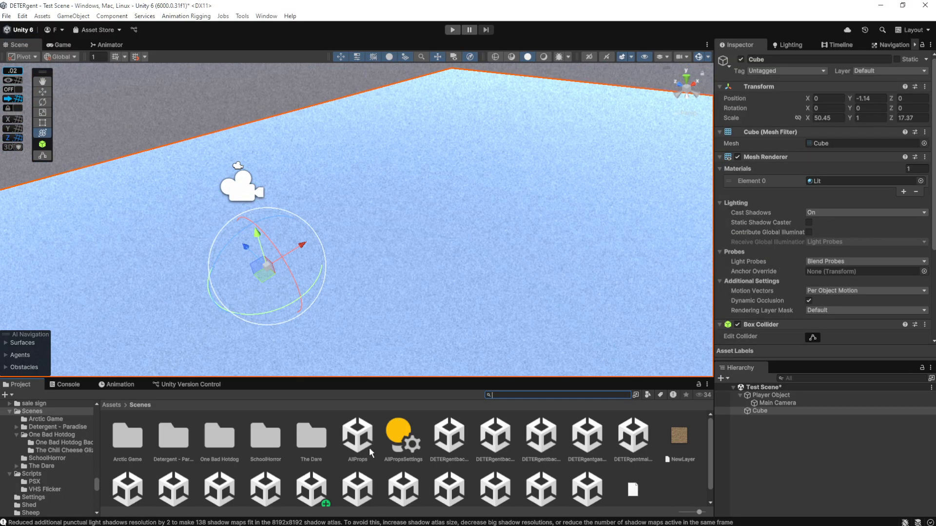
key("BackSpace")
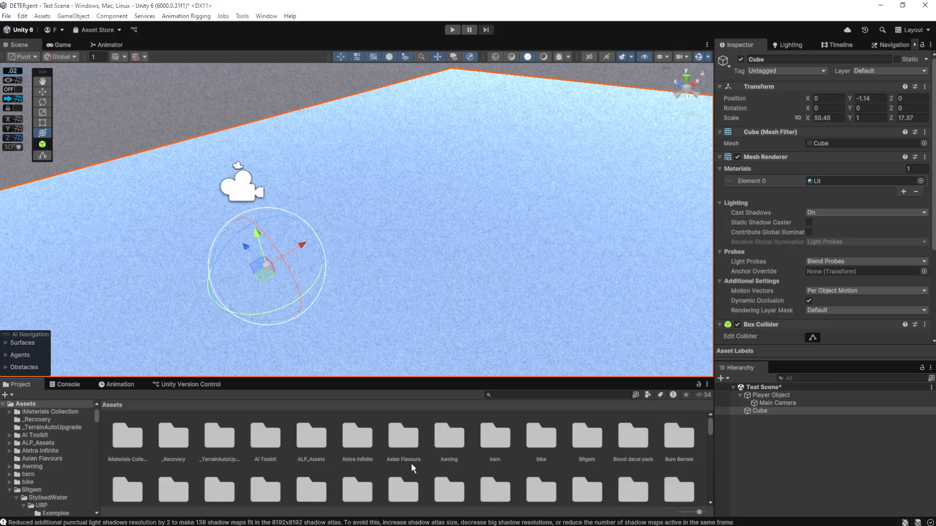
scroll(411, 463, "down", 6)
scroll(412, 469, "down", 4)
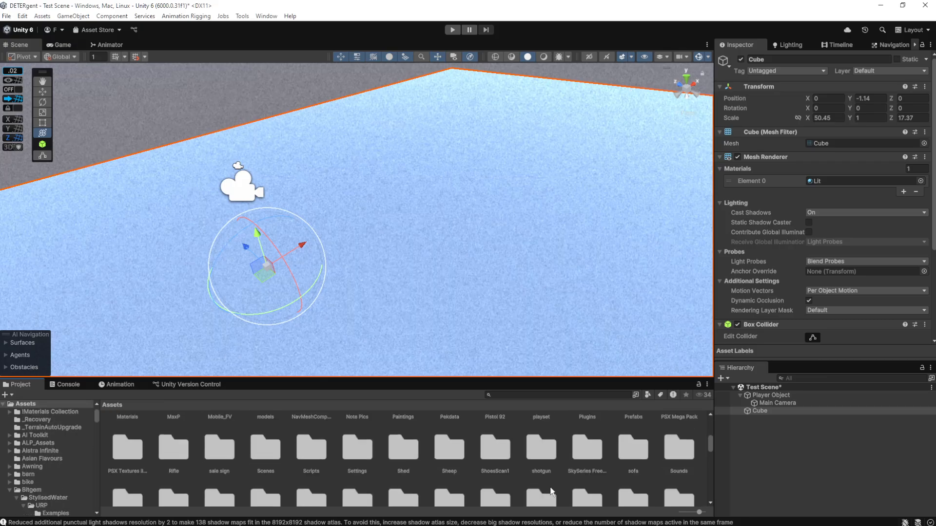
scroll(326, 469, "down", 1)
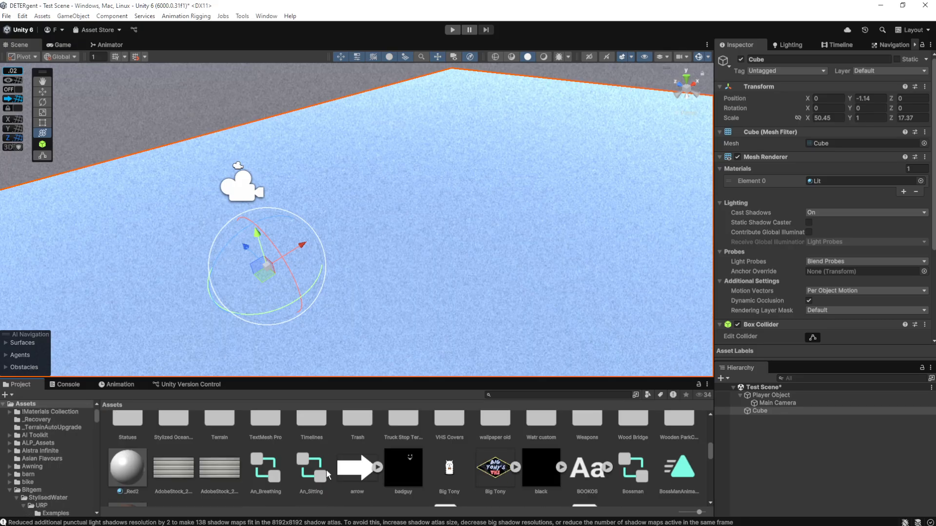
Search the project assets for "grass" and apply the BC_Grass_001 texture to the floor cube
left_click(516, 394)
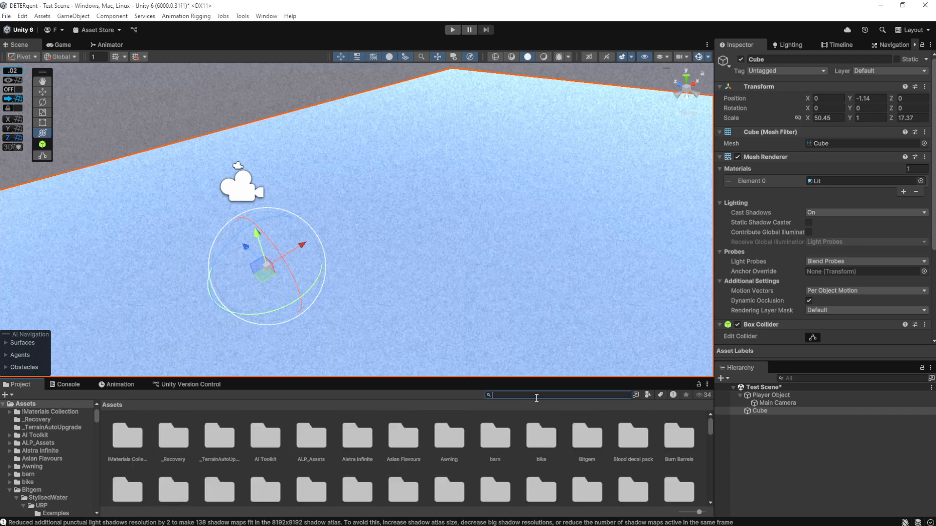
type("grass")
scroll(513, 448, "down", 3)
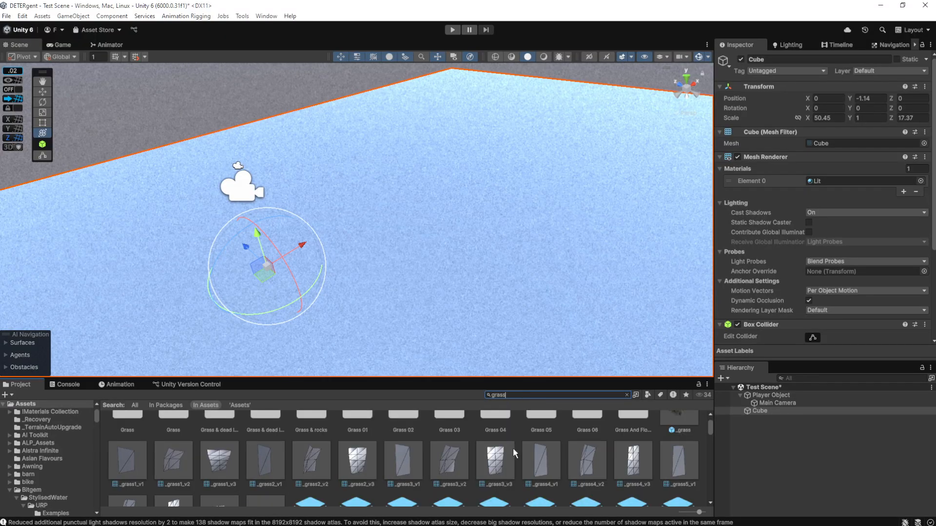
scroll(364, 452, "down", 2)
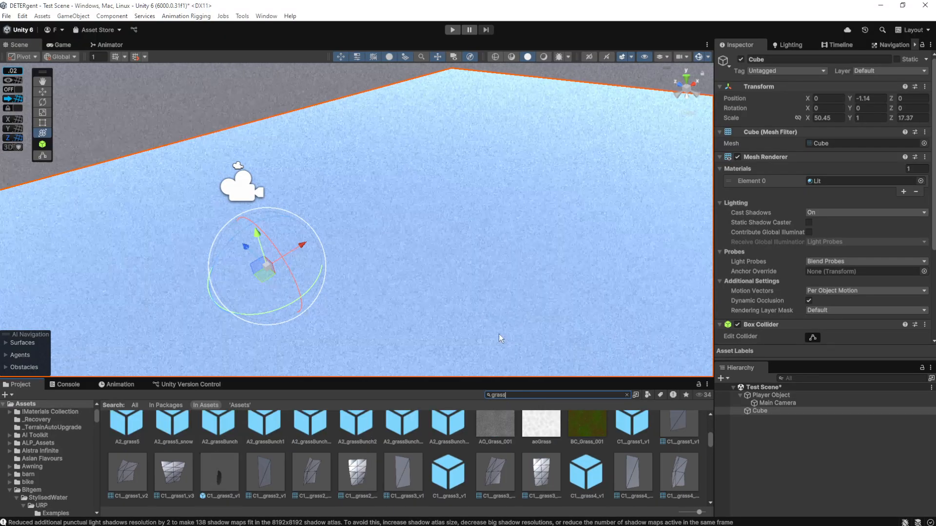
scroll(600, 441, "up", 1)
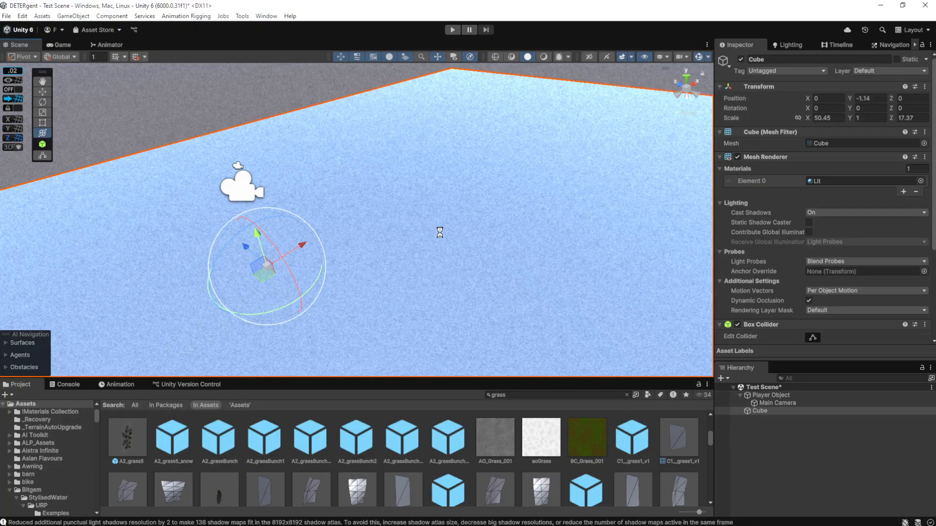
left_click_drag(425, 230, 402, 247)
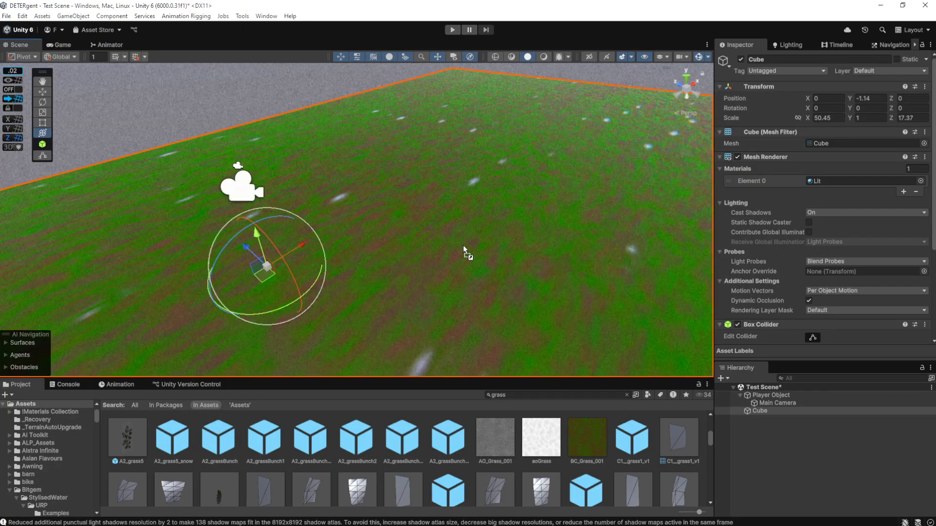
left_click_drag(463, 246, 438, 269)
Expand the cube's BC_Grass_001 material and set its surface tiling to X 10 and Y 7
scroll(867, 276, "down", 4)
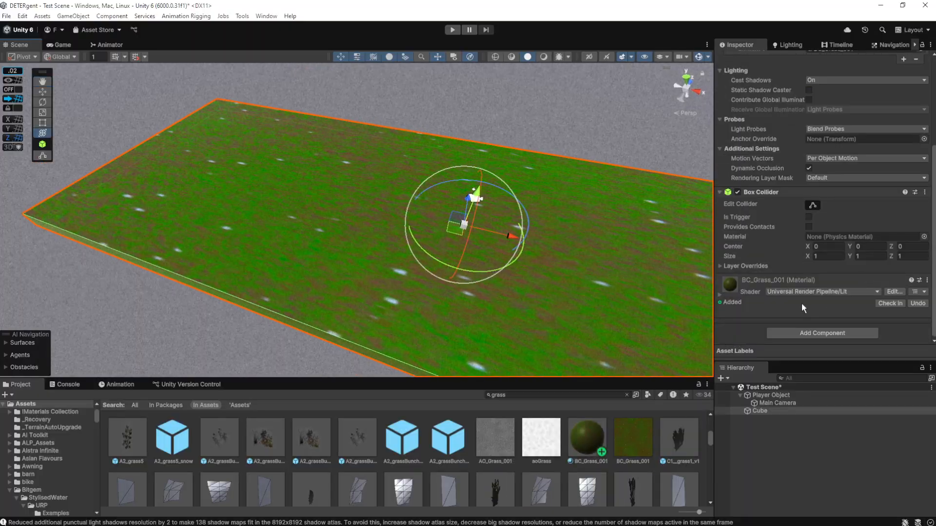
left_click(720, 296)
scroll(786, 207, "down", 5)
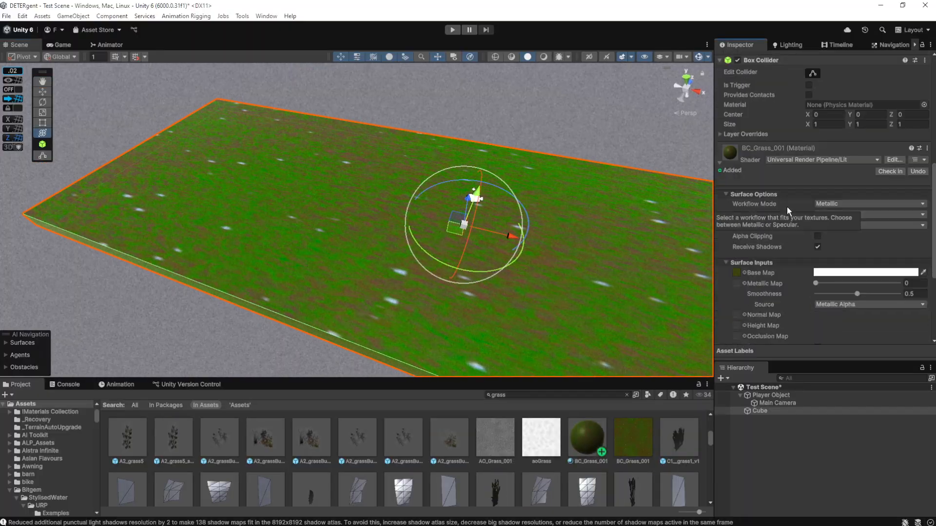
scroll(792, 185, "down", 1)
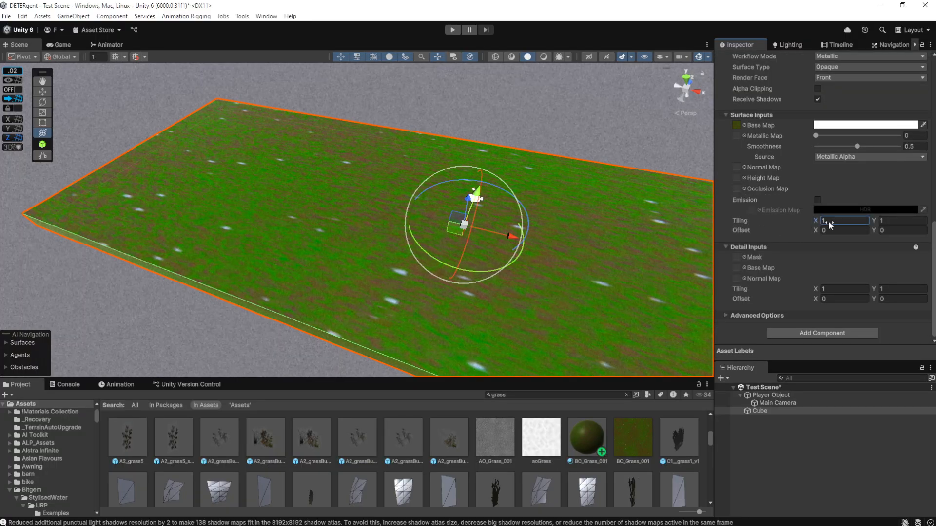
left_click_drag(828, 222, 599, 210)
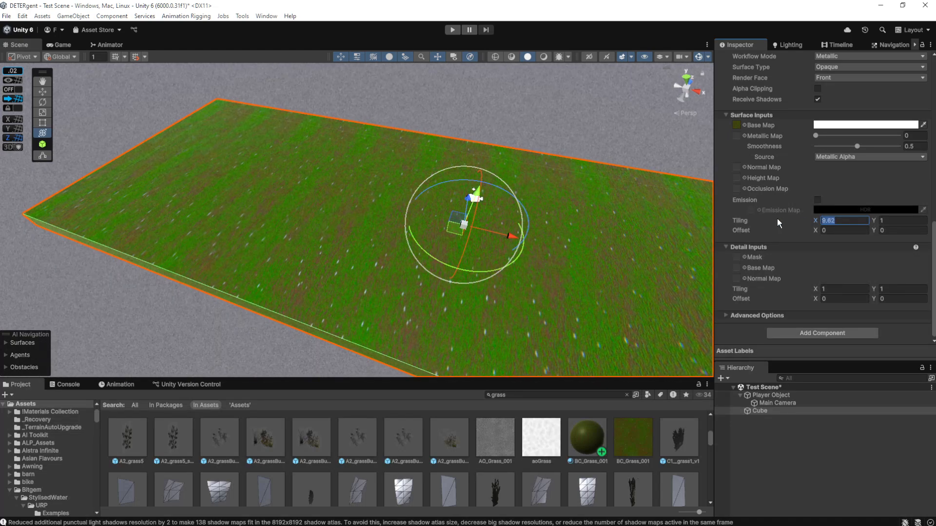
type("10")
right_click_drag(401, 255, 435, 256)
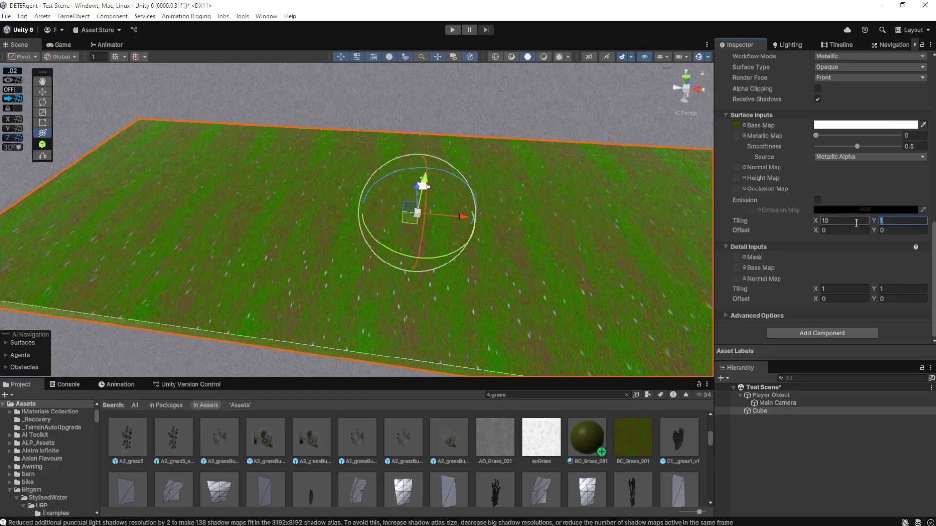
type("7")
right_click_drag(365, 296, 597, 268)
key("f")
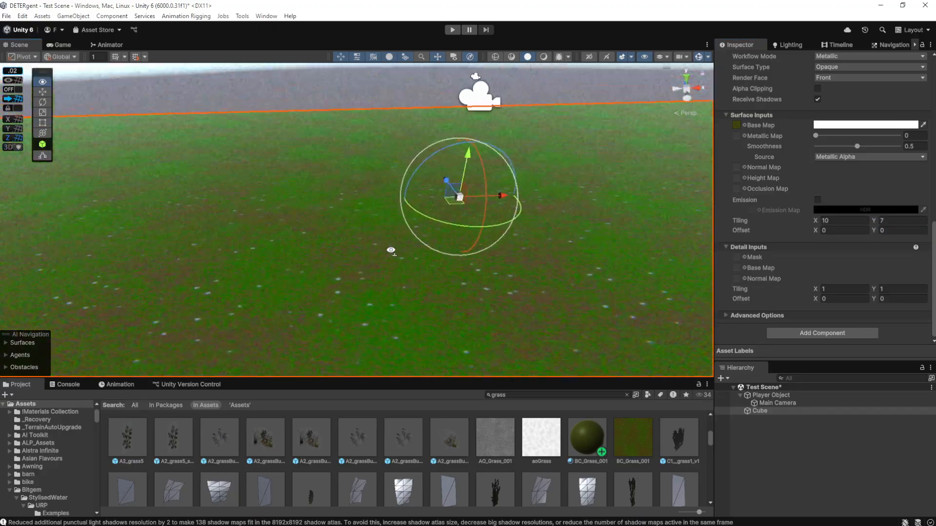
Select the Player Object and run the scene in play mode to test walking forward
left_click(769, 395)
scroll(793, 237, "up", 5)
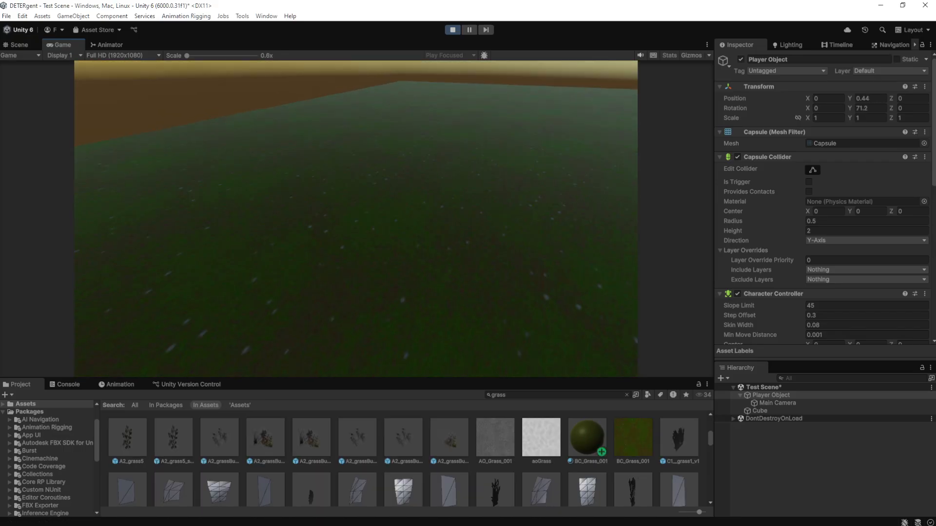
key("w")
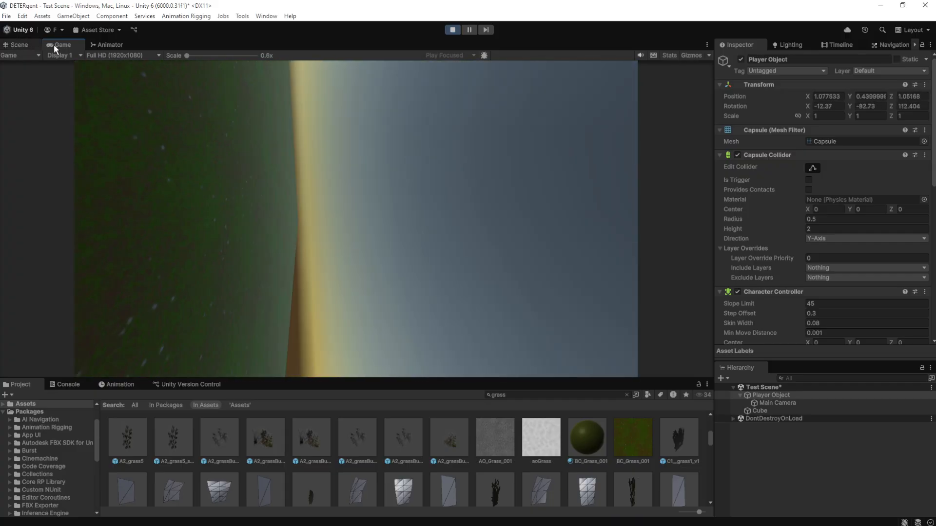
Try docking the Game view beside the Scene view and maximizing it during play mode
left_click_drag(53, 45, 667, 247)
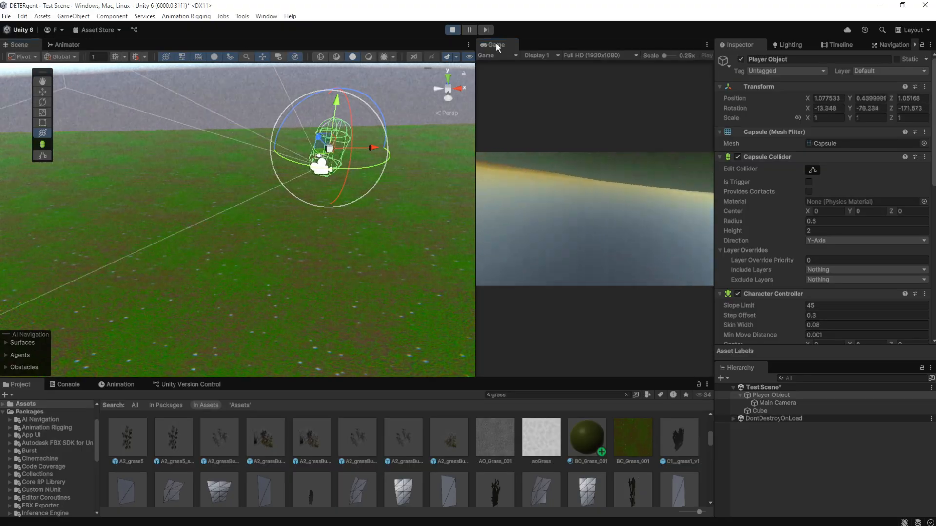
double_click(498, 44)
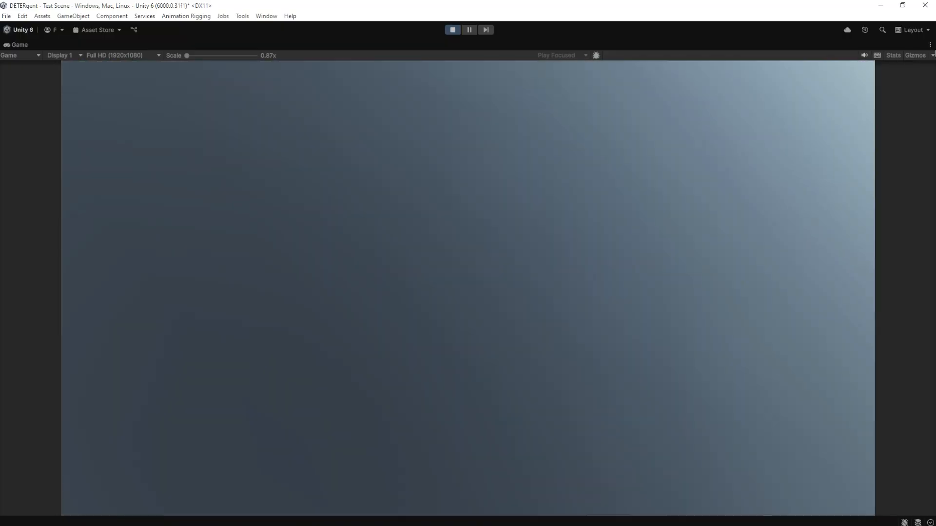
left_click(927, 31)
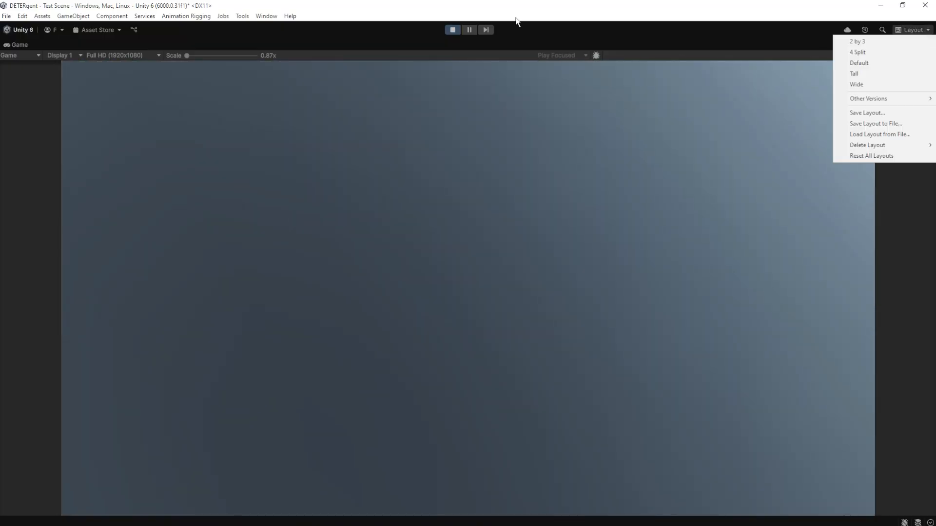
Stop play mode, regroup the Game view with the Scene view and show the Scene view
left_click(457, 30)
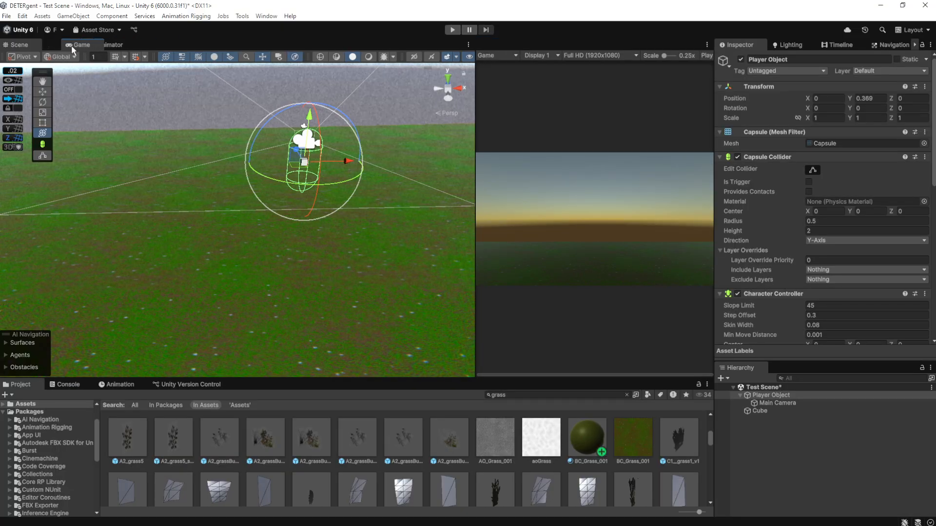
left_click_drag(71, 45, 71, 45)
left_click(19, 45)
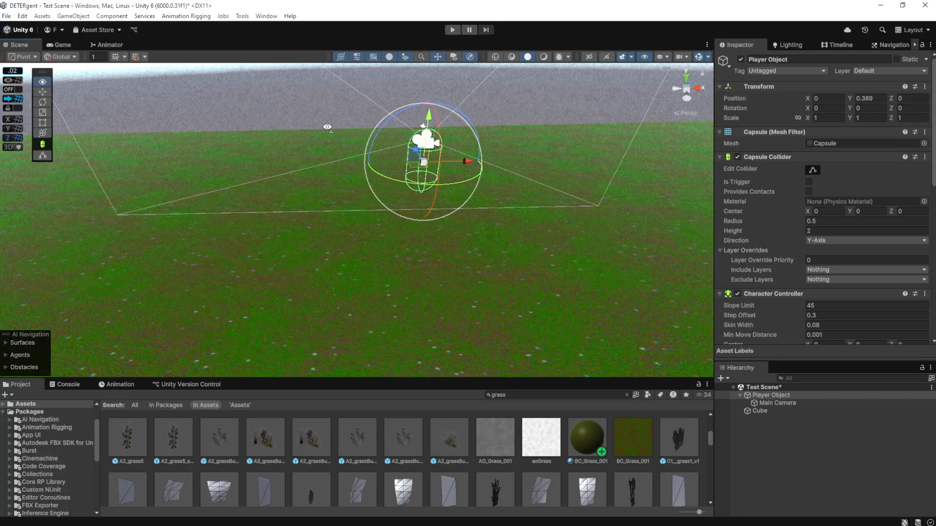
right_click_drag(327, 127, 265, 101)
Run the scene again in the Game view, walk the player across the grass floor and release the cursor
left_click(62, 45)
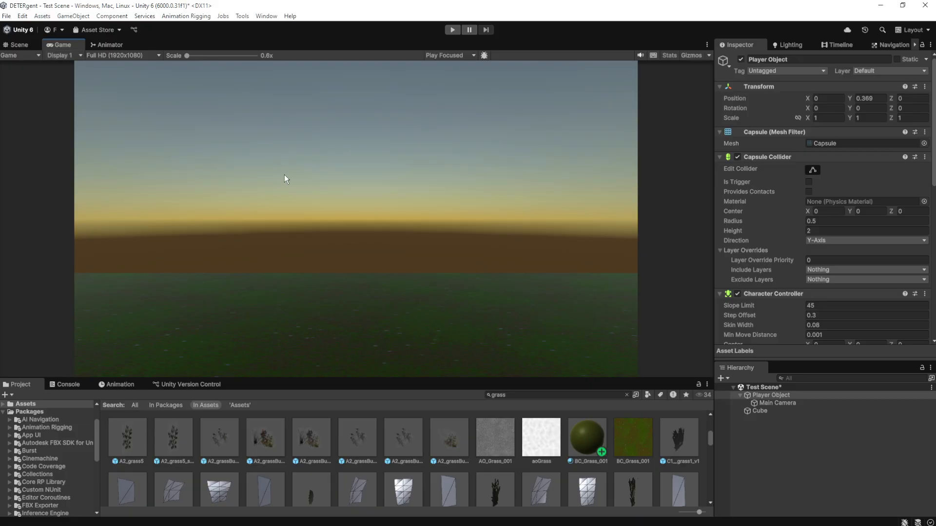
left_click(452, 29)
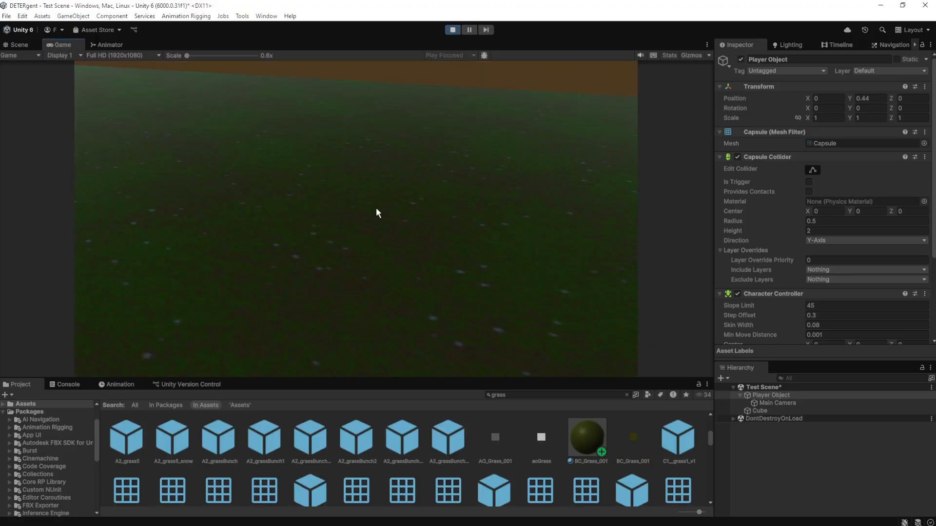
left_click(405, 184)
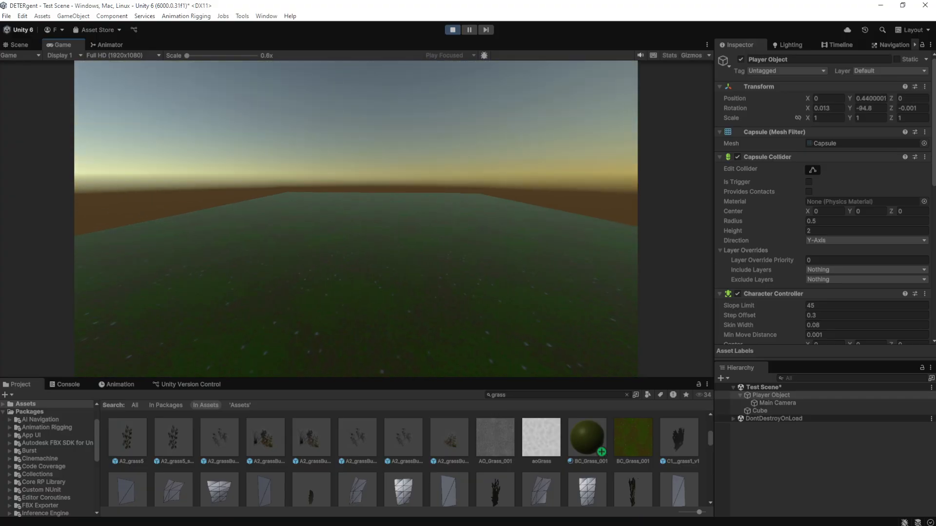
key("w")
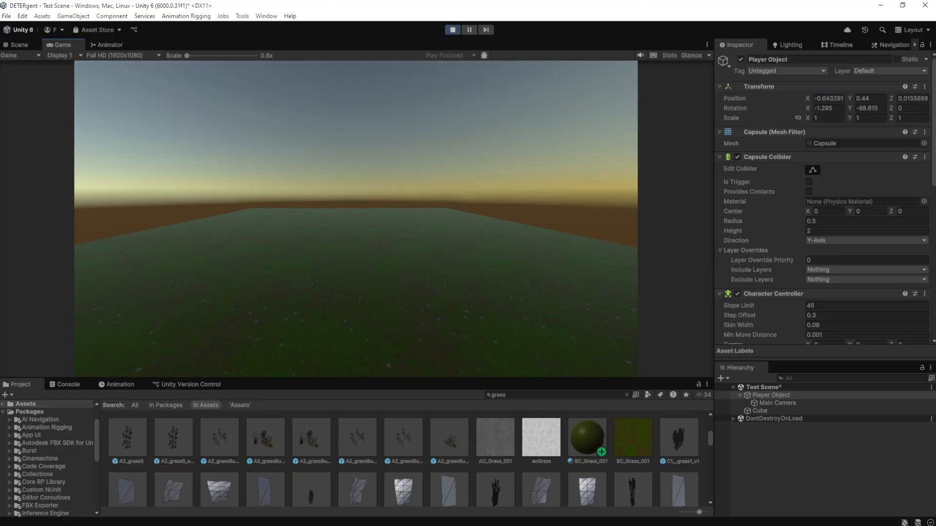
key("w")
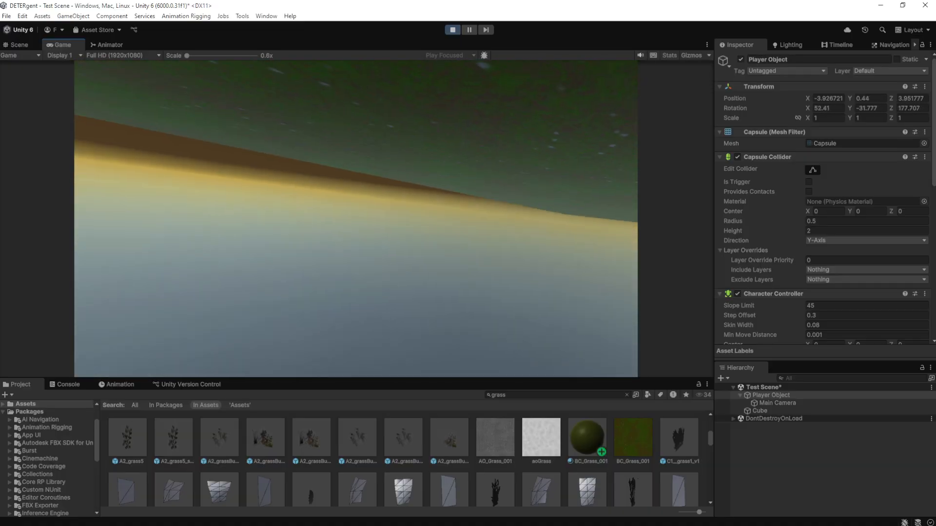
key("w")
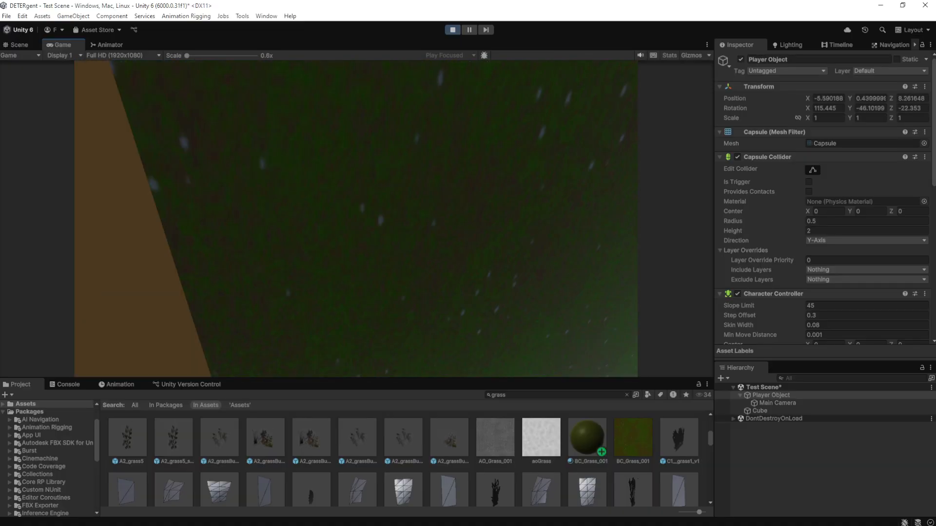
key("Escape")
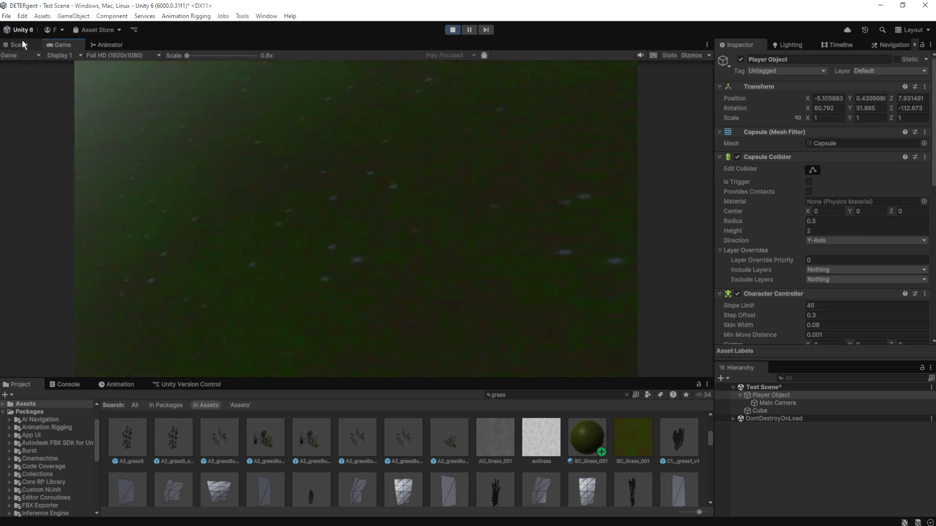
Examine the player capsule in the Scene view during play mode and review the Player Object's component settings
left_click(21, 44)
key("w")
right_click_drag(356, 227, 525, 225)
key("a")
scroll(850, 227, "down", 8)
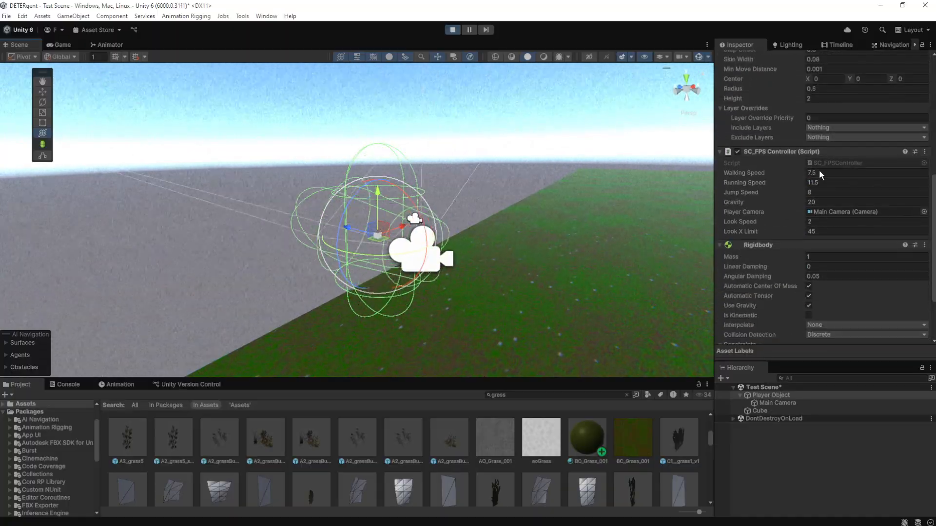
scroll(777, 190, "up", 5)
scroll(774, 225, "up", 3)
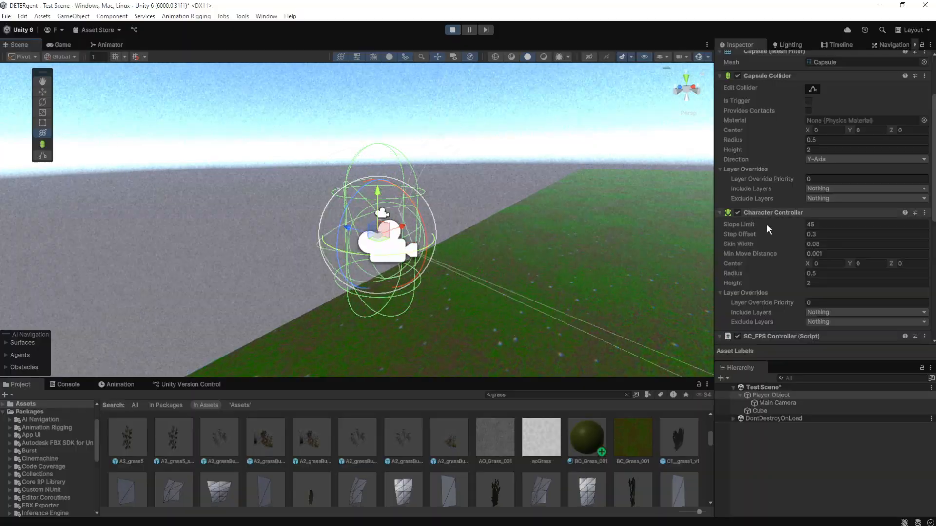
scroll(766, 227, "up", 3)
Freeze the Player Object's Rigidbody rotation on the X, Y and Z axes and stop play mode
scroll(762, 231, "down", 3)
scroll(760, 209, "down", 10)
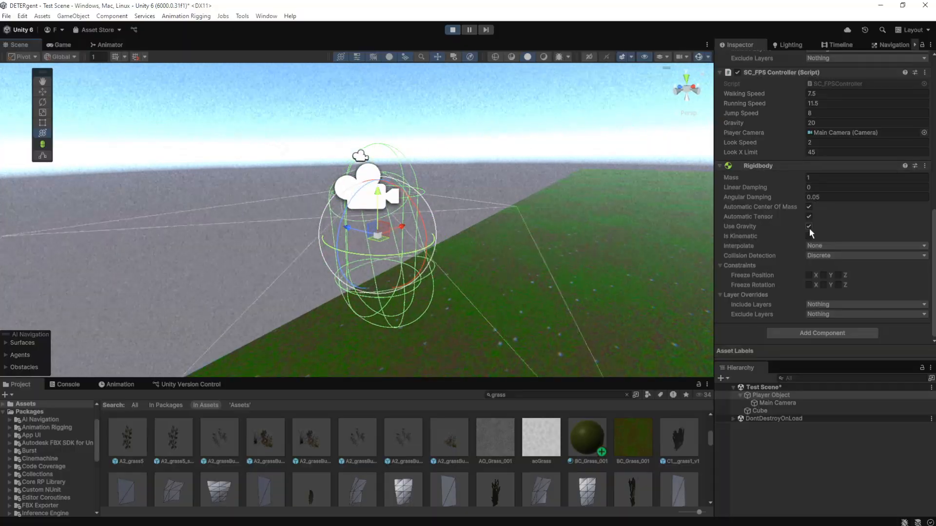
left_click(810, 187)
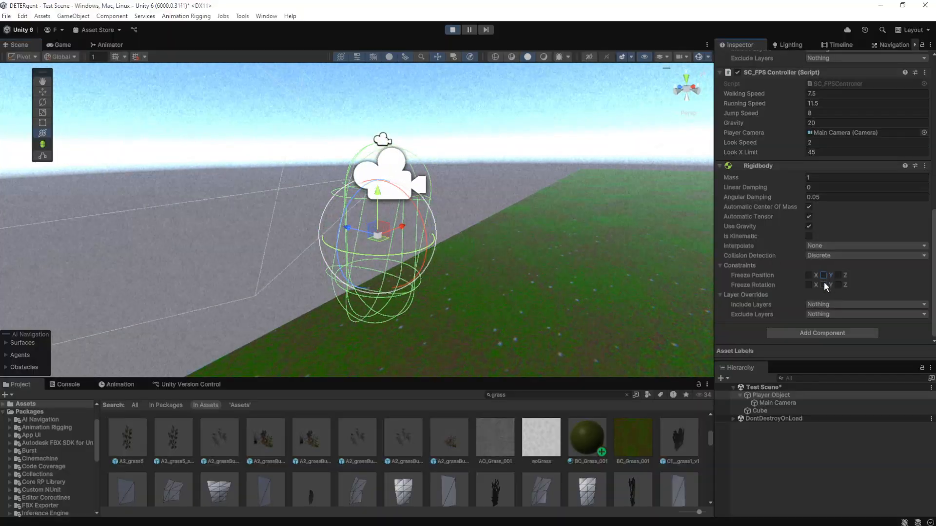
left_click(808, 284)
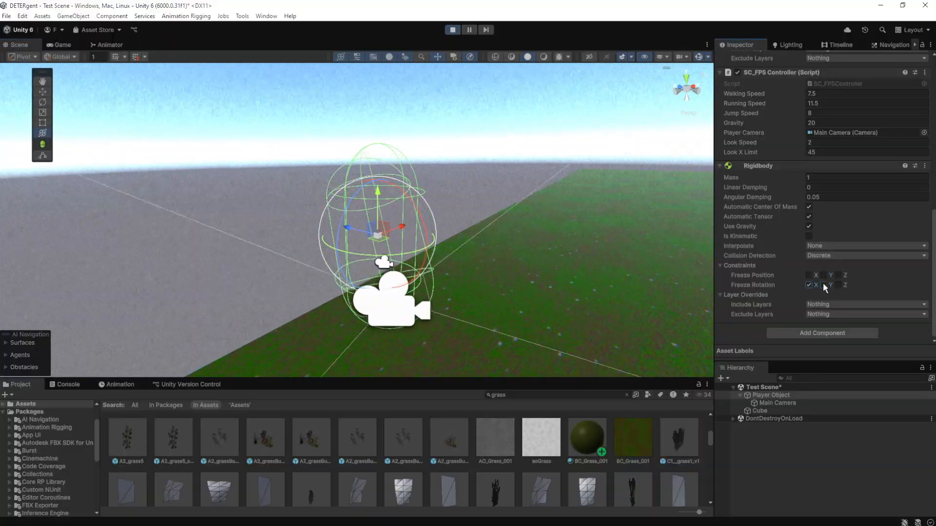
left_click(823, 285)
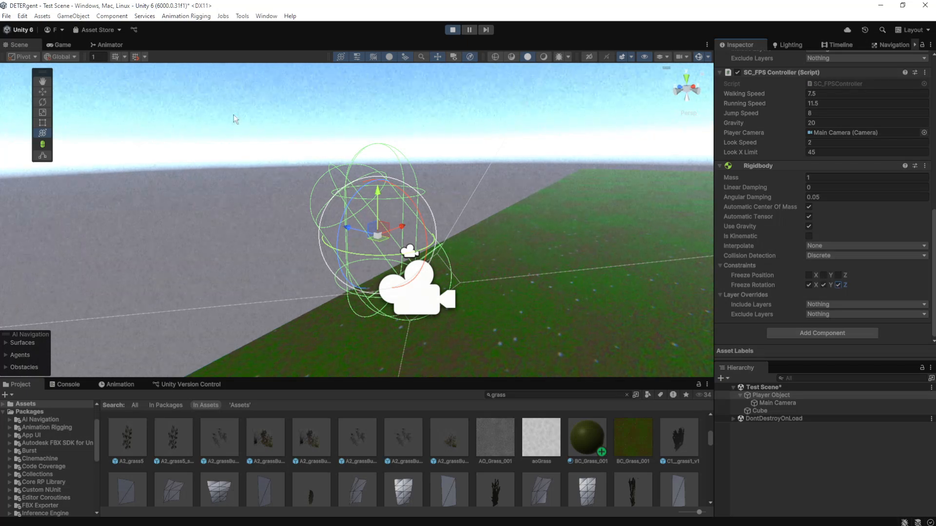
left_click(58, 45)
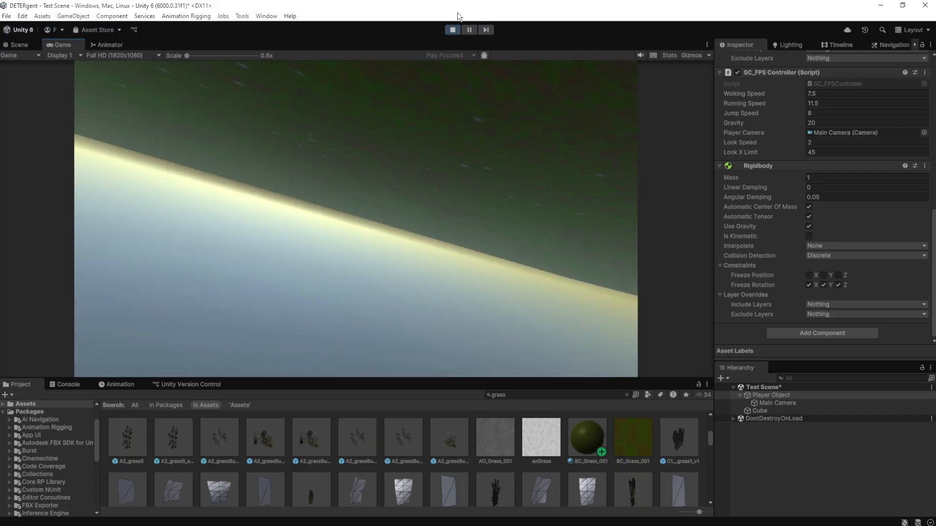
left_click(454, 30)
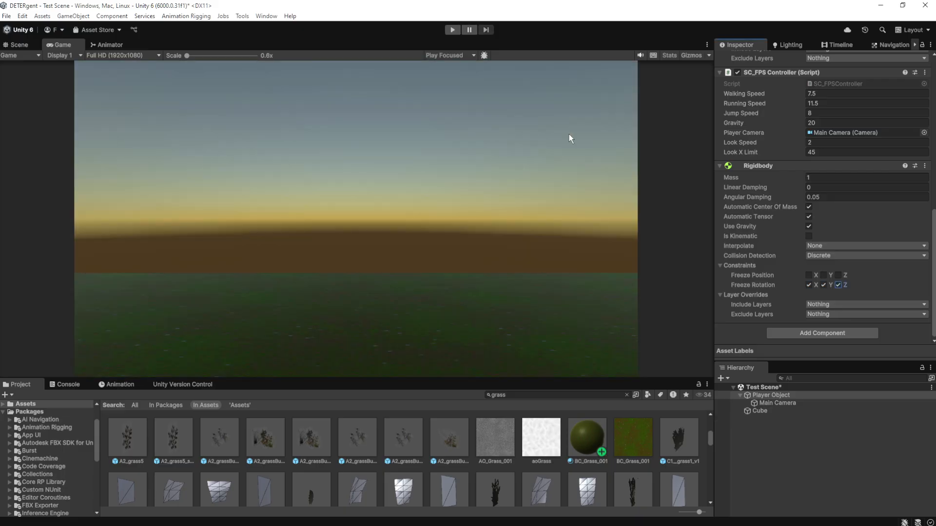
Run the scene, walk and jump the player around the grass floor, and release the cursor
left_click(453, 32)
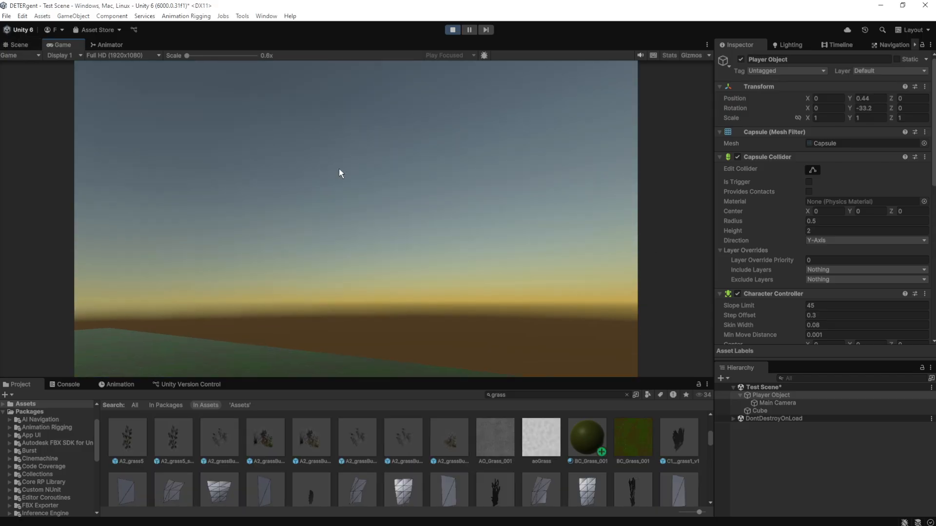
left_click(338, 168)
key("w")
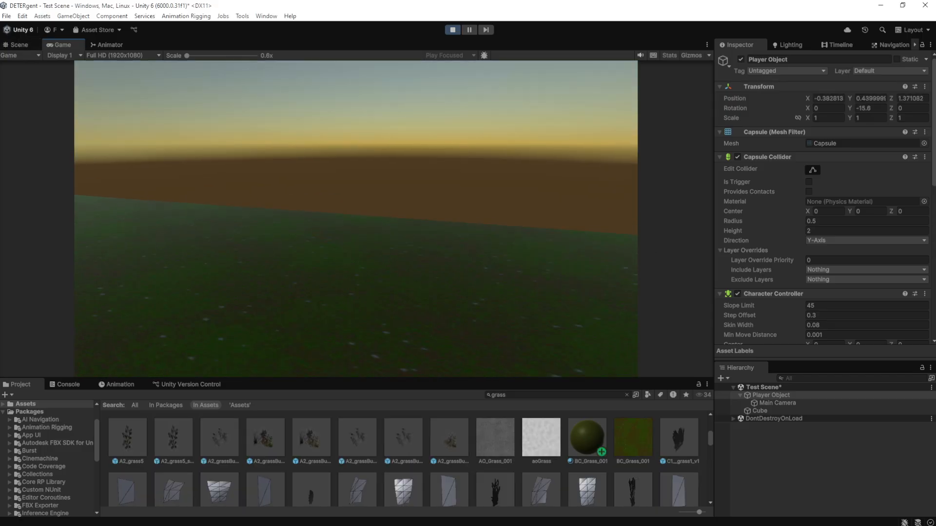
key("a")
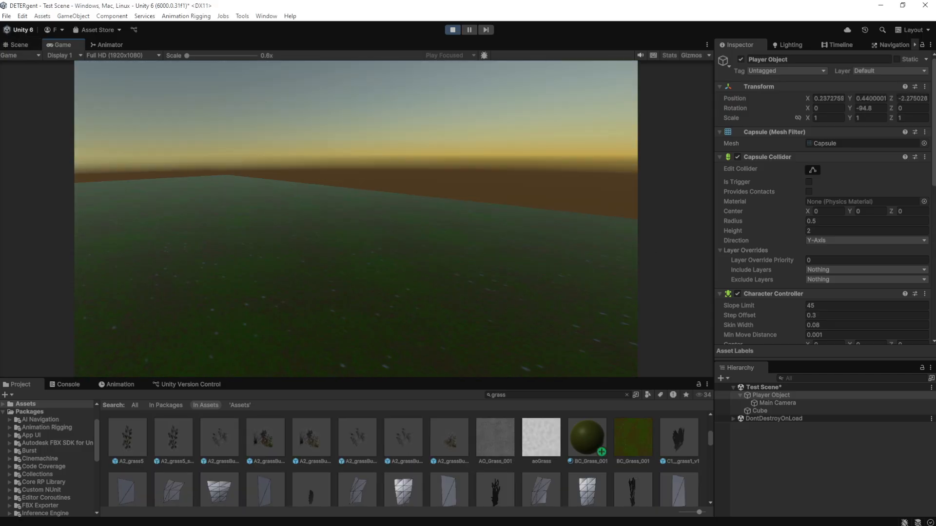
key("w")
key("space")
key("space")
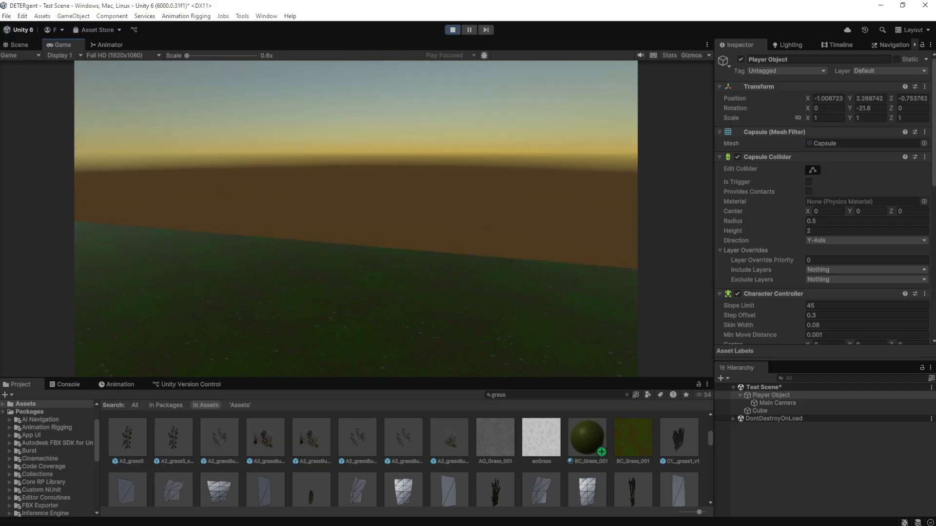
key("Escape")
Dock the Game view beside the Scene view and walk the player while watching its capsule in the Scene view
left_click_drag(62, 44, 662, 206)
right_click_drag(266, 162, 413, 193)
left_click(561, 219)
key("w")
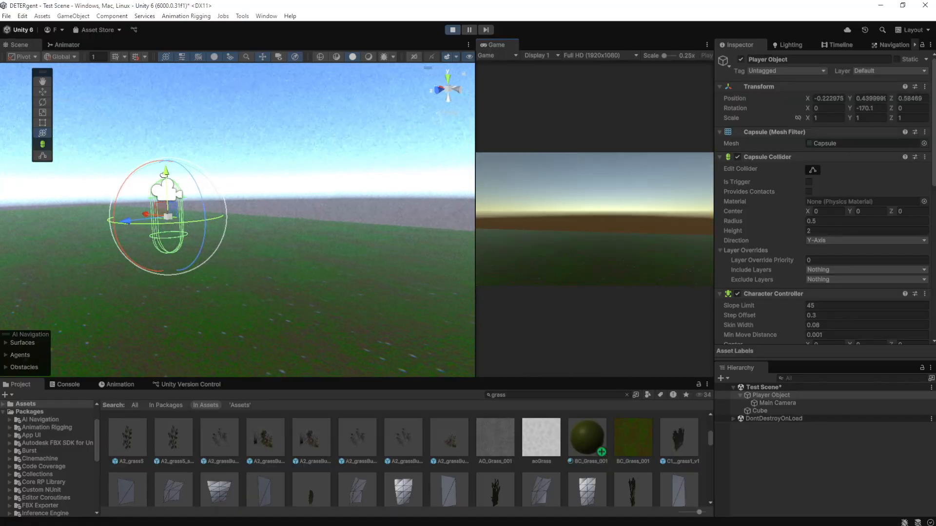
key("Escape")
Test the player in play mode with the Rigidbody's X rotation unfrozen, and with only its Y rotation unfrozen
scroll(875, 252, "down", 10)
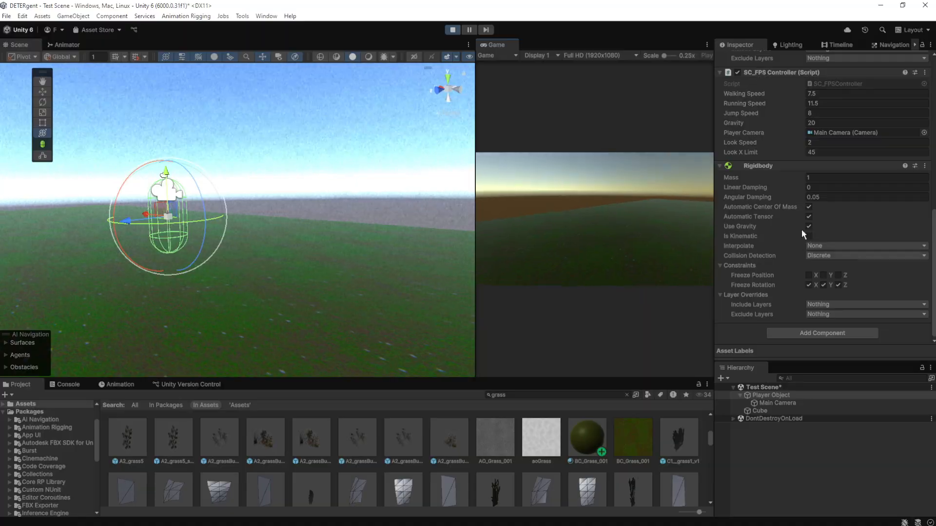
left_click(808, 285)
left_click(673, 265)
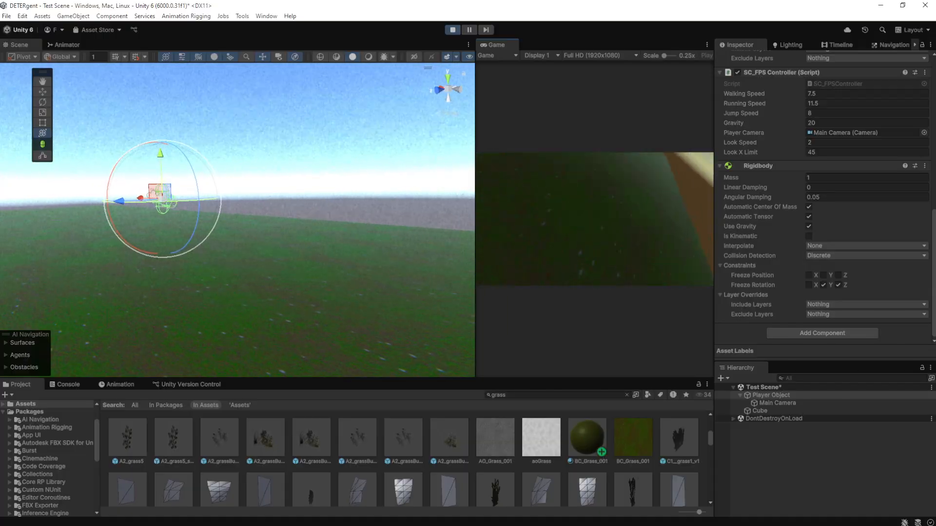
left_click(809, 285)
left_click(556, 248)
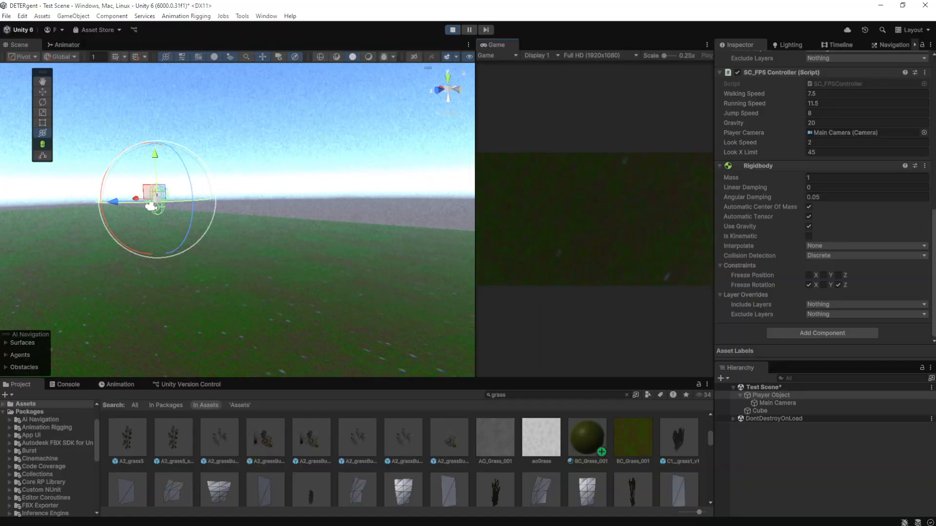
Refreeze the Rigidbody's Y rotation and test walking the player with only its Z rotation unfrozen
key("Escape")
left_click(821, 286)
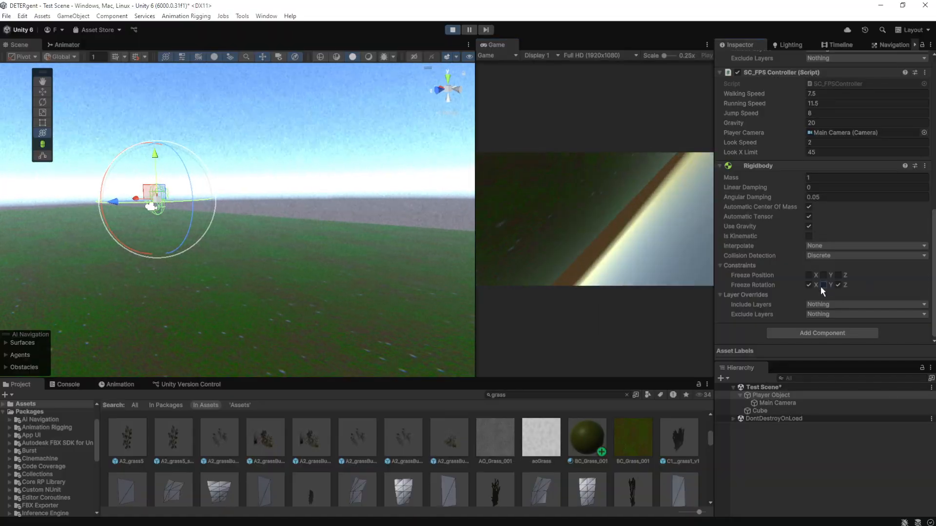
left_click(626, 247)
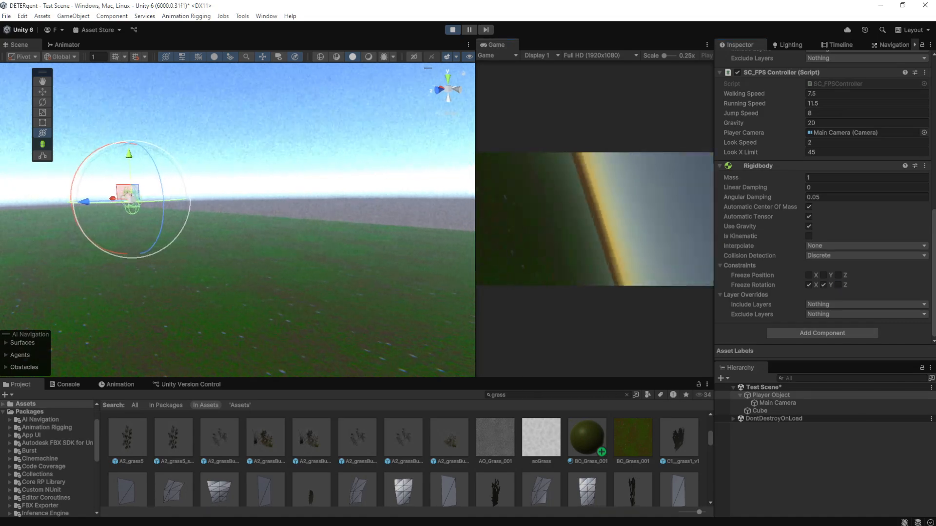
key("w")
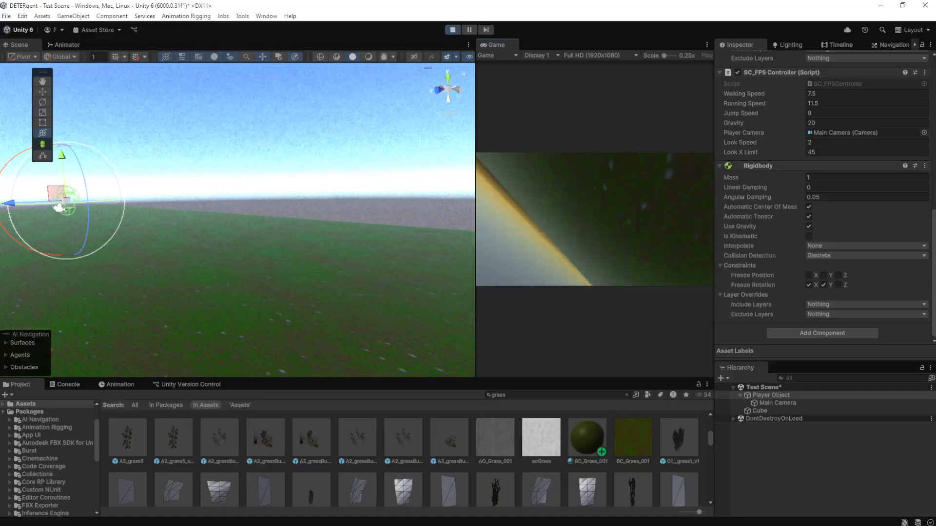
key("Escape")
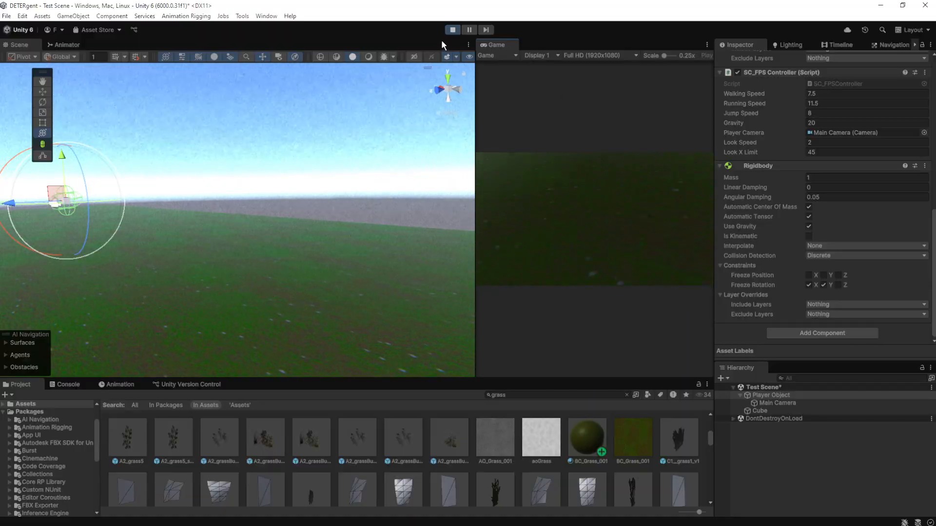
Stop play mode, regroup the Game view with the Scene view and show the Scene view
left_click(452, 30)
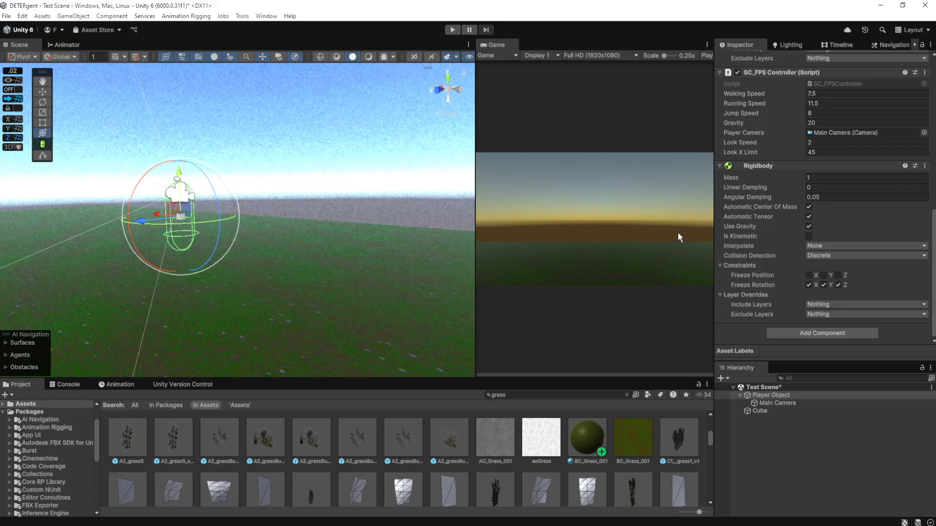
left_click_drag(218, 45, 112, 43)
left_click(30, 43)
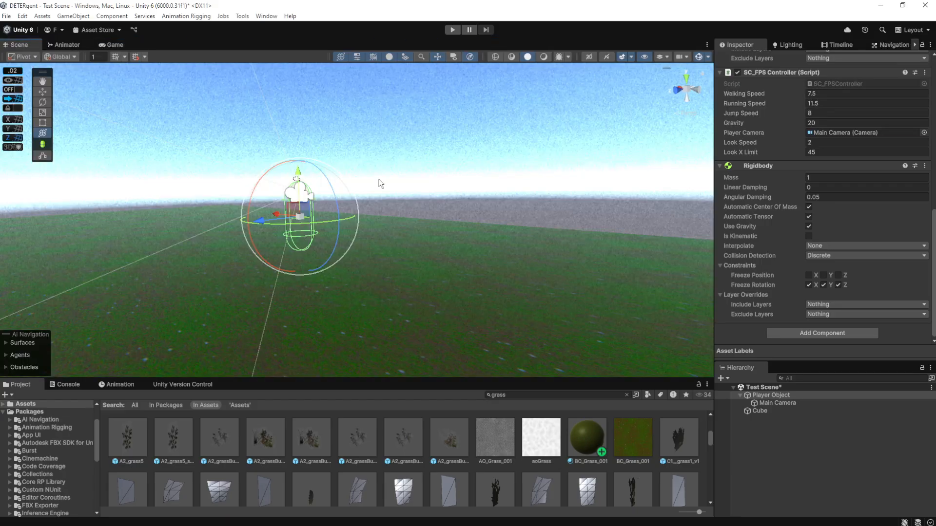
Review the Player Object's components and search the addable components for crouch without adding one
right_click_drag(379, 181, 815, 248)
scroll(814, 247, "up", 5)
scroll(768, 154, "up", 3)
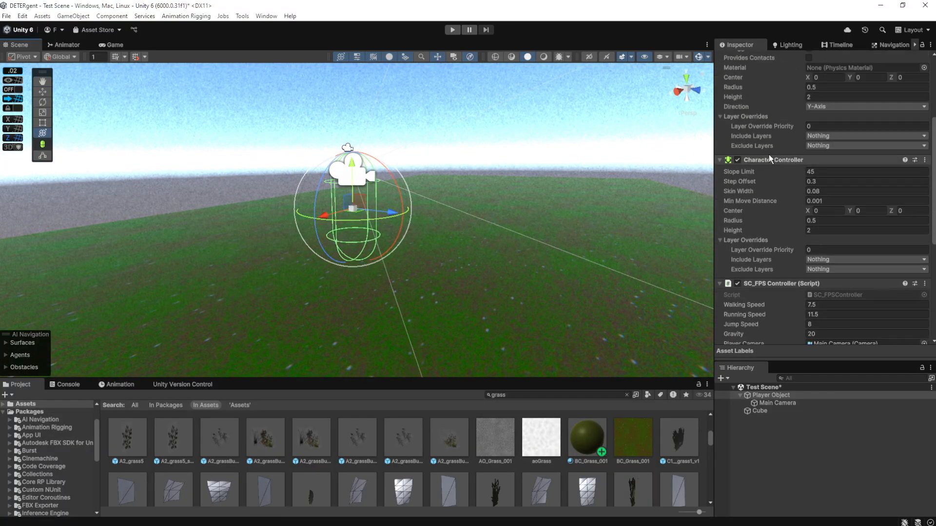
scroll(768, 154, "down", 8)
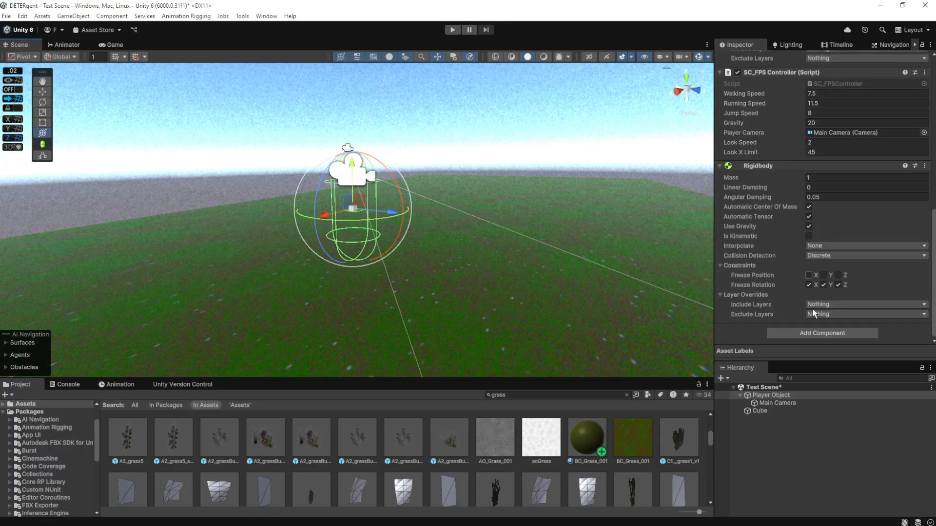
left_click(834, 334)
type("crouch")
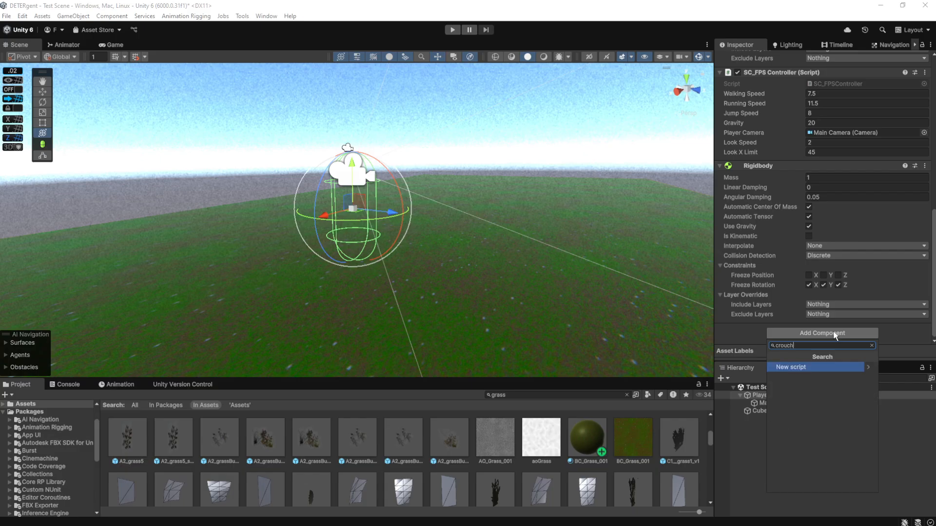
key("BackSpace")
key("BackSpace")
key("BackSpace")
key("BackSpace")
key("BackSpace")
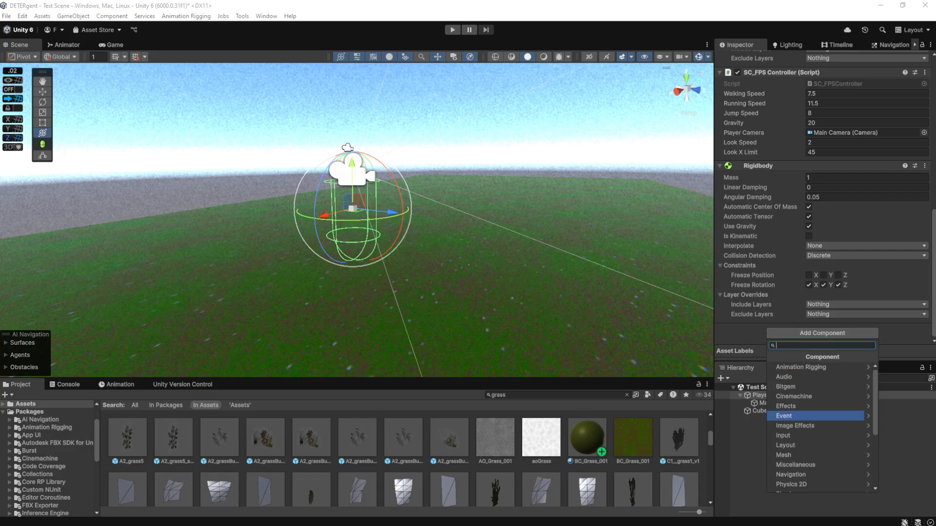
right_click_drag(368, 215, 314, 239)
key("w")
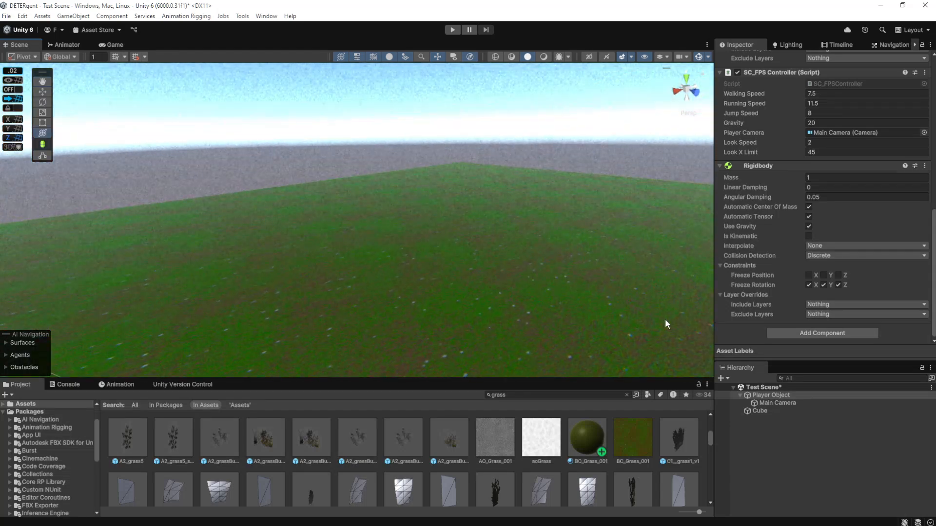
Create an empty object at the root of Test Scene and name it Settings
left_click(770, 395)
right_click(769, 448)
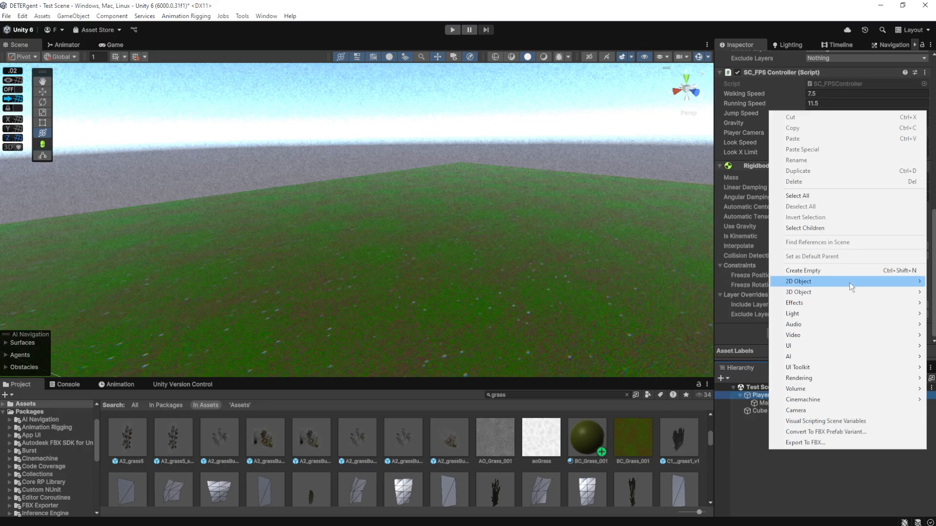
left_click(827, 271)
left_click(817, 58)
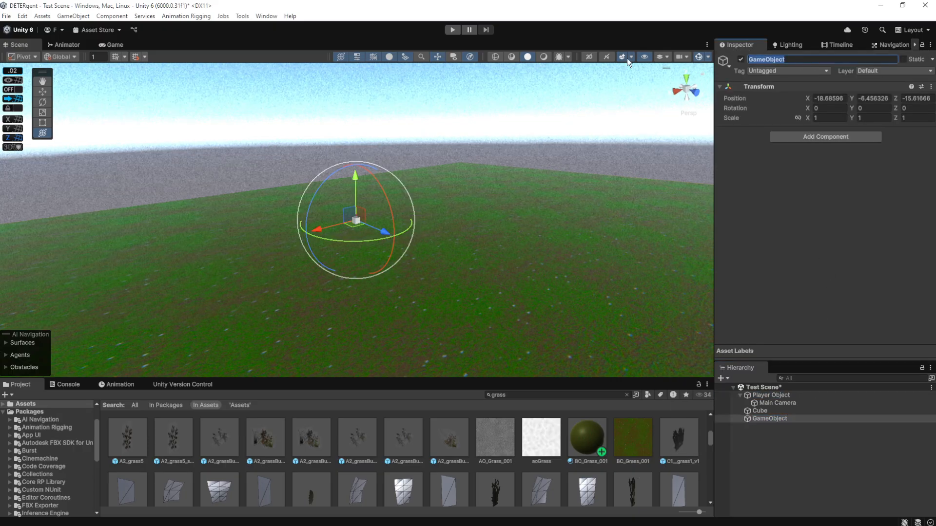
type("Settings")
key("Return")
Add the Public Counter script component to the Settings object
left_click(794, 140)
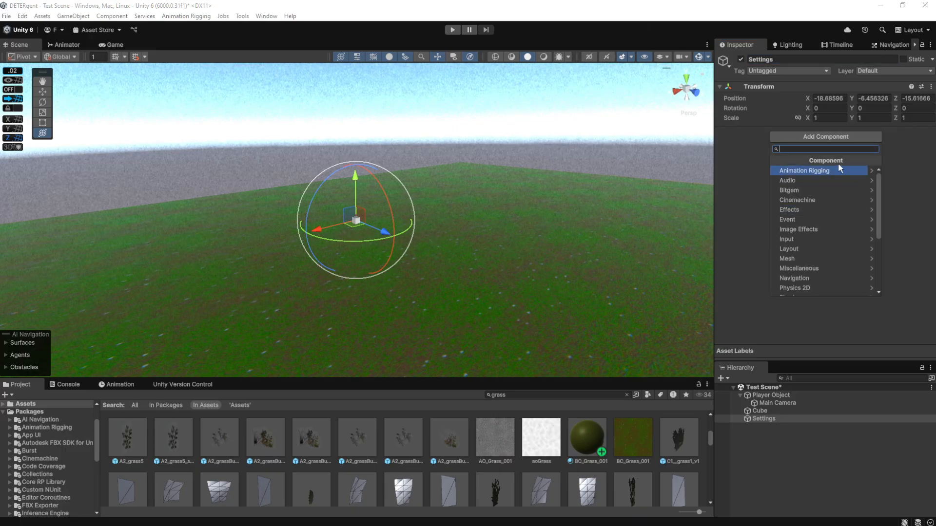
type("pu")
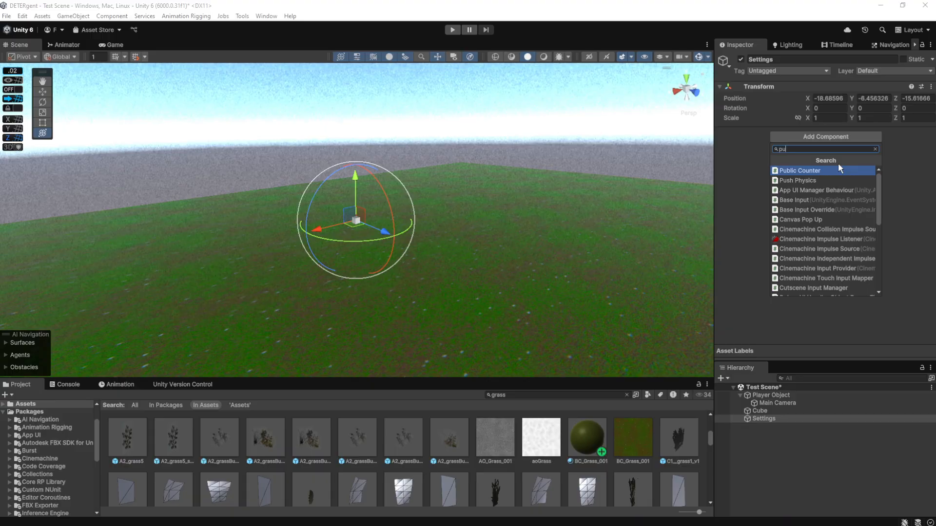
type("vlic")
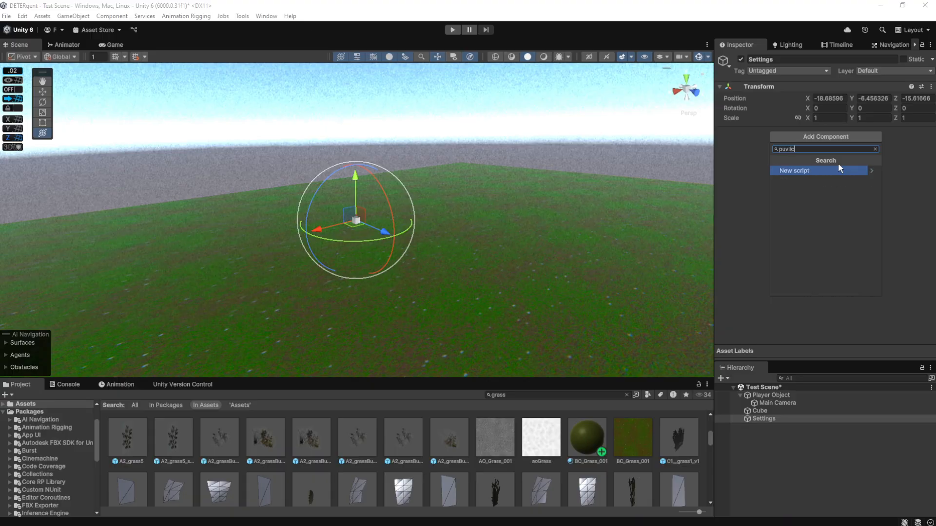
key("BackSpace")
key("BackSpace")
key("BackSpace")
key("BackSpace")
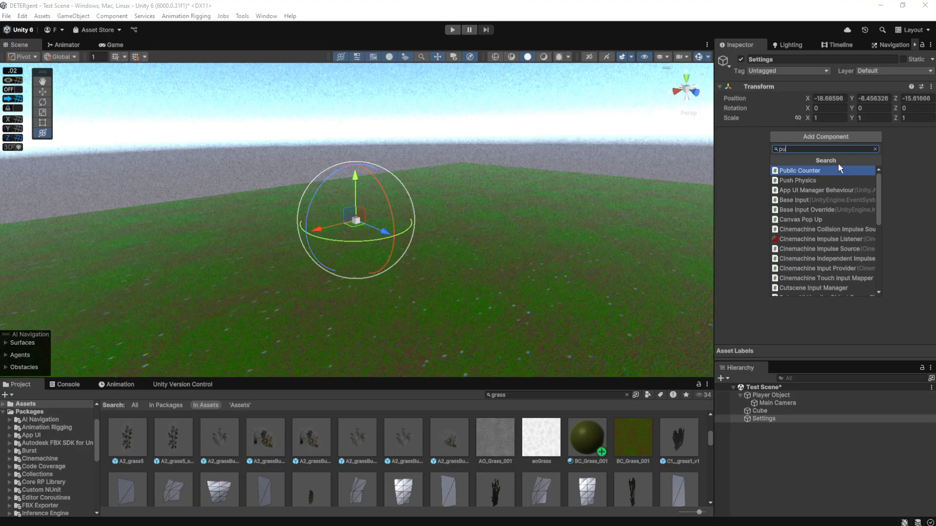
type("blic")
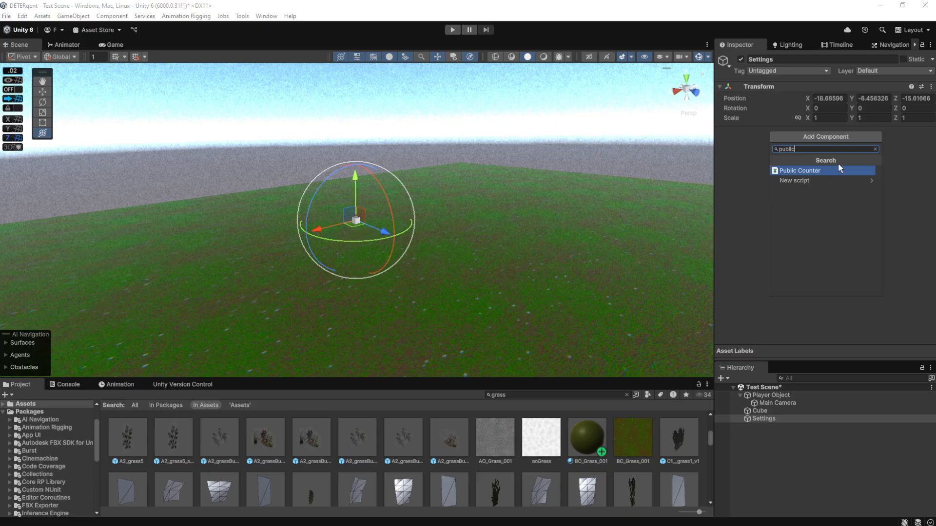
left_click(824, 173)
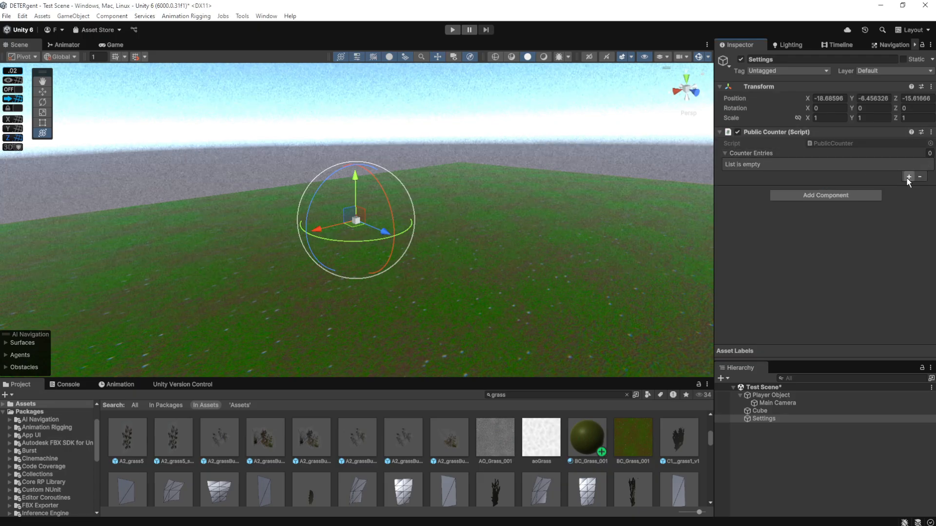
Run the scene and review the Counter Entries list in the Settings object's Public Counter component
left_click(919, 177)
left_click(453, 29)
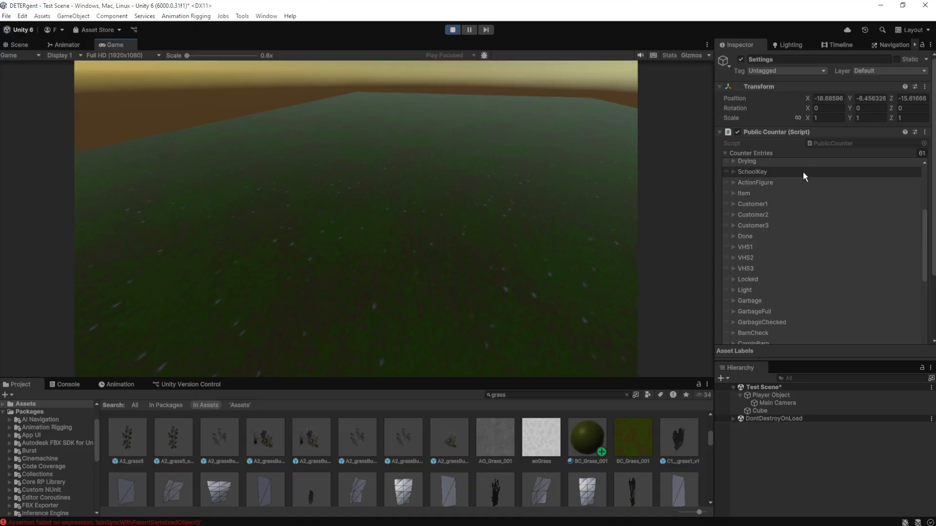
scroll(802, 176, "down", 8)
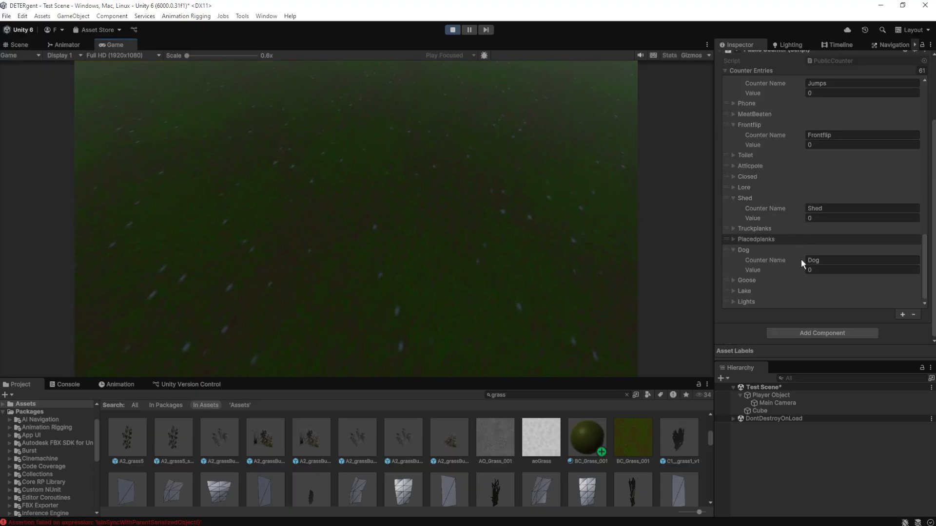
Look back through the Counter Entries list of the running Public Counter component and stop the scene
scroll(802, 263, "up", 6)
scroll(811, 241, "down", 6)
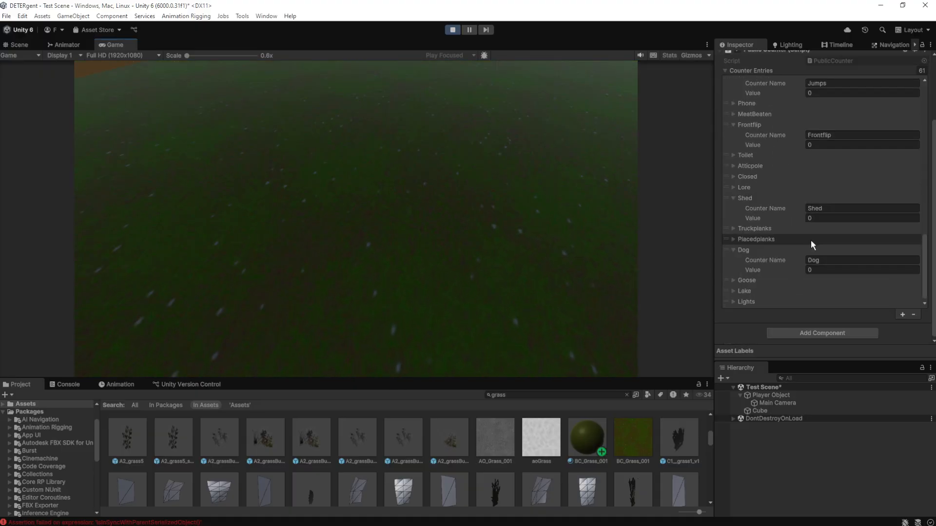
scroll(809, 238, "up", 12)
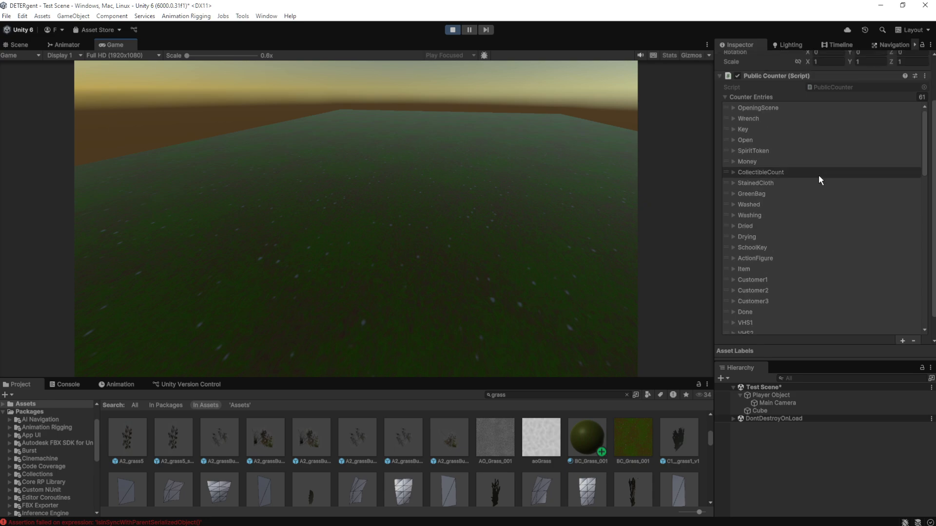
scroll(817, 174, "up", 3)
left_click(451, 30)
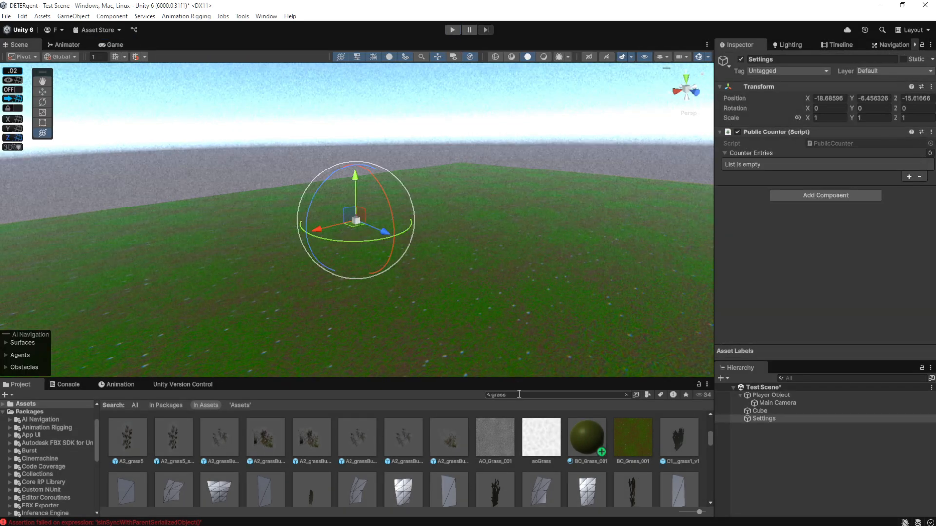
Search the project assets for public and examine the PublicCounter script's increment, decrement, get and reset functions
type("publui")
type("ic")
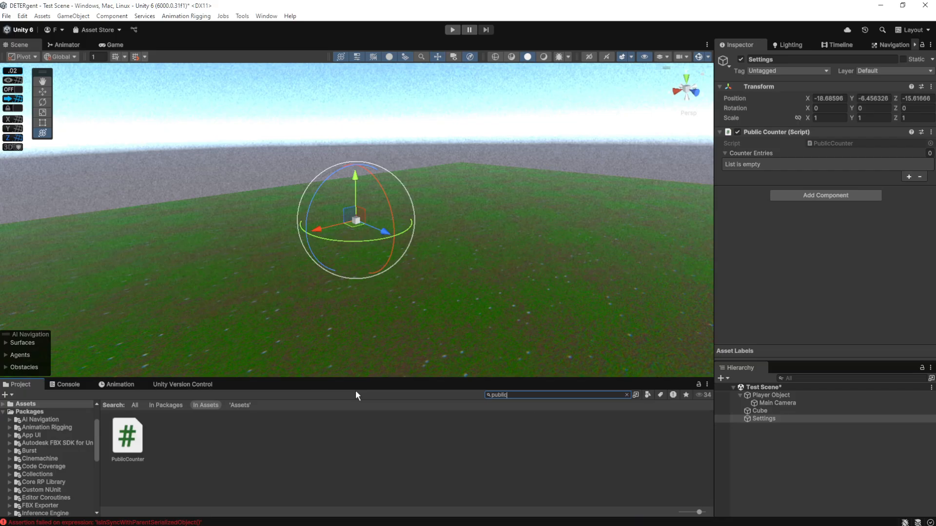
key("Down")
scroll(796, 116, "down", 3)
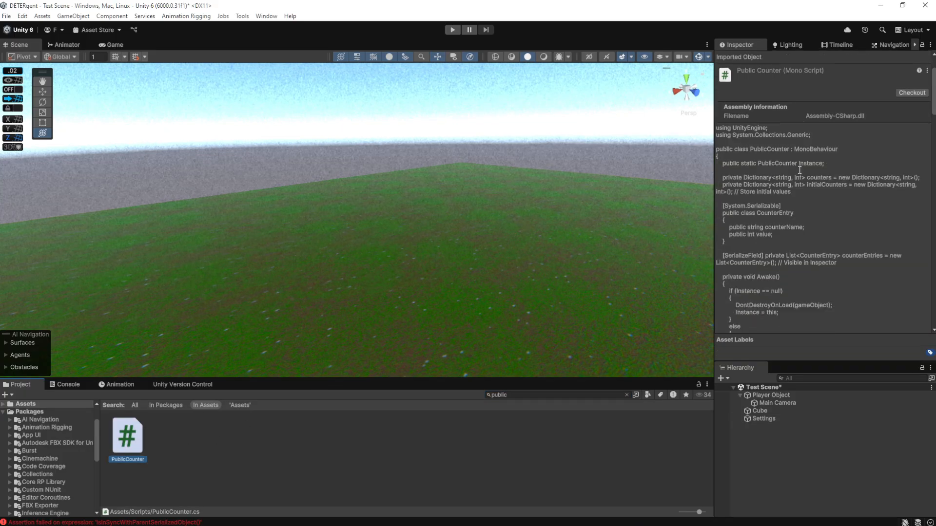
scroll(788, 103, "down", 20)
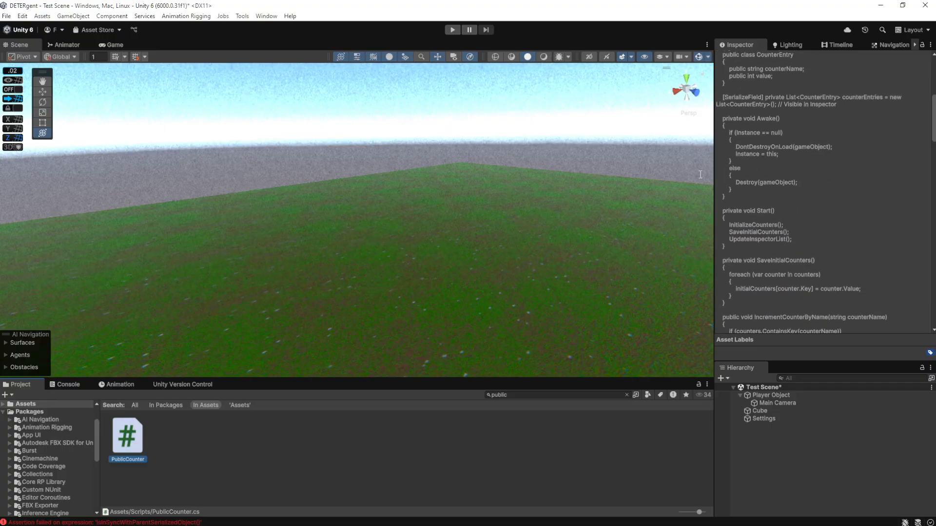
scroll(835, 131, "up", 5)
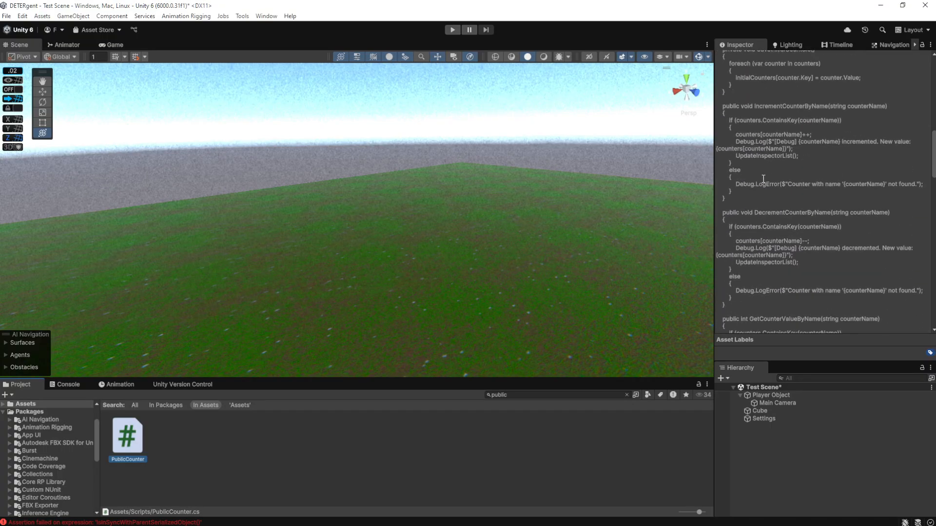
scroll(799, 166, "down", 8)
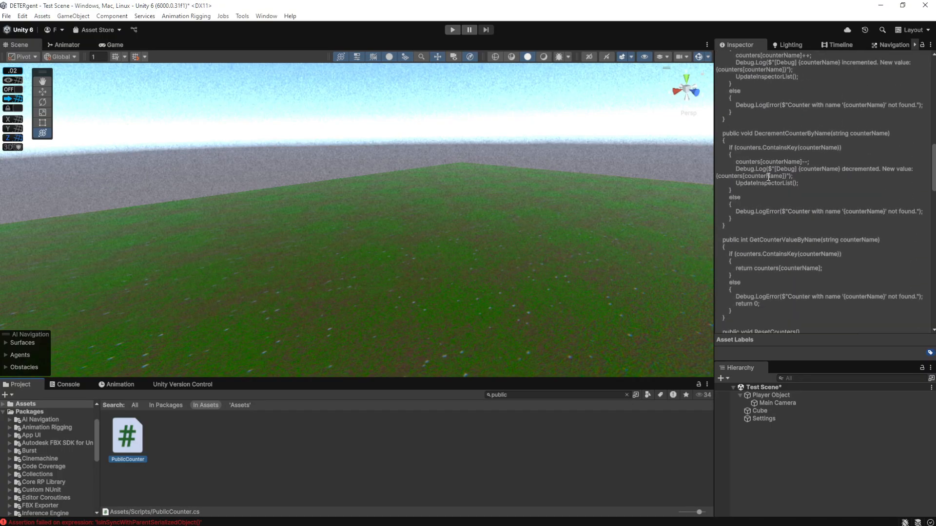
scroll(840, 197, "down", 6)
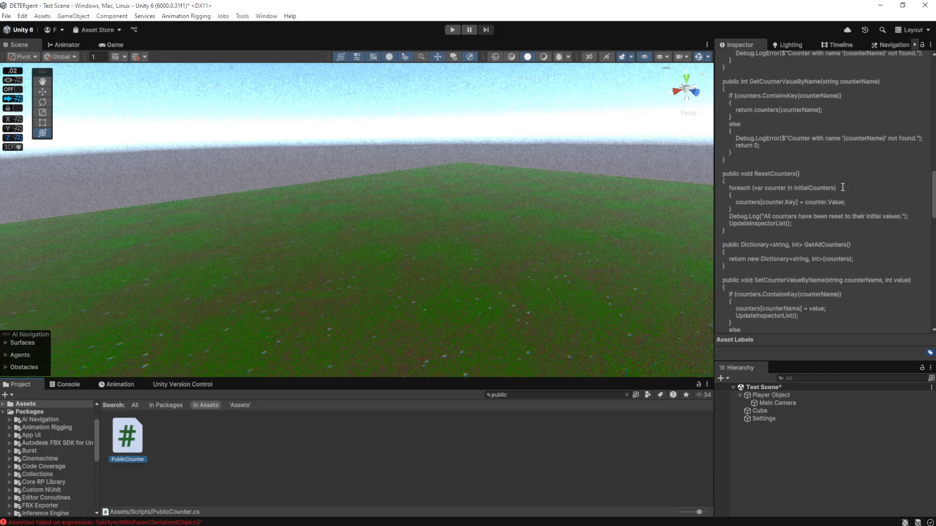
Examine the counter names and starting values listed in the PublicCounter script's InitializeCounters function
scroll(809, 127, "down", 6)
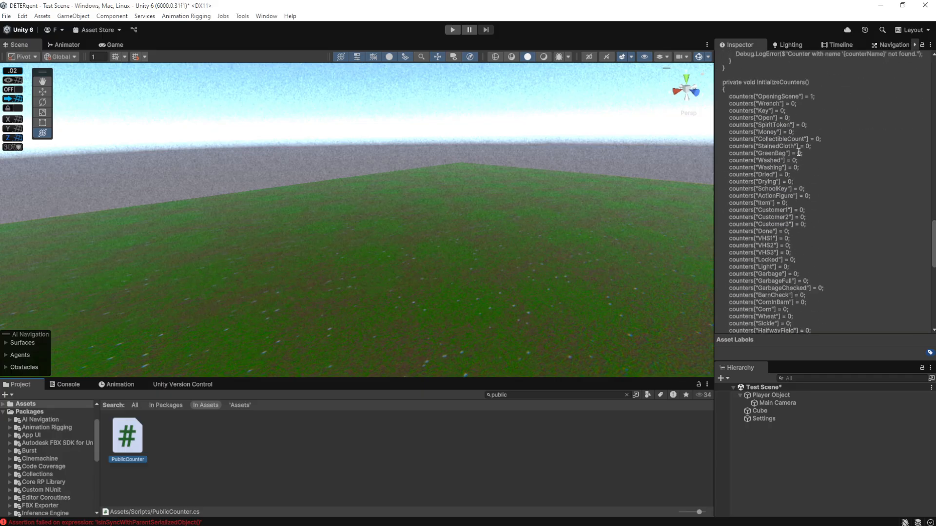
scroll(731, 116, "down", 9)
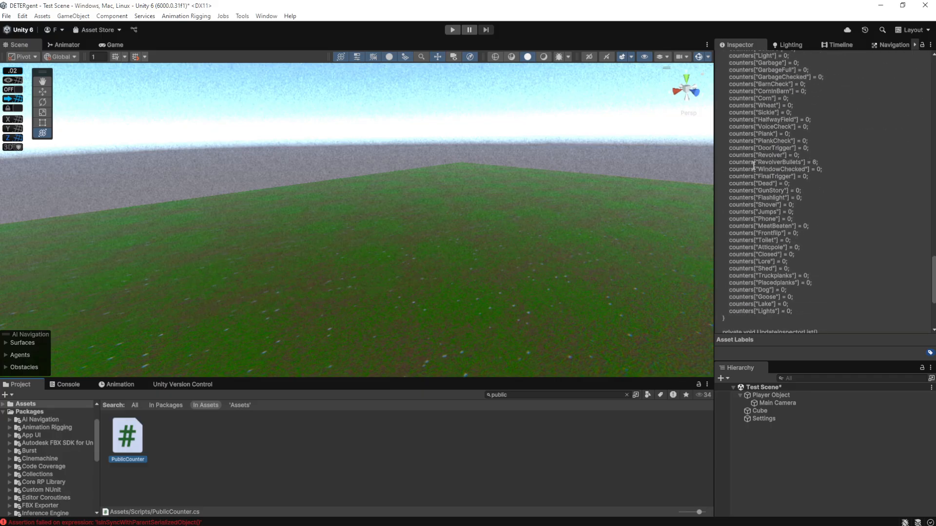
mouse_move(801, 291)
left_mouse_down()
mouse_move(720, 280)
mouse_move(800, 286)
left_mouse_up()
left_click(750, 300)
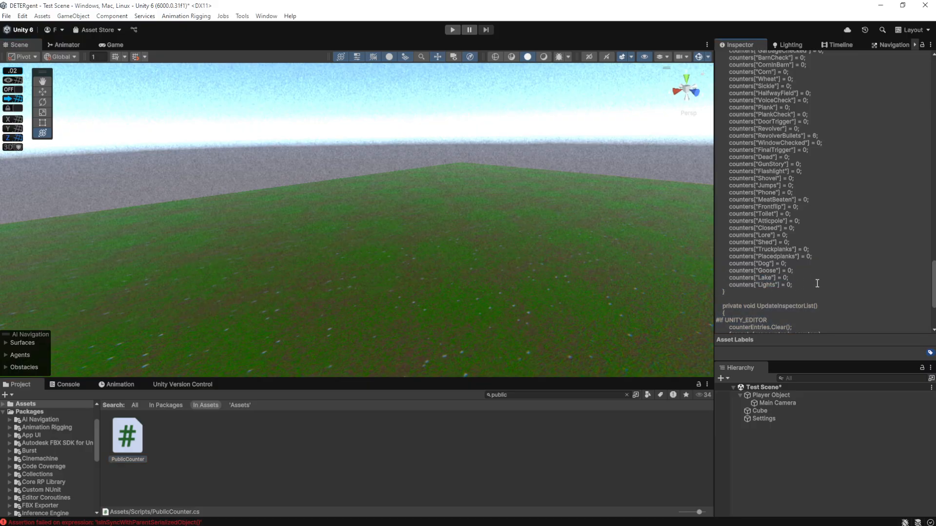
scroll(817, 284, "up", 8)
scroll(817, 283, "down", 7)
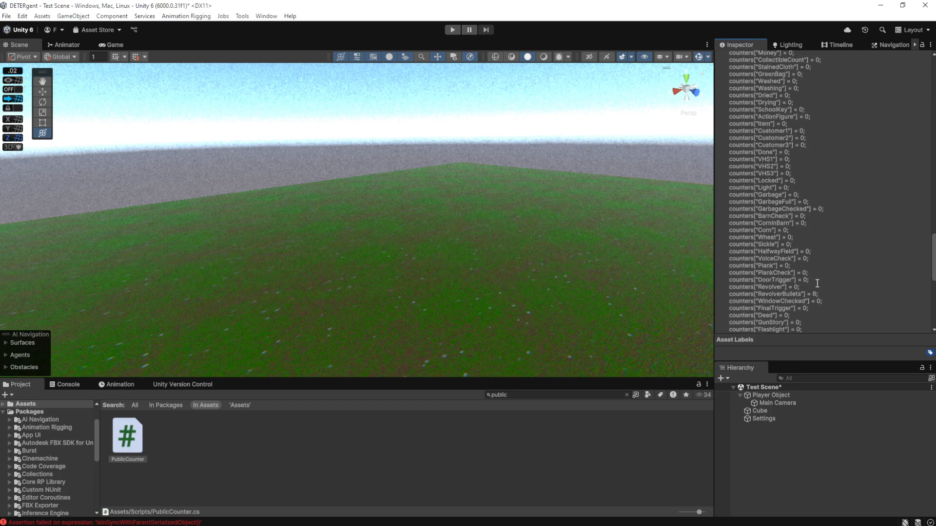
Rename the Settings object as Public Counter
left_click(774, 420)
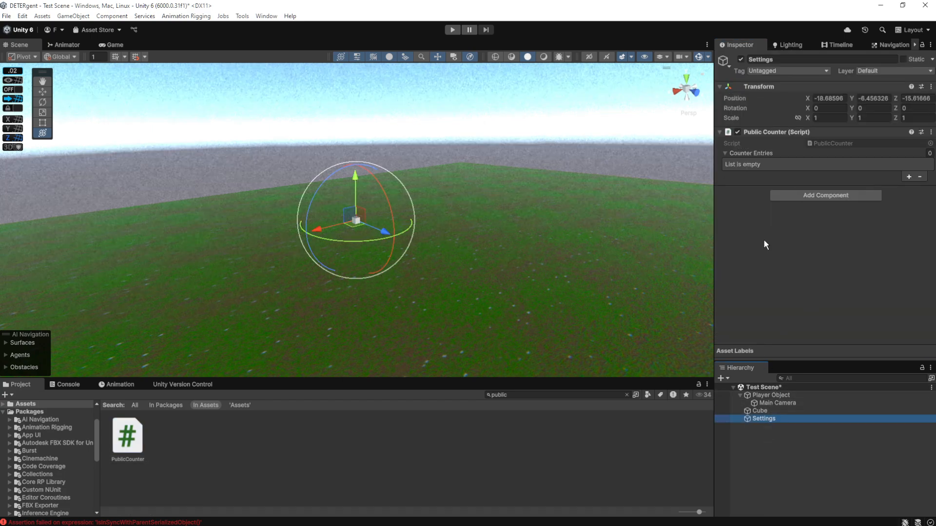
left_click(790, 59)
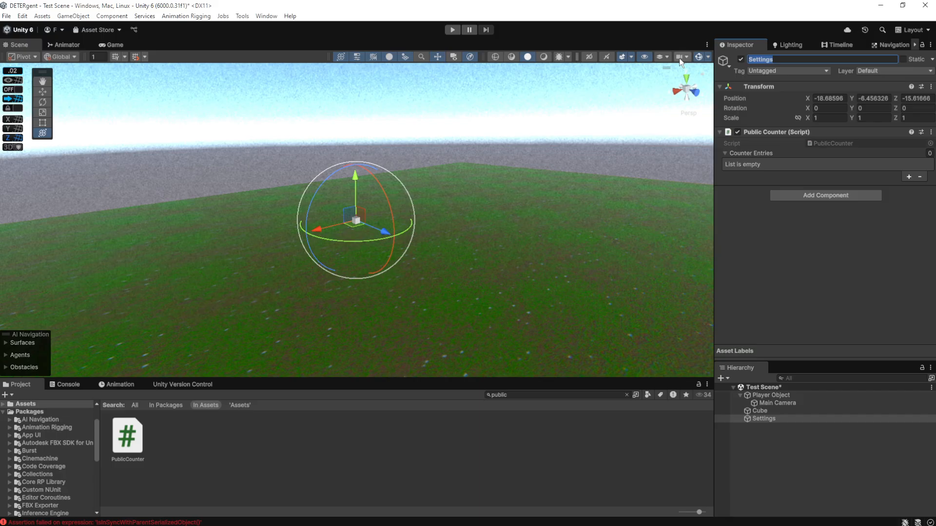
type("Public Count")
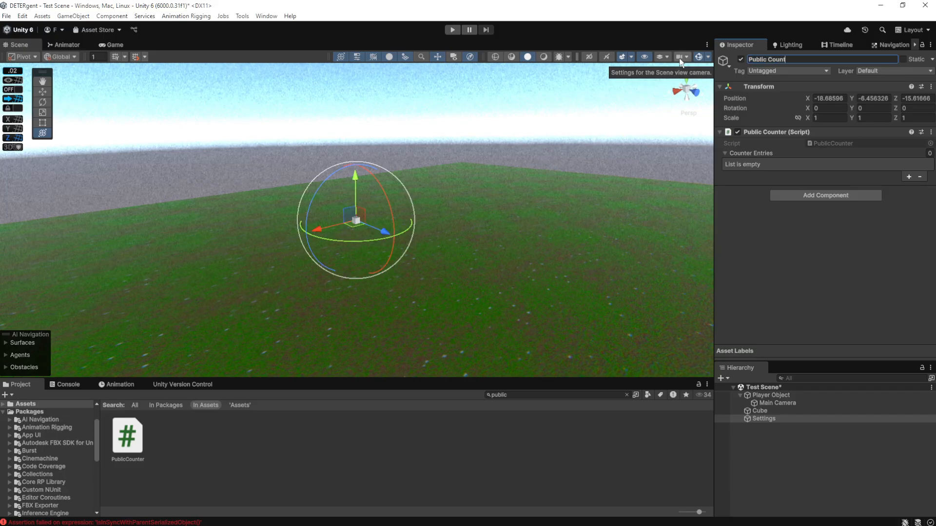
type("er")
left_click(784, 285)
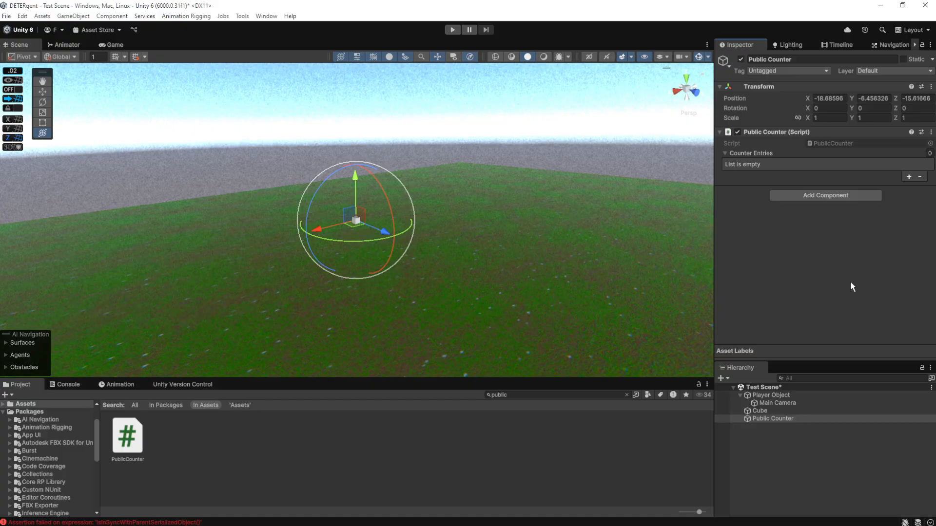
Create a new empty object at the root of Test Scene and name it Settings
right_click(776, 446)
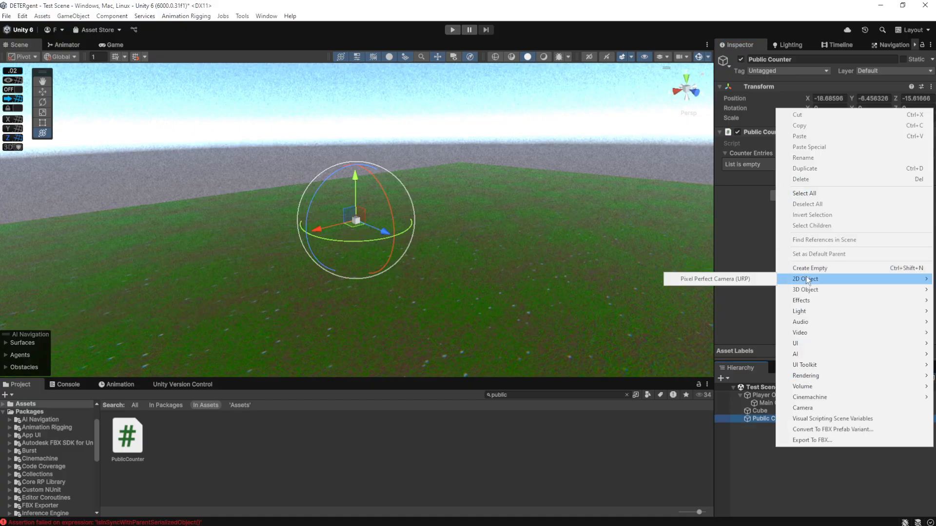
mouse_move(820, 281)
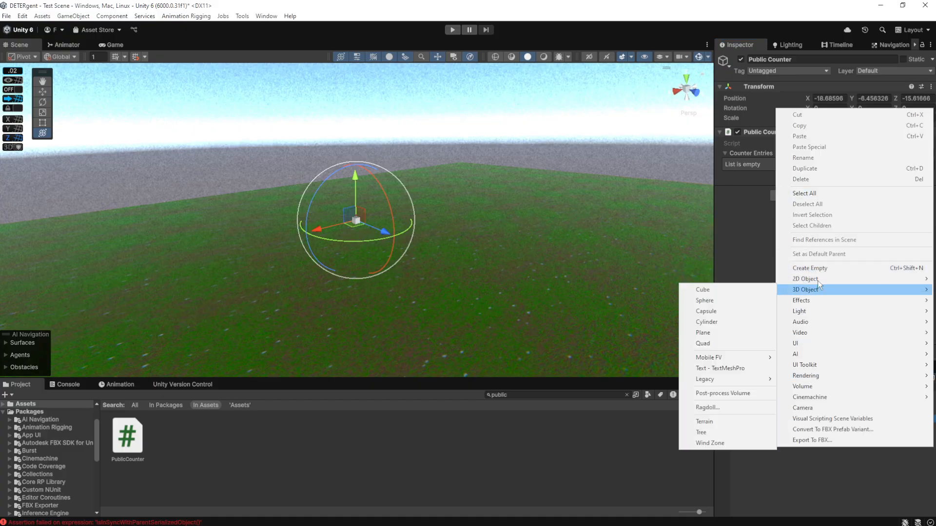
left_click(820, 268)
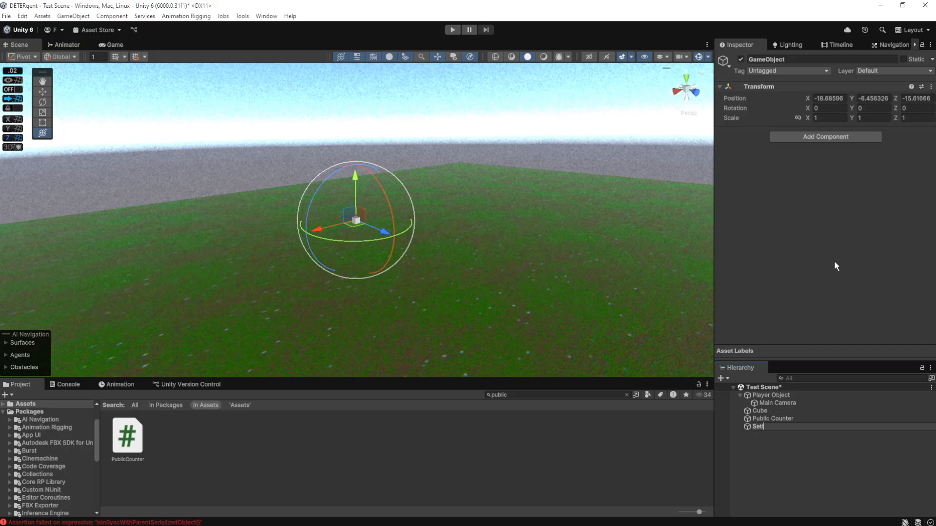
key("Return")
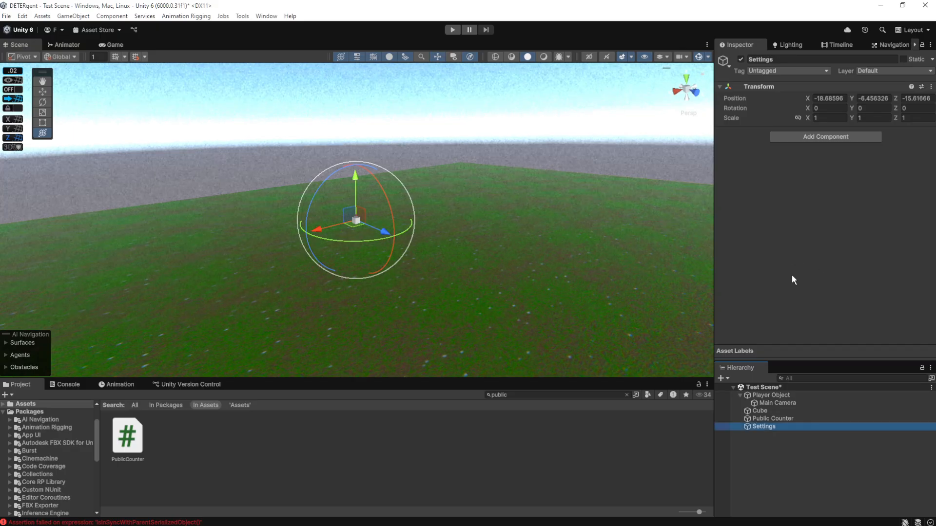
left_click(787, 378)
right_click(770, 432)
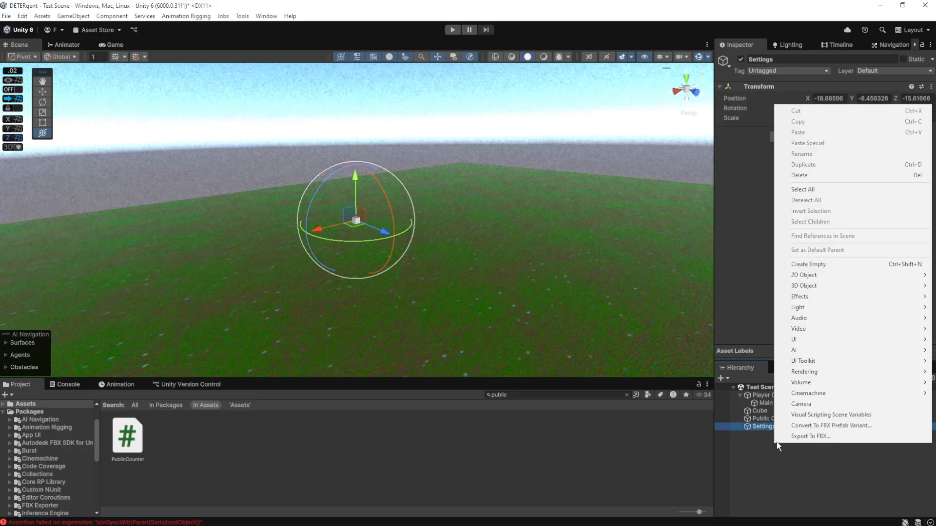
left_click(834, 265)
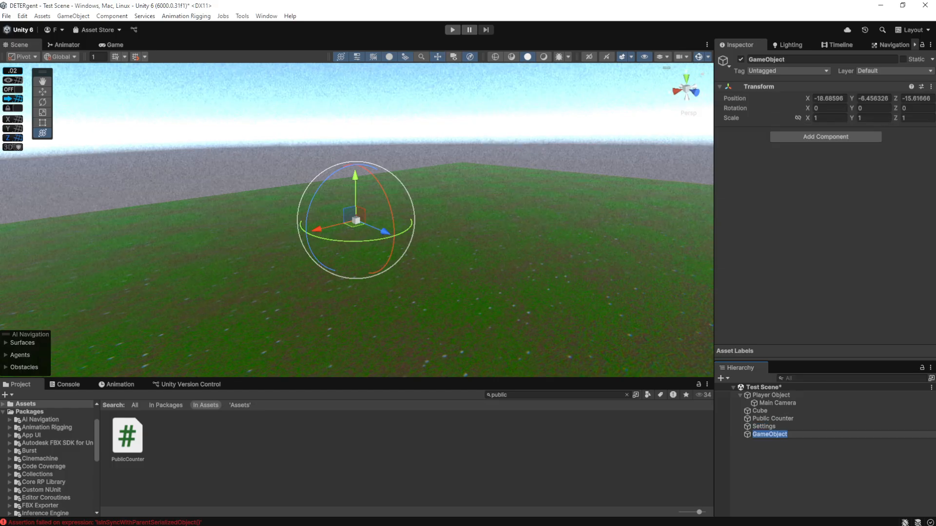
key("Return")
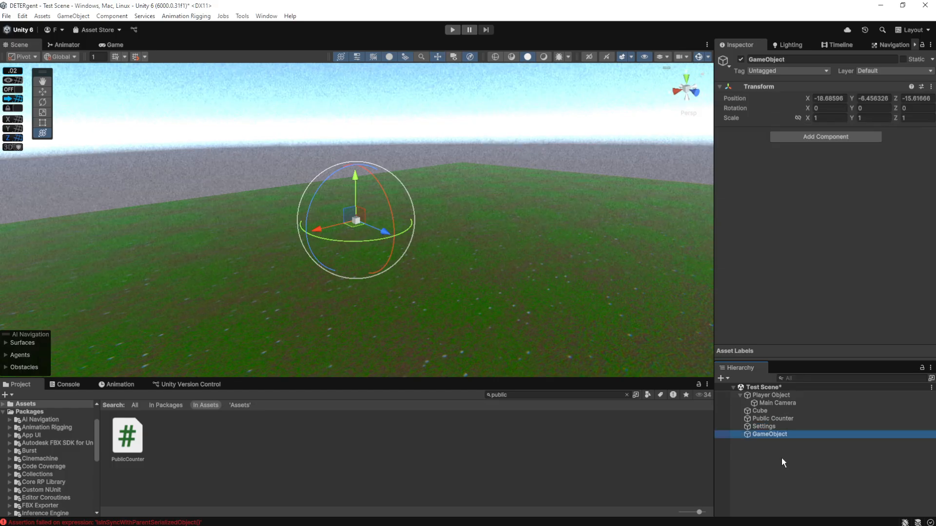
key("Delete")
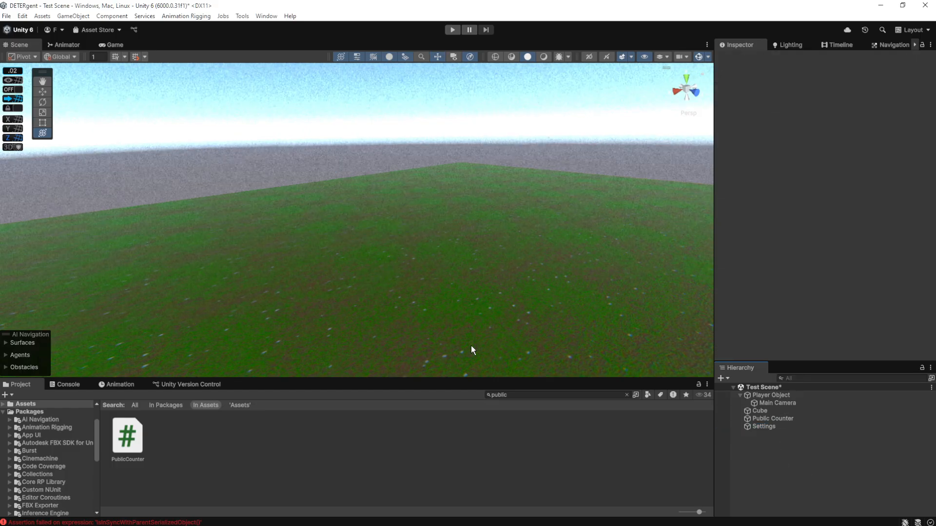
Search the project assets for ball and place the Cricket_ball model on the grass floor
key("ctrl+f")
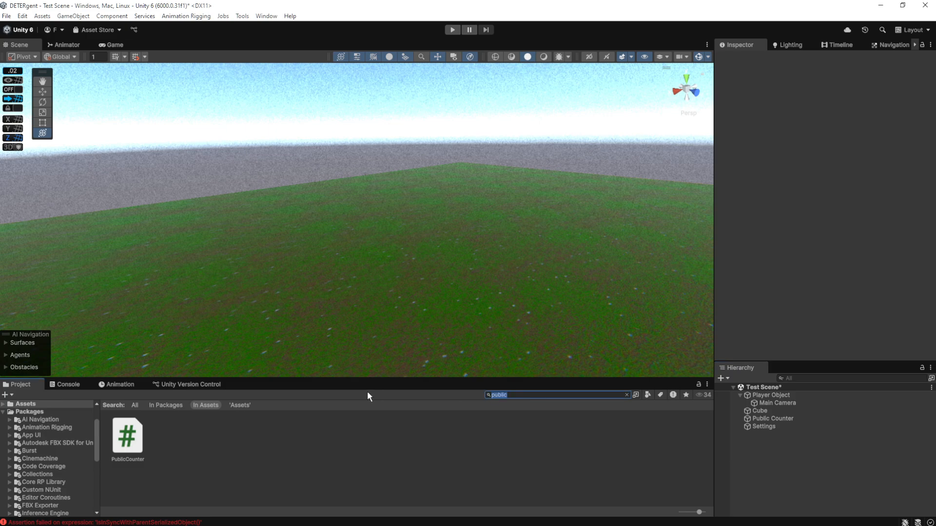
type("ball")
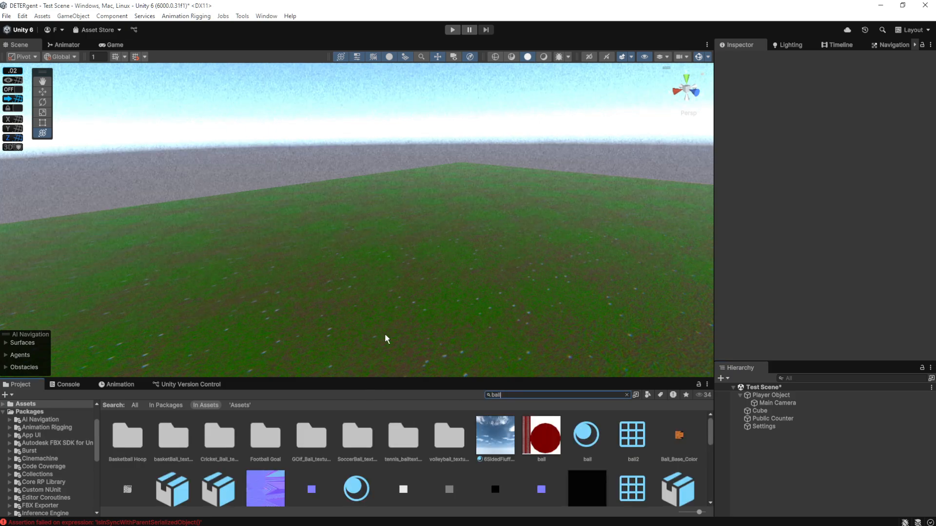
scroll(426, 439, "down", 2)
scroll(402, 446, "down", 2)
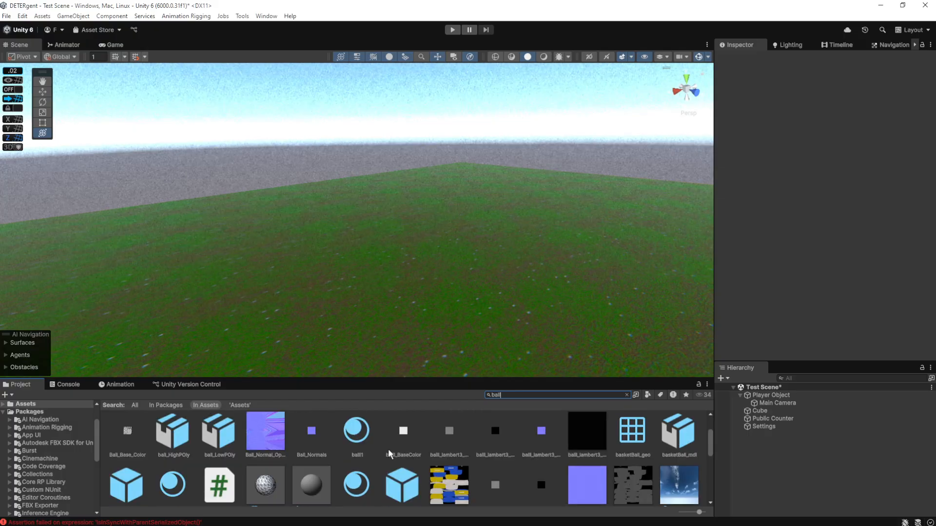
scroll(390, 445, "down", 1)
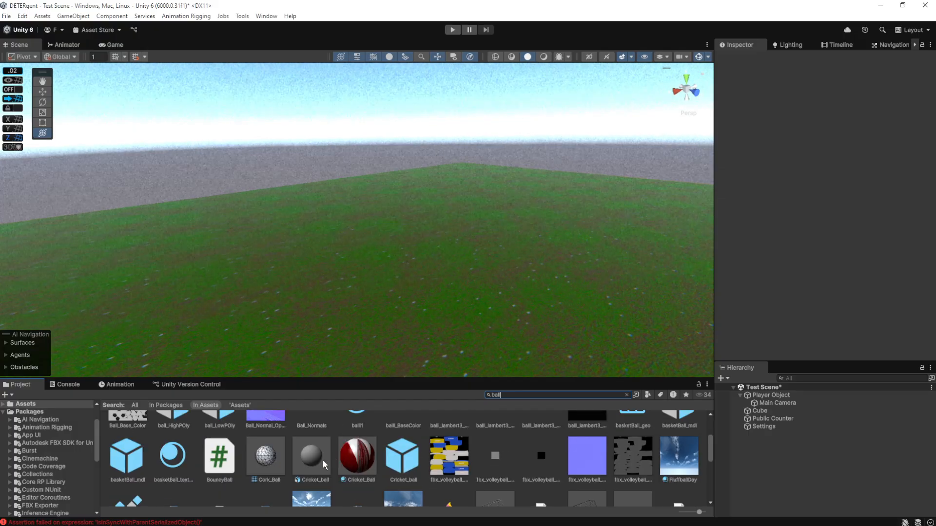
left_click_drag(388, 444, 368, 294)
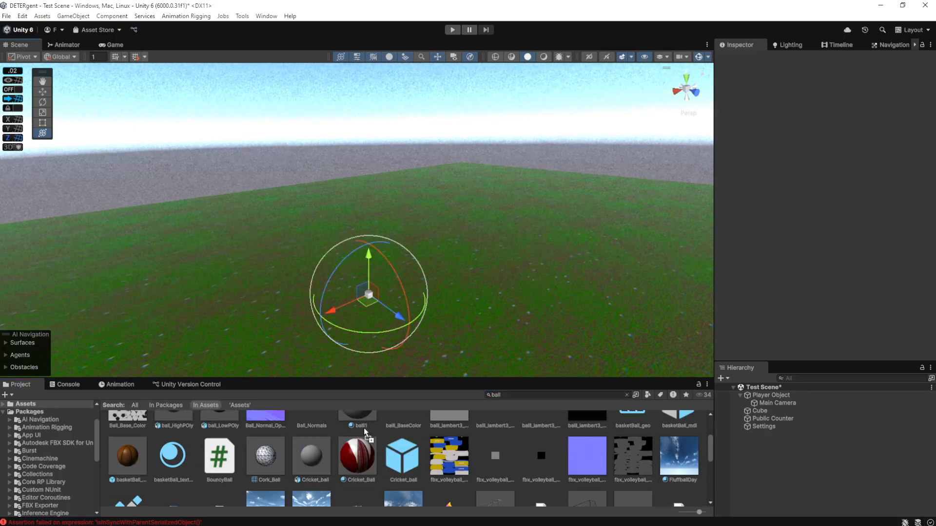
Raise the cricket ball vertically above the grass floor to a Y position of about -0.49
right_click_drag(497, 286, 680, 302)
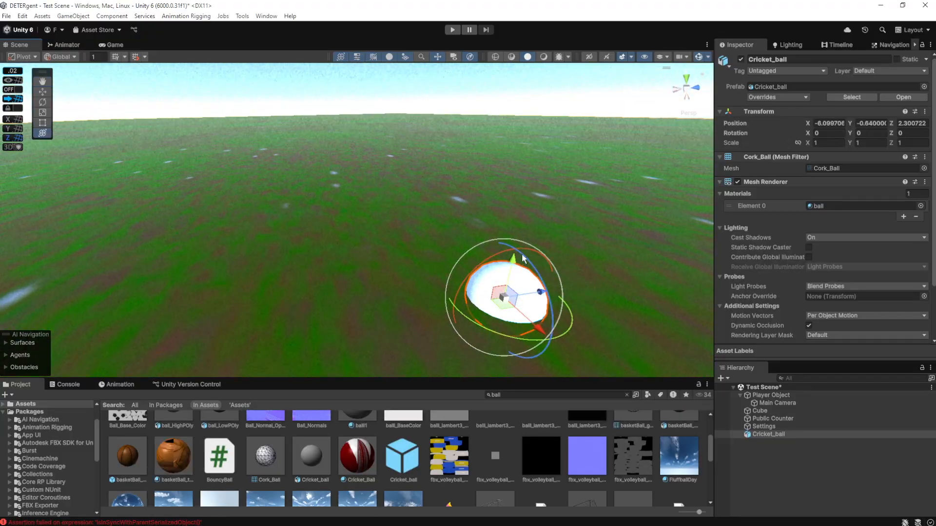
left_click_drag(514, 258, 529, 147)
right_click_drag(293, 234, 567, 207)
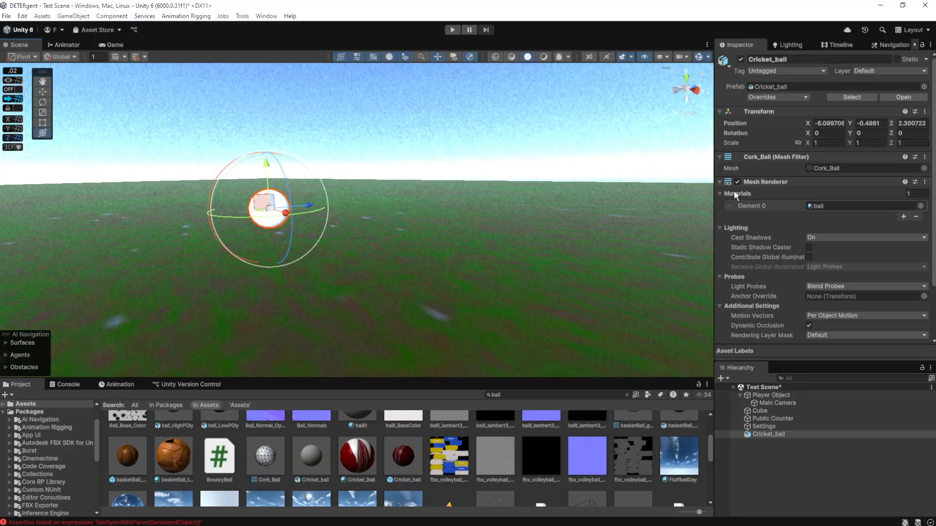
Apply the red Cricket_Ball material from the project assets to the cricket ball in the scene
scroll(758, 292, "down", 3)
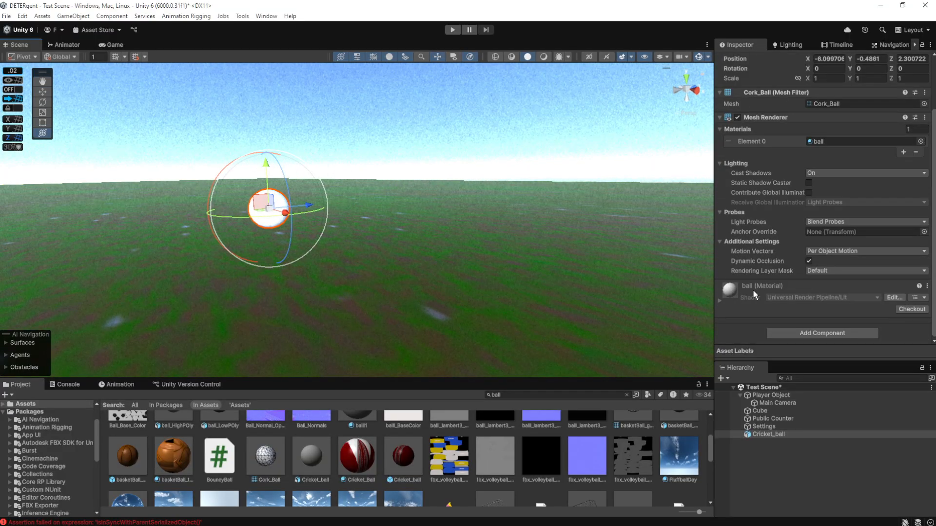
left_click(359, 465)
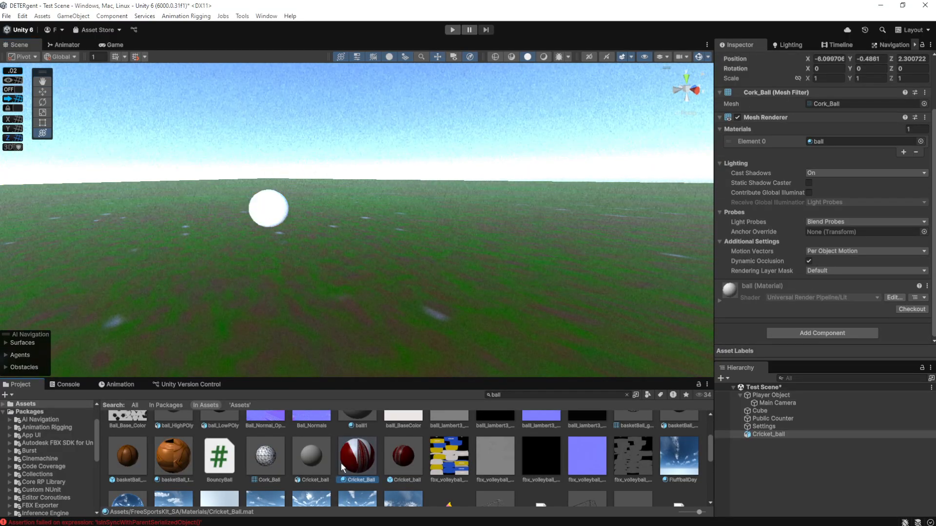
left_click(268, 218)
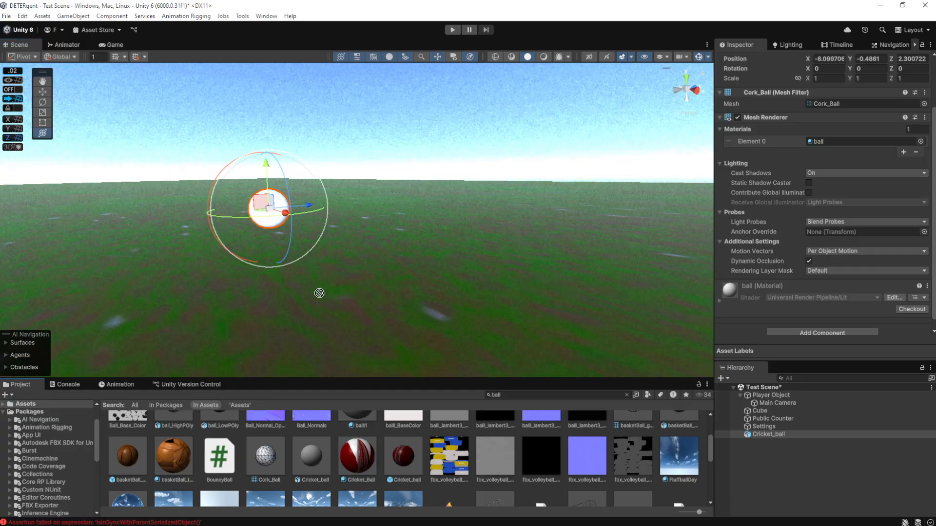
left_click_drag(319, 293, 268, 209)
right_click_drag(458, 243, 422, 350)
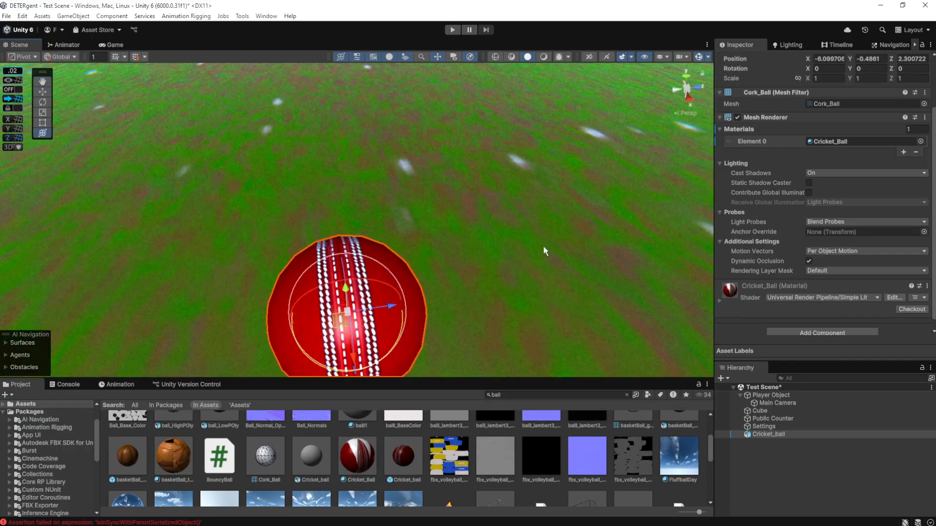
right_click_drag(544, 251, 323, 204)
key("s")
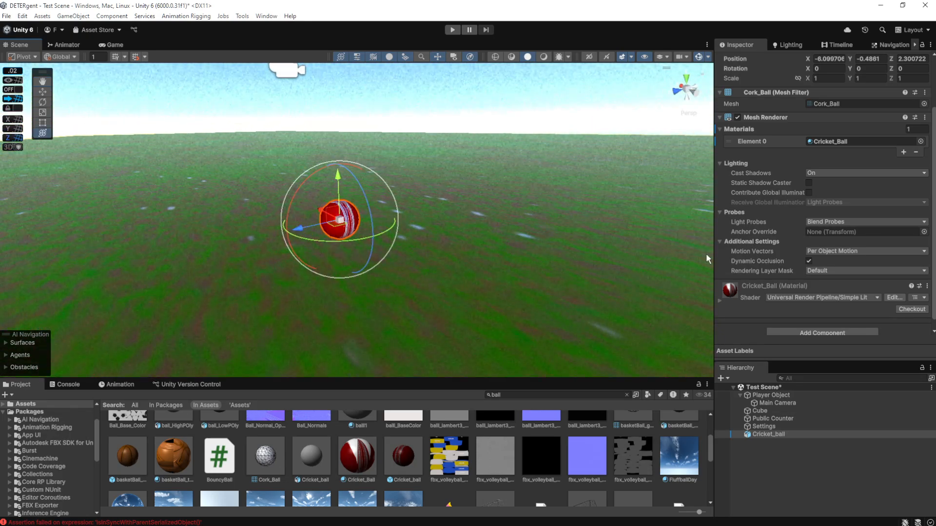
Expand the Cricket_Ball material's surface settings, try a smoothness of 0.419 and undo it
left_click(719, 301)
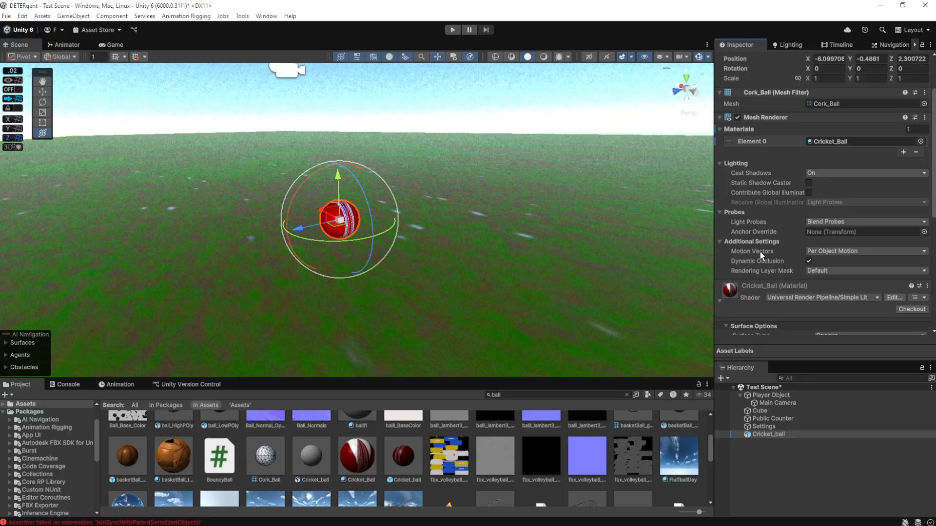
scroll(773, 203, "down", 7)
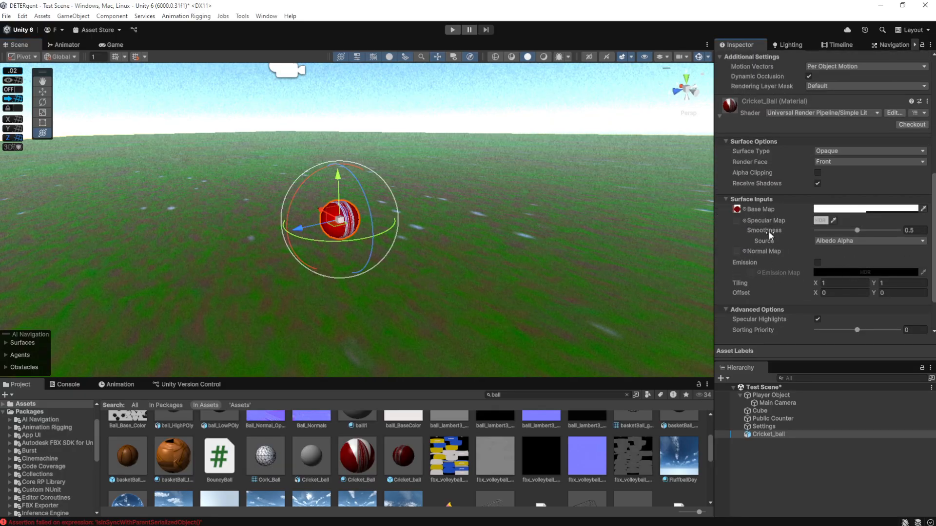
scroll(768, 232, "down", 1)
key("f")
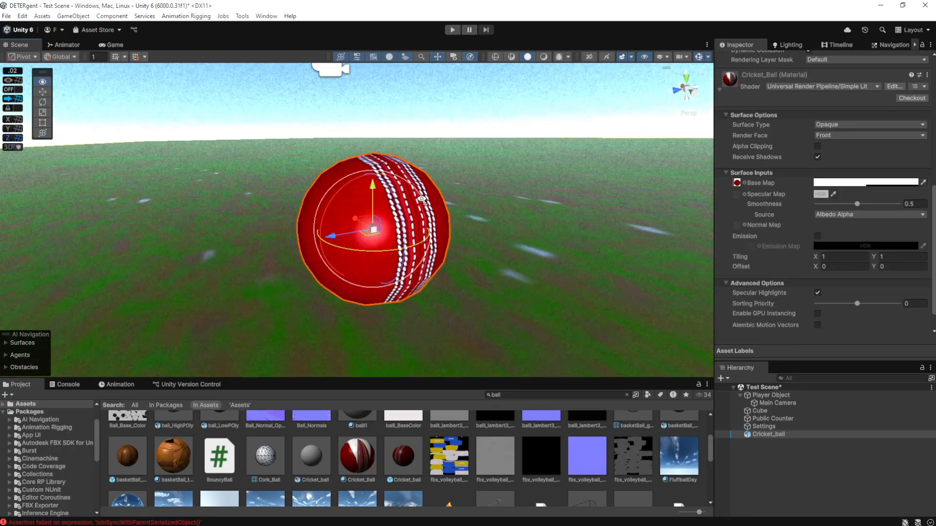
right_click_drag(422, 199, 427, 194)
key("w")
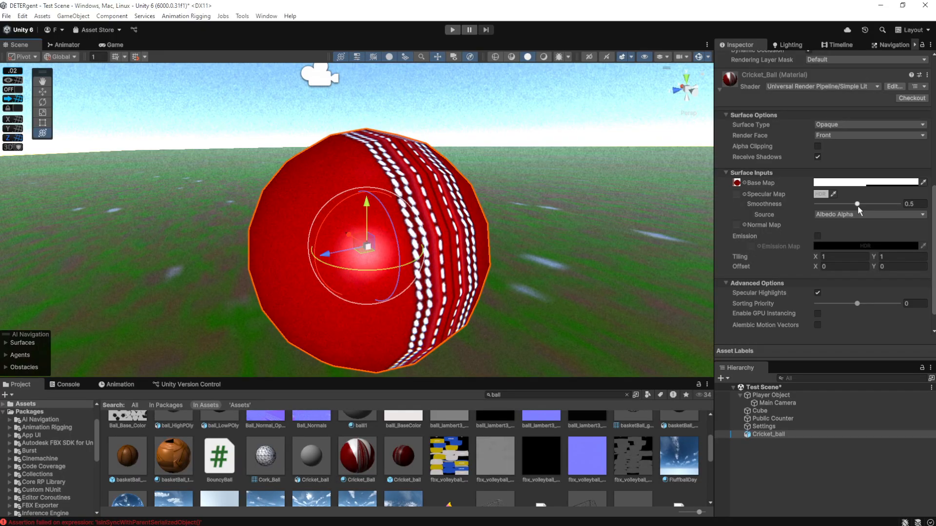
mouse_move(857, 206)
left_mouse_down()
mouse_move(791, 212)
mouse_move(896, 216)
mouse_move(788, 212)
mouse_move(876, 206)
mouse_move(836, 207)
mouse_move(868, 209)
mouse_move(852, 210)
left_mouse_up()
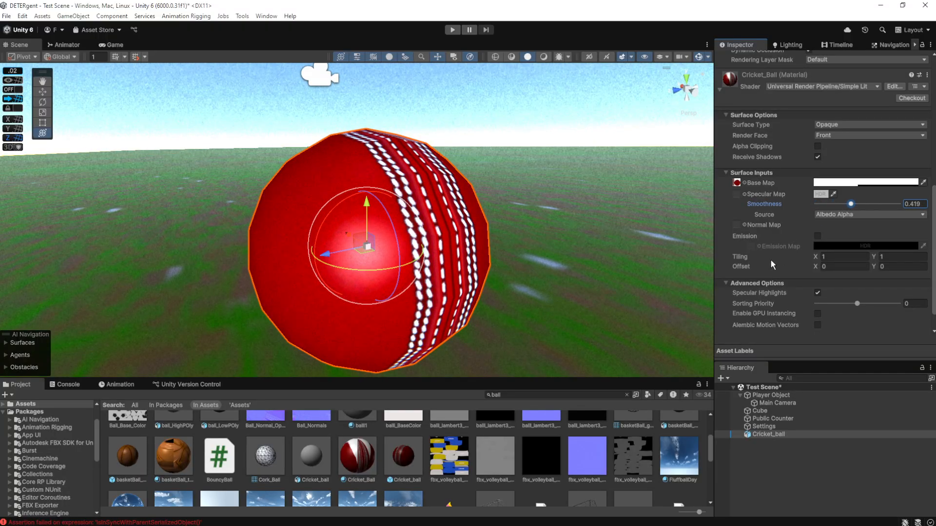
key("ctrl+z")
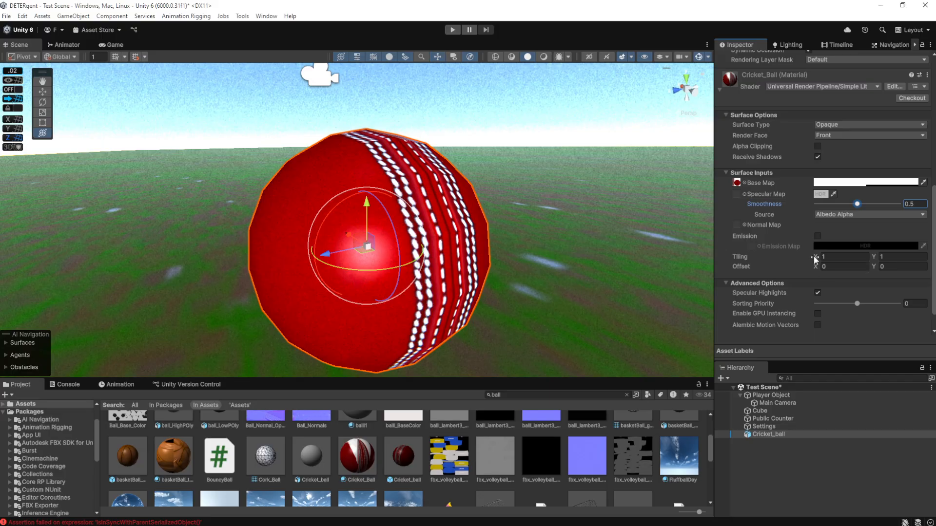
Try different tiling and offset values on the Cricket_Ball material and undo each change
left_click_drag(814, 255, 56, 263)
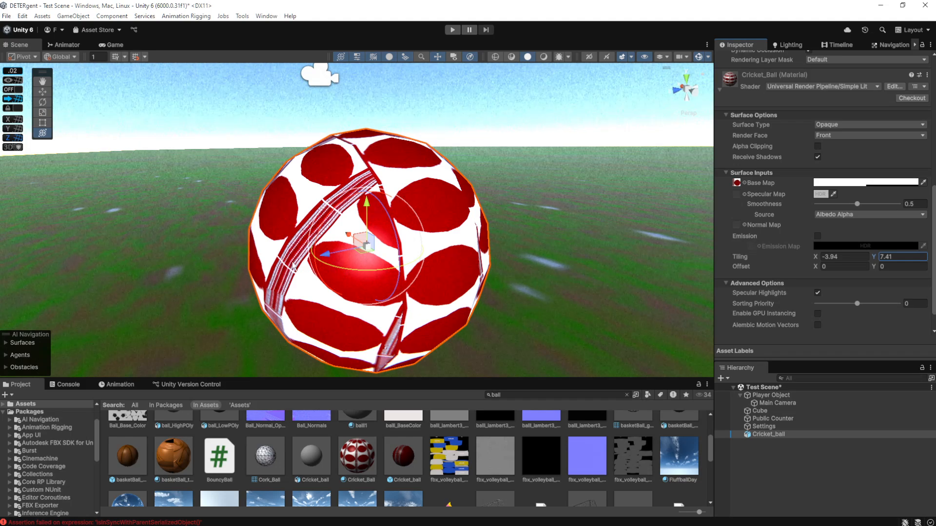
key("ctrl+z")
key("ctrl+z")
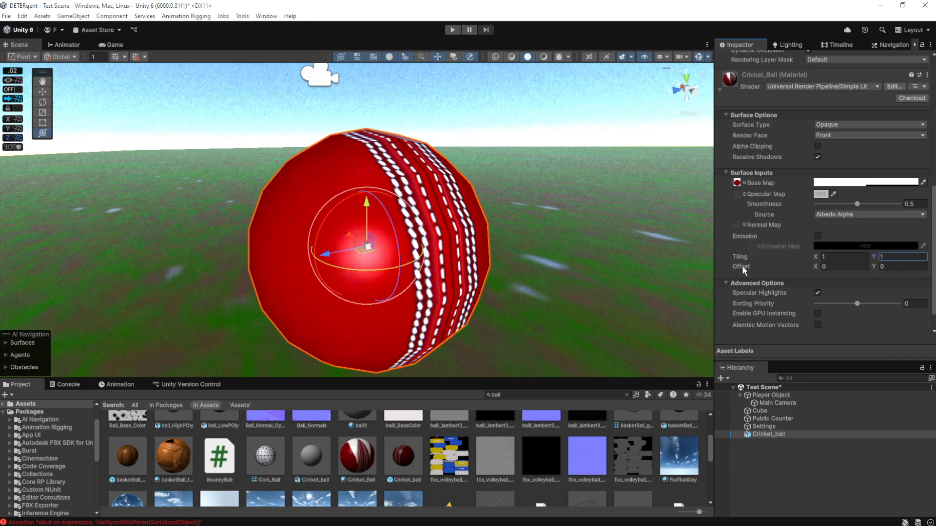
left_click_drag(814, 265, 815, 267)
left_click_drag(873, 267, 577, 280)
key("ctrl+z")
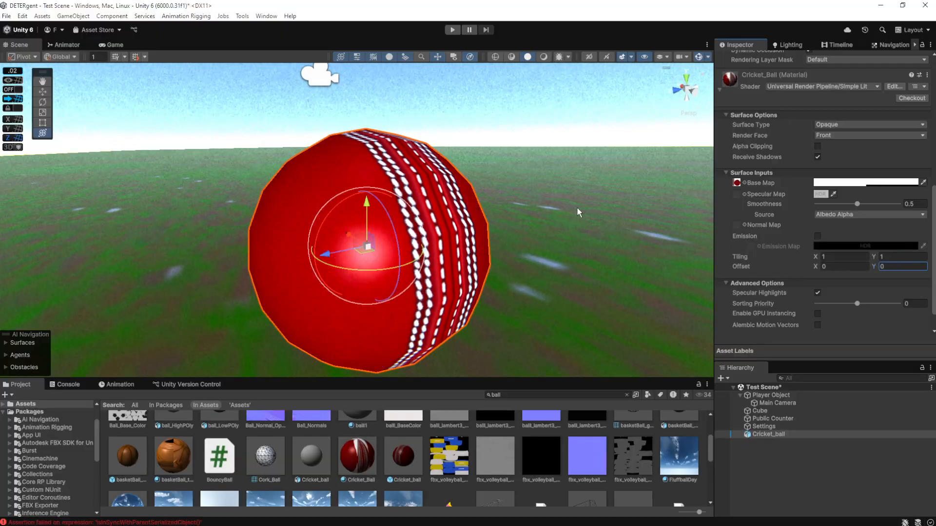
Scale the cricket ball uniformly to 4.67 and raise it to a Y position of -0.359
key("s")
right_click_drag(577, 209, 682, 210)
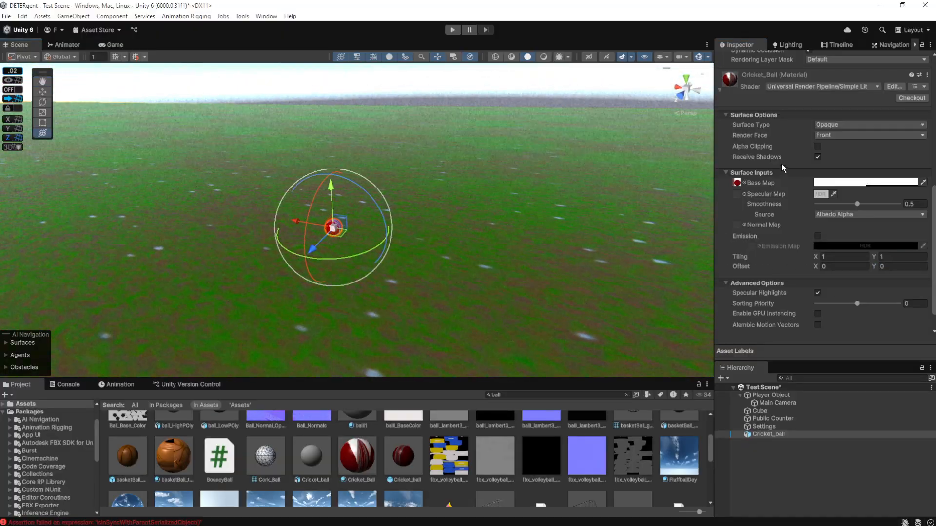
scroll(782, 163, "up", 10)
left_click(798, 143)
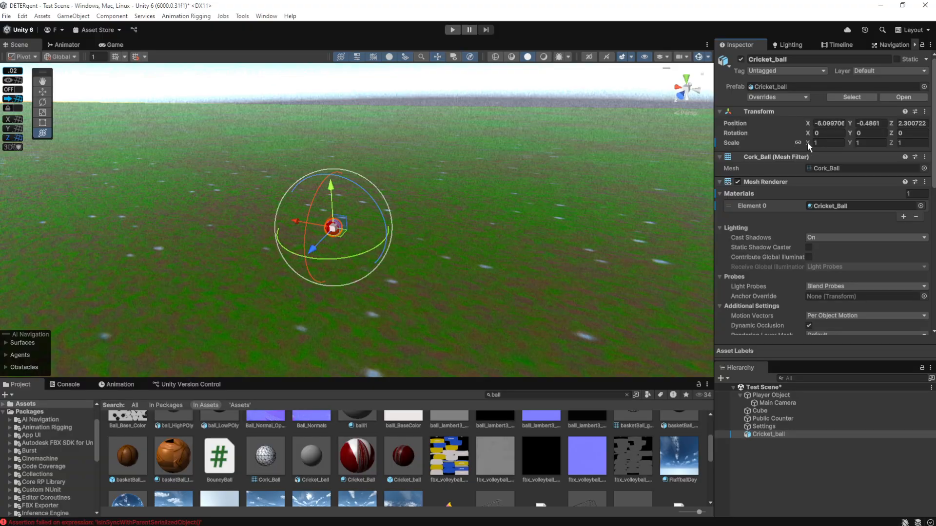
left_click_drag(807, 142, 881, 147)
left_click_drag(331, 189, 330, 167)
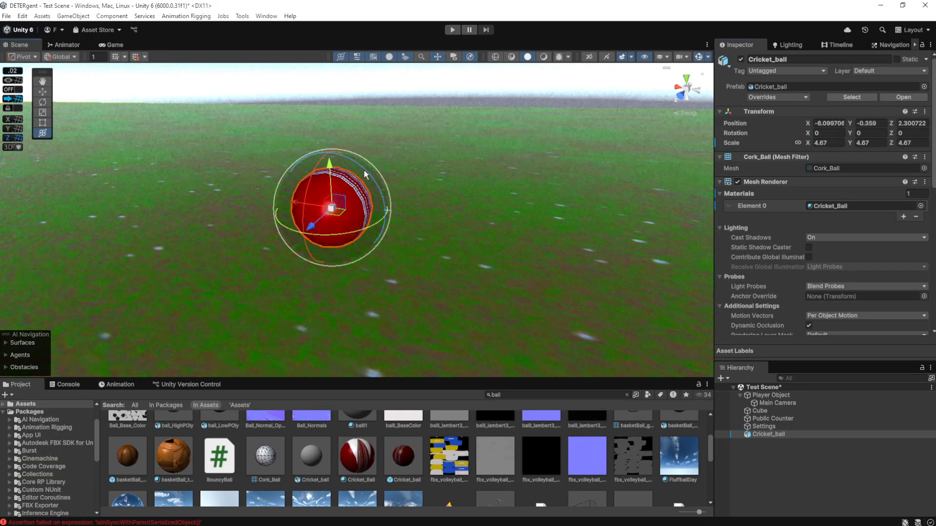
right_click_drag(364, 174, 412, 218)
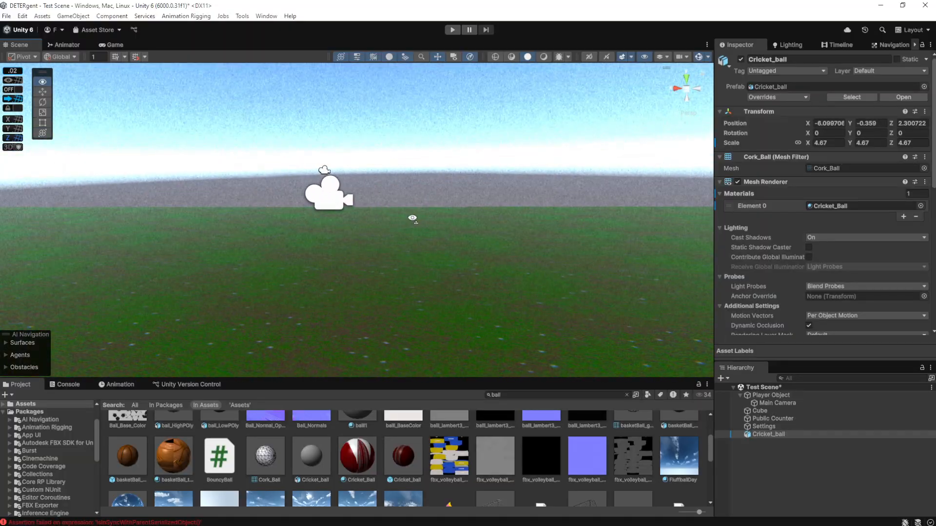
key("f")
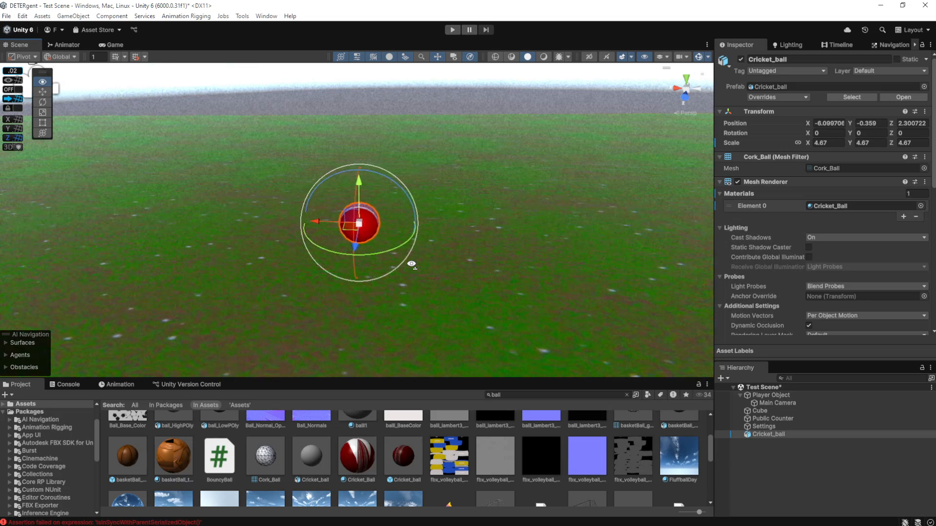
Add a Sphere Collider component to the Player Object
left_click(780, 396)
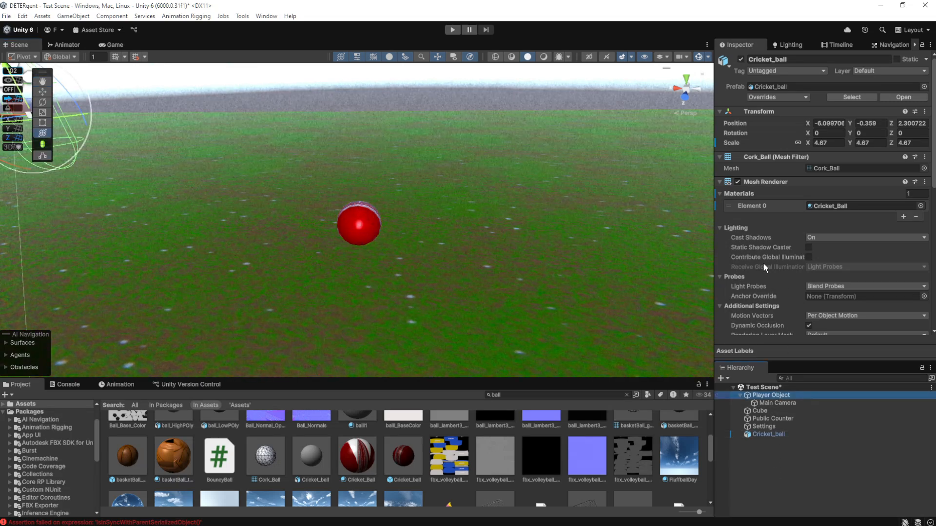
scroll(763, 262, "down", 10)
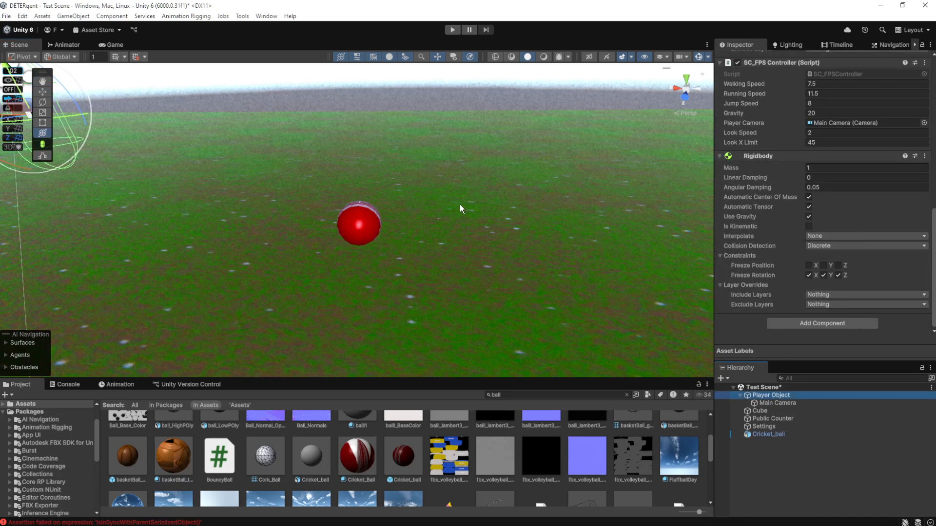
key("f")
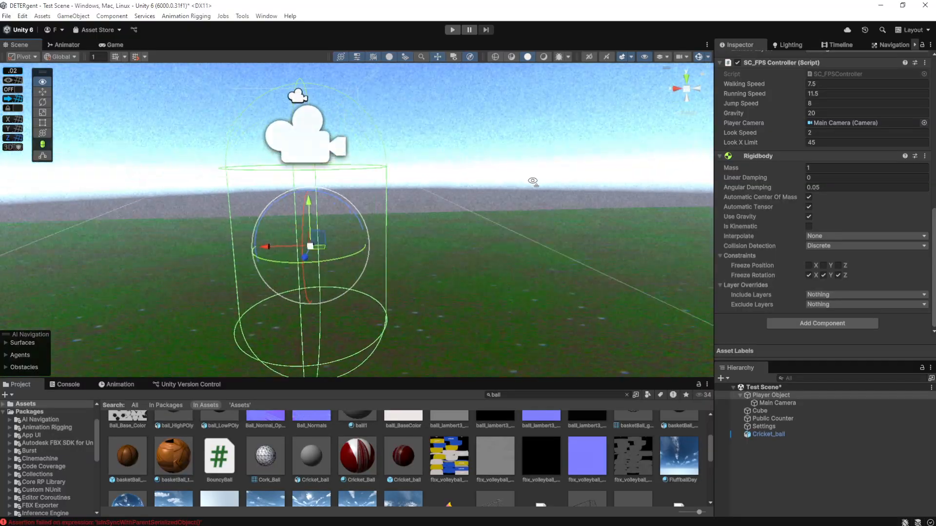
key("s")
right_click_drag(533, 180, 584, 230)
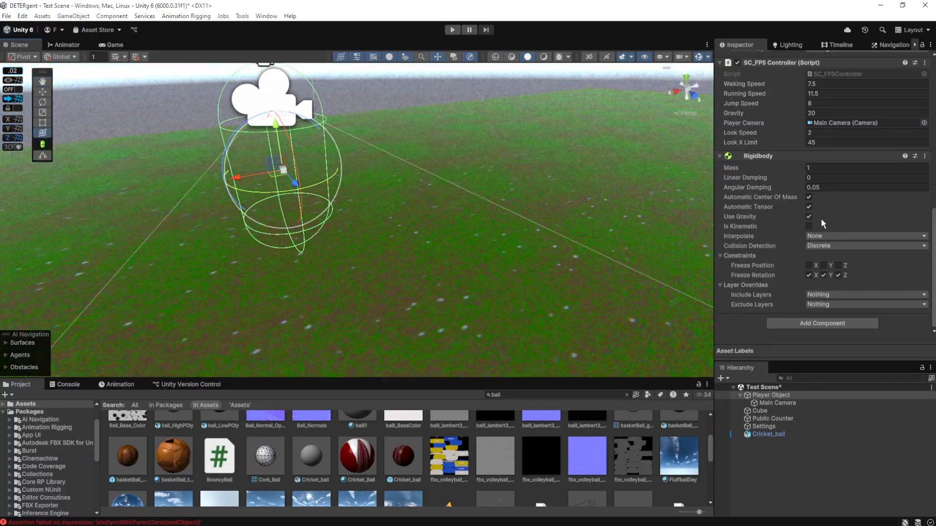
right_click_drag(646, 235, 482, 224)
left_click(800, 323)
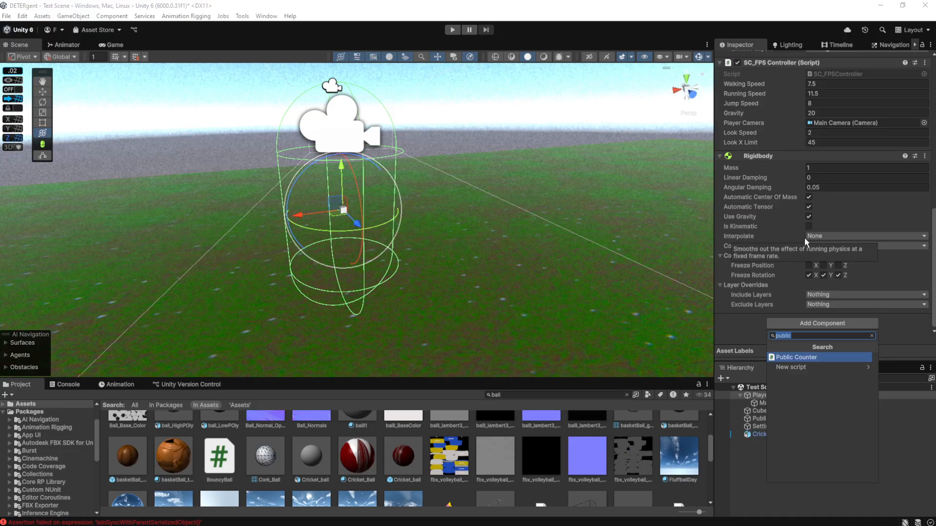
type("sphere")
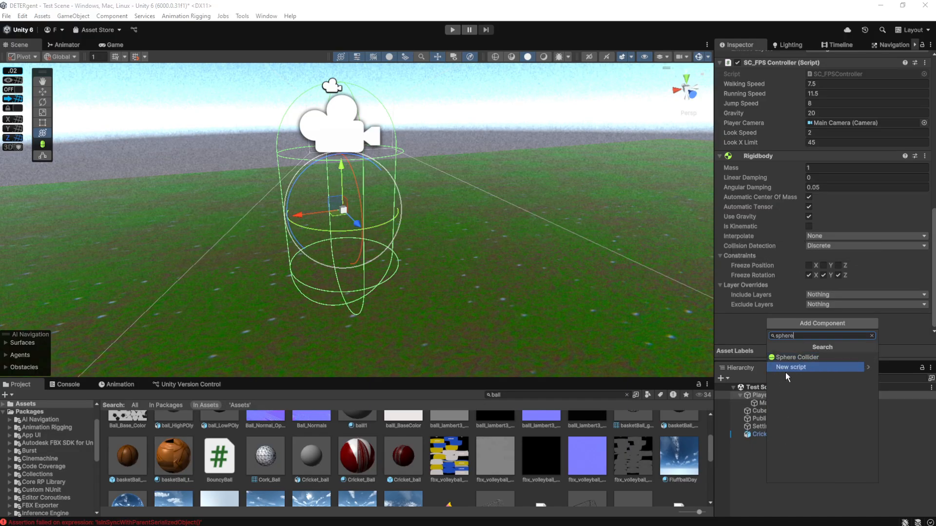
left_click(802, 357)
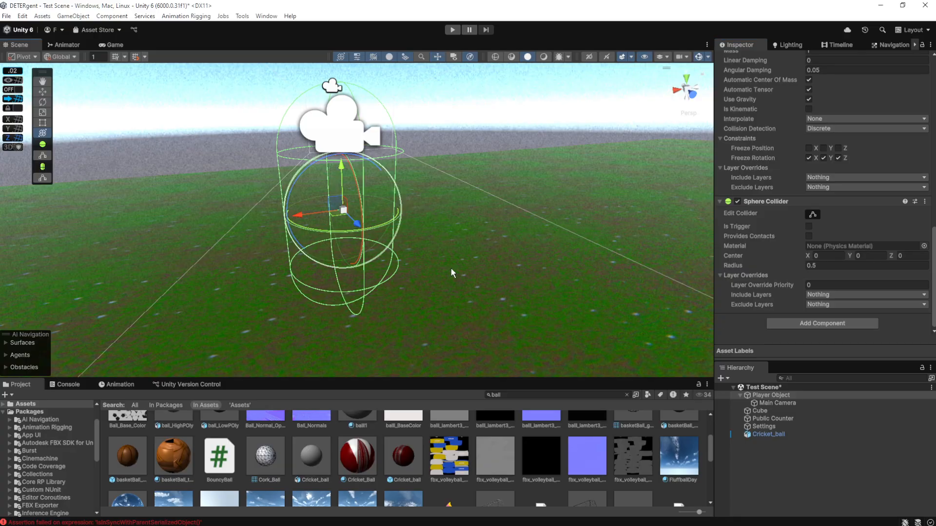
Set the Player Object's Sphere Collider radius to 1.43 and make the collider a trigger
right_click_drag(453, 271, 403, 262)
key("f")
left_click_drag(732, 265, 748, 266)
key("s")
right_click_drag(607, 244, 565, 322)
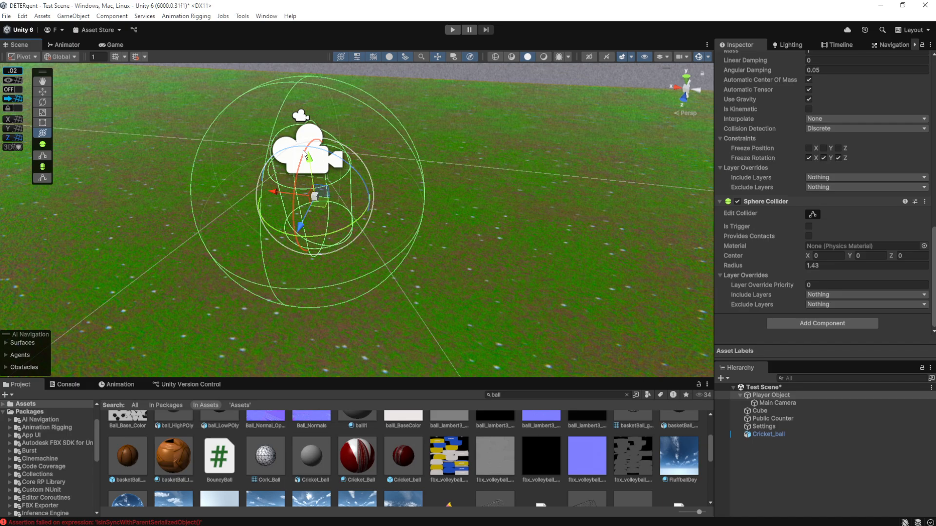
right_click_drag(302, 151, 541, 196)
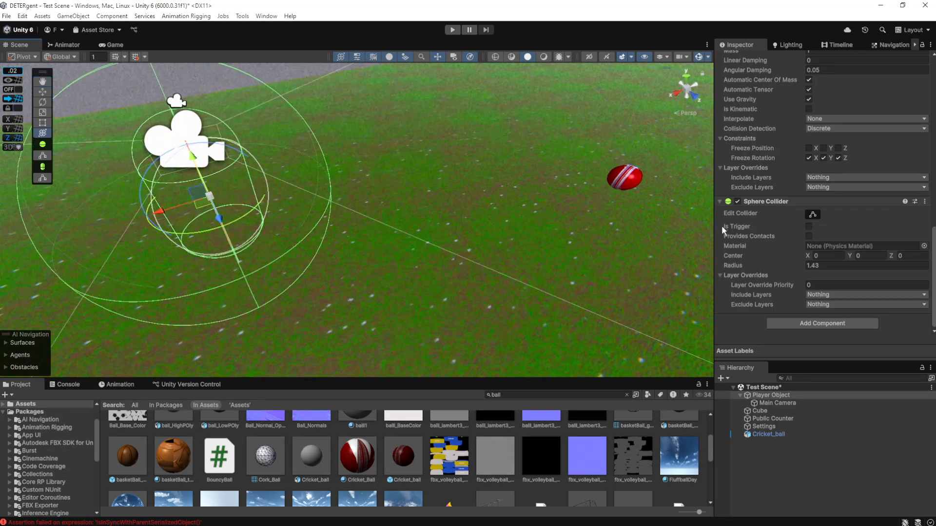
left_click(809, 227)
Add a Sphere Collider component to the Cricket_ball and make it a trigger
right_click_drag(539, 241, 436, 228)
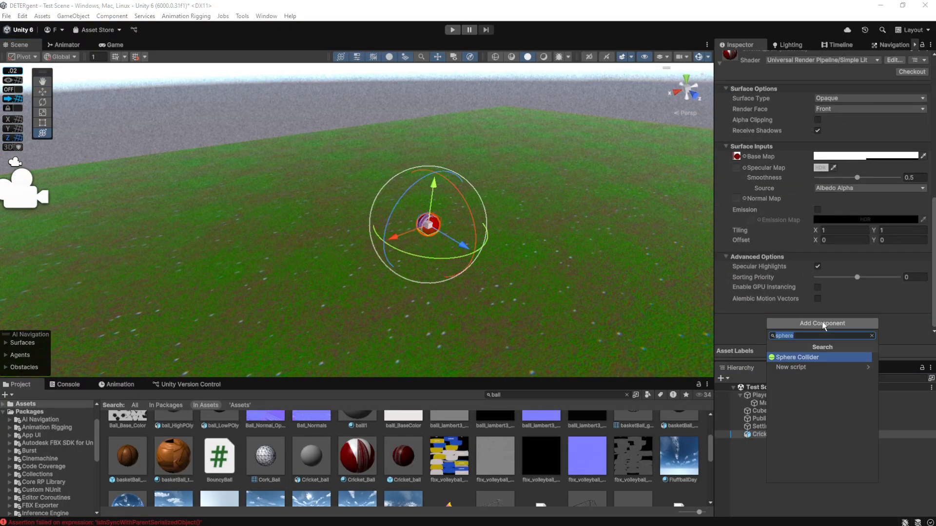
type("collider")
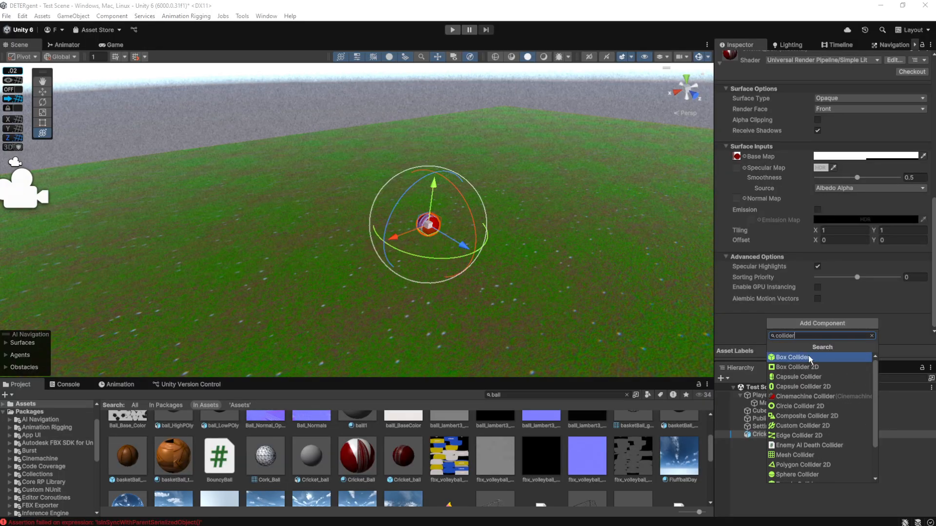
scroll(822, 399, "down", 2)
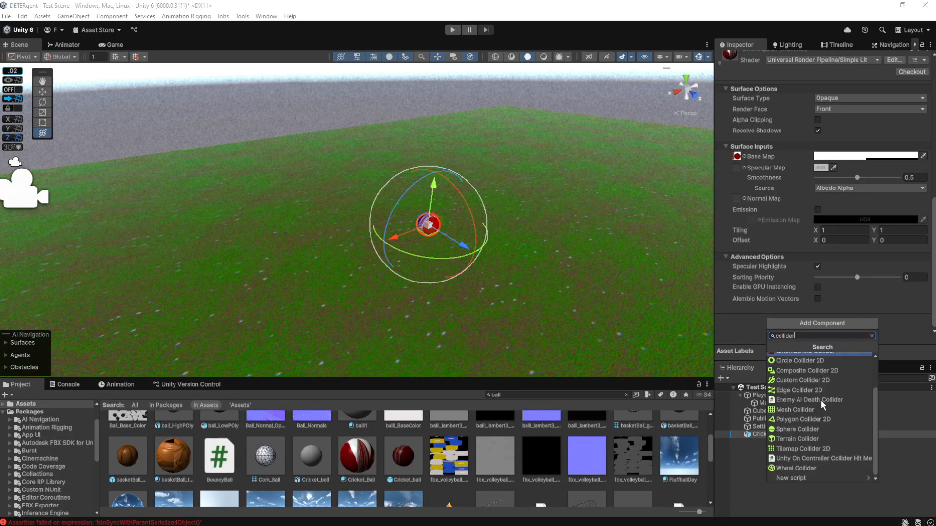
left_click(797, 429)
scroll(774, 242, "down", 2)
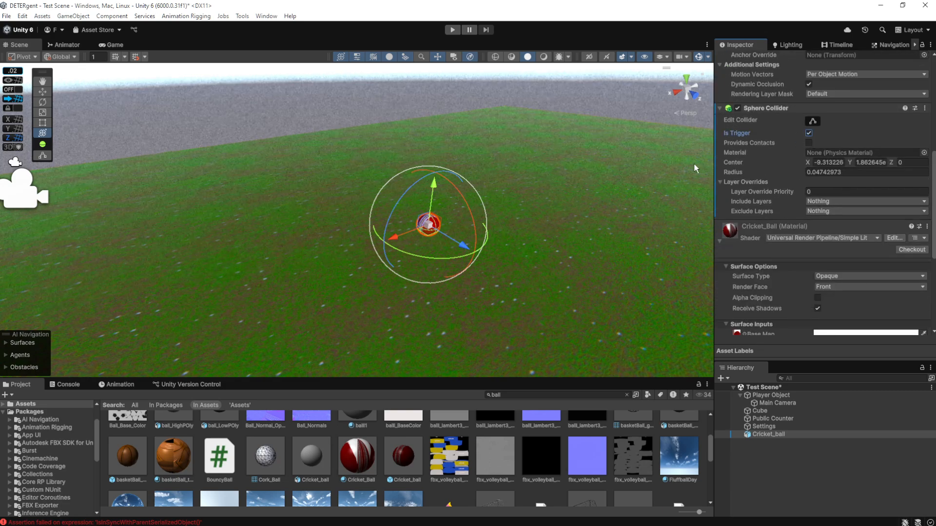
Set the Cricket_ball's Sphere Collider radius to 0.17
left_click_drag(743, 172, 748, 171)
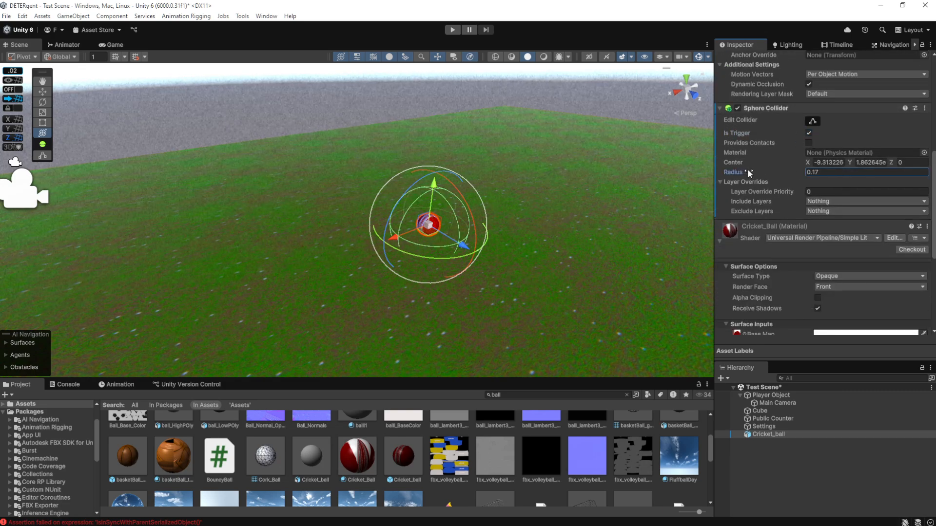
right_click_drag(548, 215, 502, 219)
key("w")
key("s")
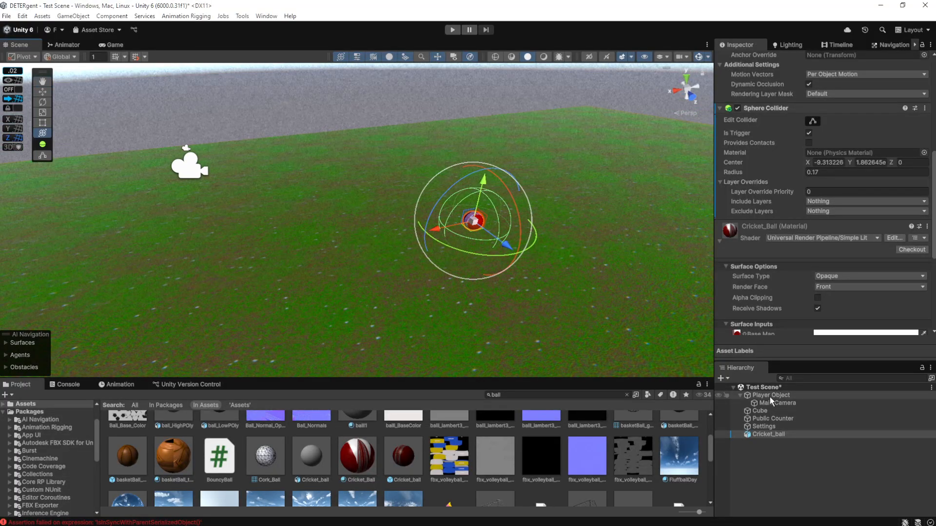
Select the Cricket_ball and the Player Object together and compare their collider spheres in the scene
left_click(778, 433)
left_click(782, 393, "ctrl")
right_click_drag(440, 283, 399, 276)
key("w")
key("s")
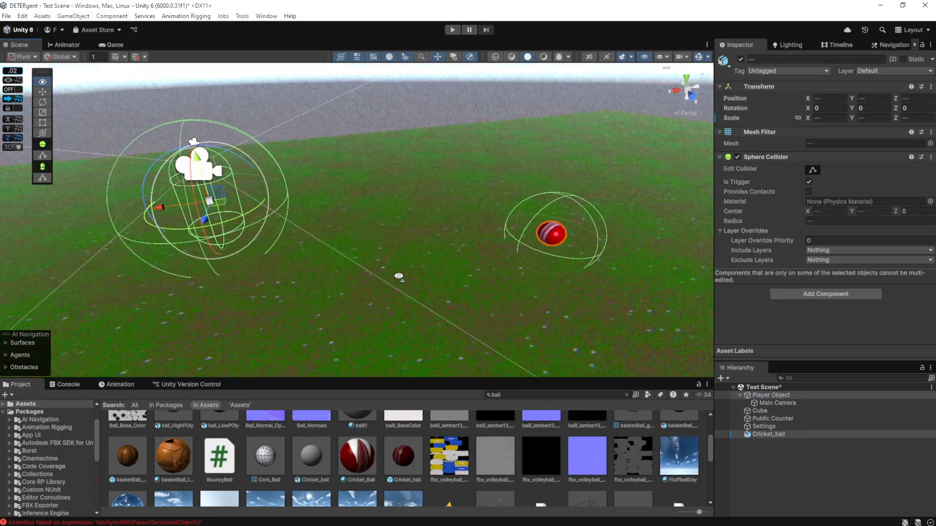
Select only the Cricket_ball and switch the transform handle orientation to Local
left_click(756, 434)
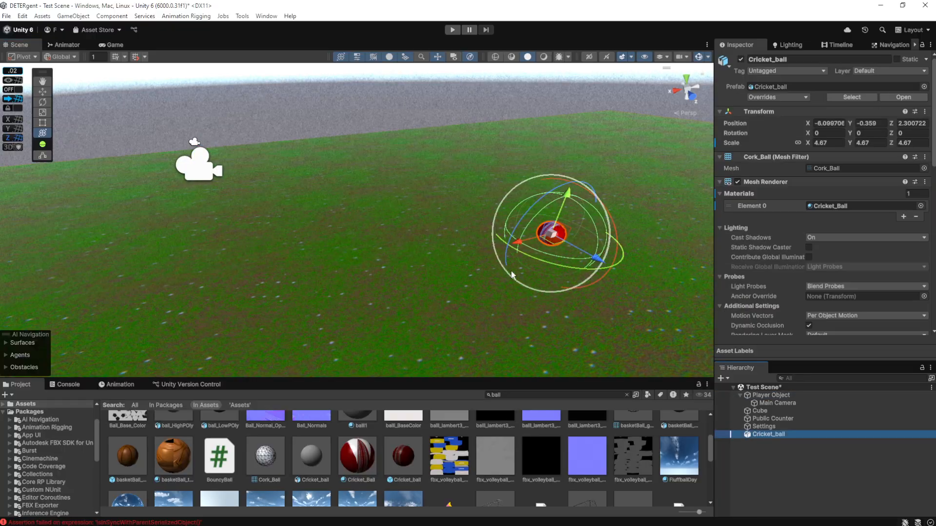
mouse_move(453, 260)
right_mouse_down()
mouse_move(537, 303)
mouse_move(438, 258)
right_mouse_up()
key("w")
key("s")
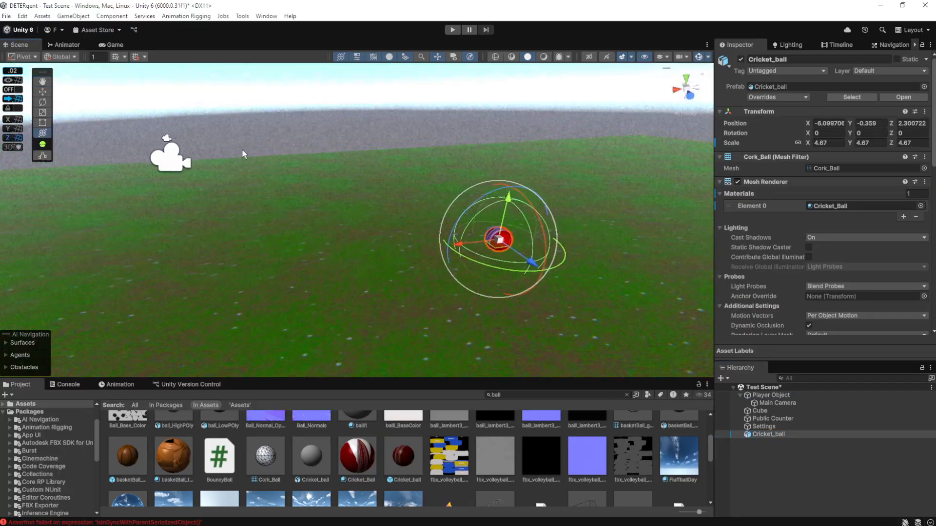
left_click(60, 56)
left_click(81, 79)
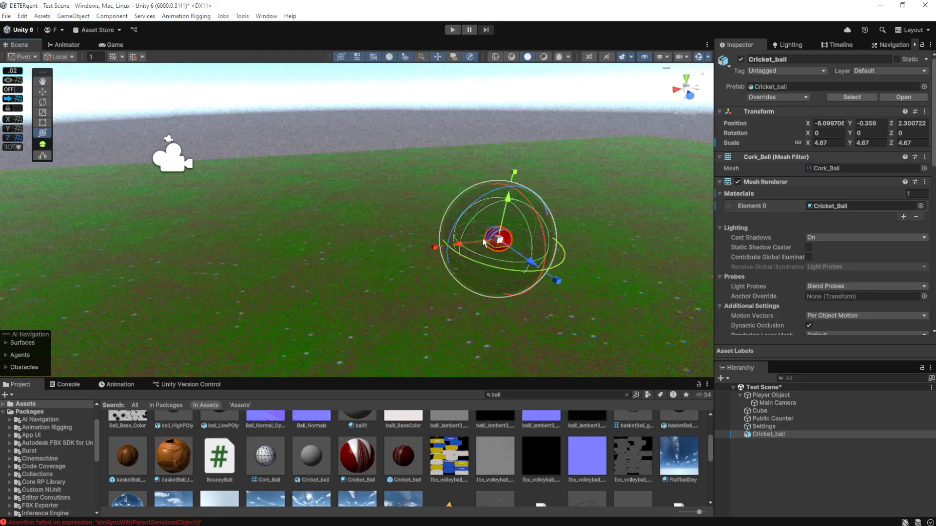
Test moving the Cricket_ball beside the Player Object so their collider spheres overlap, and undo the move
left_click_drag(532, 265, 162, 232)
right_click_drag(372, 262, 392, 291)
left_click(767, 395, "ctrl")
key("w")
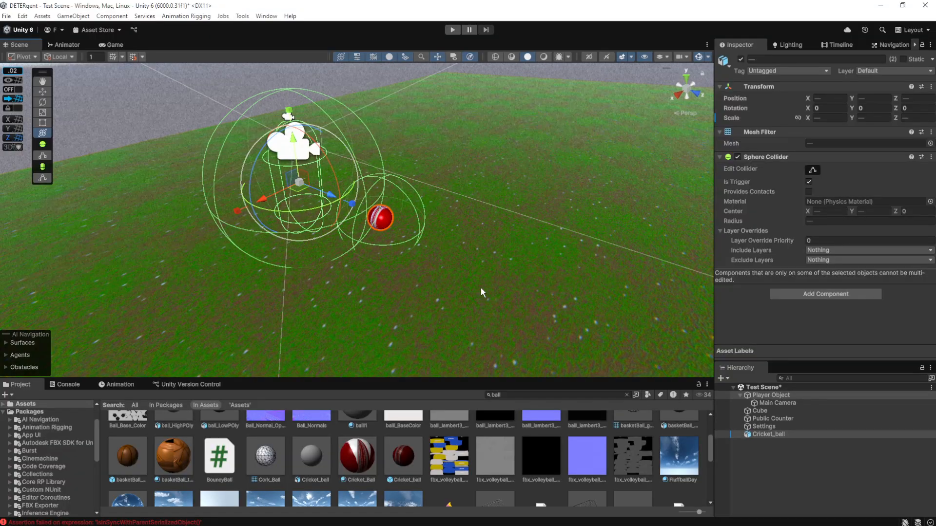
key("ctrl+z")
key("ctrl+z")
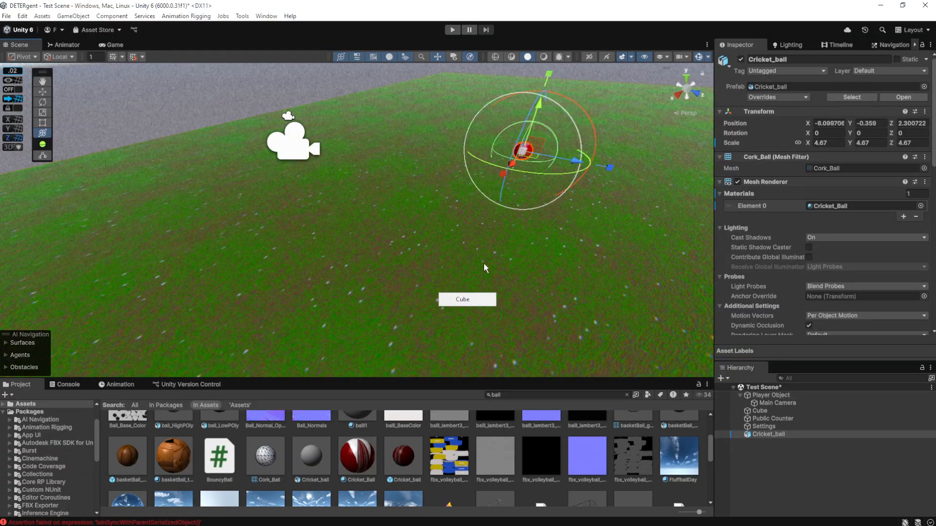
Add the Item Pickup script component to the Cricket_ball
right_click_drag(483, 262, 471, 257)
scroll(858, 226, "down", 5)
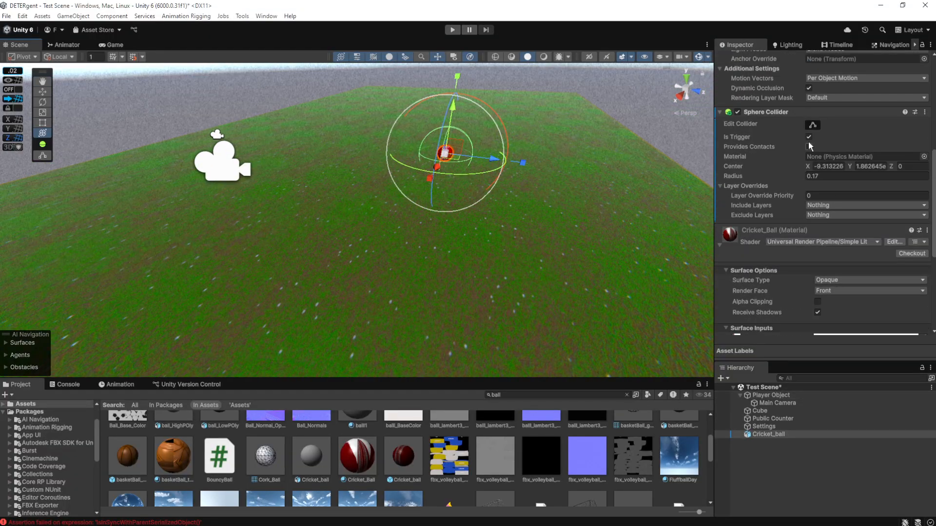
scroll(778, 185, "down", 6)
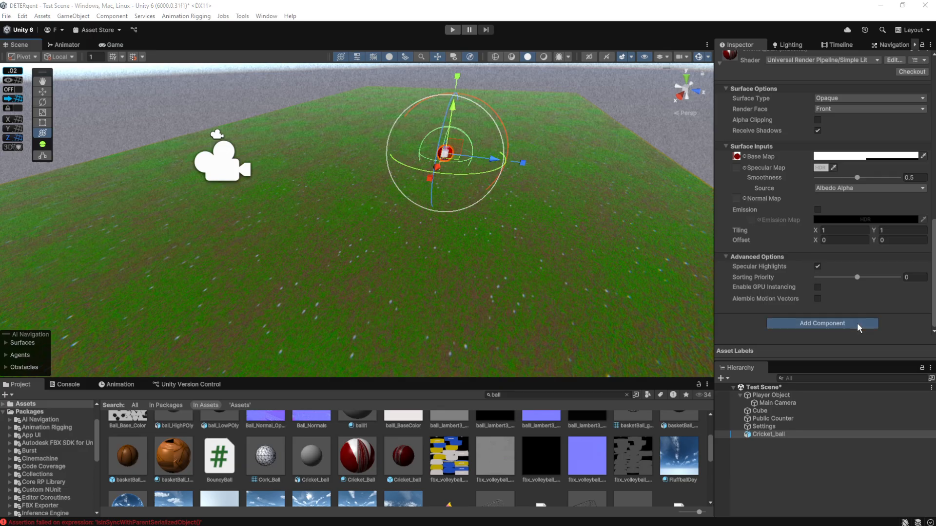
left_click(858, 325)
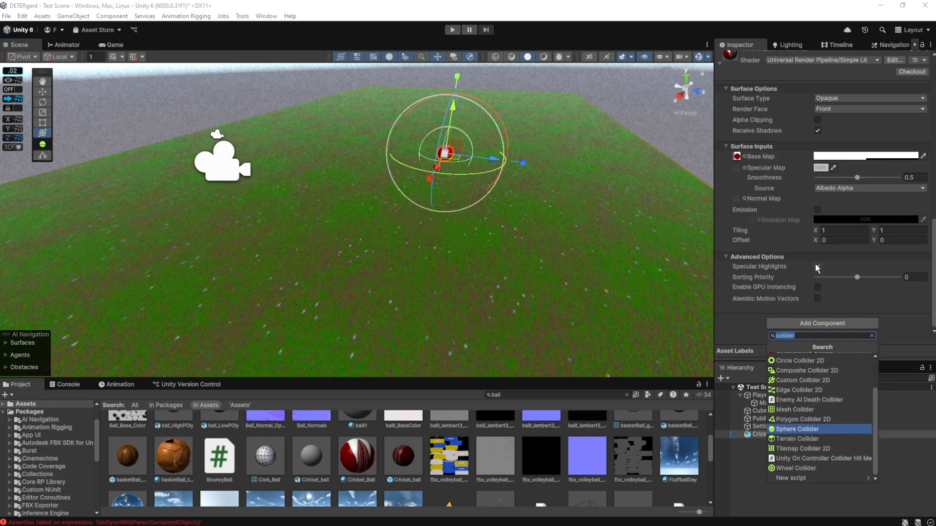
type("item")
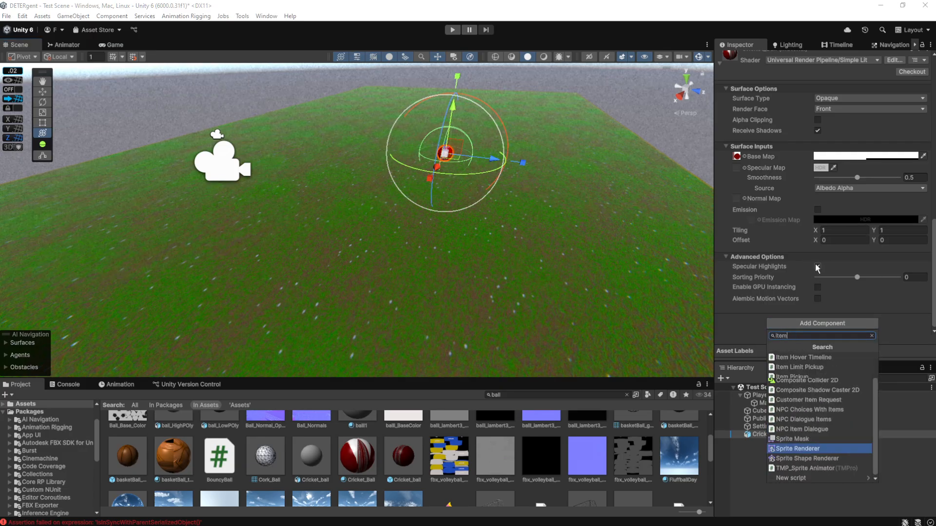
left_click(811, 377)
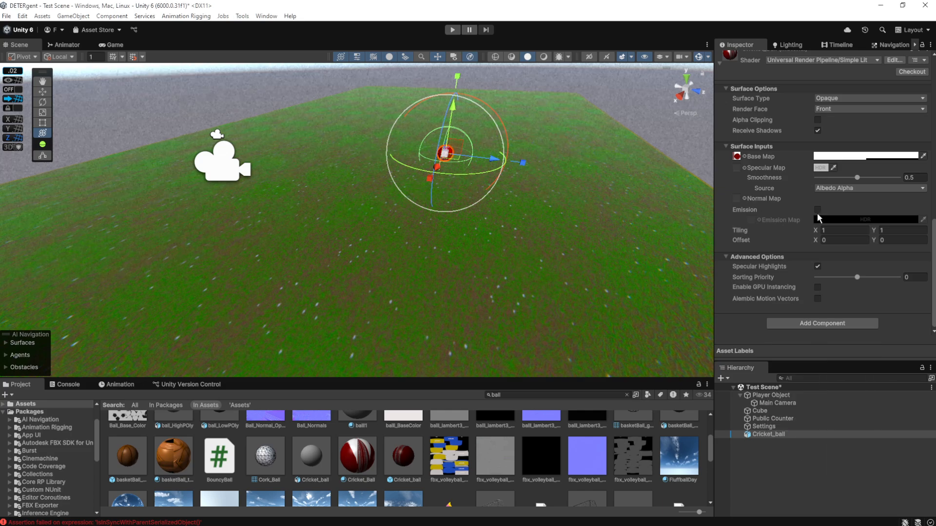
scroll(817, 209, "up", 1)
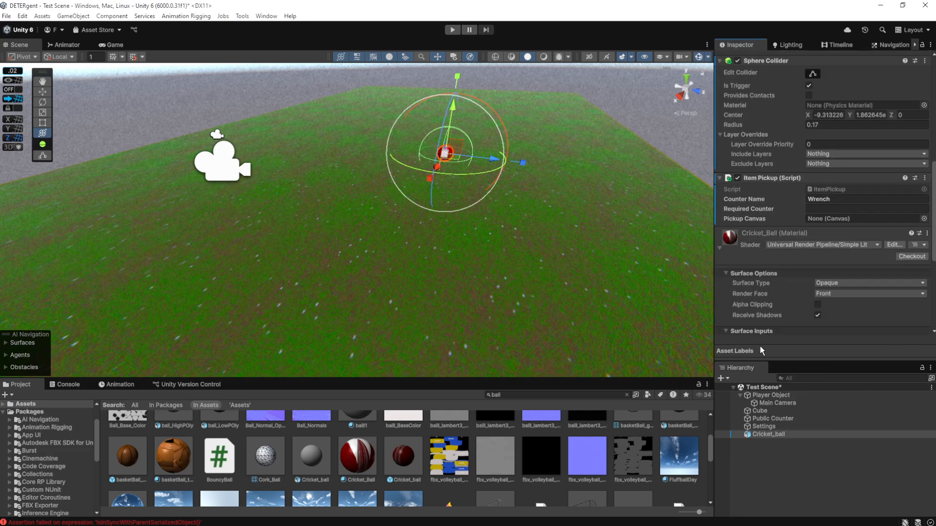
Check the Public Counter object, search the project assets for "publ" and select the PublicCounter script
left_click(780, 419)
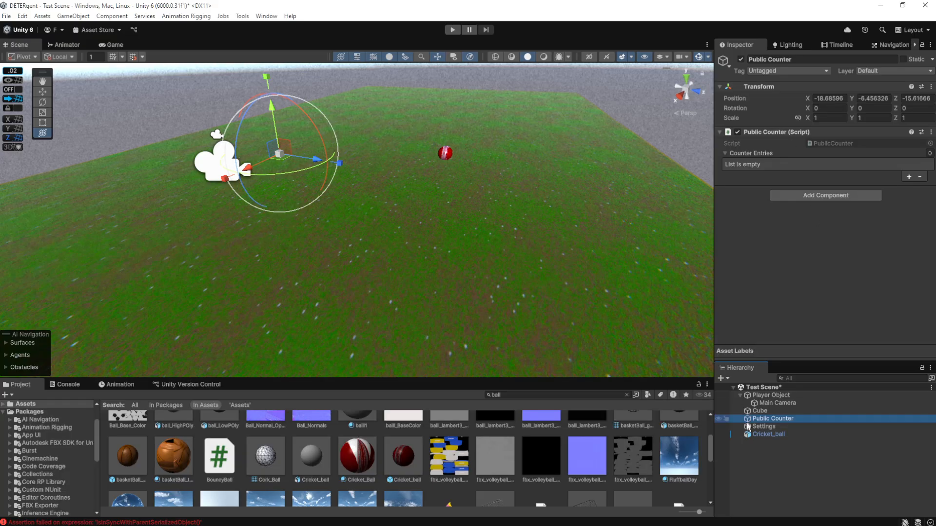
left_click(540, 396)
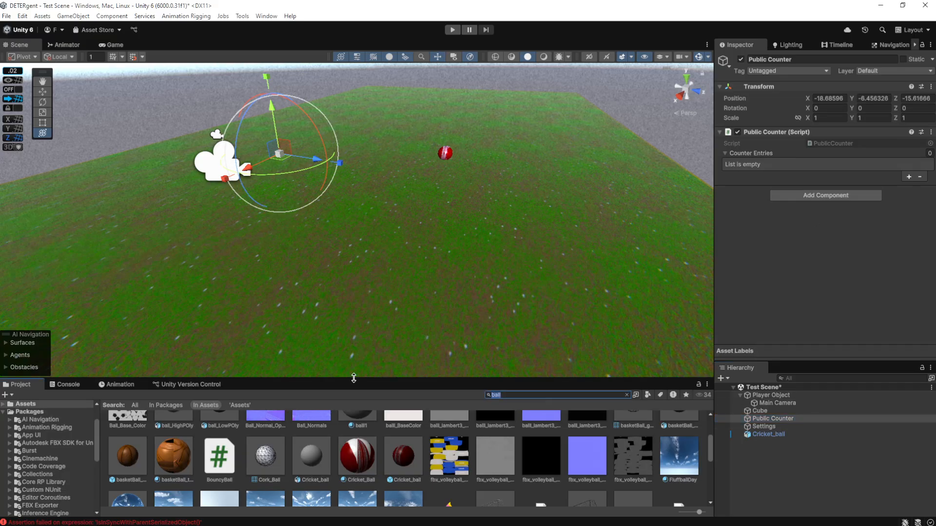
type("puv")
key("BackSpace")
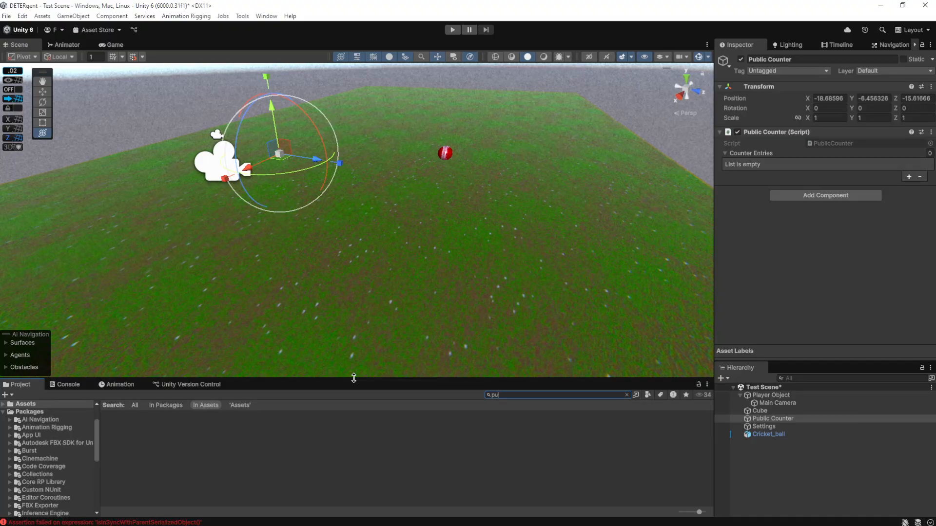
type("bl")
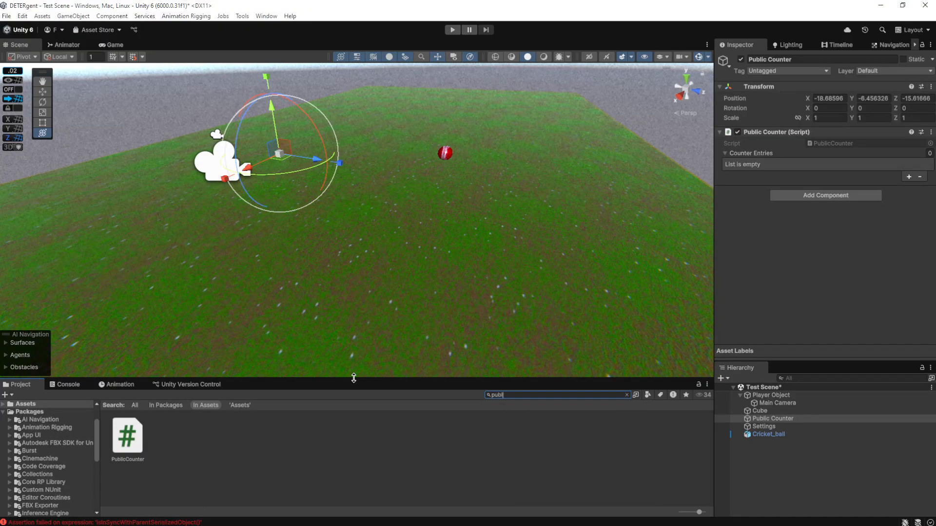
left_click(131, 441)
Read through the counter names defined in the PublicCounter script's InitializeCounters function
scroll(857, 247, "down", 1)
scroll(857, 247, "down", 15)
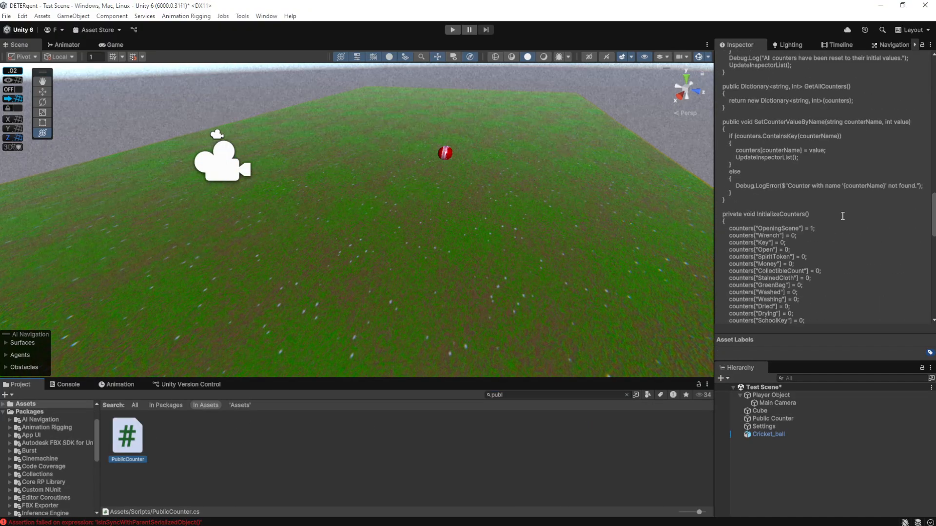
scroll(790, 184, "down", 3)
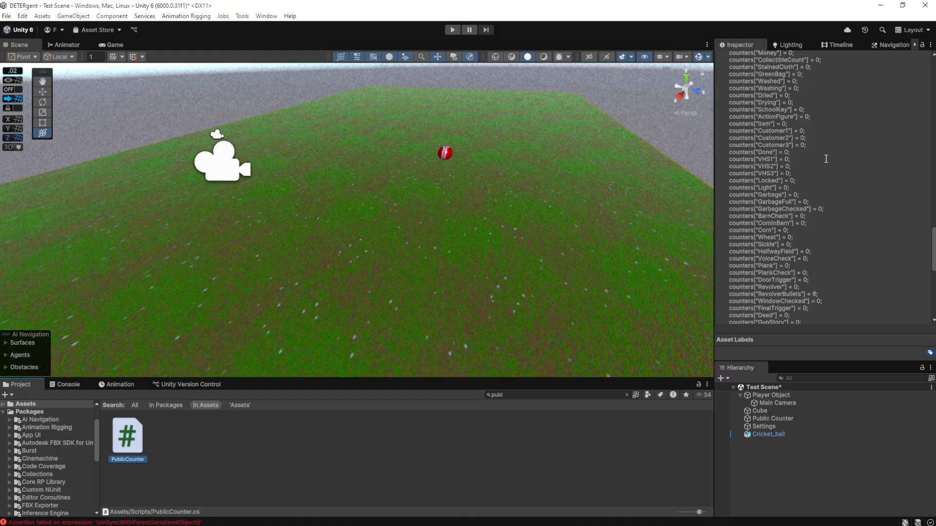
scroll(825, 156, "down", 3)
scroll(809, 221, "down", 3)
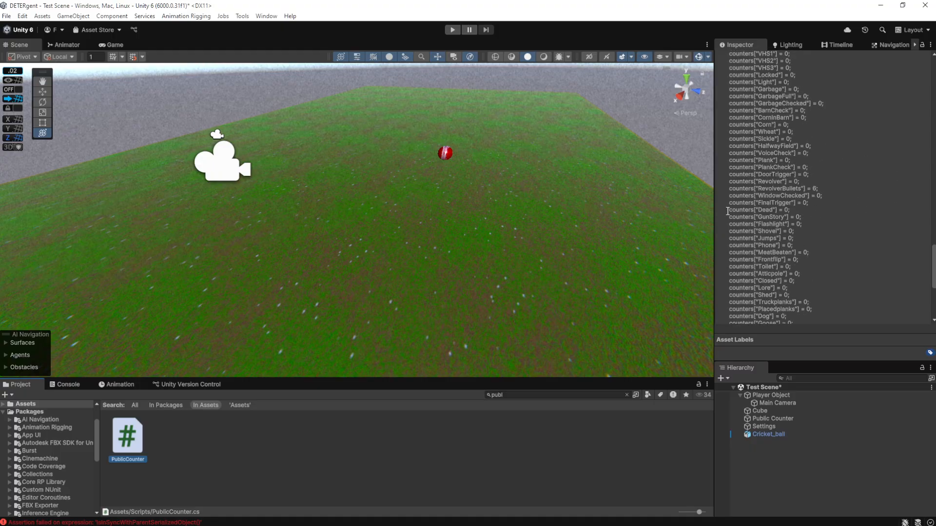
mouse_move(728, 211)
left_mouse_down()
mouse_move(817, 211)
mouse_move(713, 207)
left_mouse_up()
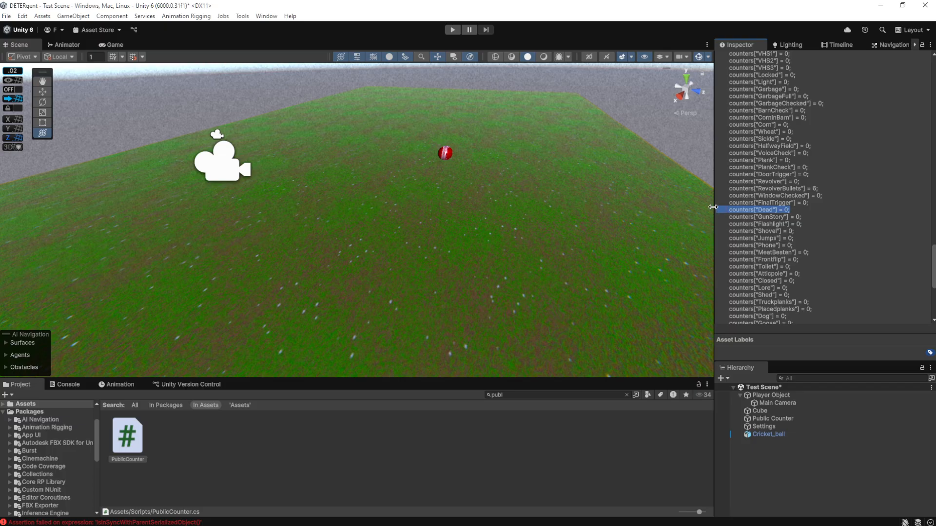
Select the Cricket_ball and open the Counter Name of its Item Pickup script for editing
left_click(768, 435)
scroll(811, 191, "up", 5)
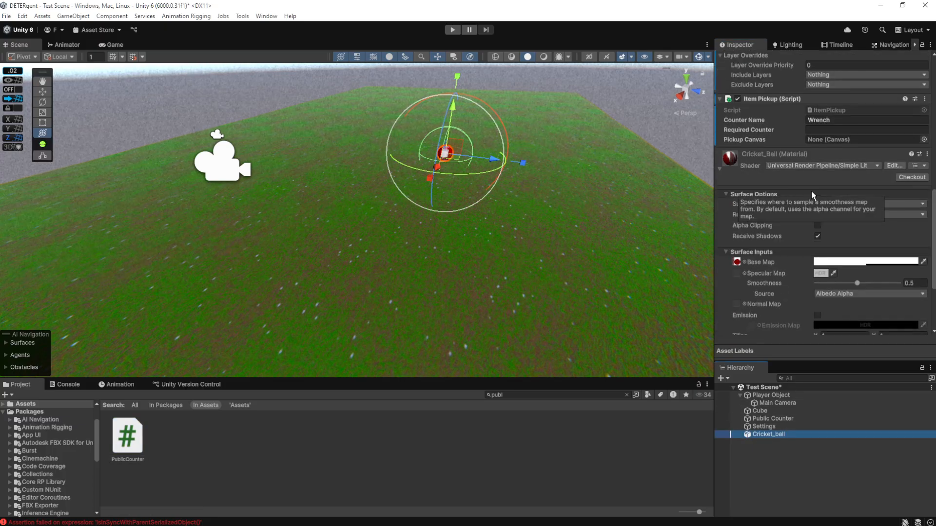
left_click(846, 146)
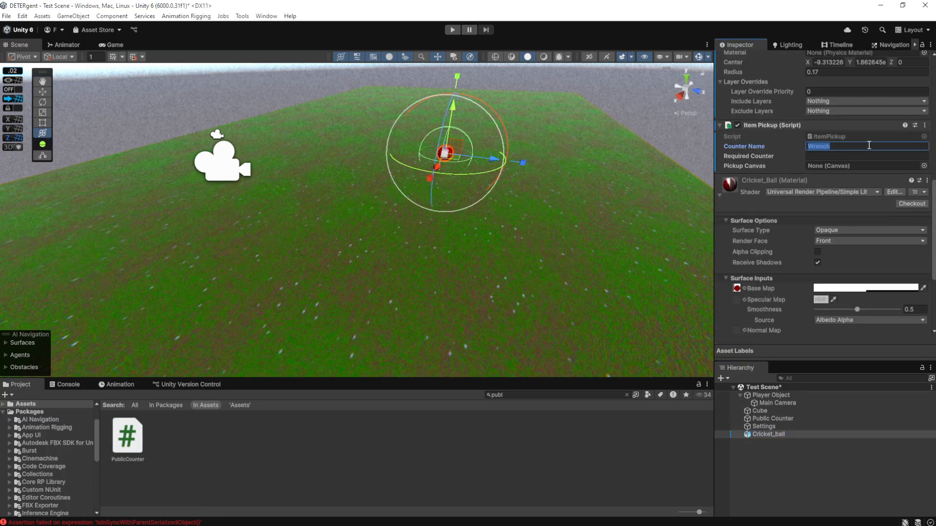
Set the Counter Name of the cricket ball's Item Pickup script to Dead
type("Dead")
left_click(763, 156)
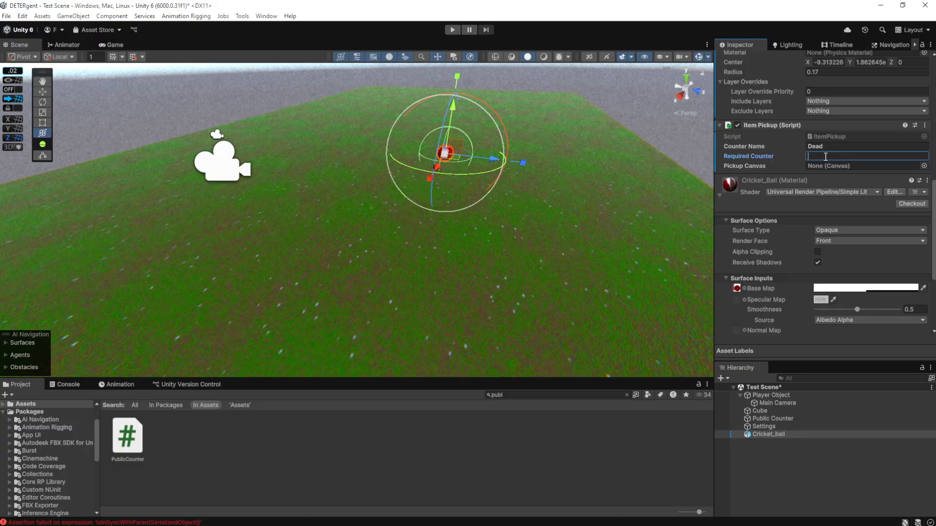
mouse_move(620, 193)
right_mouse_down()
mouse_move(438, 190)
mouse_move(609, 178)
right_mouse_up()
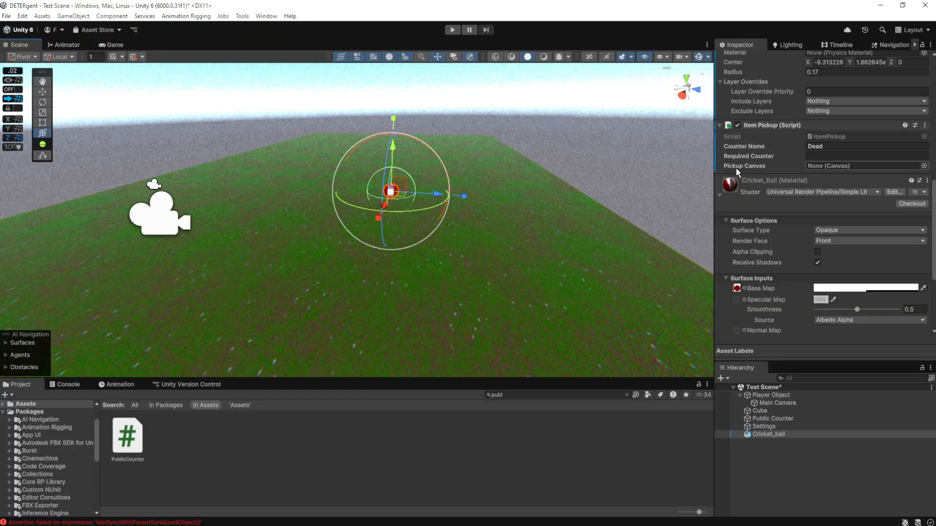
Add a legacy UI Text object to the scene, together with its canvas
right_click(774, 476)
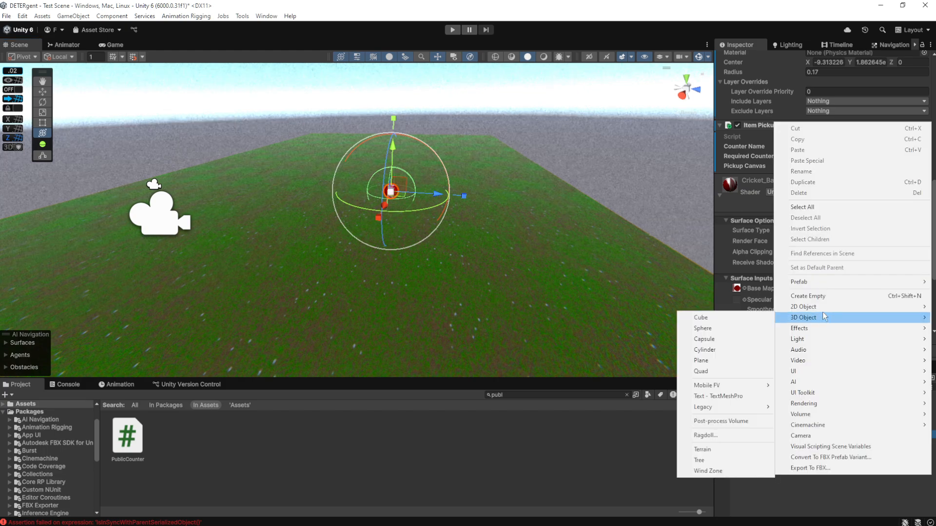
mouse_move(811, 371)
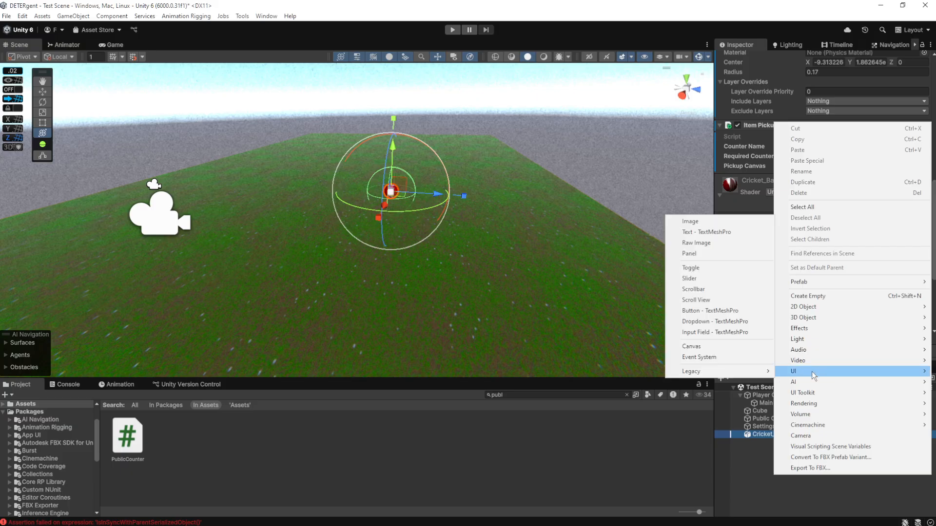
mouse_move(740, 370)
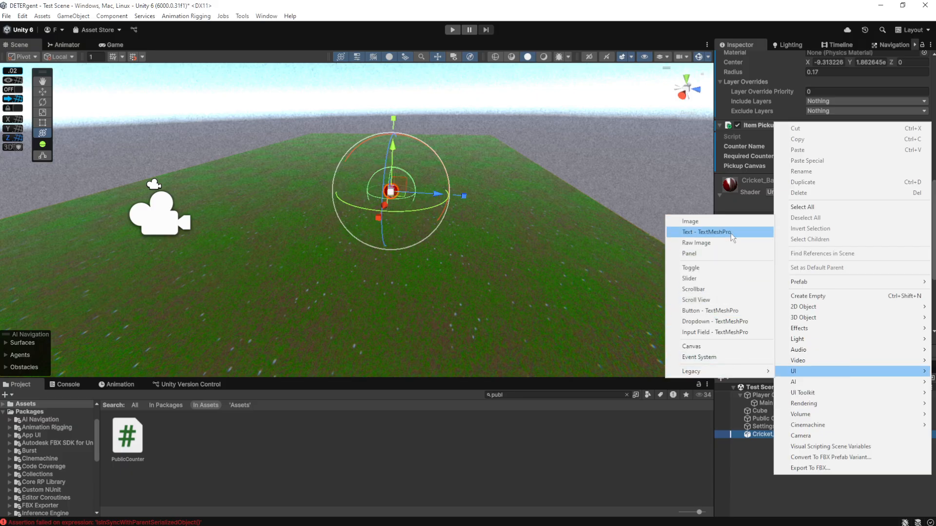
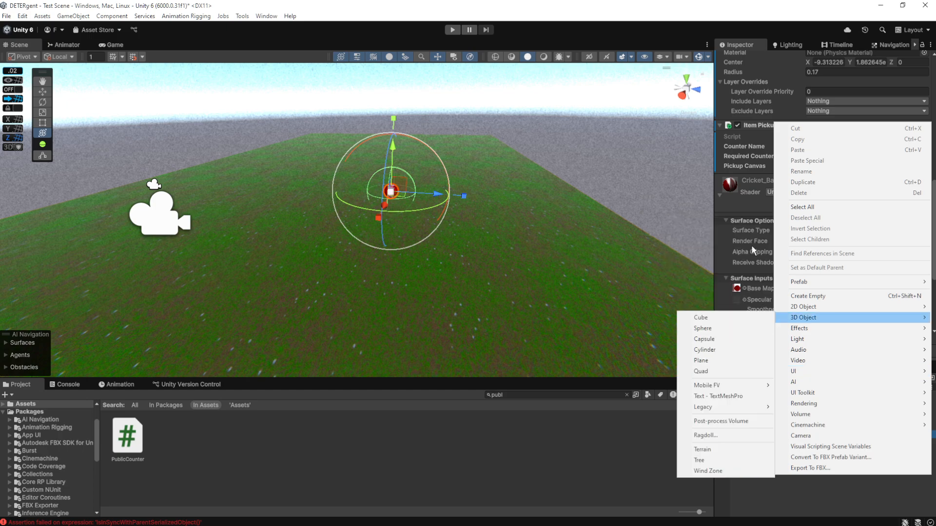
mouse_move(802, 329)
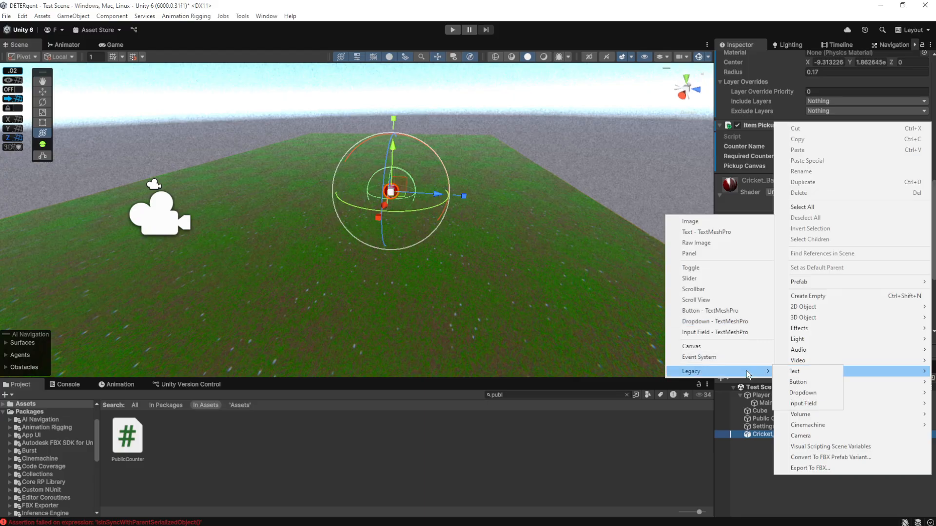
left_click(799, 372)
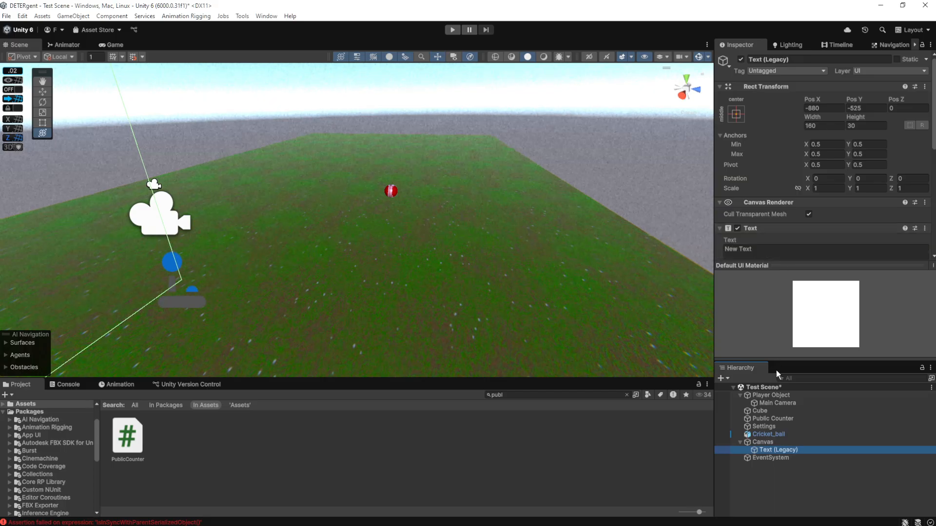
Rename the text's parent Canvas as Pick Up Ball Canvas
left_click(764, 443)
left_click(774, 450)
left_click(768, 442)
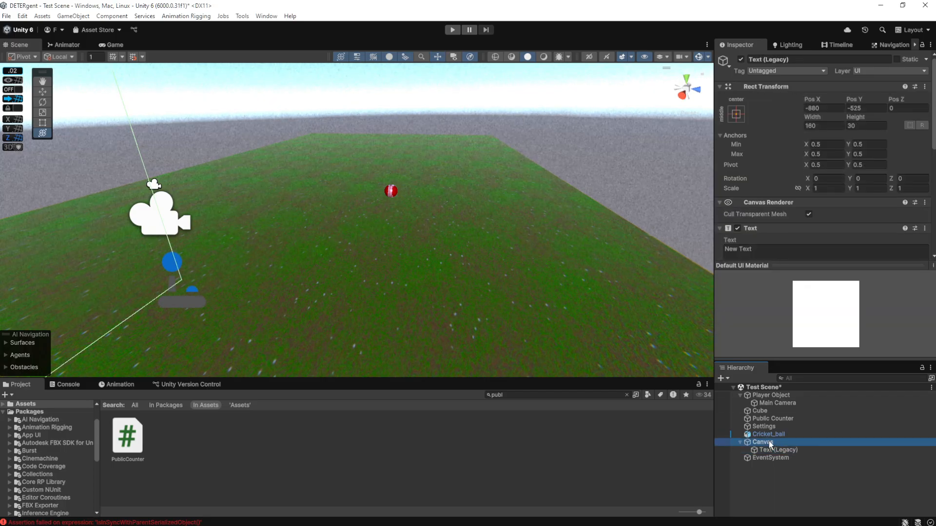
left_click(783, 59)
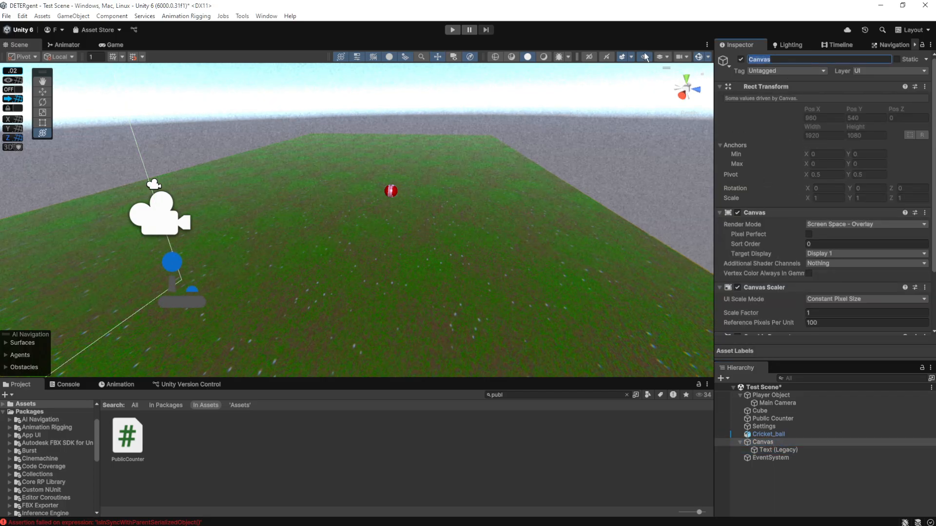
type("Pick Up")
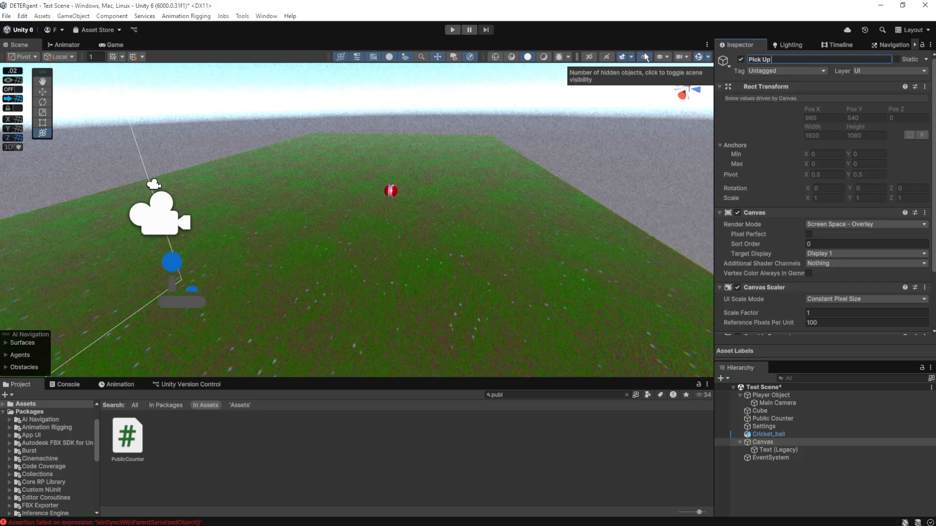
type(" Ball Canvas")
key("Return")
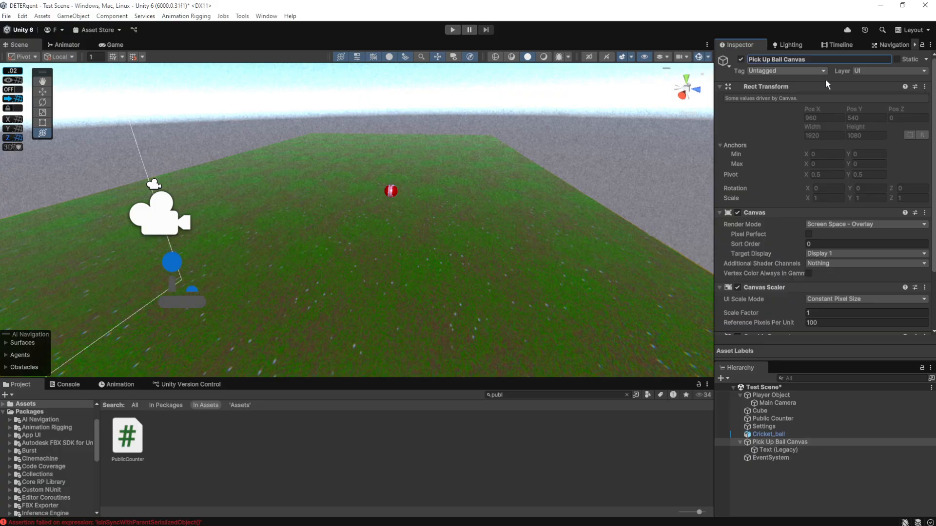
Try renaming the Cricket_ball object as sdfsdfdsg and undo the rename
left_click(773, 433)
left_click(799, 59)
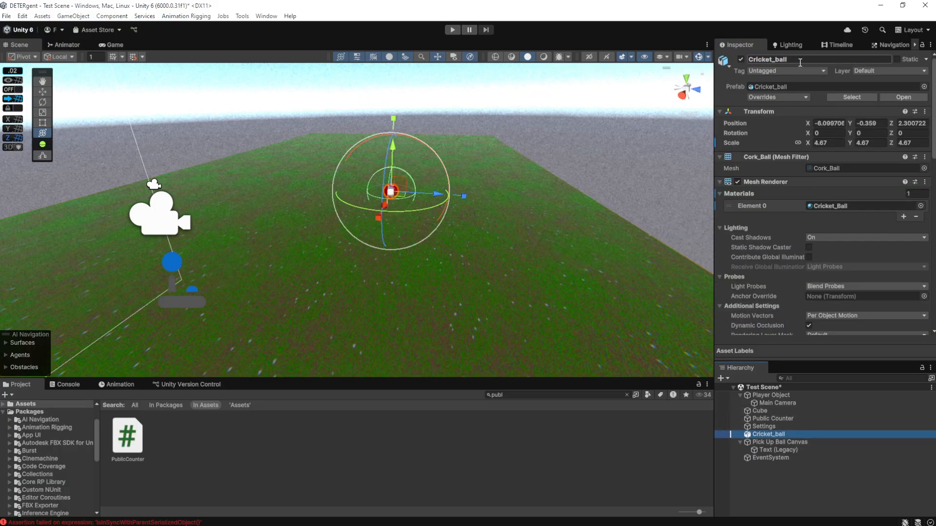
type("sdfsdfdsg")
left_click(789, 416)
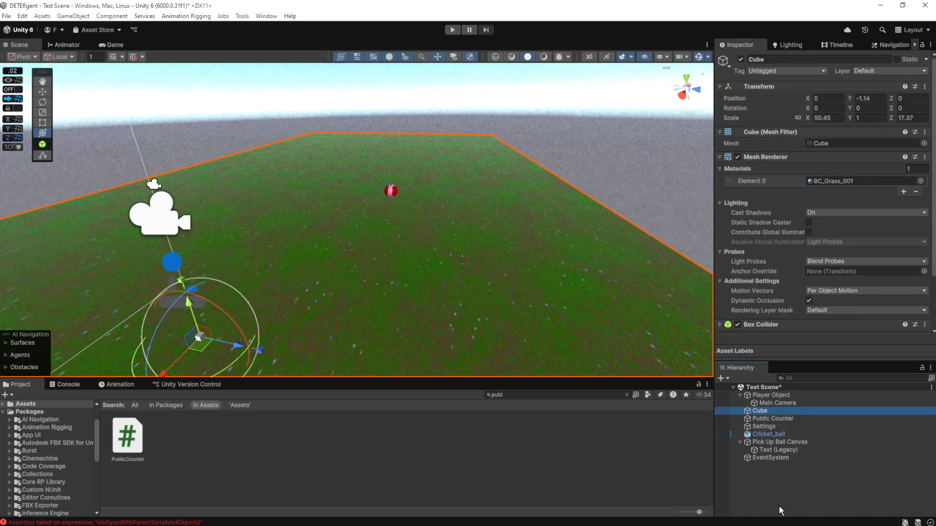
left_click(778, 435)
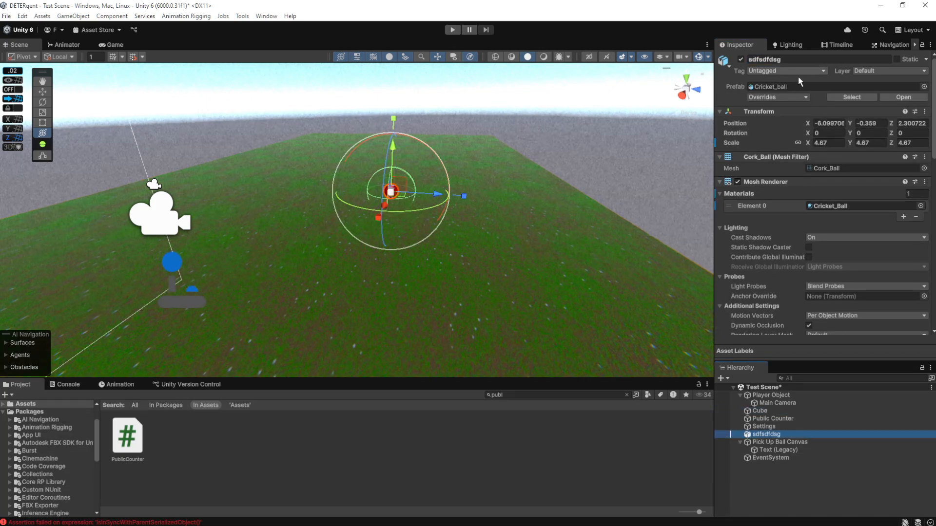
key("ctrl+z")
key("ctrl+y")
key("ctrl+z")
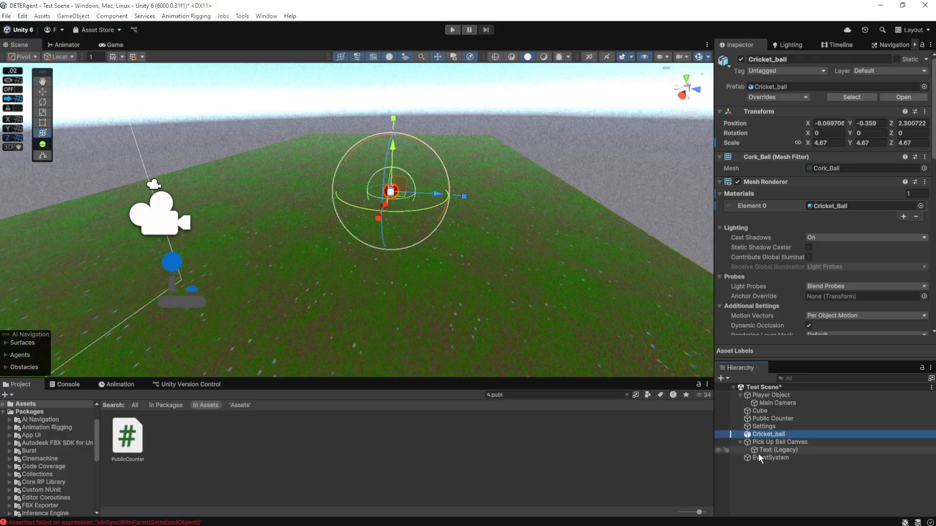
Examine the EventSystem object's components and the input action settings of its Input System UI Input Module
left_click(784, 458)
scroll(800, 245, "down", 3)
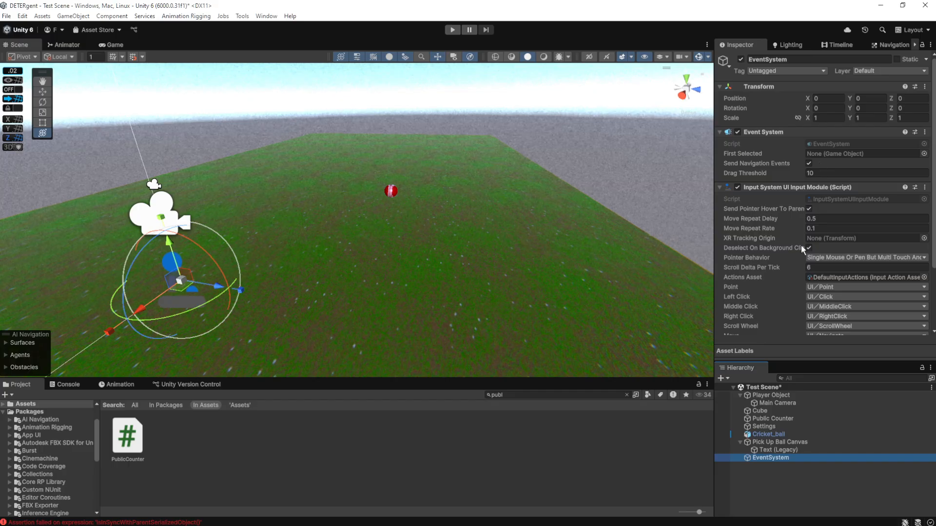
scroll(770, 253, "up", 3)
scroll(770, 257, "down", 3)
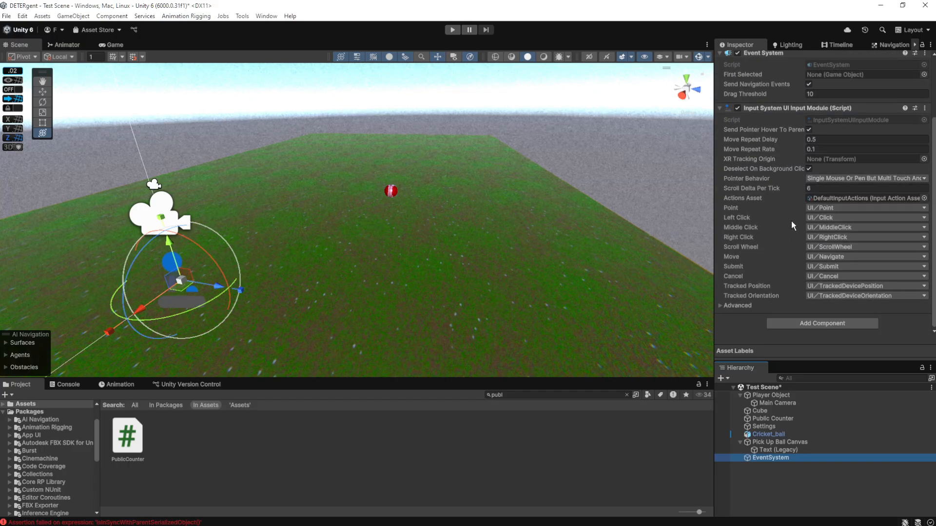
left_click(785, 442)
scroll(781, 241, "up", 5)
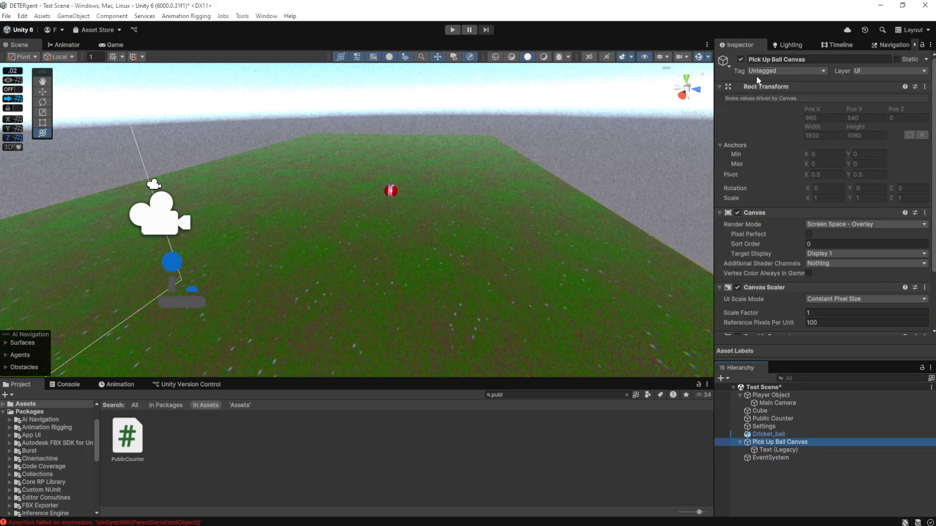
scroll(776, 172, "down", 3)
left_click(780, 458)
scroll(818, 232, "down", 1)
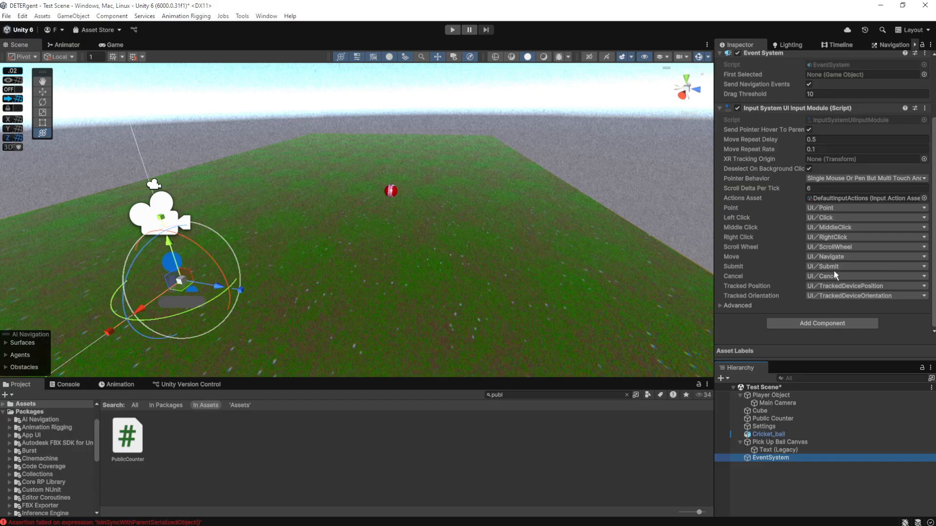
scroll(827, 270, "up", 3)
scroll(814, 219, "down", 3)
scroll(838, 292, "up", 3)
scroll(838, 291, "down", 3)
scroll(838, 289, "up", 3)
scroll(838, 293, "down", 3)
scroll(828, 254, "up", 3)
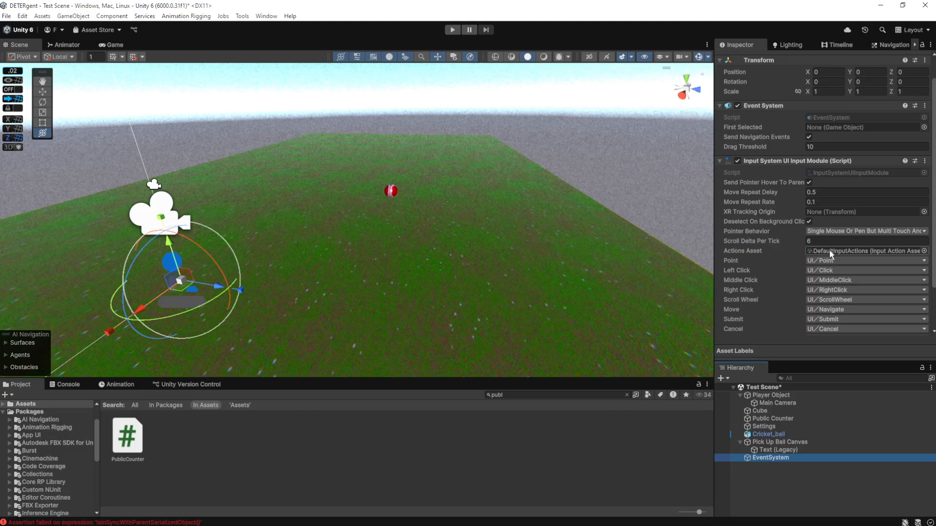
scroll(829, 252, "down", 3)
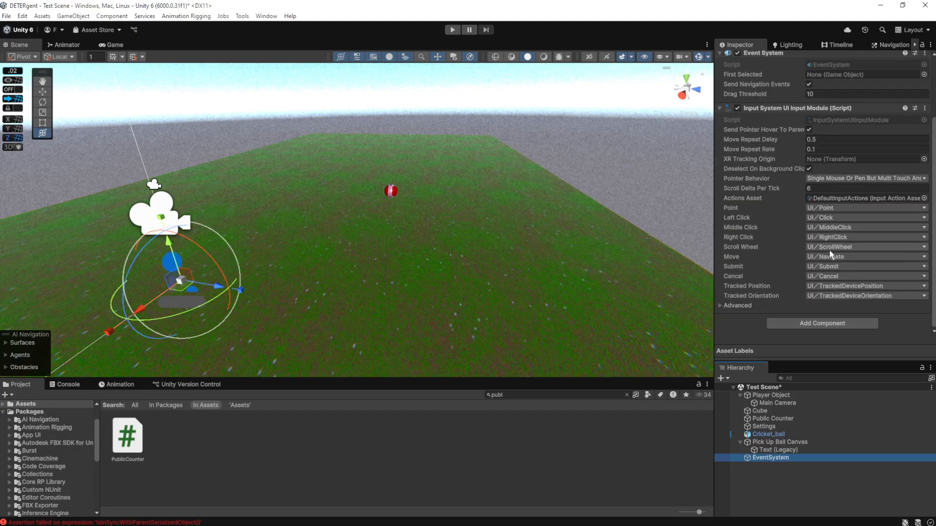
scroll(829, 250, "up", 2)
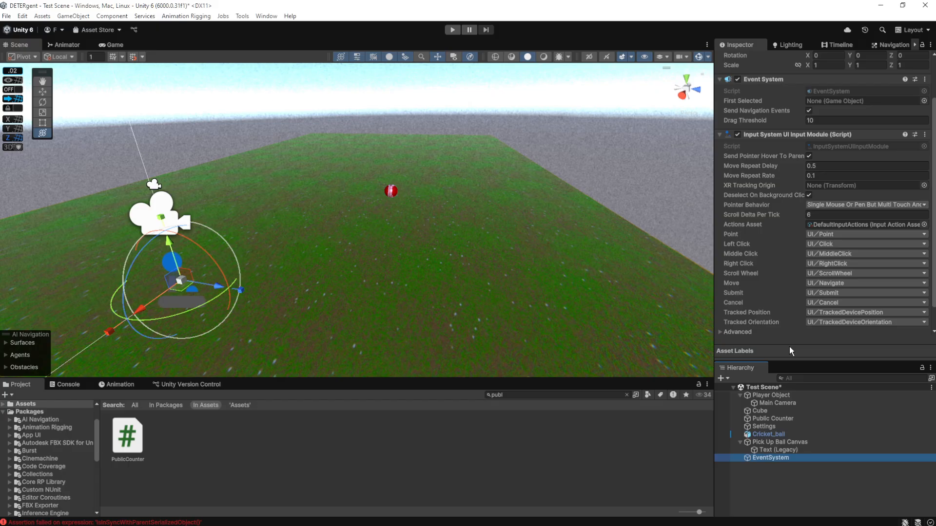
Assign Pick Up Ball Canvas as the Pickup Canvas of the Item Pickup script on Cricket_ball
left_click(787, 442)
left_click(787, 433)
scroll(807, 232, "down", 10)
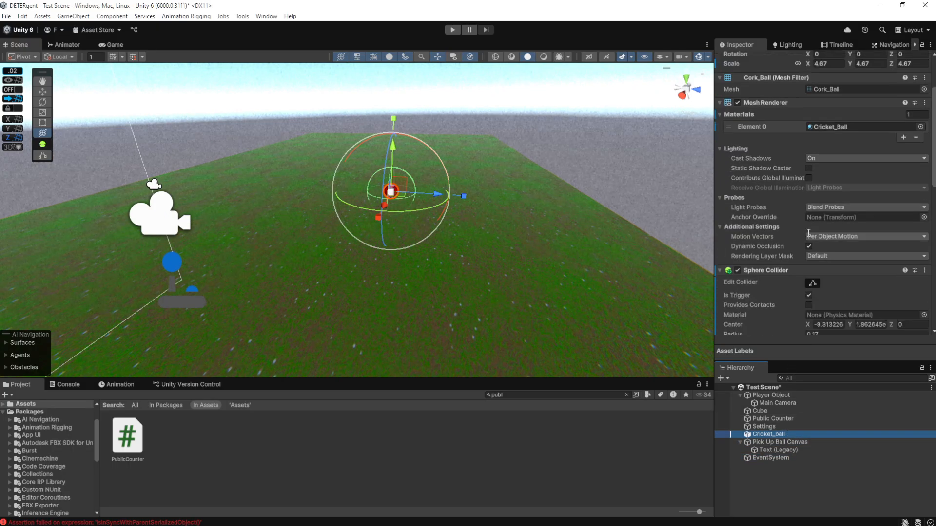
scroll(807, 232, "up", 2)
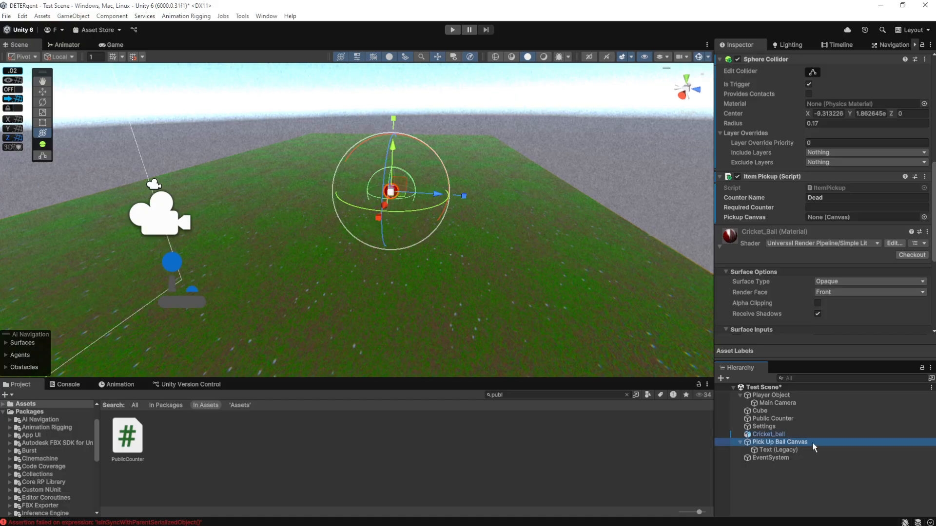
scroll(846, 213, "down", 4)
left_click_drag(845, 183, 848, 159)
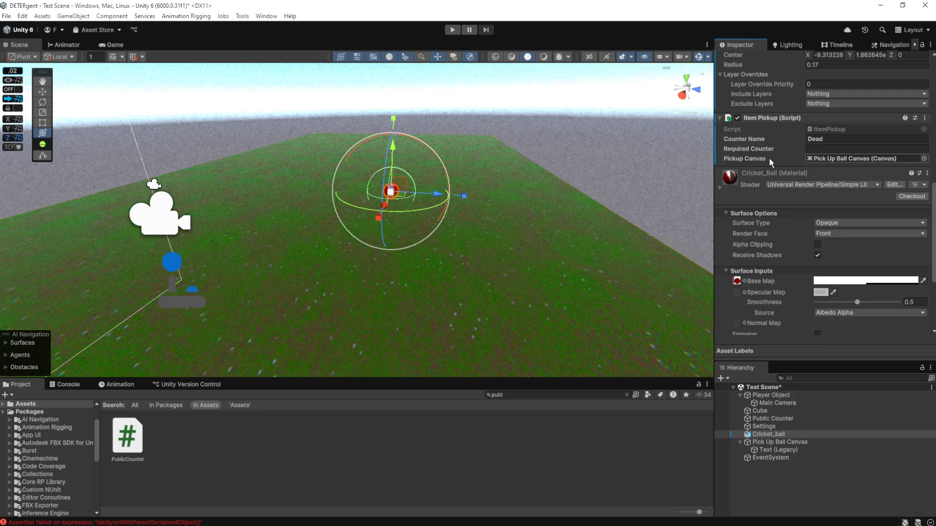
left_click(818, 140)
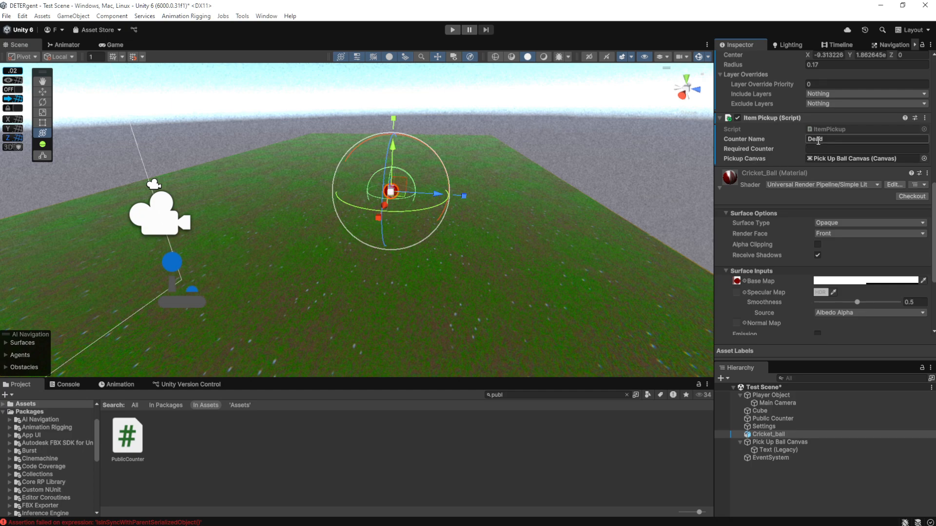
left_click(795, 162)
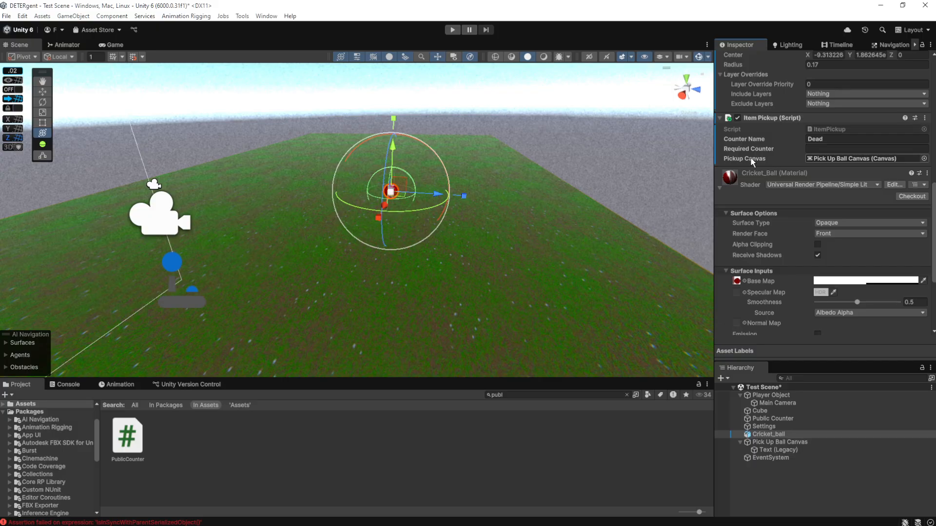
Search the project assets for "itempi" and select the ItemPickup script to preview its code
left_click(544, 395)
type("it")
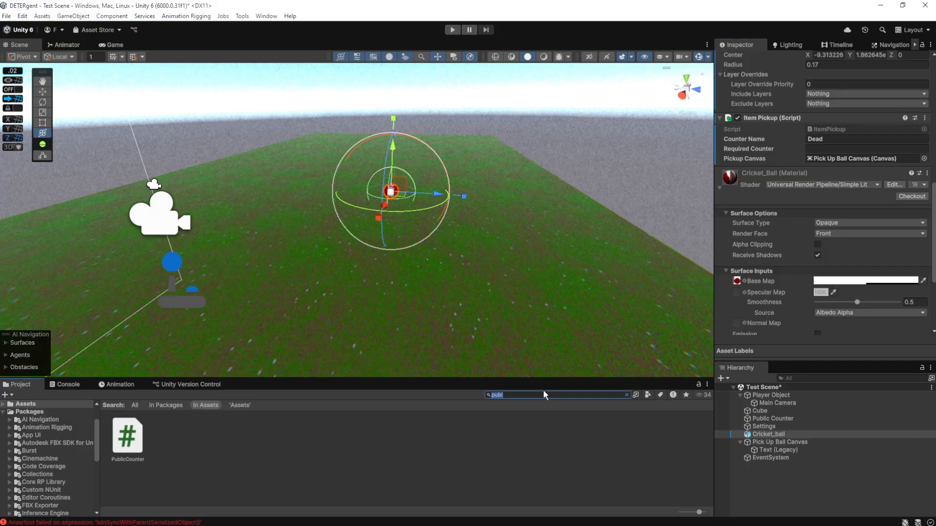
type("empi")
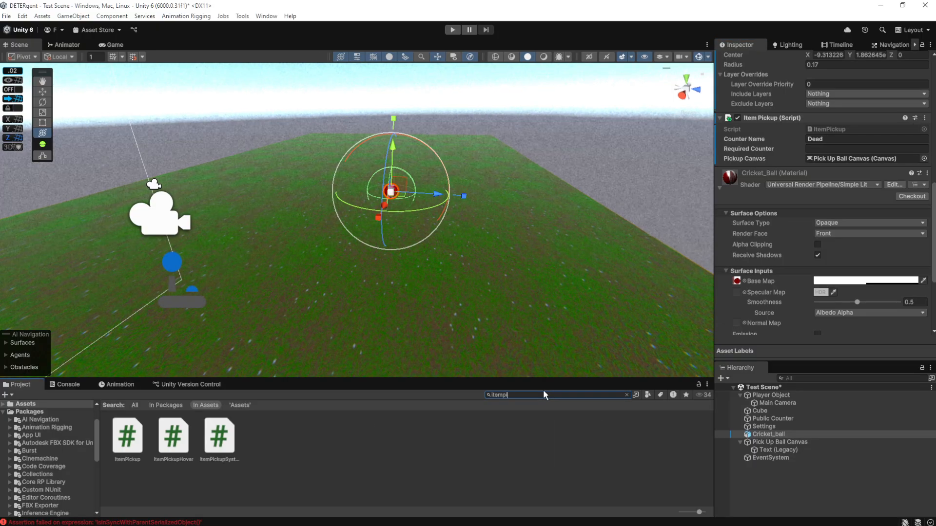
left_click(132, 437)
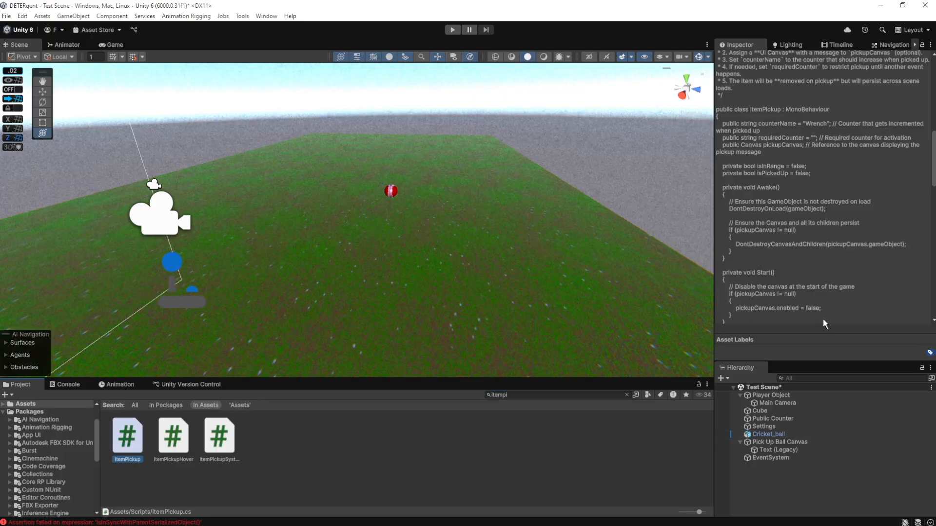
Read the ItemPickup script's variable declarations and its Awake method, including the DontDestroyOnLoad call
scroll(882, 177, "up", 1)
scroll(882, 177, "down", 2)
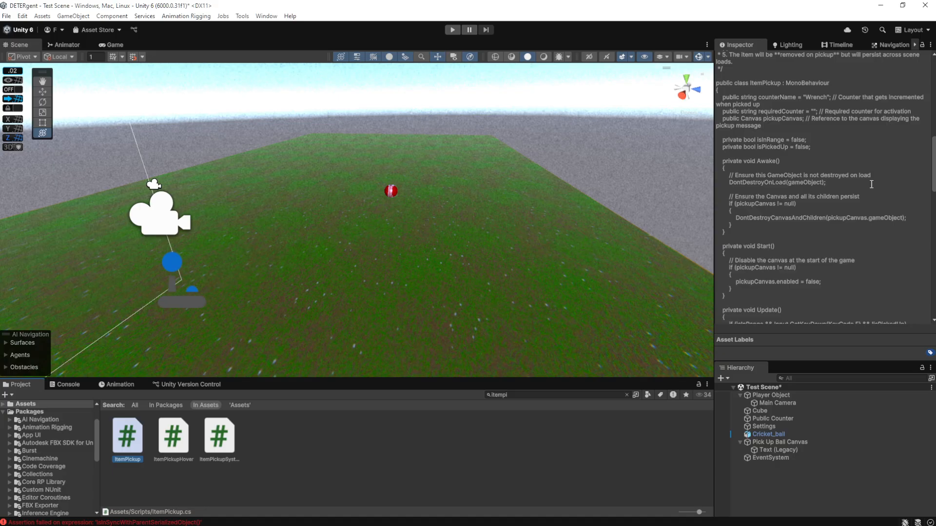
scroll(871, 185, "down", 1)
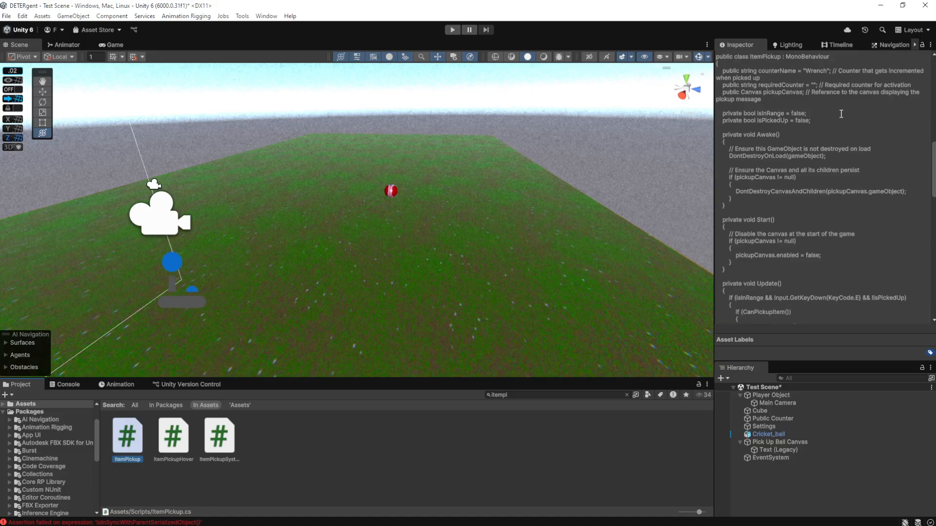
scroll(887, 134, "down", 1)
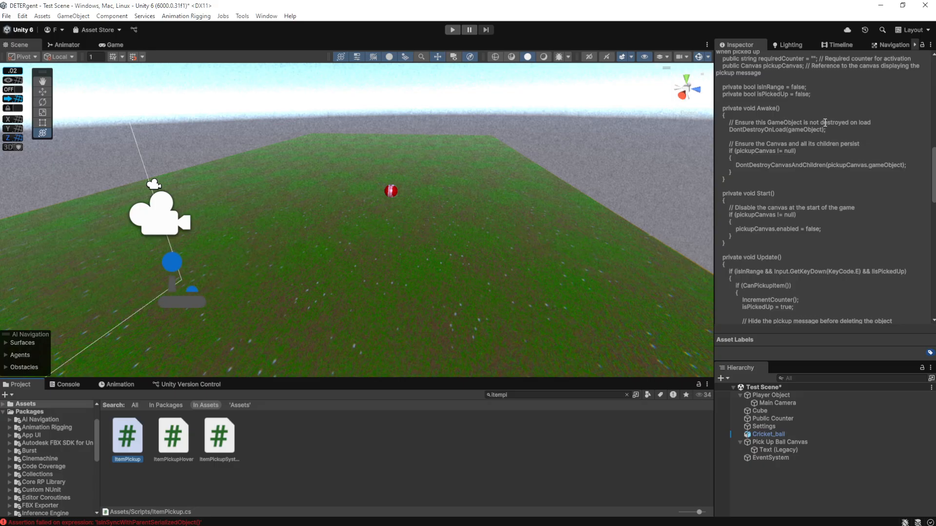
left_click_drag(827, 132, 745, 125)
left_click(745, 125)
left_click_drag(826, 130, 717, 121)
left_click(763, 126)
scroll(804, 146, "down", 1)
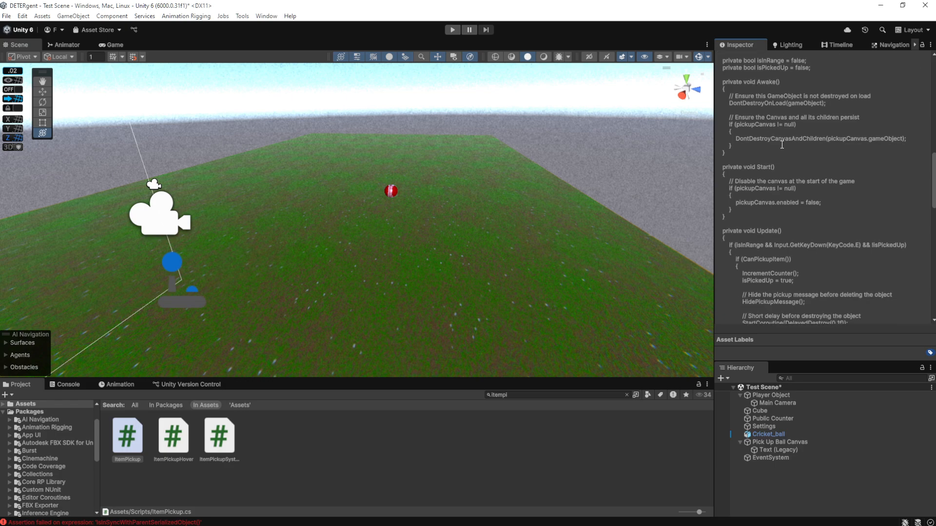
scroll(783, 144, "down", 1)
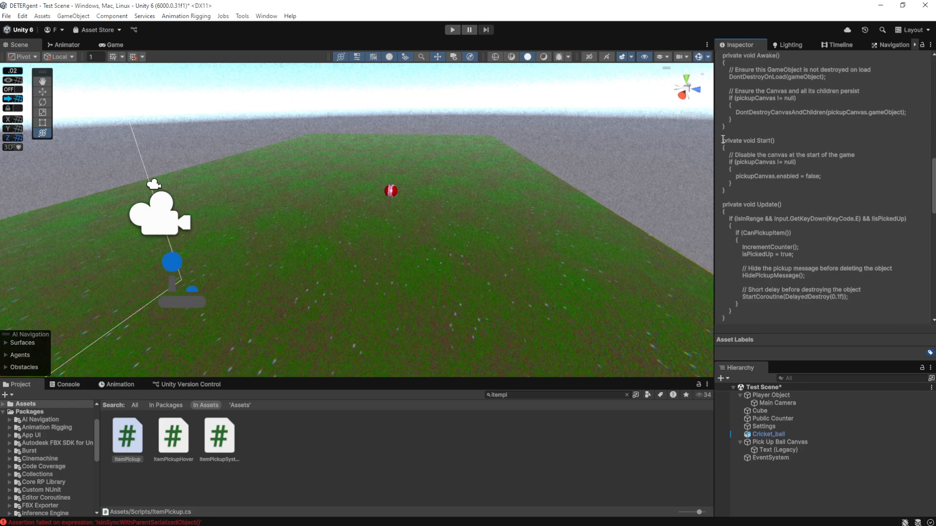
Read the ItemPickup script's Start, Update, CanPickupItem and OnTriggerEnter methods, including the Player tag comparison
triple_click(755, 141)
scroll(799, 141, "up", 1)
scroll(797, 170, "down", 1)
left_click(746, 153)
scroll(751, 165, "down", 3)
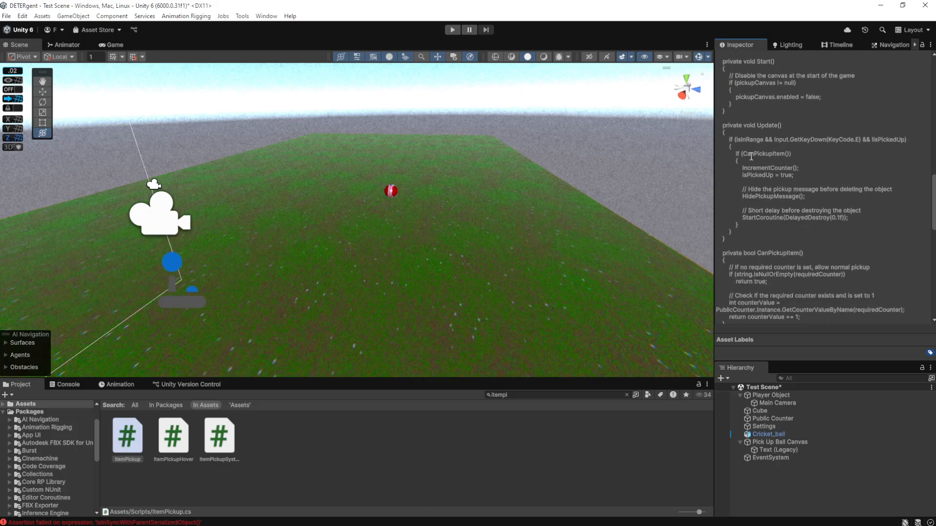
scroll(859, 199, "down", 4)
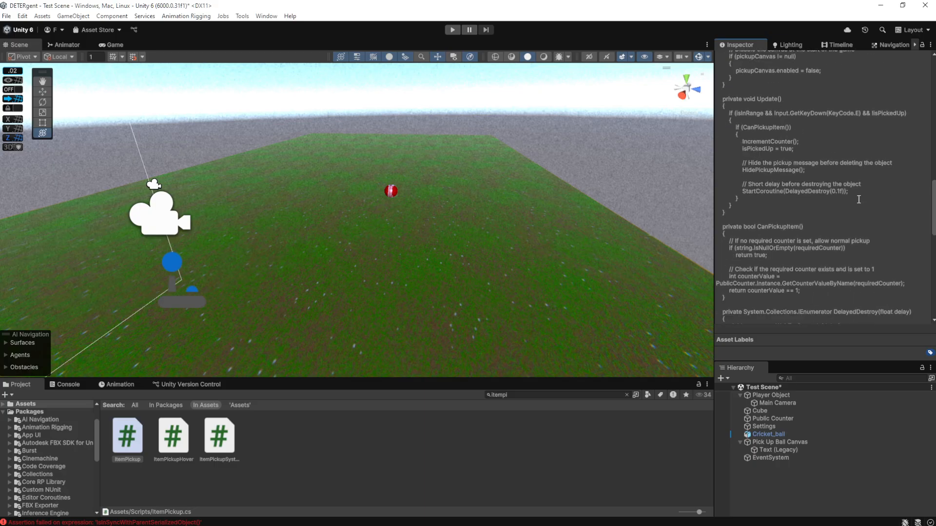
scroll(859, 200, "down", 4)
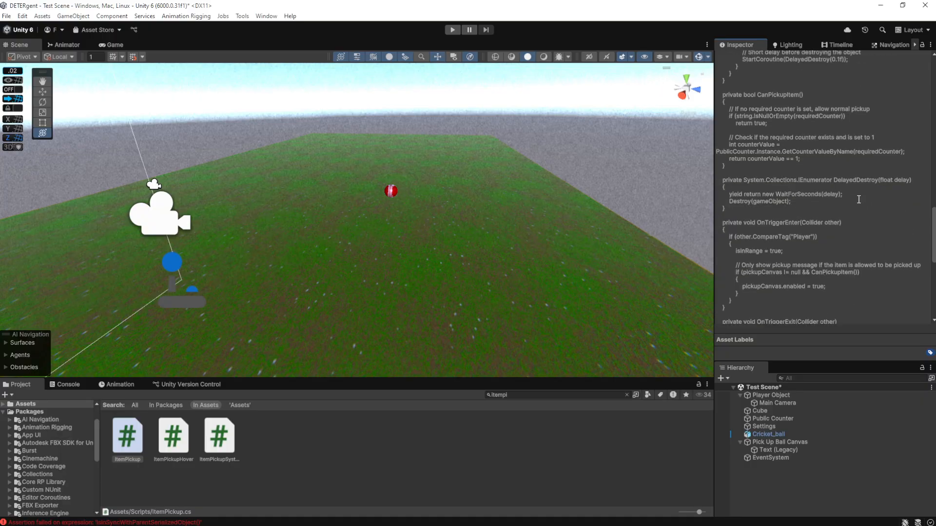
left_click_drag(720, 170, 852, 174)
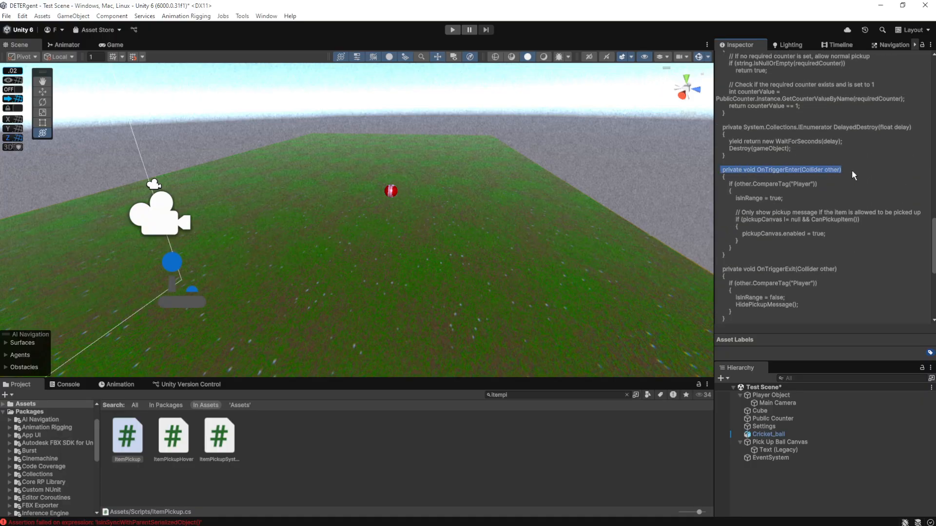
left_click(726, 183)
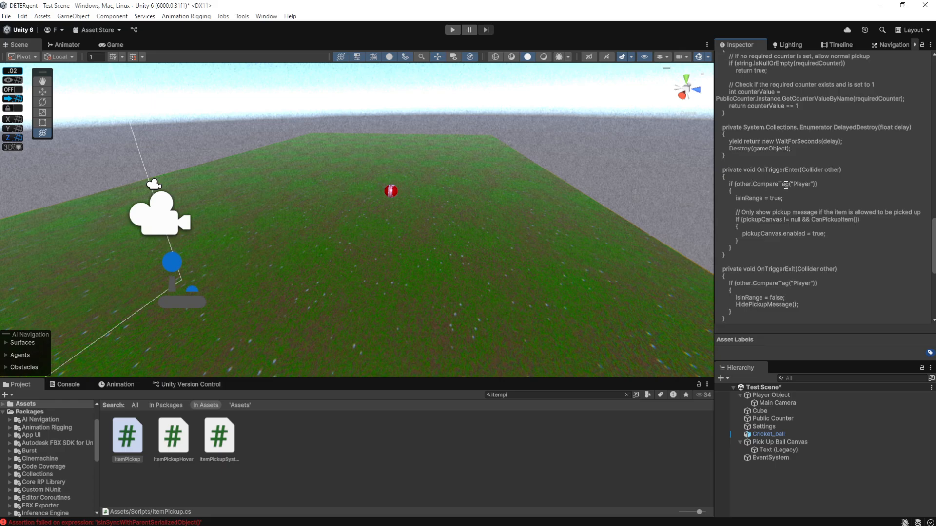
Set the tag of Player Object to Player
left_click(800, 394)
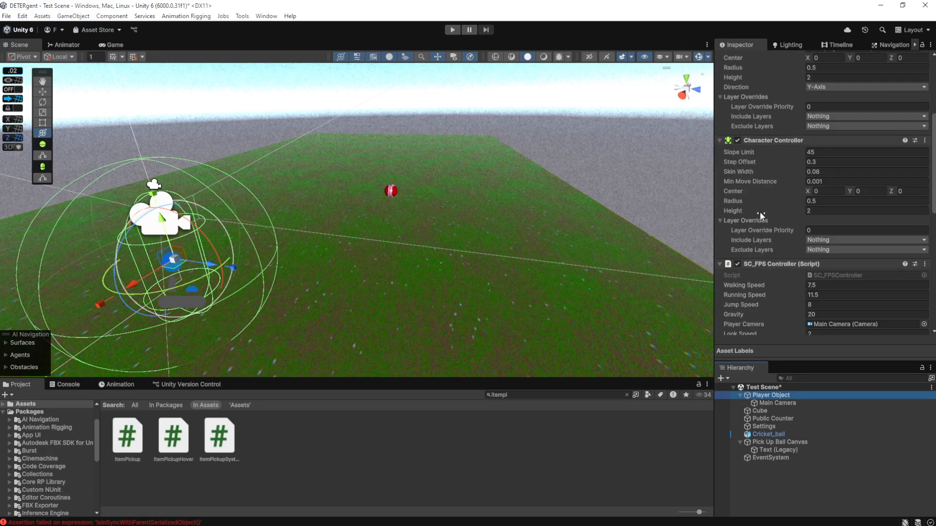
left_click(785, 71)
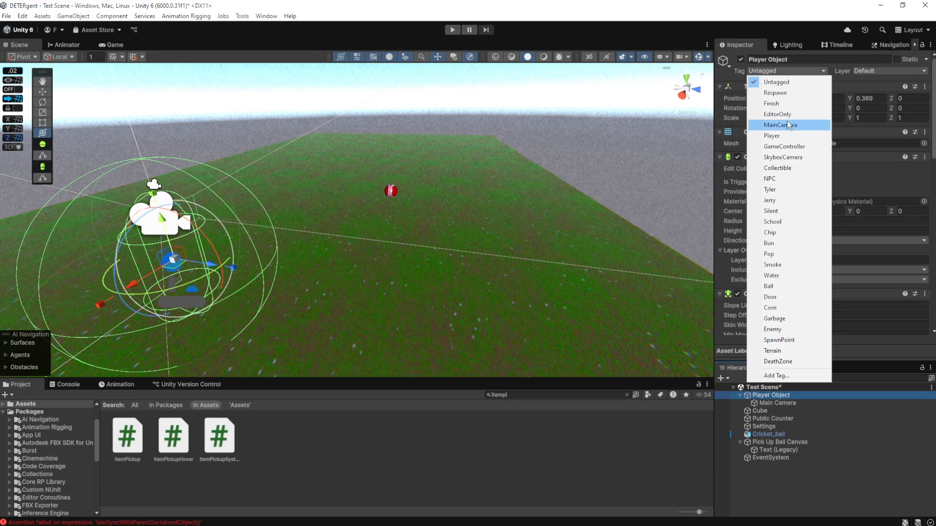
left_click(783, 137)
Open the project's tag settings to examine the list of tags, and return to Player Object
left_click(785, 71)
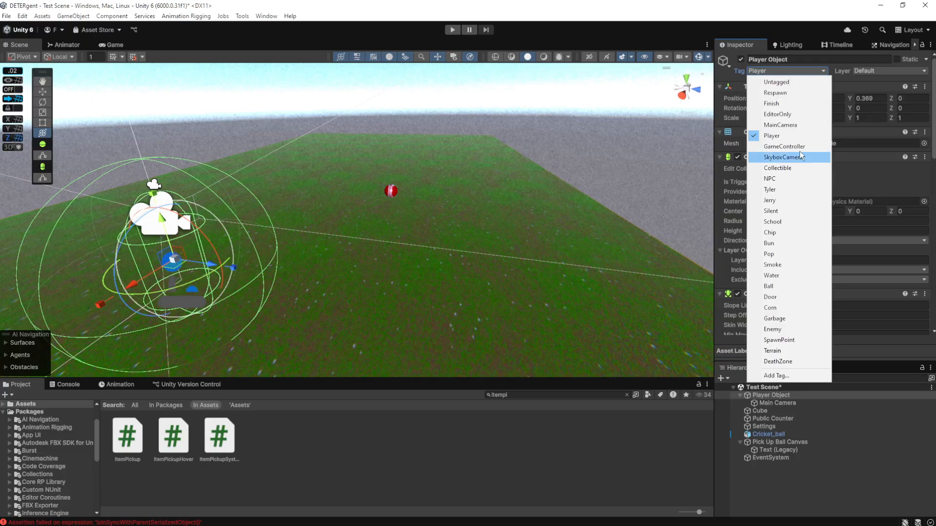
left_click(787, 375)
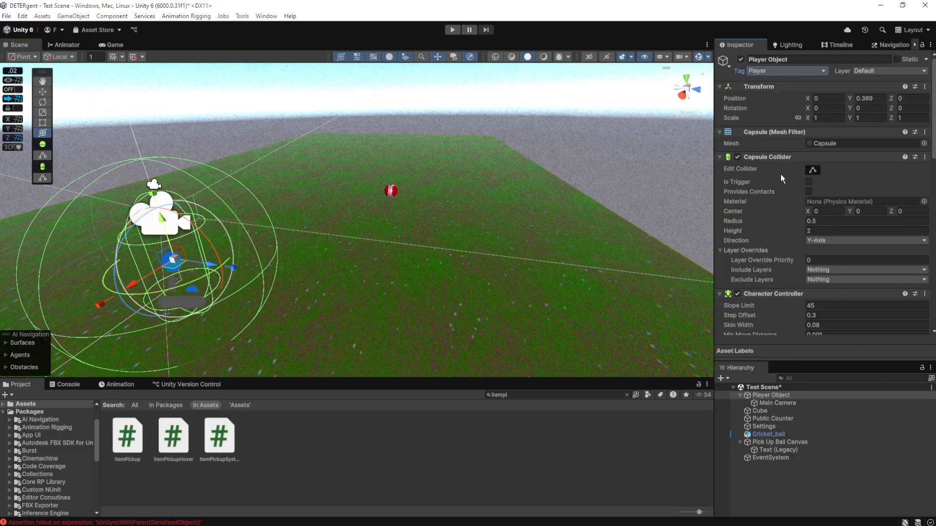
scroll(806, 135, "down", 3)
scroll(807, 267, "up", 3)
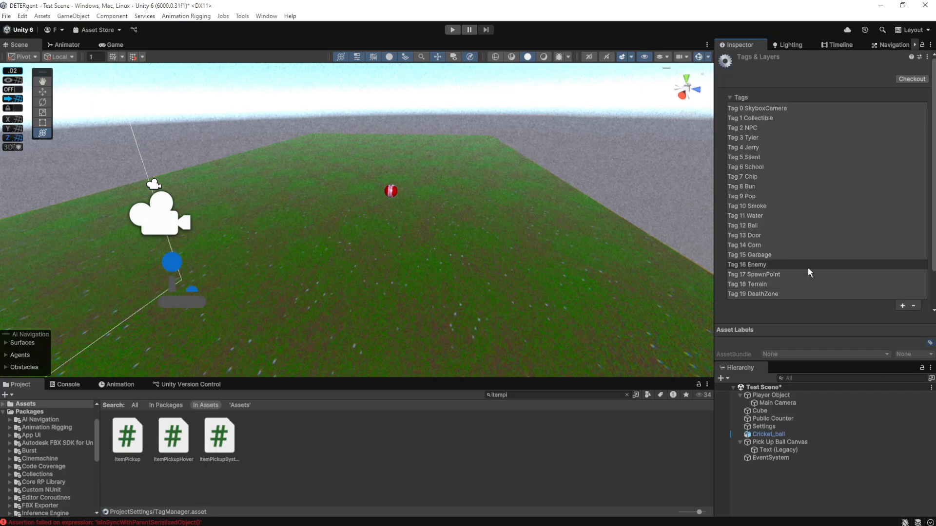
mouse_move(761, 525)
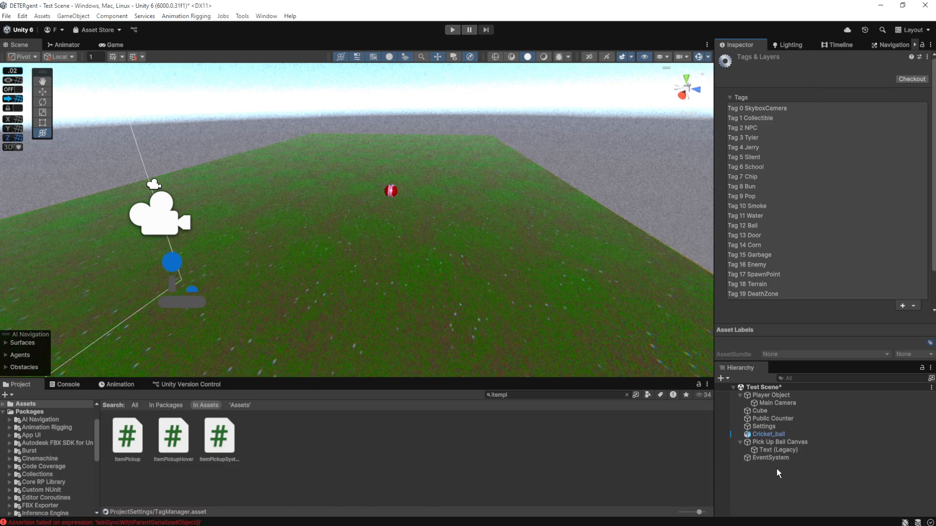
left_click(778, 396)
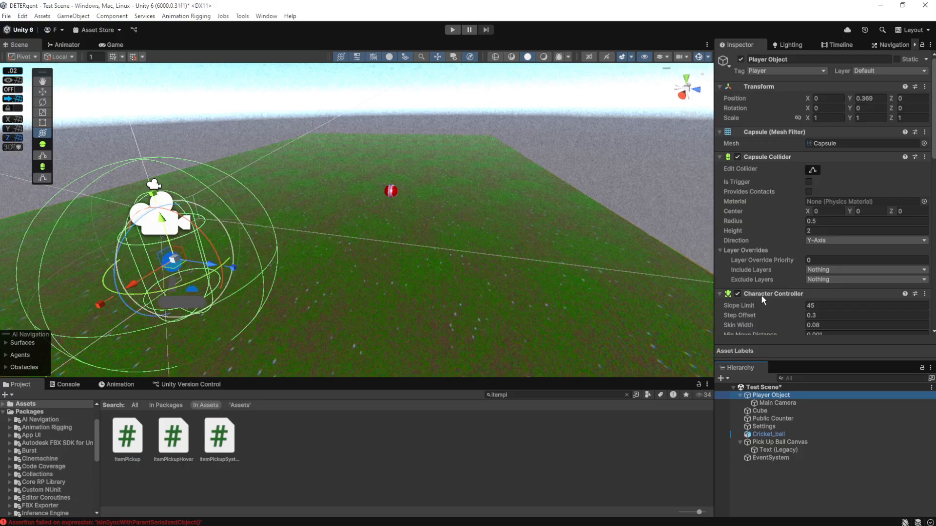
Examine Cricket_ball's Sphere Collider and Item Pickup settings and its placement relative to the player
left_click(780, 433)
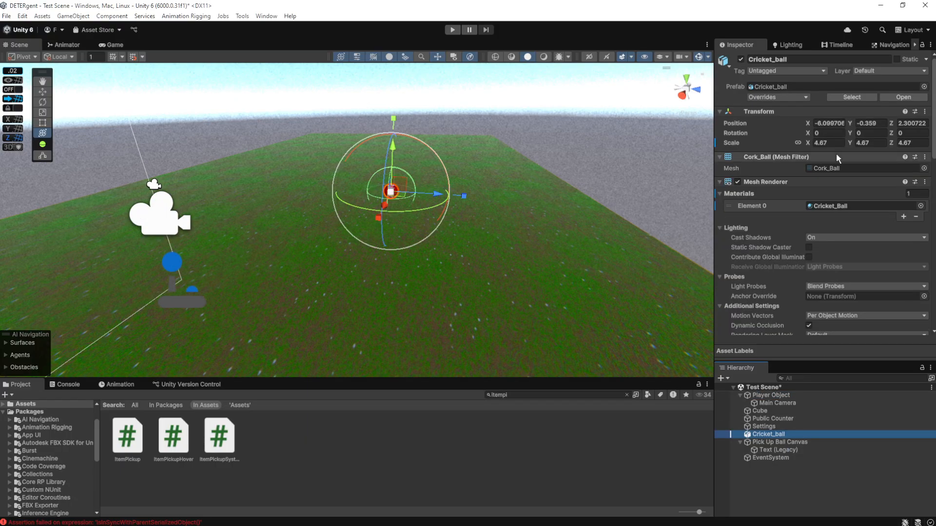
scroll(835, 153, "down", 1)
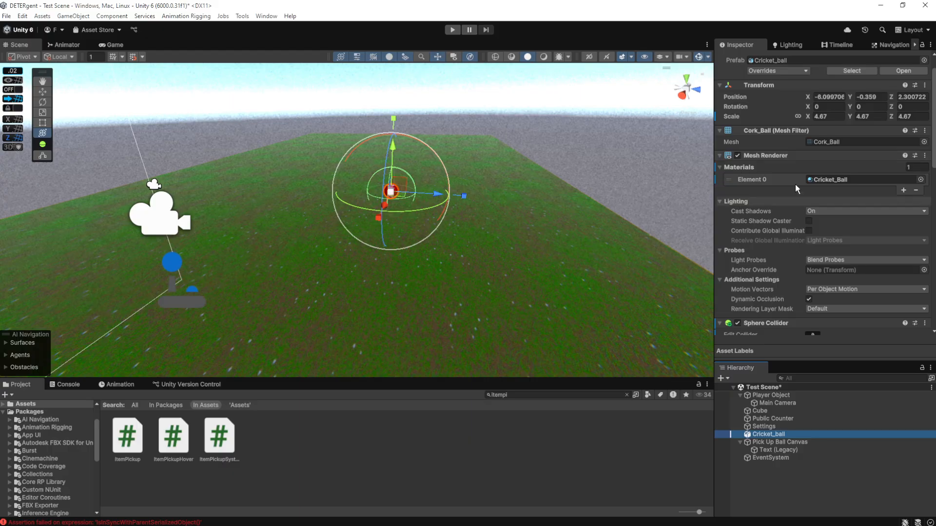
scroll(794, 184, "down", 10)
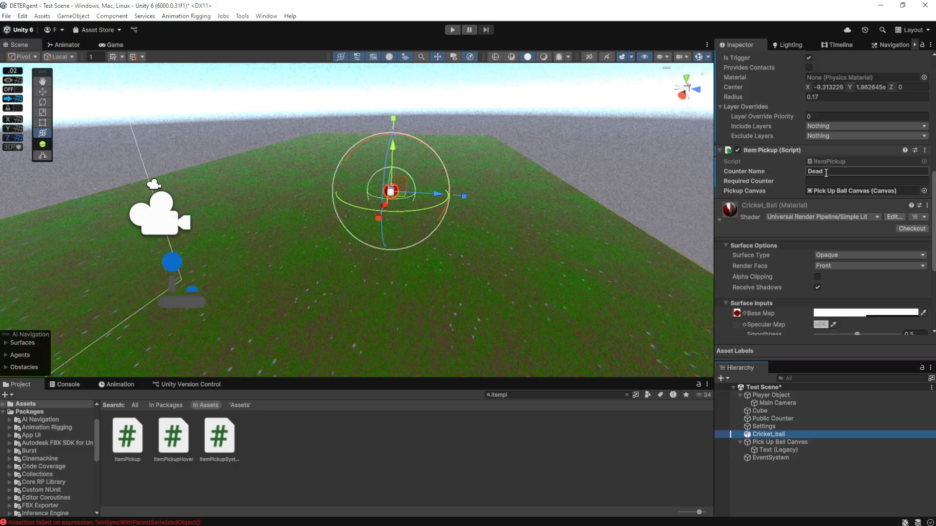
key("w")
right_click_drag(413, 255, 454, 265)
key("d")
key("w")
key("s")
right_click_drag(528, 222, 414, 221)
key("w")
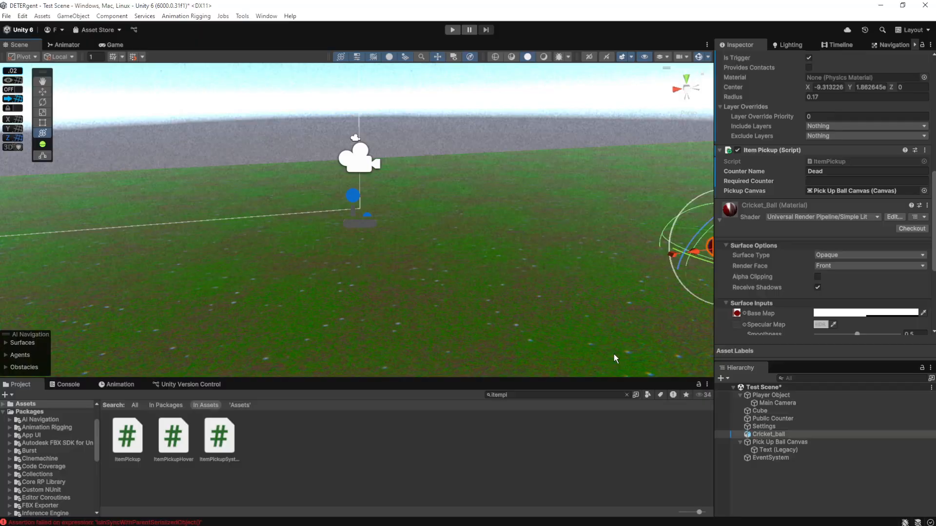
Compare the colliders and components of Player Object and Cricket_ball by selecting each in the scene
left_click(770, 396)
right_click_drag(381, 267, 513, 271)
left_click(498, 219)
left_click(548, 259)
right_click_drag(509, 149, 401, 139)
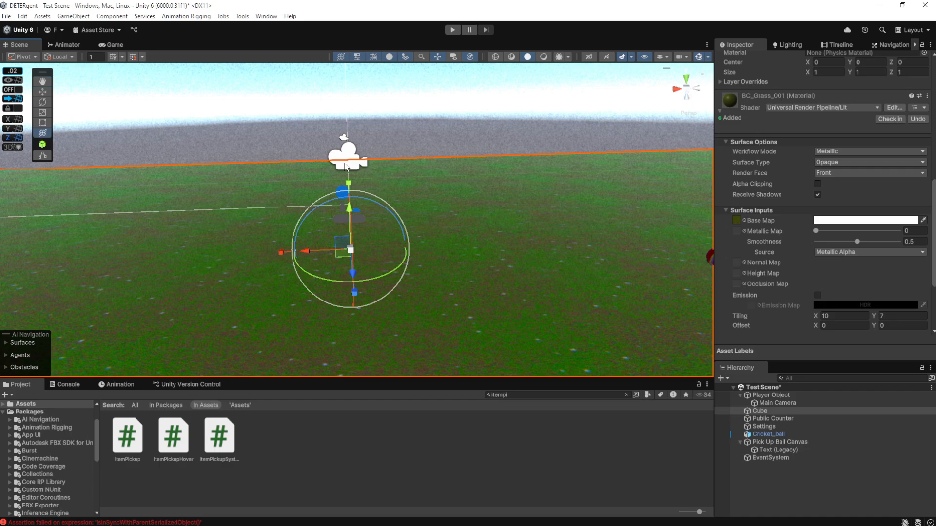
left_click(349, 155)
right_click_drag(349, 155, 548, 220)
left_click(535, 209)
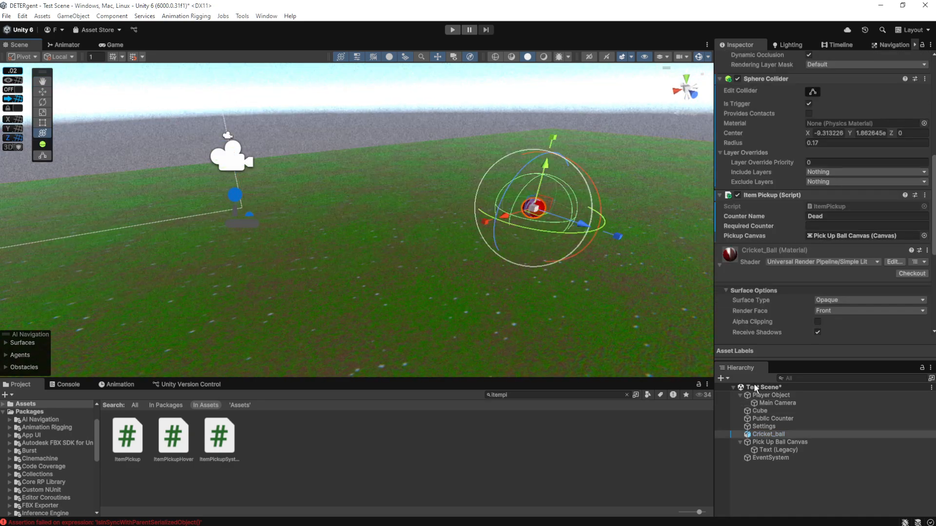
left_click(771, 395)
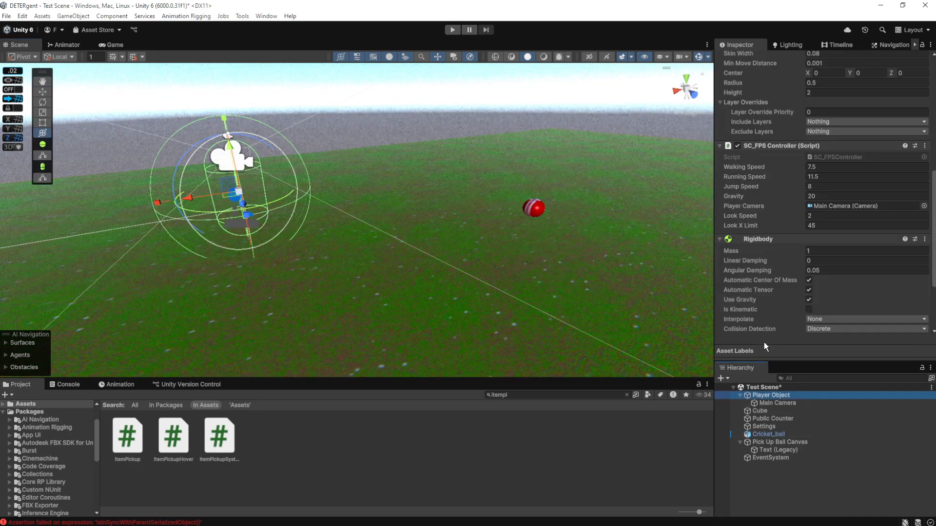
left_click(535, 209)
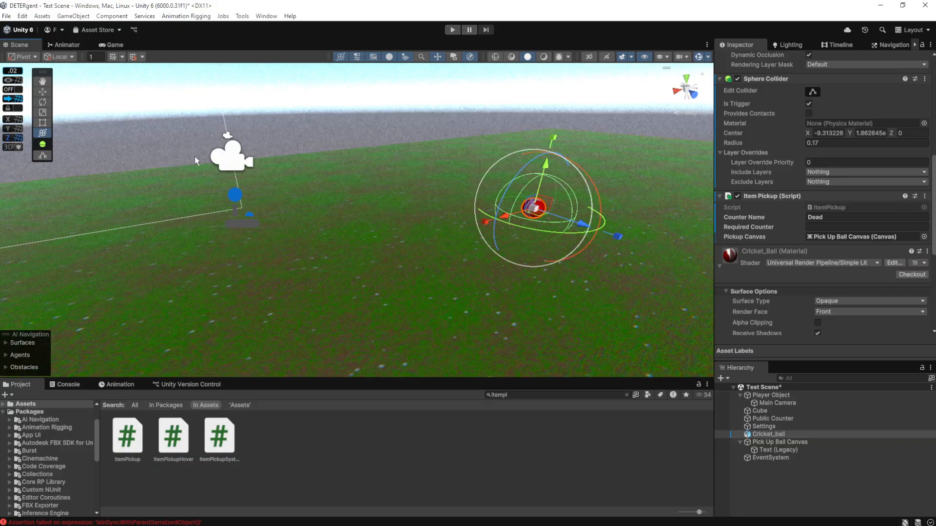
left_click(765, 392)
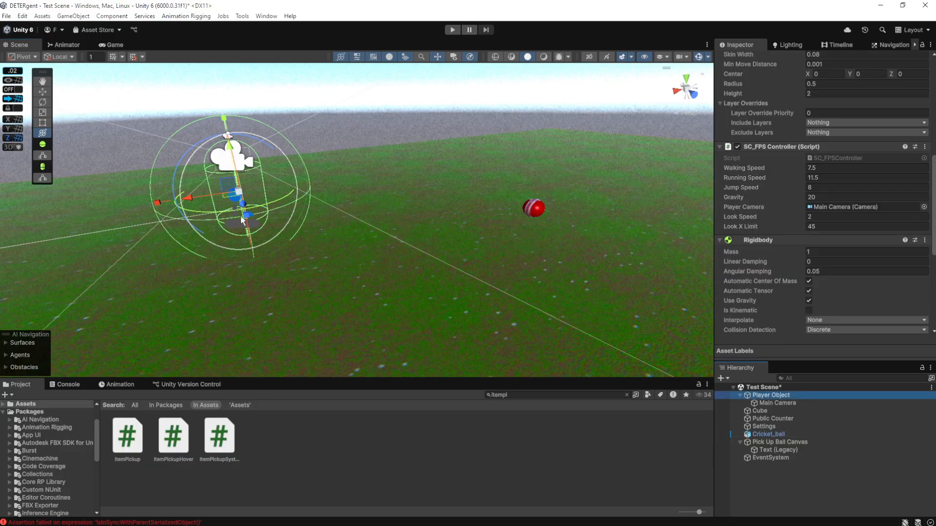
Review the pickup canvas's text object, Player Object and the Item Pickup settings on Cricket_ball
left_click(800, 442)
left_click(793, 450)
scroll(782, 232, "down", 3)
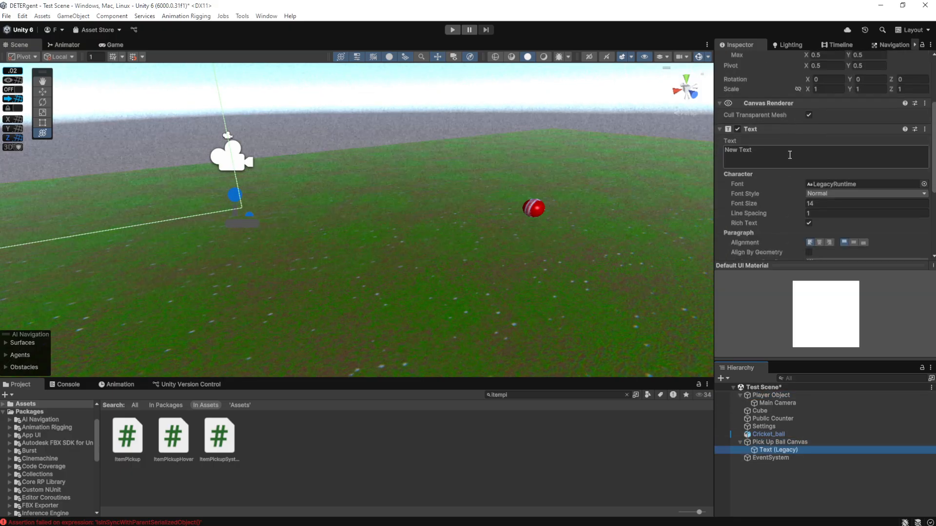
left_click(798, 402)
left_click(795, 396)
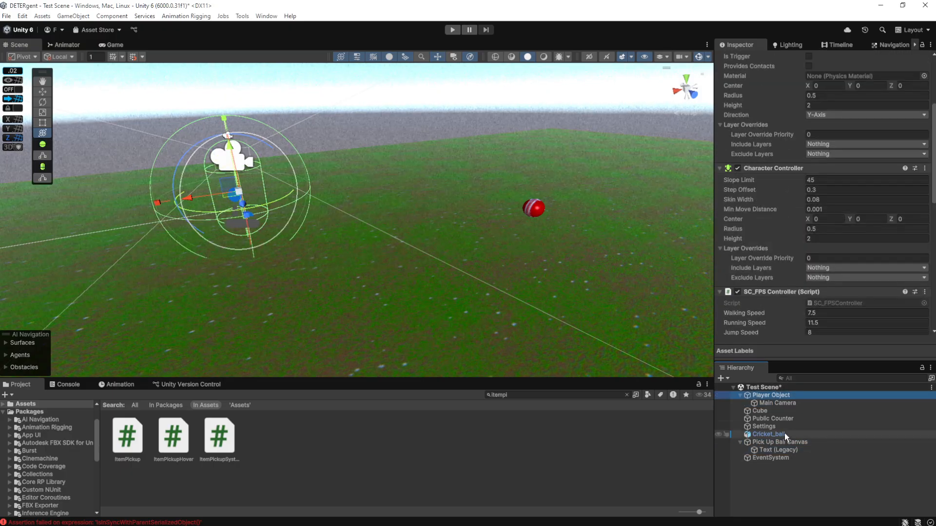
left_click(784, 433)
scroll(793, 235, "down", 5)
scroll(792, 235, "down", 3)
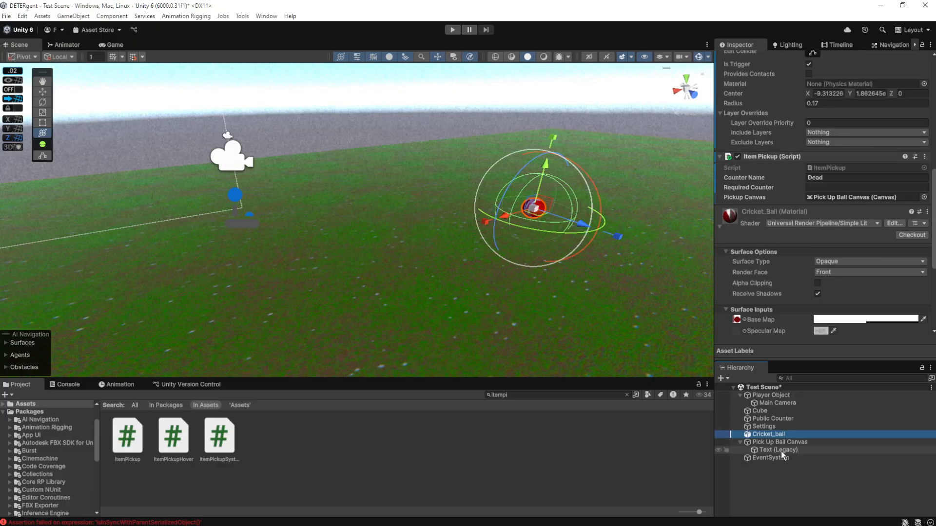
scroll(756, 201, "down", 2)
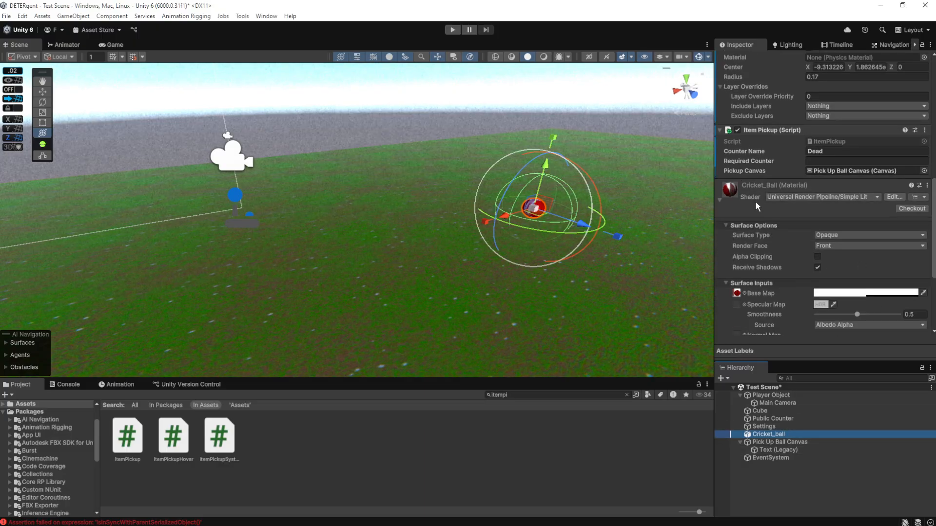
scroll(772, 171, "down", 3)
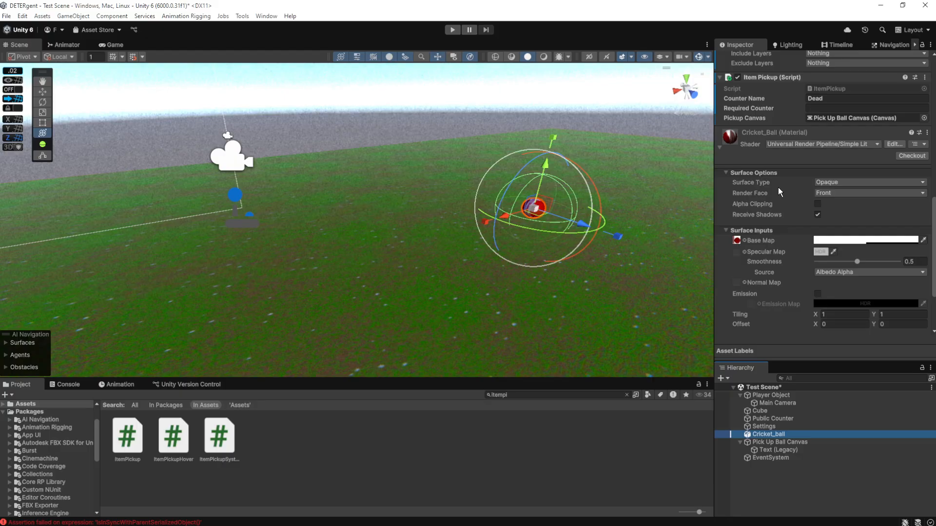
Replace the text of the Text (Legacy) object under Pick Up Ball Canvas with "Press E To Pickup"
left_click(797, 450)
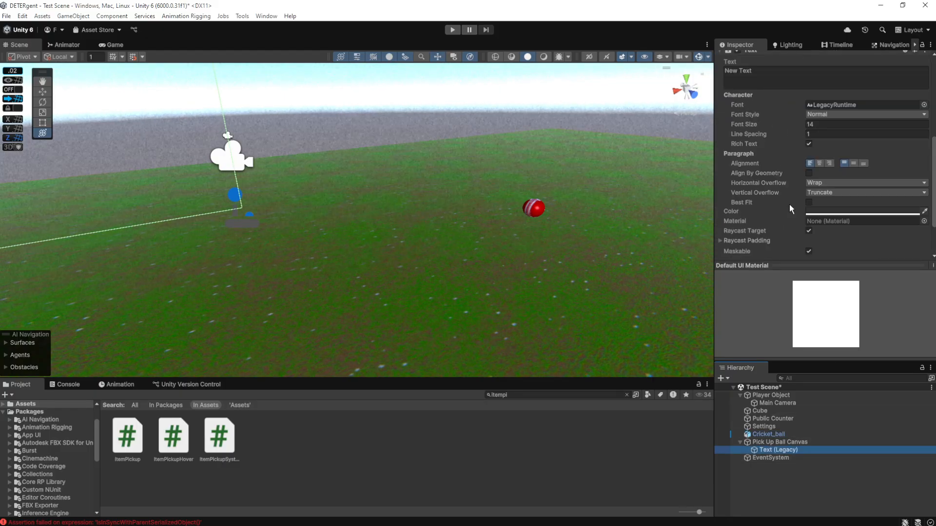
scroll(788, 202, "up", 2)
left_click(764, 102)
key("ctrl+a")
type("Pi")
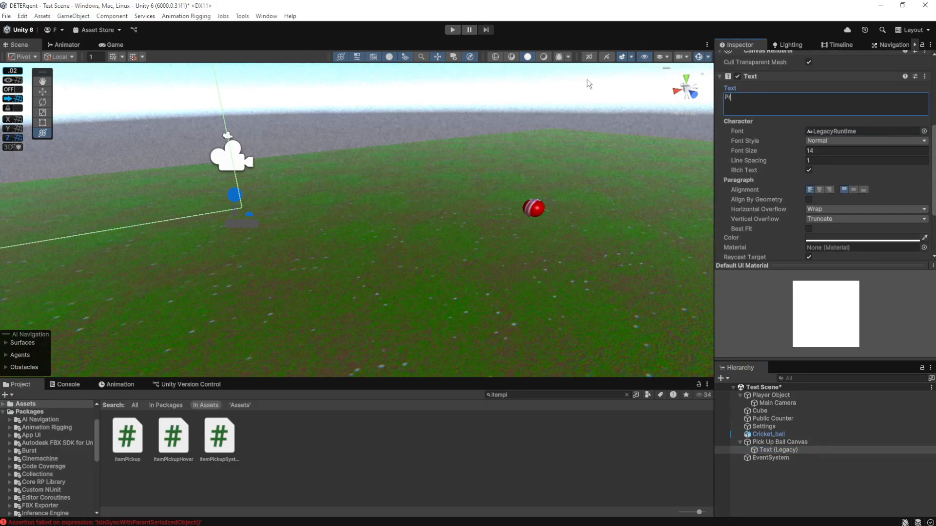
type("ess E To Pickup")
scroll(747, 227, "up", 2)
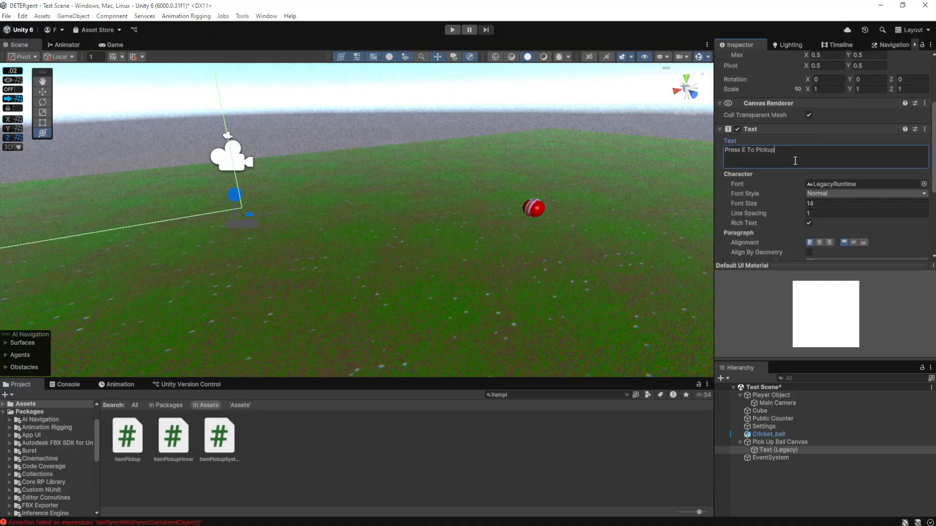
Read through the ItemPickup script's code, focusing on the key condition in Update() and the pickup and trigger functions
left_click(127, 440)
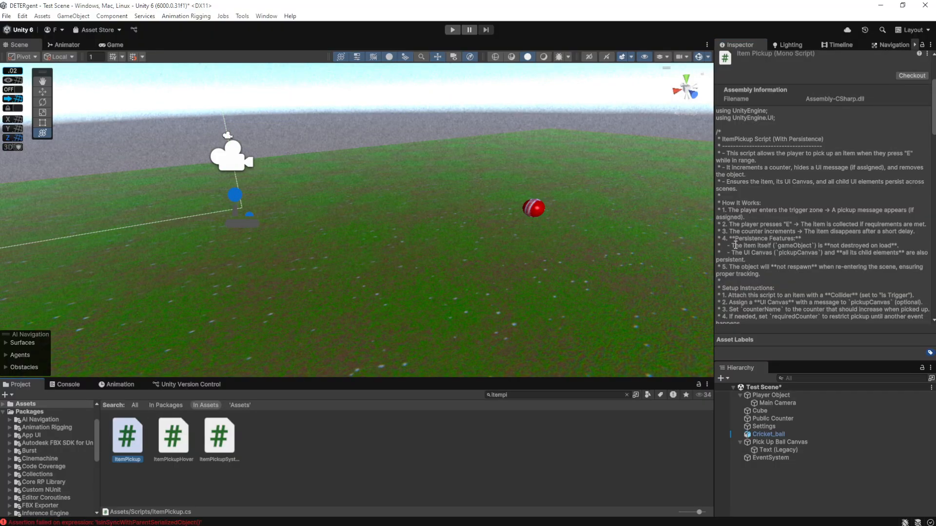
scroll(780, 196, "down", 5)
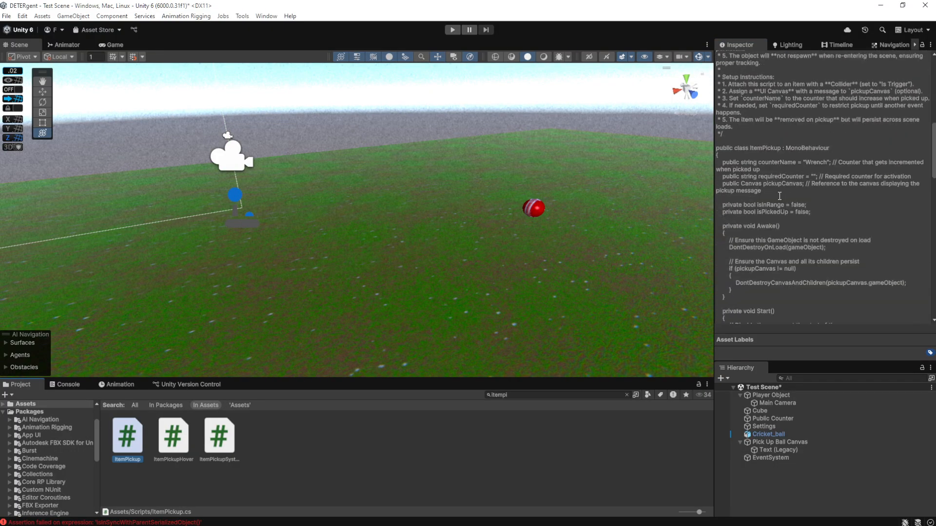
scroll(780, 195, "down", 4)
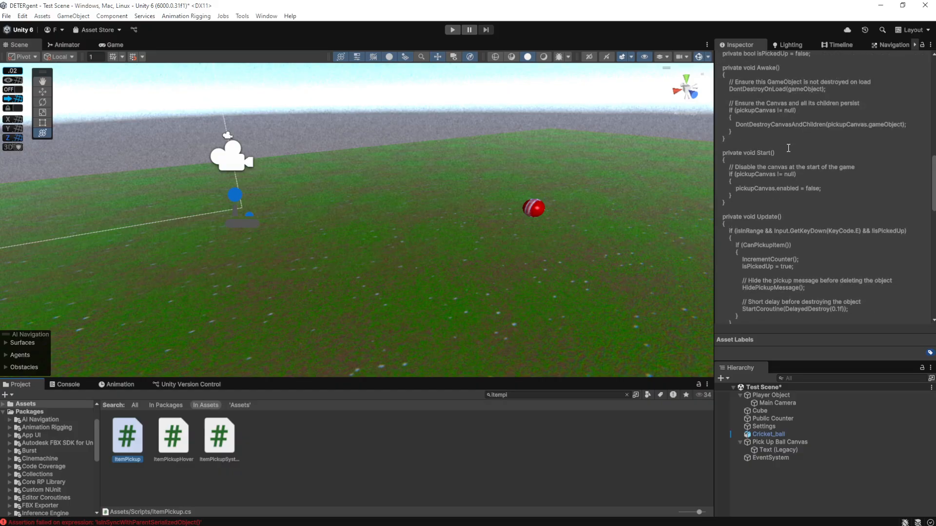
scroll(788, 147, "down", 2)
left_click_drag(916, 129, 786, 153)
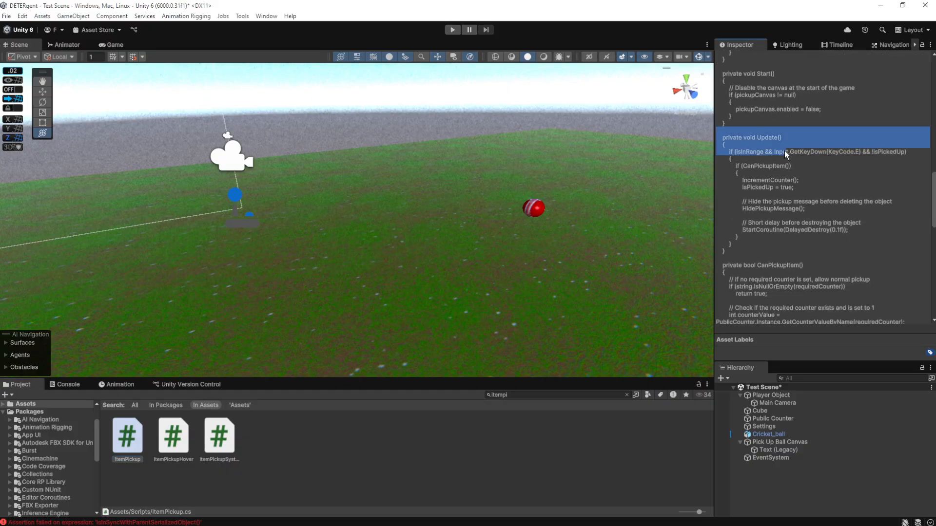
left_click(785, 153)
left_click_drag(727, 149, 897, 150)
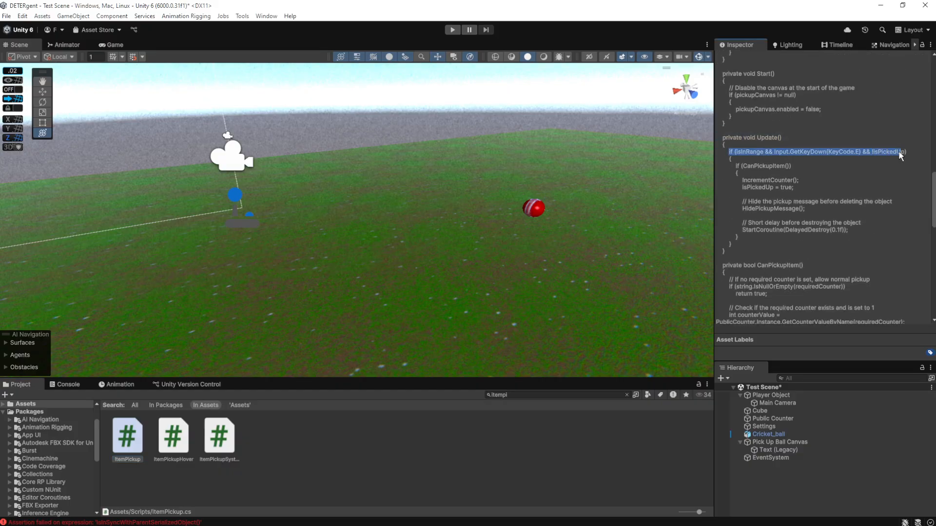
scroll(905, 151, "down", 5)
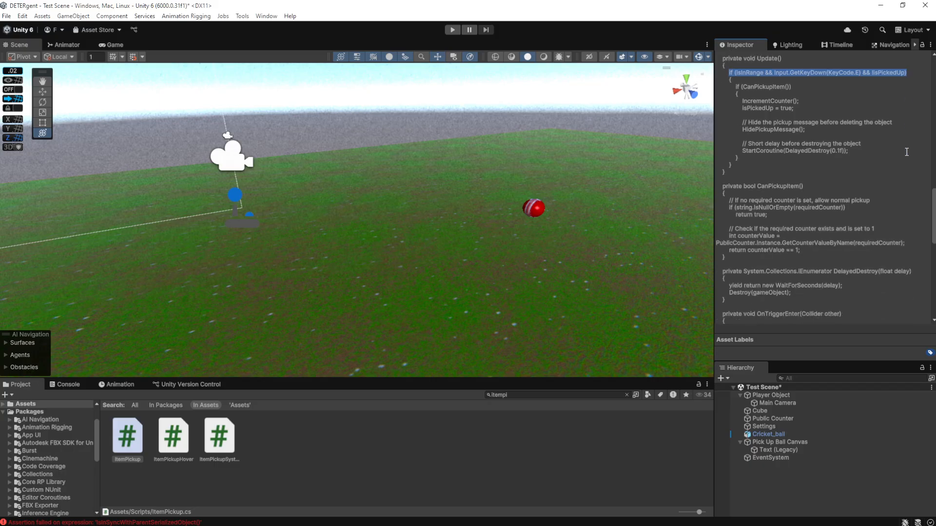
scroll(906, 152, "down", 2)
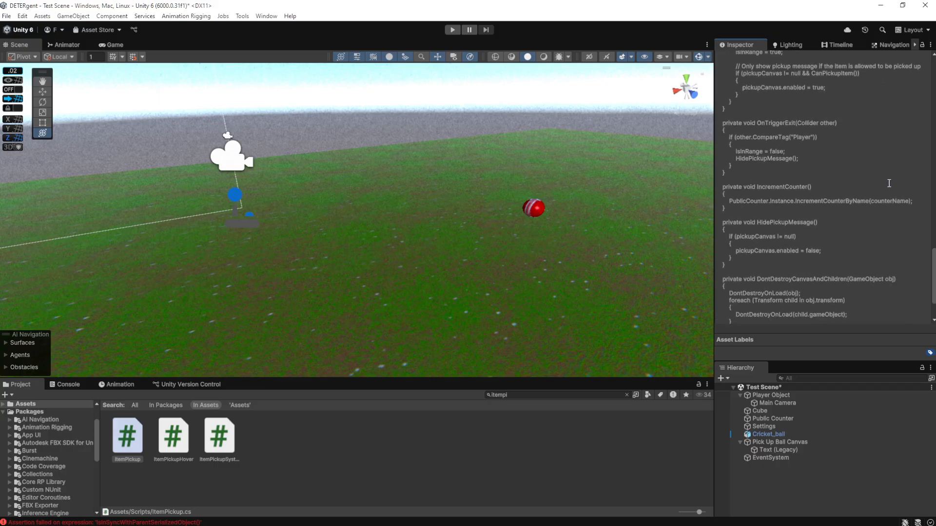
scroll(889, 183, "up", 3)
scroll(889, 183, "up", 5)
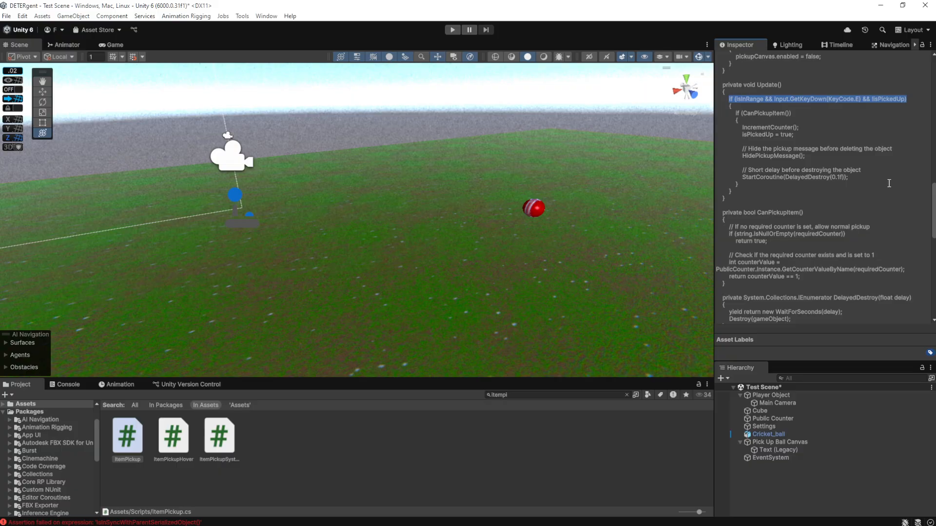
scroll(889, 184, "up", 1)
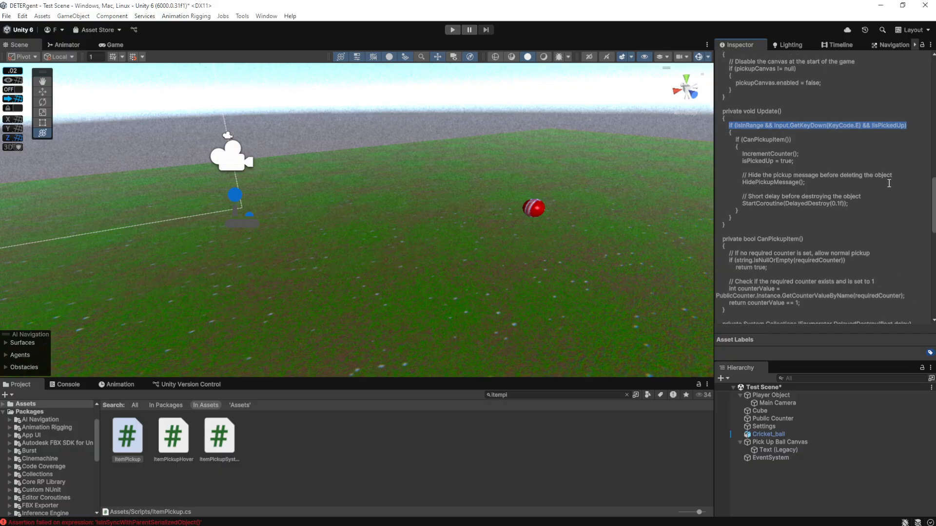
Change the text of Text (Legacy) under Pick Up Ball Canvas to "Press E To shove up ass"
left_click(780, 450)
scroll(786, 183, "up", 3)
left_click(794, 148)
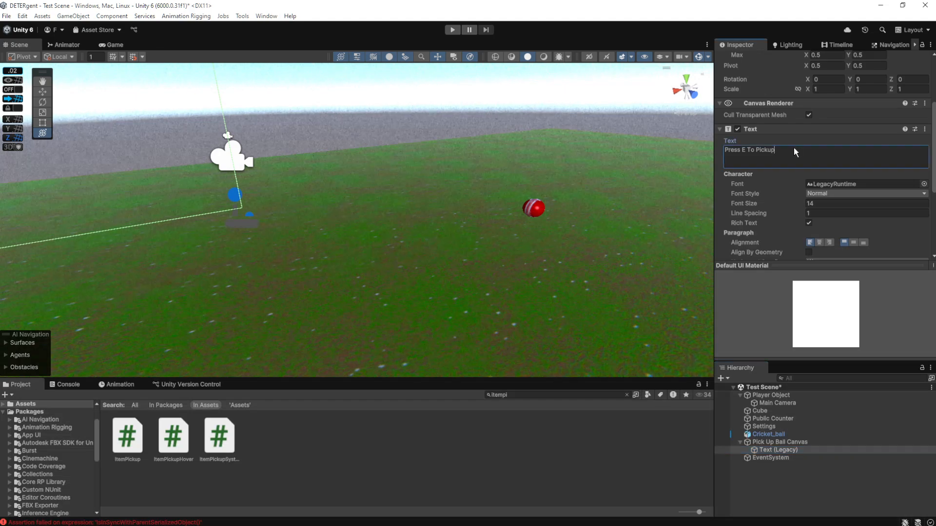
left_click_drag(754, 154, 755, 151)
key("BackSpace")
type("Make disape")
key("BackSpace")
type("pear")
key("BackSpace")
key("BackSpace")
key("BackSpace")
key("BackSpace")
key("BackSpace")
key("BackSpace")
key("BackSpace")
key("BackSpace")
key("BackSpace")
type("dshove up ass")
left_click(776, 148)
key("BackSpace")
key("BackSpace")
key("BackSpace")
key("BackSpace")
key("BackSpace")
key("BackSpace")
Review Cricket_ball's Sphere Collider and Item Pickup settings, and check the Text (Legacy) formatting
left_click(795, 435)
scroll(766, 140, "down", 5)
scroll(802, 191, "down", 3)
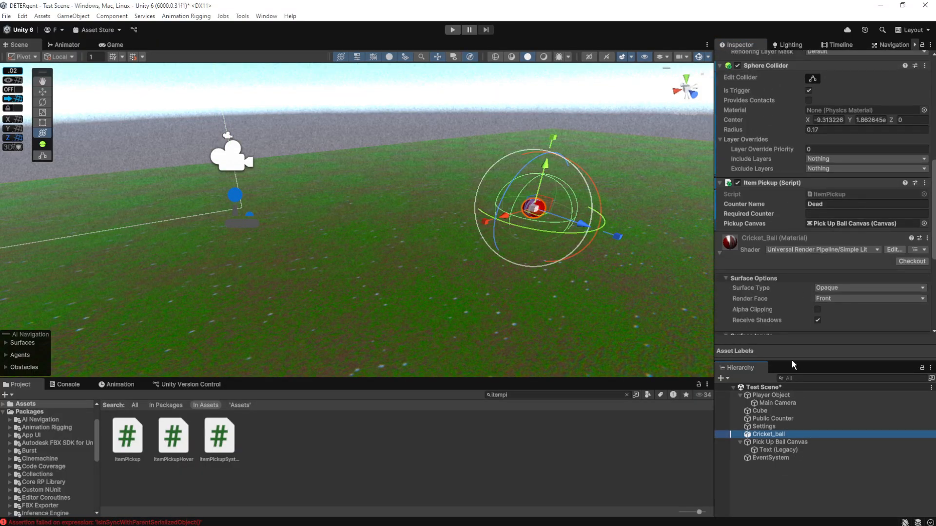
left_click(796, 452)
scroll(767, 206, "up", 3)
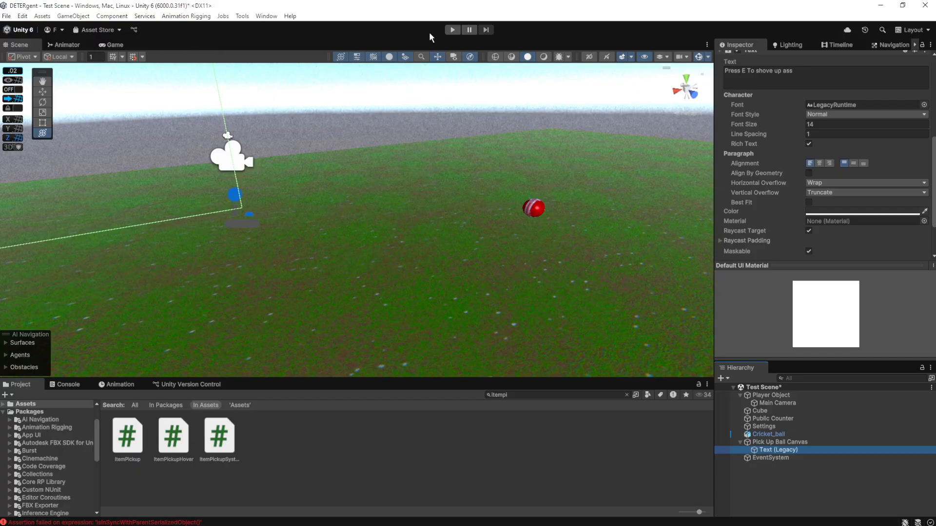
Play the scene and walk the player up to the cricket ball to test the pickup message
left_click(452, 30)
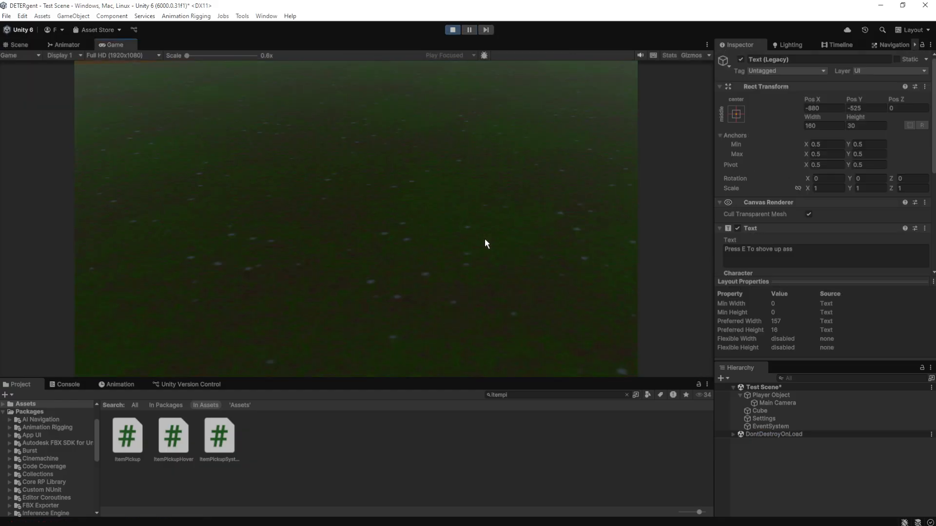
left_click(426, 227)
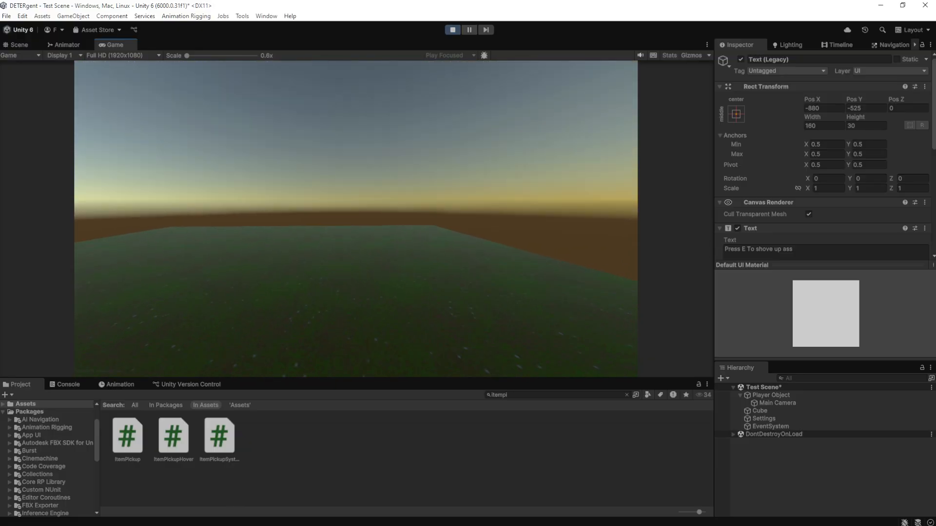
key("s")
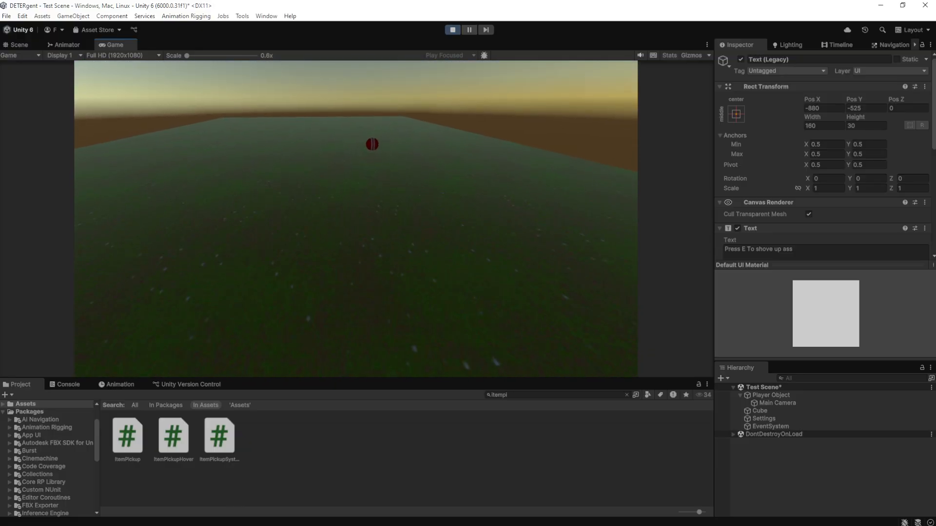
key("w")
key("s")
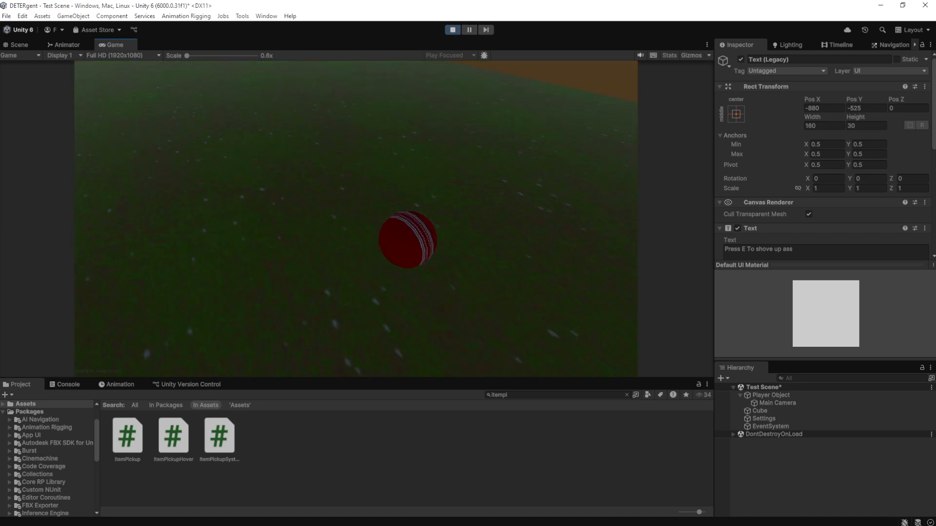
key("w")
key("s")
key("Escape")
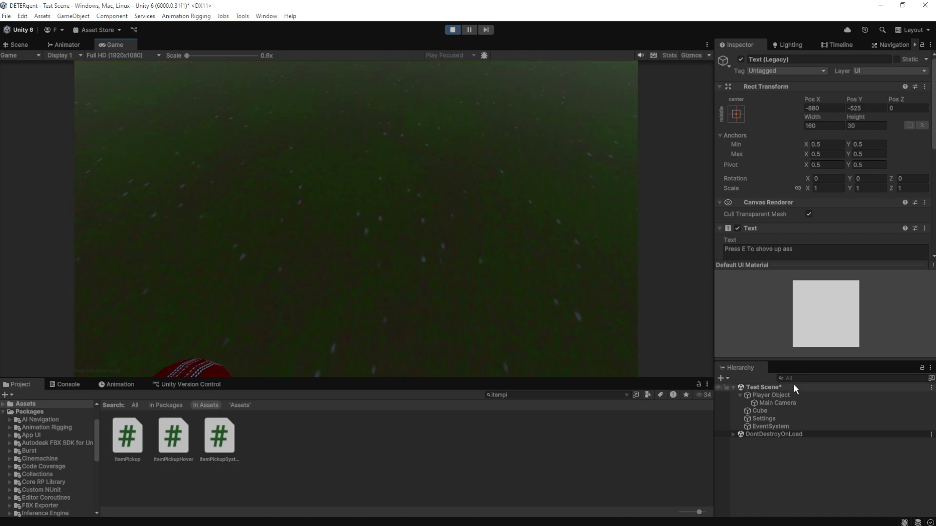
Enlarge the running scene's Text (Legacy) under DontDestroyOnLoad to about 385.4 wide and 43.31 high
left_click(732, 434)
scroll(826, 137, "down", 3)
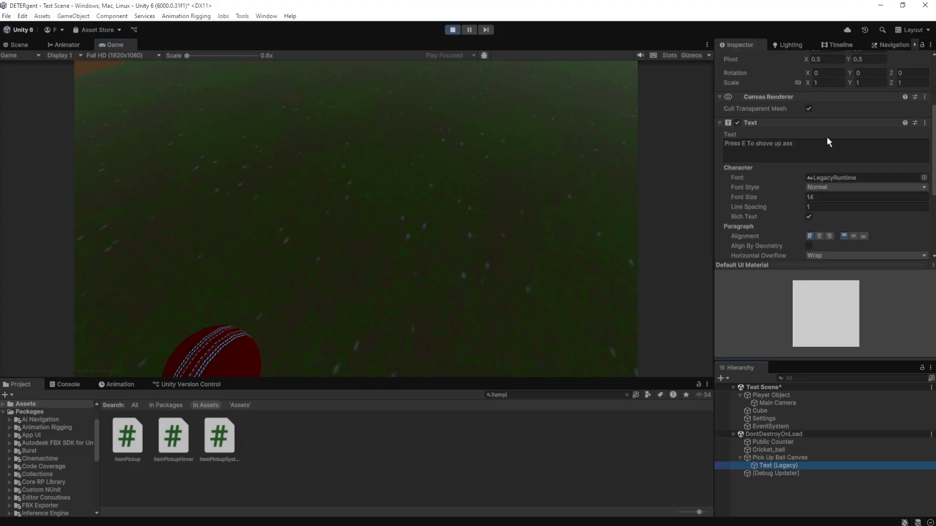
scroll(826, 136, "up", 3)
scroll(827, 138, "down", 3)
scroll(793, 201, "up", 3)
left_click_drag(858, 121, 321, 138)
left_click_drag(812, 118, 587, 180)
Align the pickup text to the centre horizontally and the middle vertically, and set its colour to white (FFFFFF)
scroll(811, 145, "down", 6)
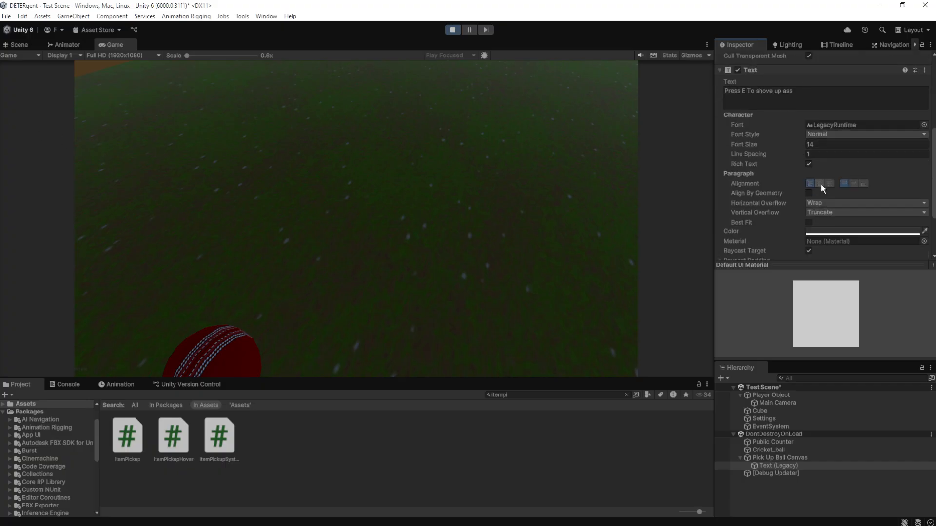
scroll(832, 178, "down", 3)
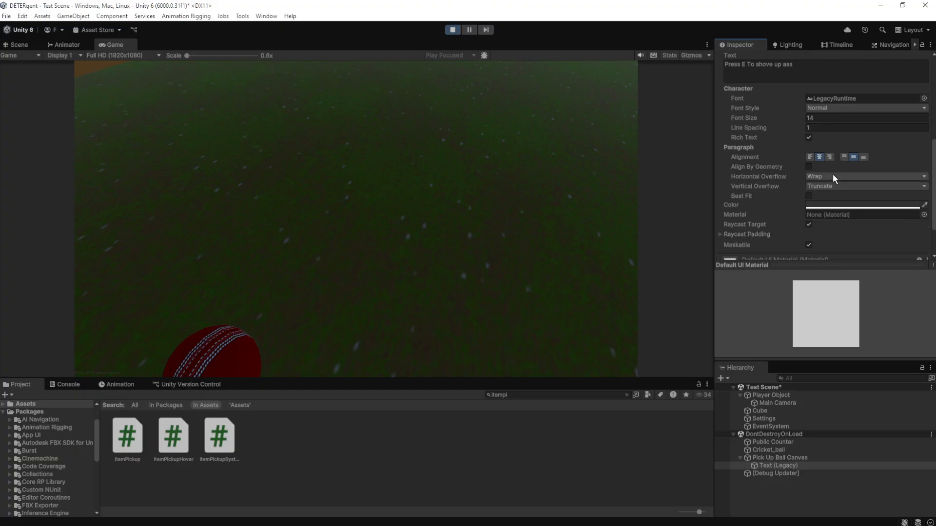
left_click(864, 157)
left_click_drag(872, 224, 802, 181)
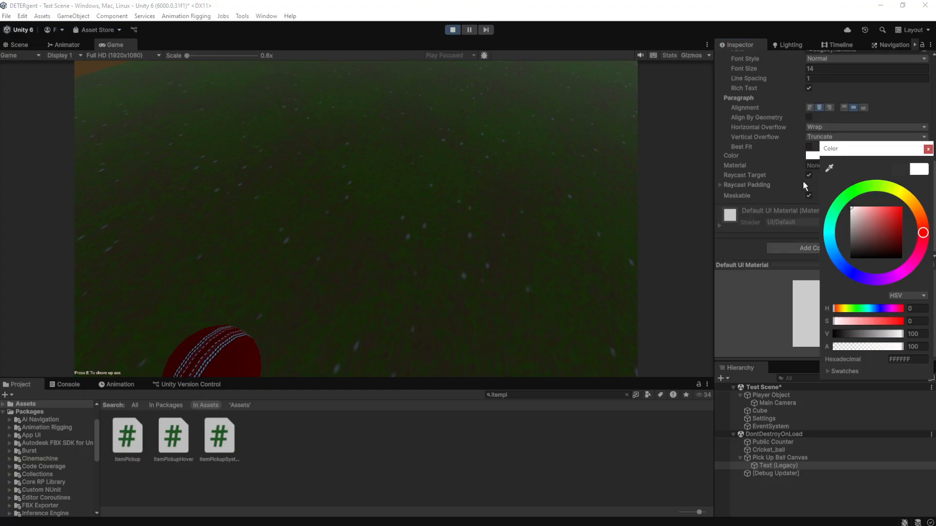
left_click(928, 149)
Set the pickup text's Pos X and Pos Y to 0 and check its placement in the running game
scroll(867, 175, "up", 5)
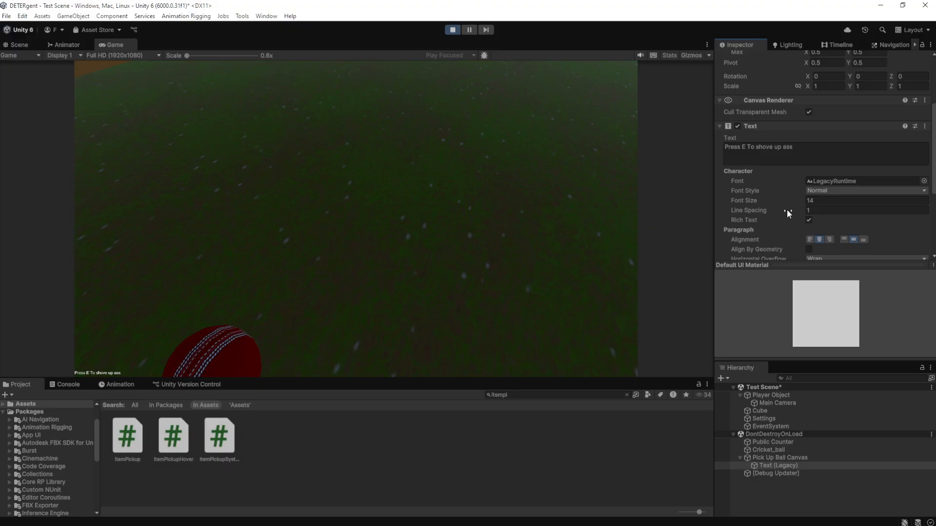
scroll(786, 209, "up", 4)
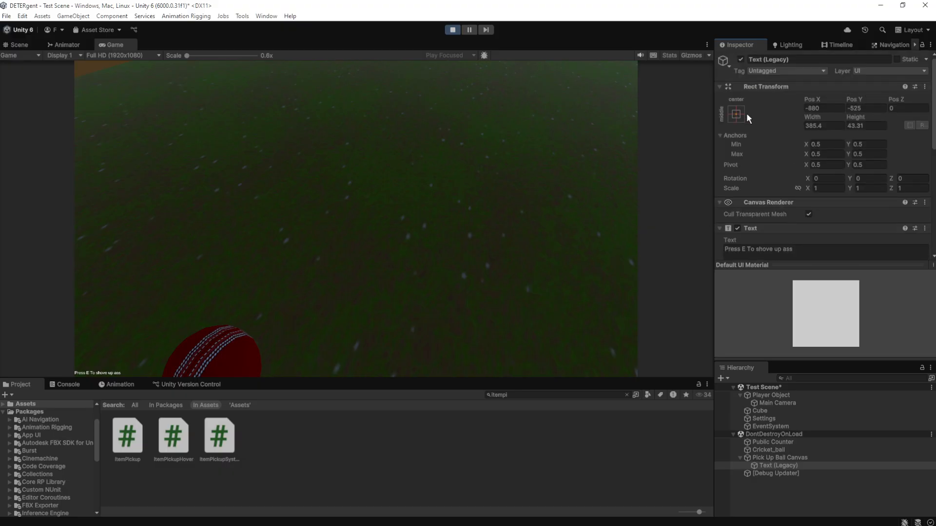
left_click(834, 108)
type("0")
left_click(866, 107)
type("0")
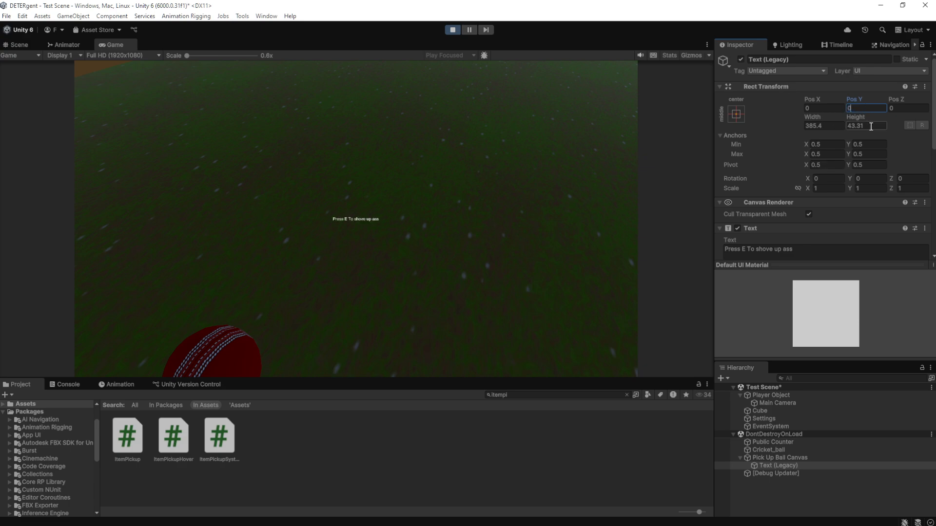
left_click(470, 248)
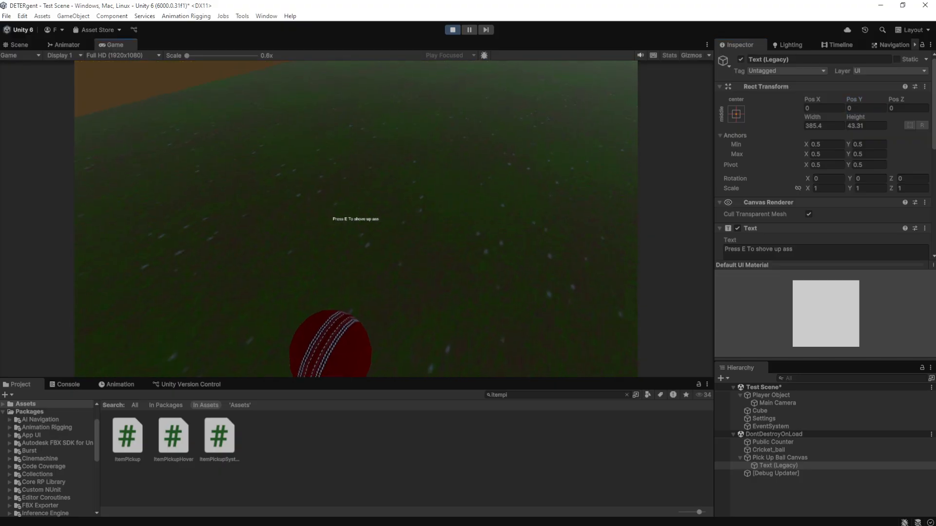
key("Escape")
Try a dark purple colour (361A59) on the pickup text
scroll(767, 174, "down", 3)
scroll(767, 175, "down", 3)
left_click(858, 156)
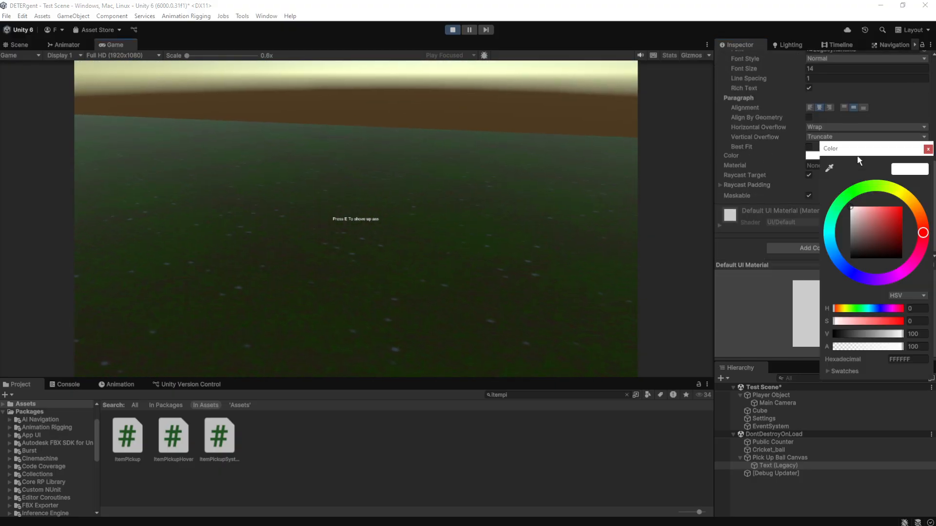
left_click_drag(867, 227, 887, 241)
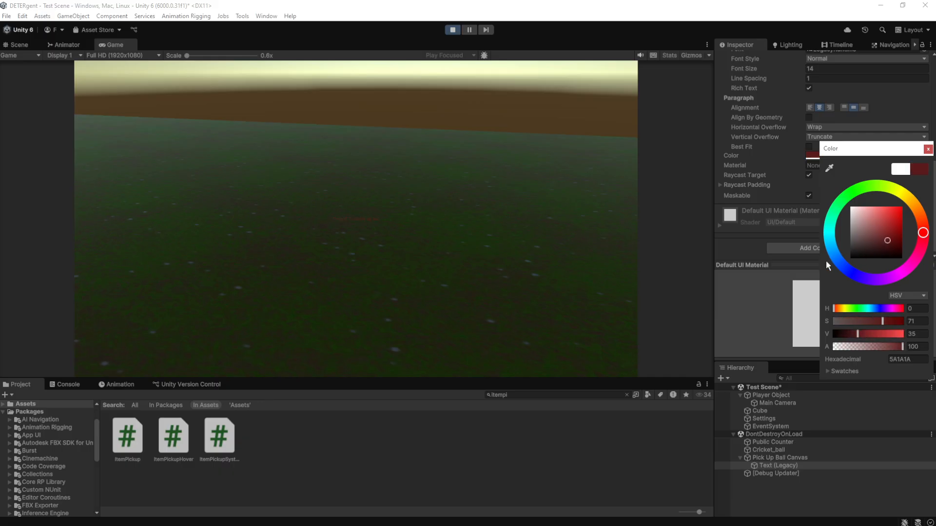
left_click_drag(828, 262, 874, 279)
left_click(927, 152)
Set the pickup text's colour to pale yellow
left_click(861, 156)
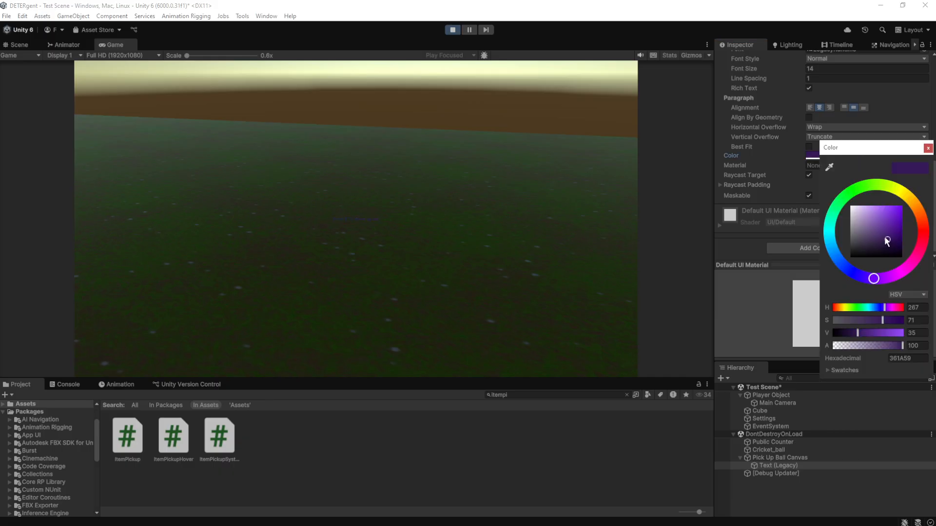
left_click_drag(895, 235, 811, 181)
left_click(895, 198)
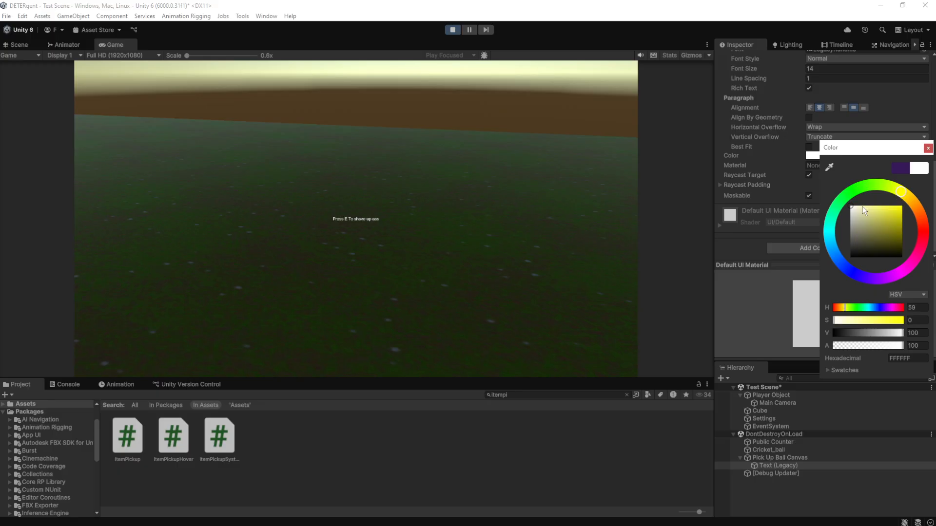
left_click(861, 205)
left_click(928, 148)
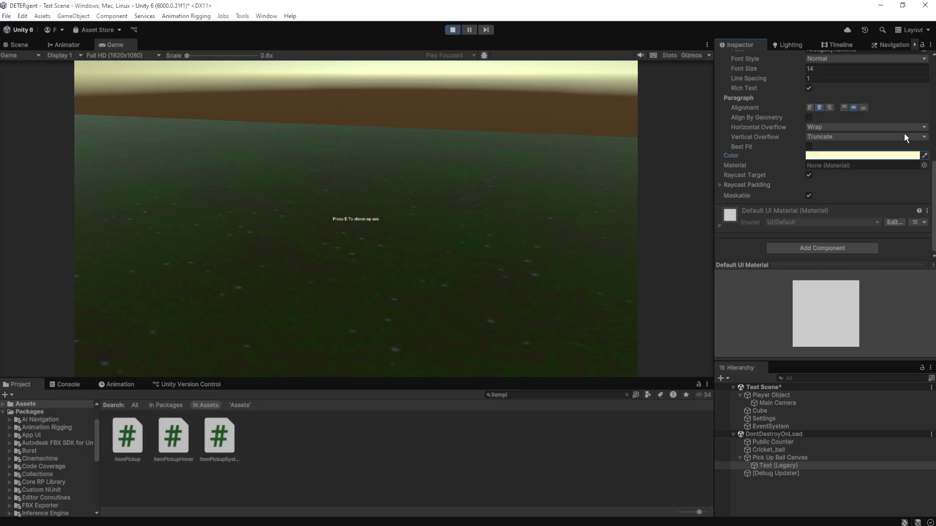
Look through the fonts available for the pickup text
scroll(874, 159, "up", 3)
left_click(923, 101)
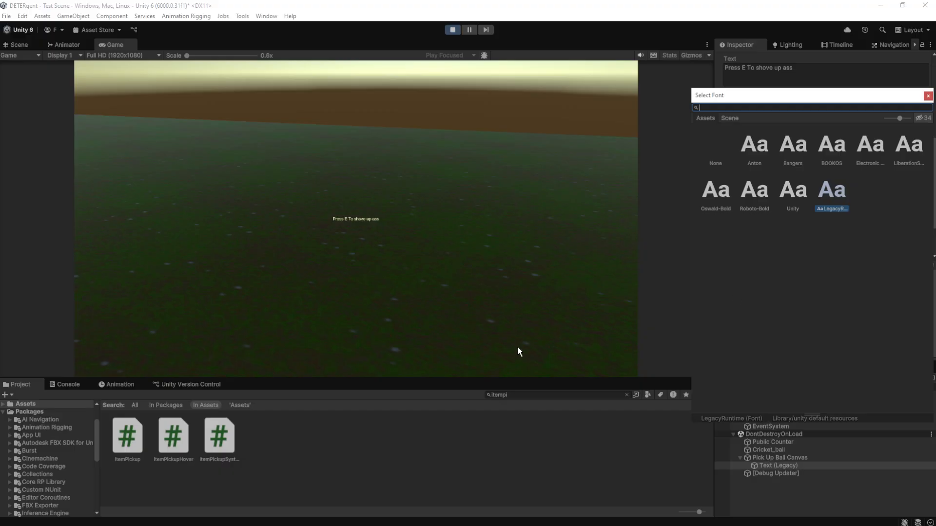
left_click(292, 459)
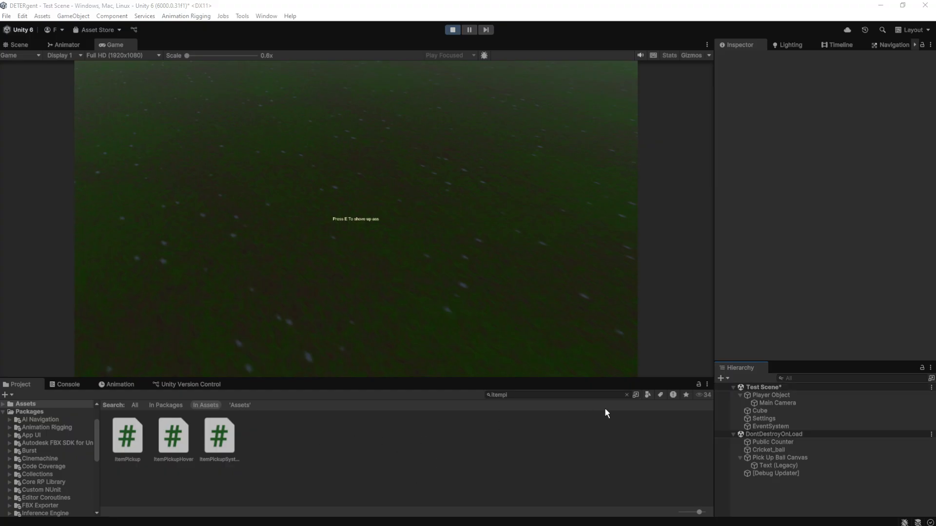
Clear the project asset search to list the Assets folders, and select Text (Legacy) under Pick Up Ball Canvas
left_click(626, 395)
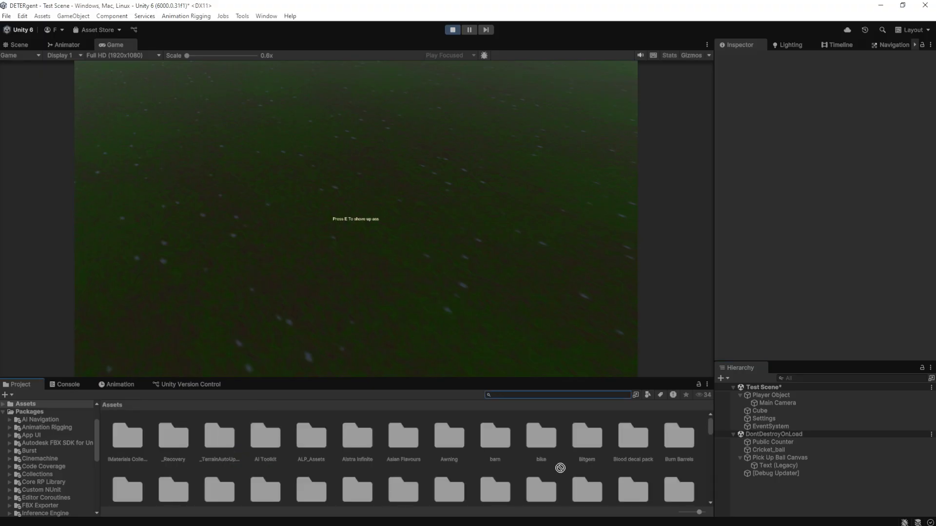
left_click_drag(560, 467, 496, 442)
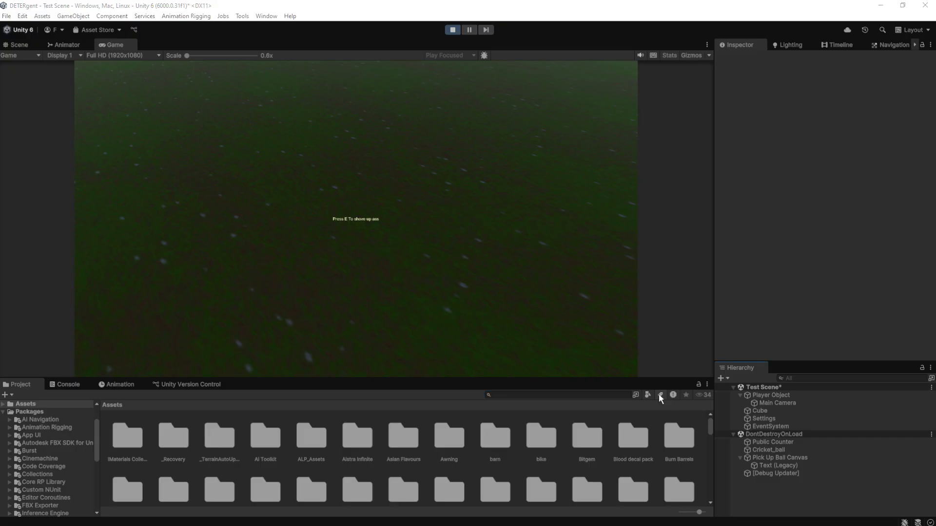
left_click(784, 466)
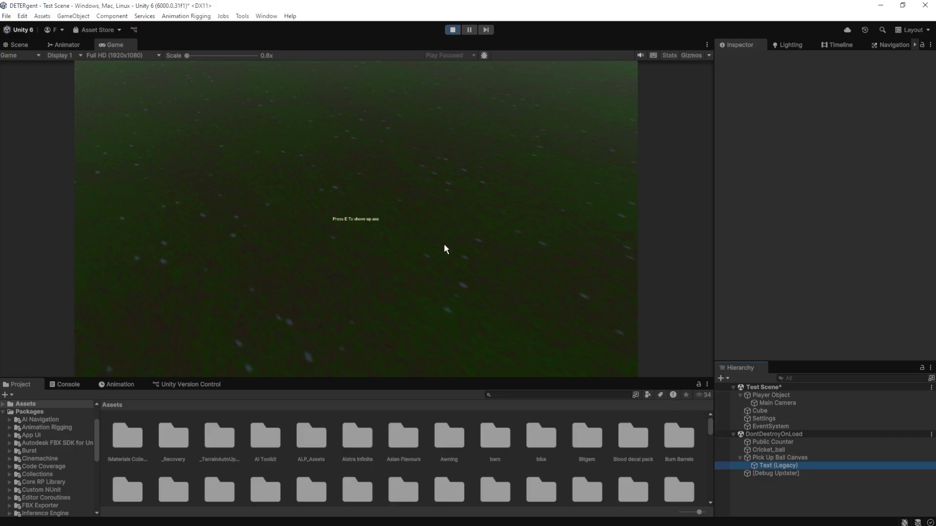
Set the pickup text's font size to 50
scroll(778, 176, "down", 5)
left_click(823, 170)
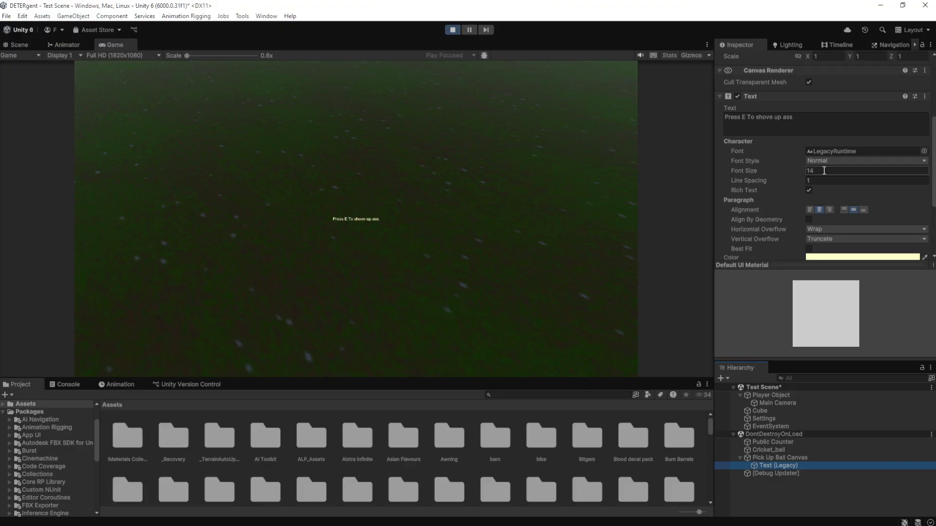
type("50")
Try text box heights between 50 and 60 for the enlarged pickup text, ending with a height of 56
scroll(771, 208, "up", 3)
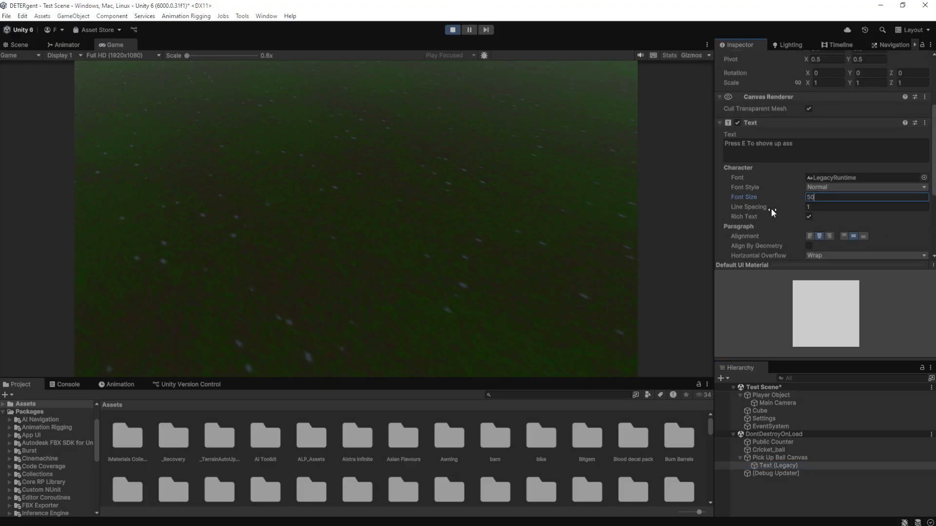
scroll(771, 208, "up", 2)
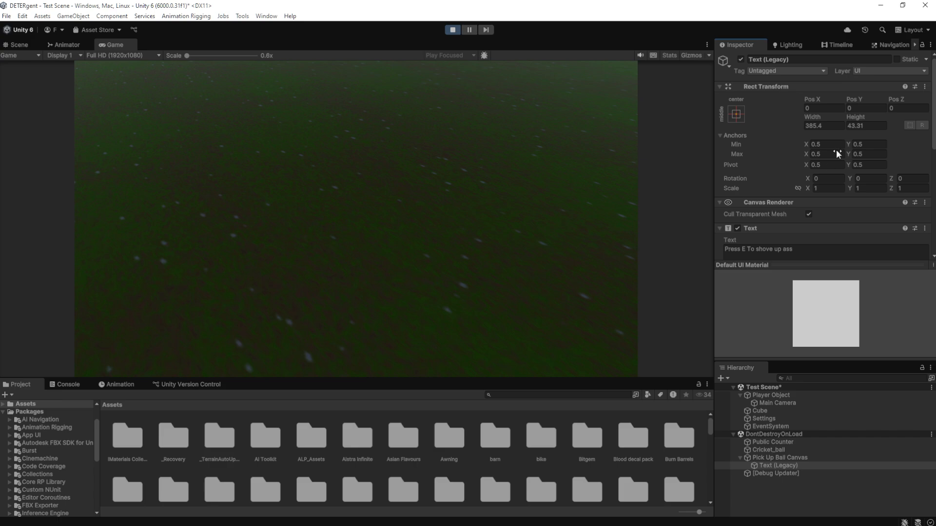
left_click(854, 125)
type("50")
key("BackSpace")
type("1")
key("BackSpace")
type("2")
key("BackSpace")
type("3")
key("BackSpace")
key("BackSpace")
type("60")
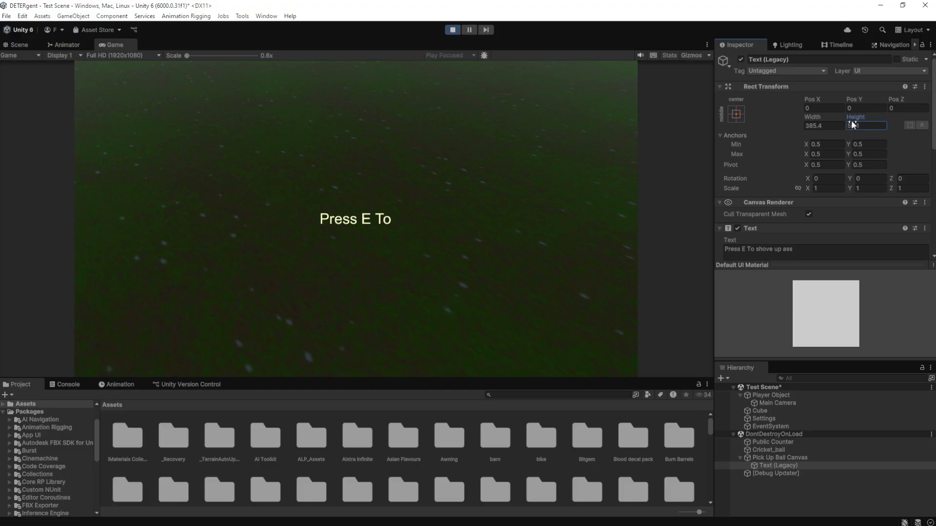
key("BackSpace")
type("0")
left_click_drag(854, 129, 862, 130)
type("56")
Try pickup text box widths of 400 and 500, and widen it to 573.6 to fit the whole message
left_click(824, 126)
type("400")
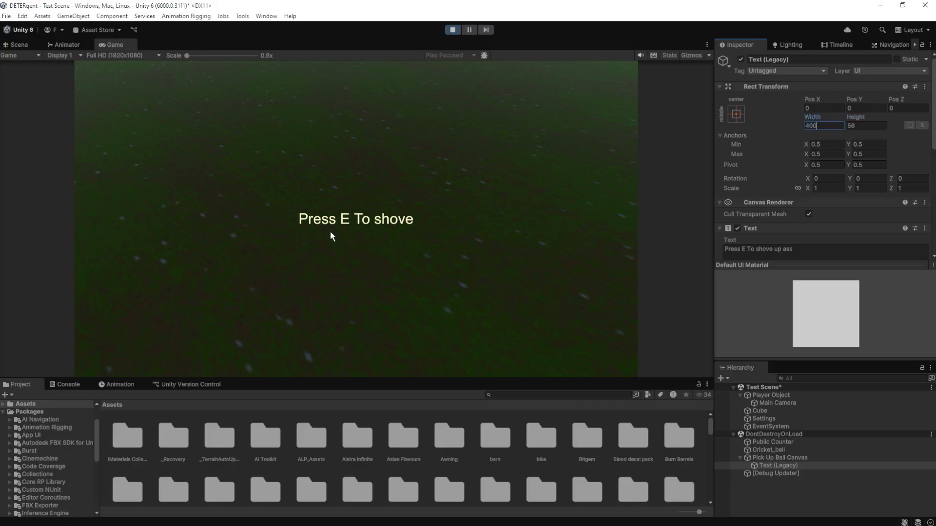
left_click_drag(818, 126, 751, 127)
type("500")
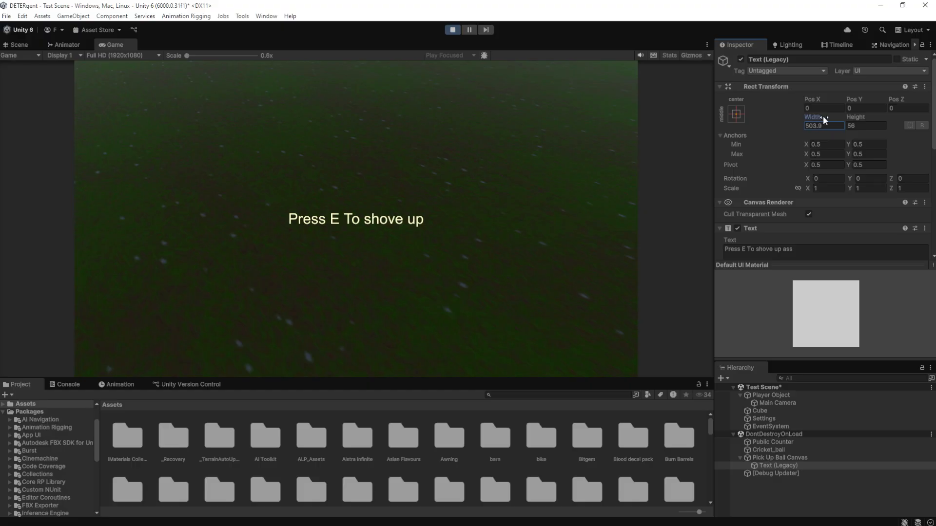
left_click_drag(885, 118, 44, 166)
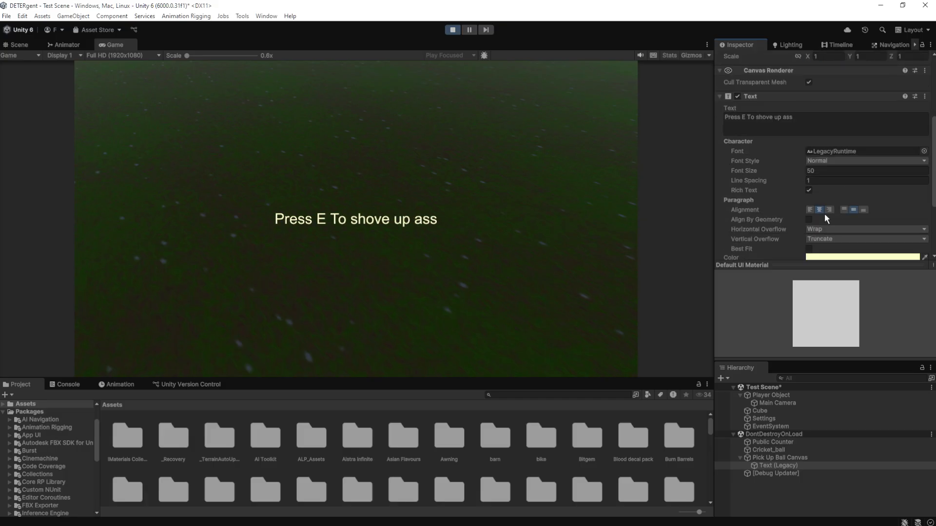
Align the pickup text to the left and bottom of its box, and increase the box height to 537
left_click(809, 210)
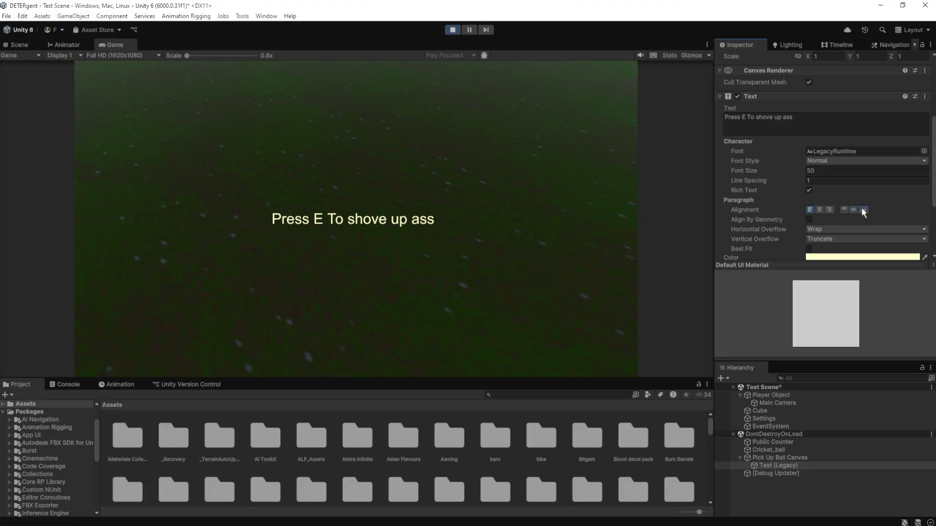
scroll(861, 207, "up", 4)
left_click_drag(858, 116, 287, 182)
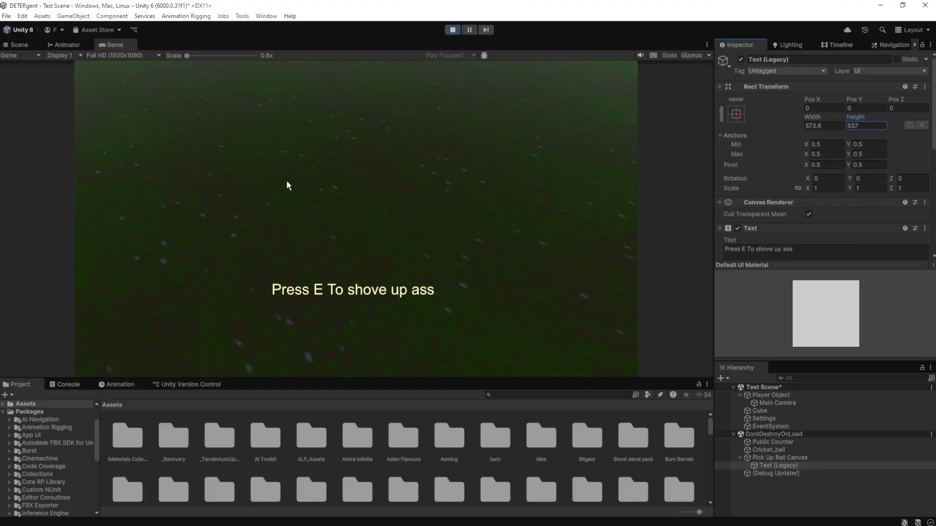
Try the different vertical and horizontal alignments on the pickup text, ending with left and bottom alignment
scroll(864, 123, "down", 5)
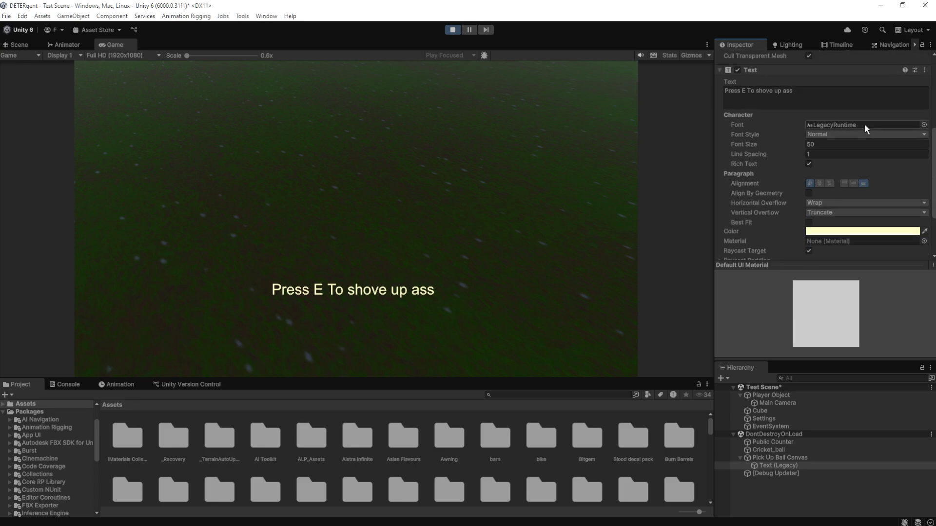
left_click(853, 184)
left_click(844, 184)
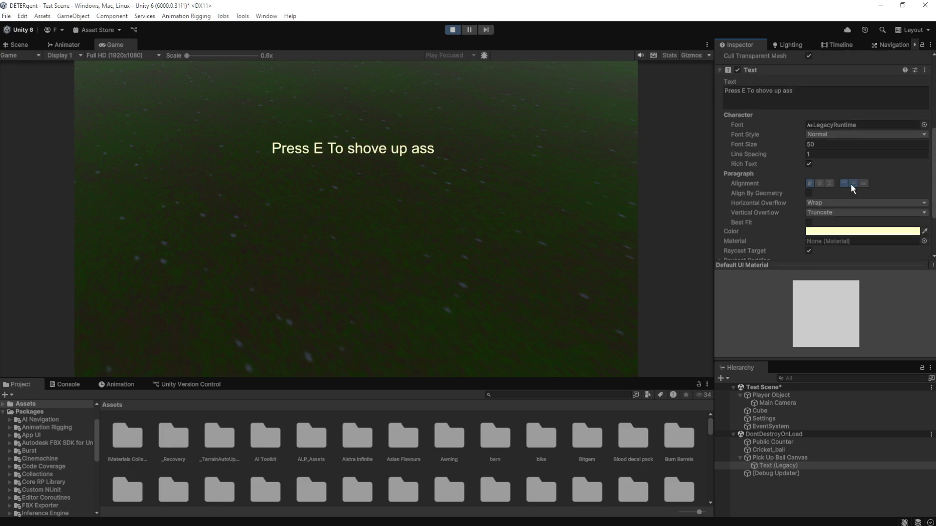
left_click(852, 184)
left_click(863, 183)
left_click(818, 183)
left_click(830, 183)
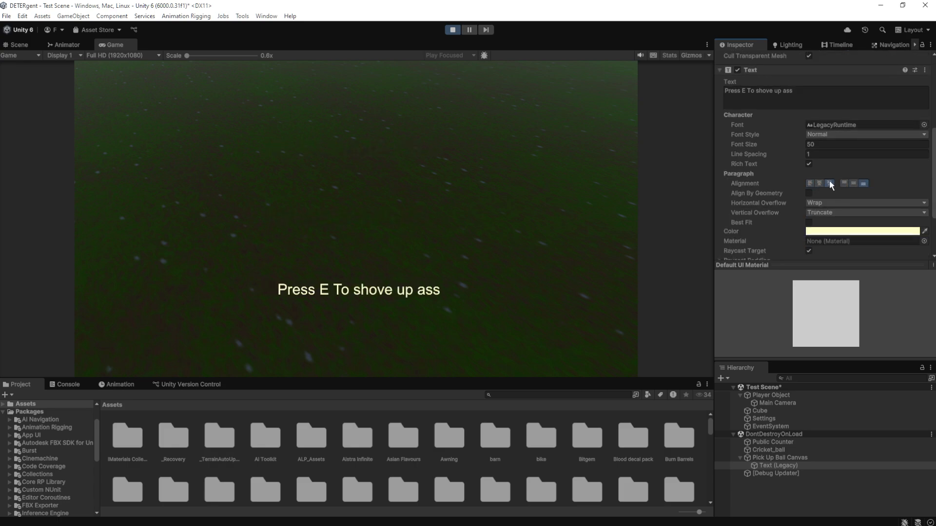
left_click(820, 182)
left_click(809, 183)
Widen the pickup text box to about 1,000 and compare centre, right and left alignment
scroll(810, 182, "up", 5)
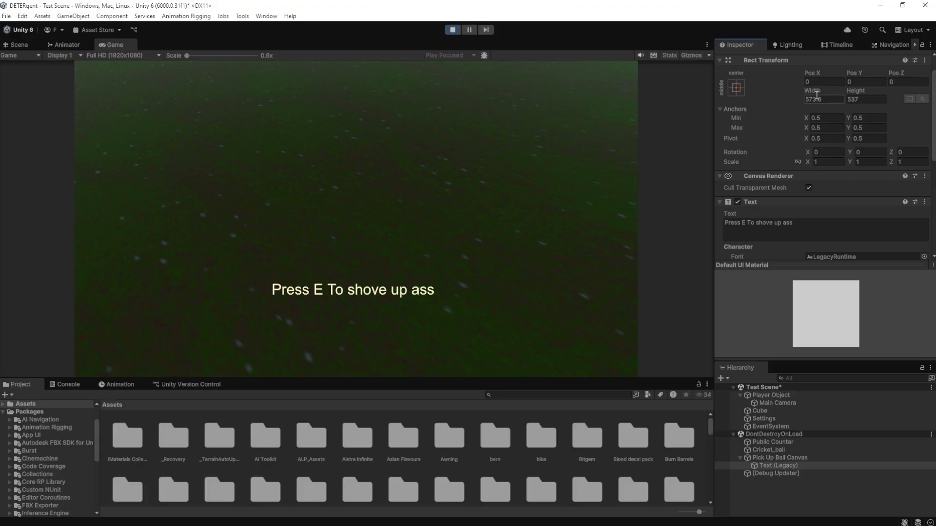
left_click_drag(814, 91, 840, 163)
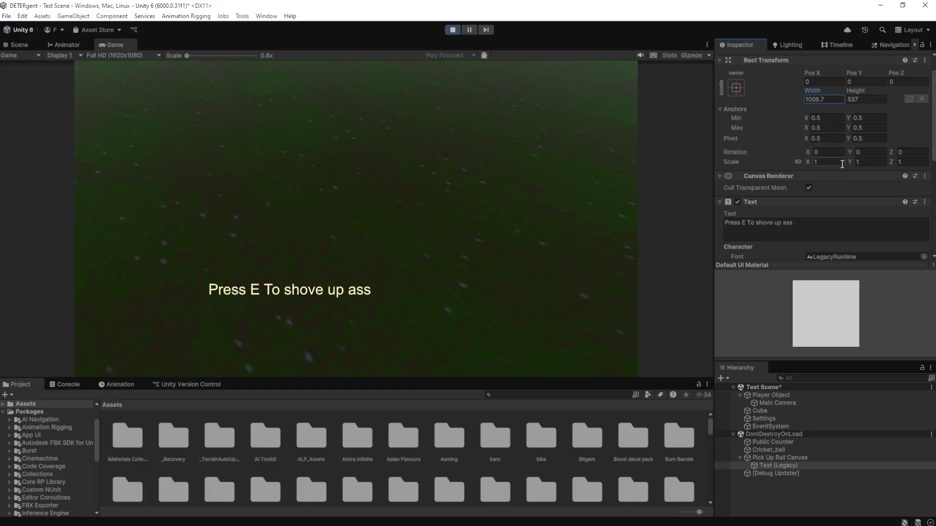
scroll(840, 163, "down", 5)
scroll(840, 163, "down", 3)
scroll(809, 162, "up", 2)
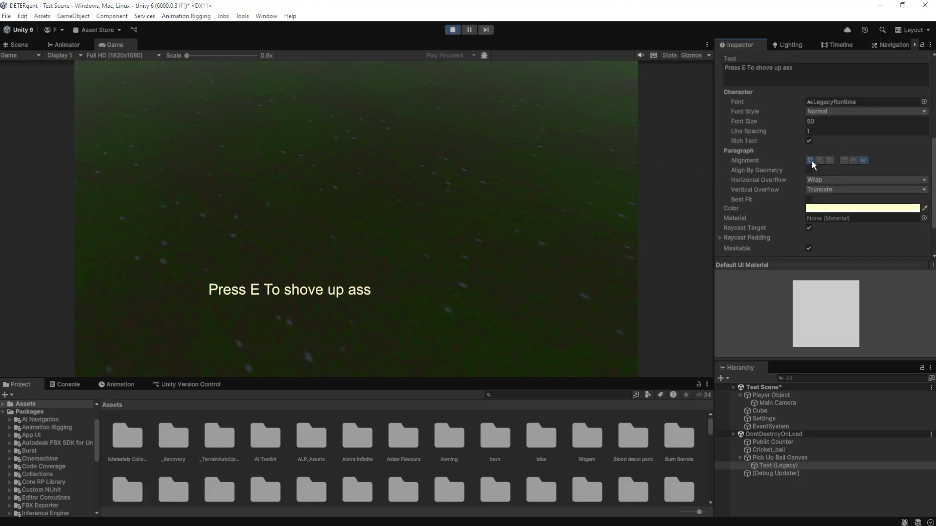
left_click(818, 161)
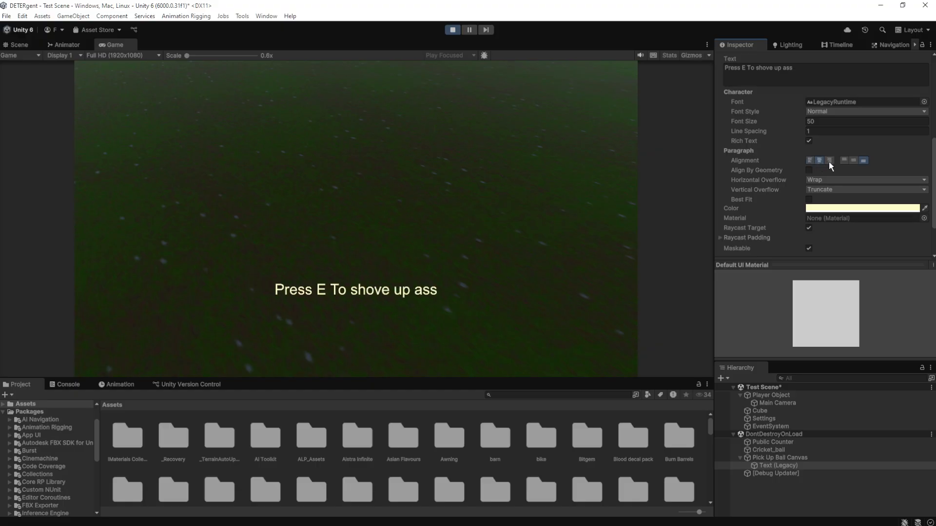
left_click(828, 161)
left_click(818, 161)
left_click(809, 162)
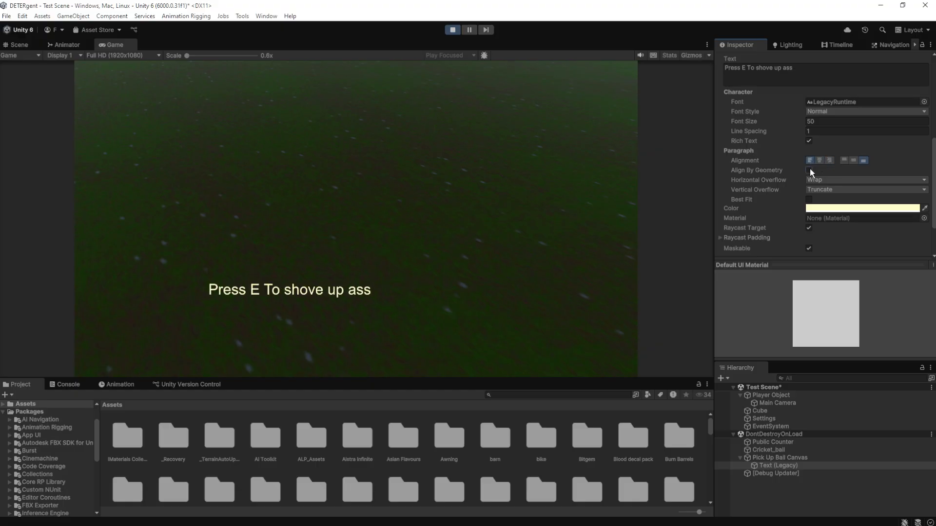
Set the pickup text's horizontal overflow to Overflow and try box widths of 500, 300, 200 and 100
left_click(831, 180)
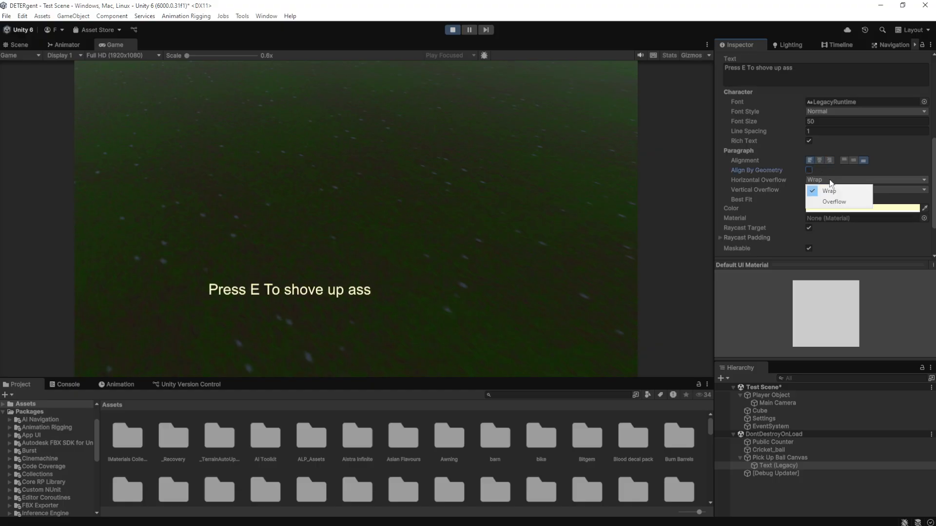
left_click(834, 202)
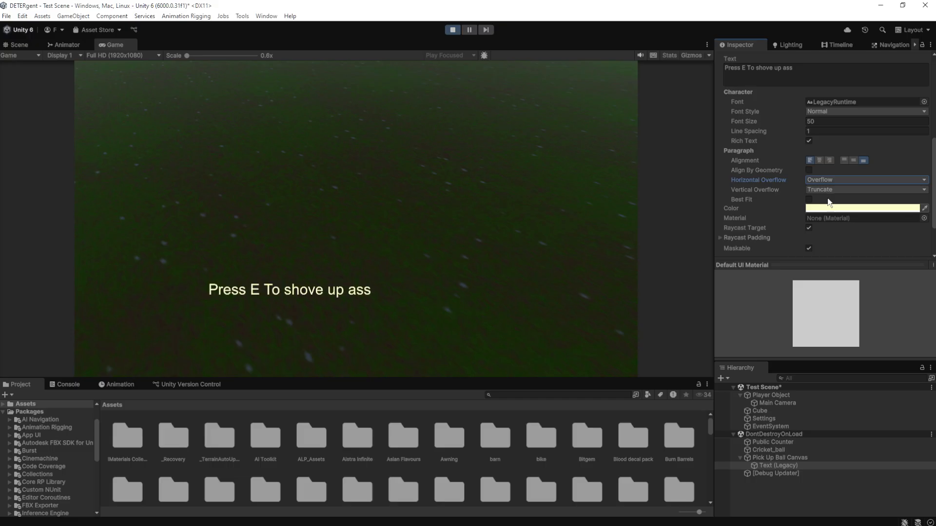
scroll(815, 180, "up", 6)
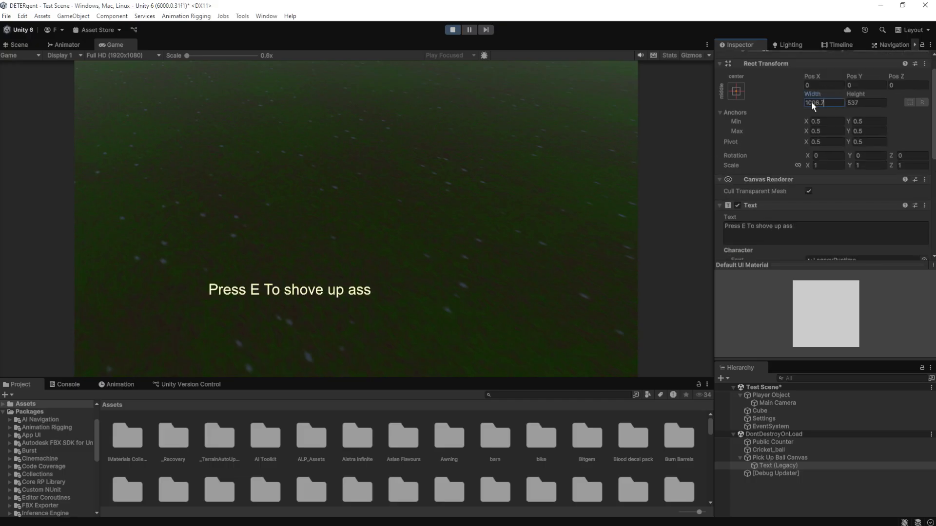
type("500")
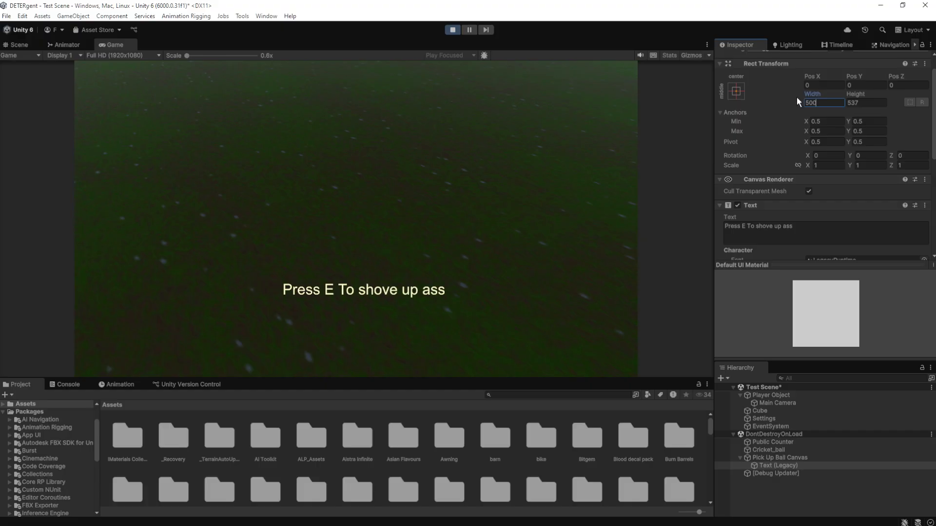
key("BackSpace")
key("BackSpace")
key("BackSpace")
type("300")
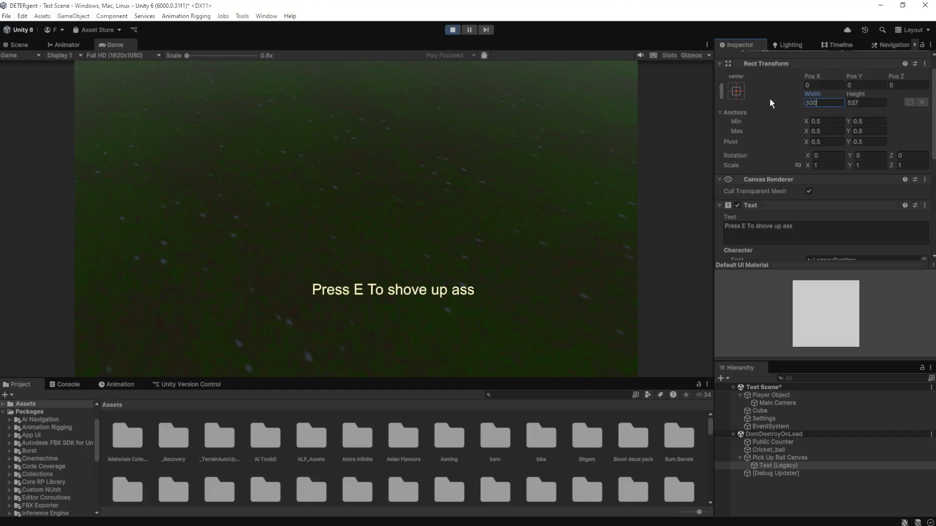
key("BackSpace")
key("BackSpace")
key("BackSpace")
type("200")
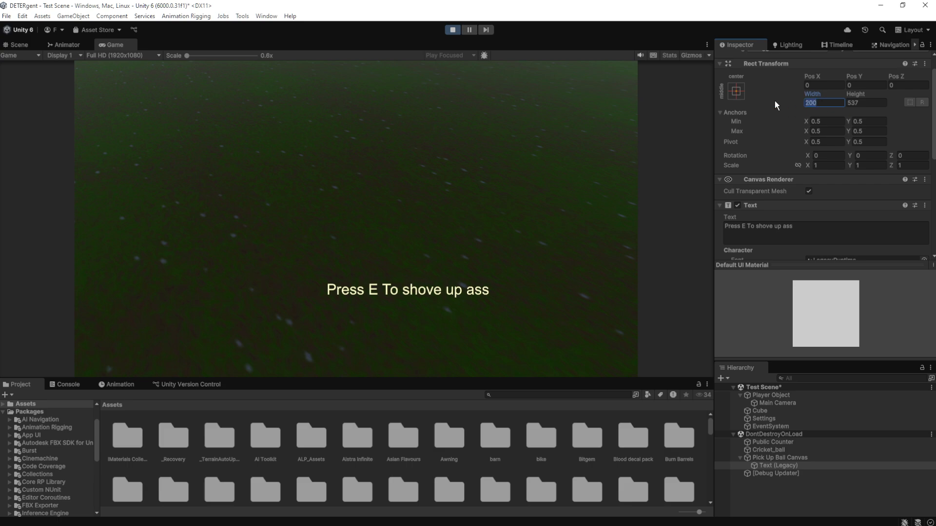
type("100")
Switch the pickup text's horizontal overflow to Wrap
scroll(849, 124, "down", 5)
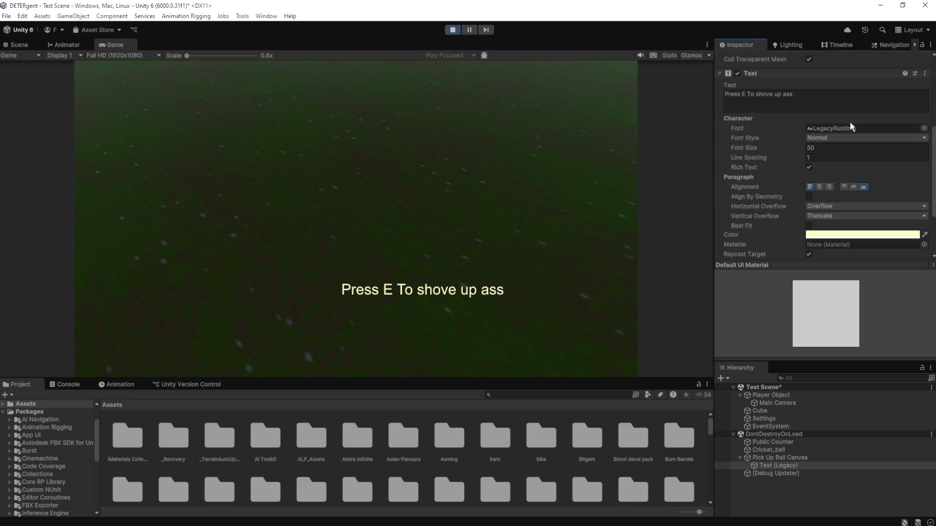
scroll(851, 124, "down", 3)
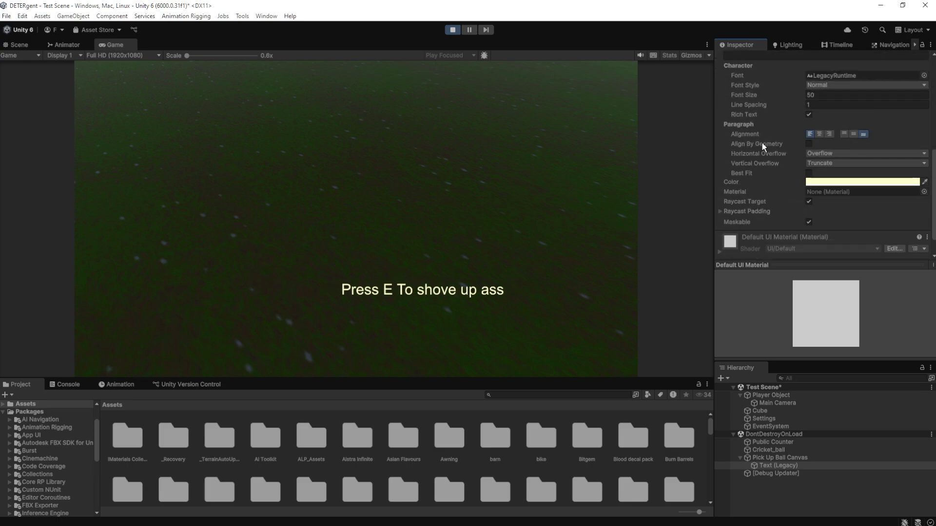
scroll(780, 127, "up", 1)
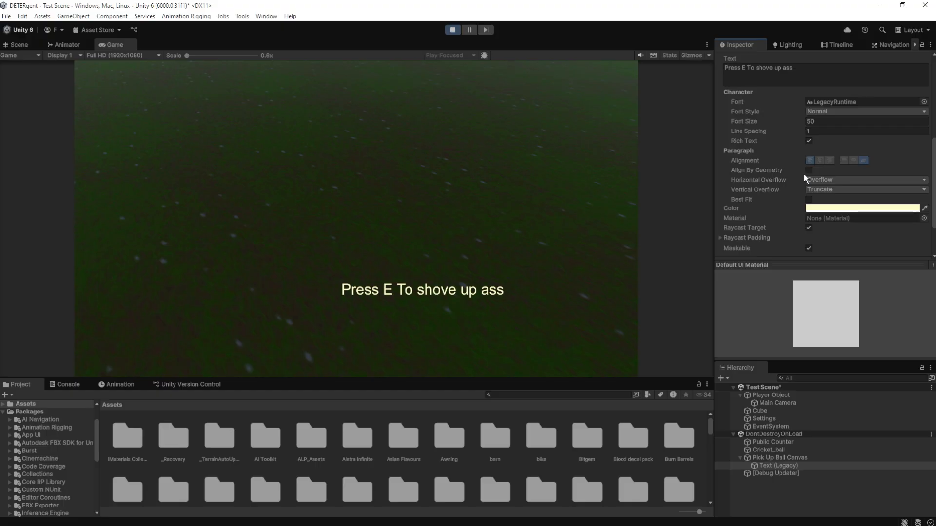
left_click(826, 180)
left_click(826, 189)
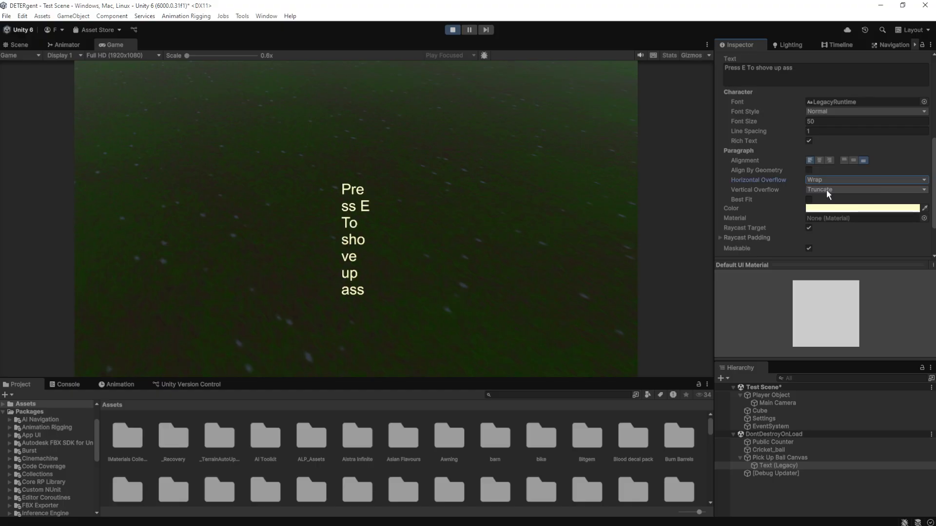
Increase the pickup text box width to about 170.2
scroll(826, 180, "up", 6)
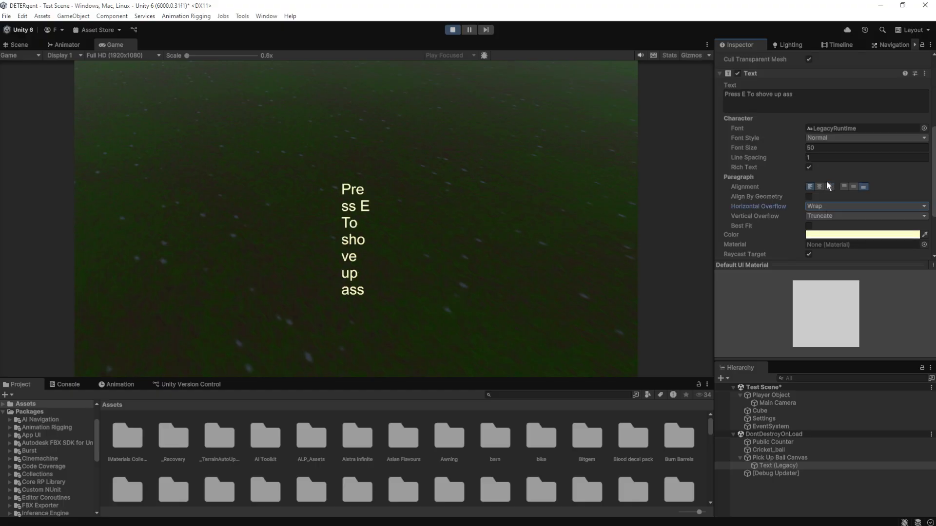
scroll(840, 140, "up", 1)
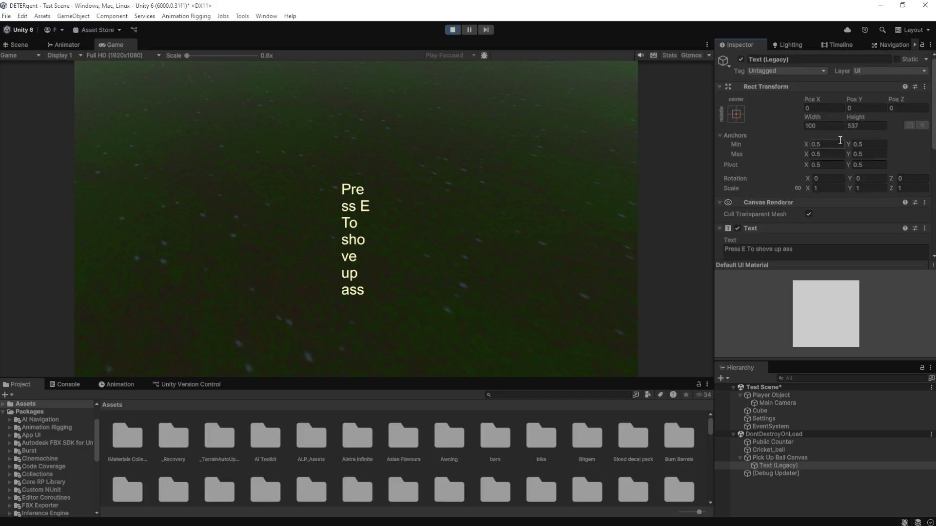
left_click_drag(811, 118, 835, 148)
Set the pickup text's horizontal overflow to Overflow
scroll(831, 135, "down", 5)
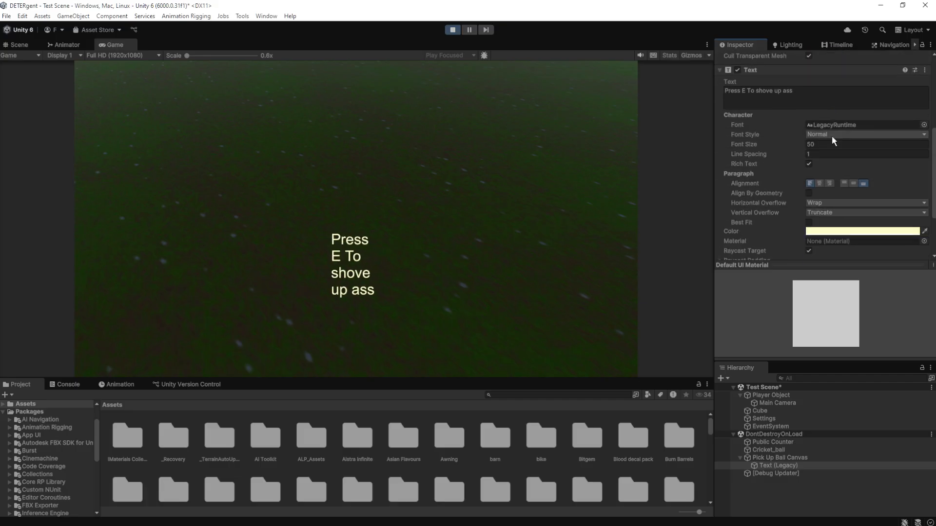
scroll(835, 147, "down", 1)
left_click(830, 180)
left_click(835, 203)
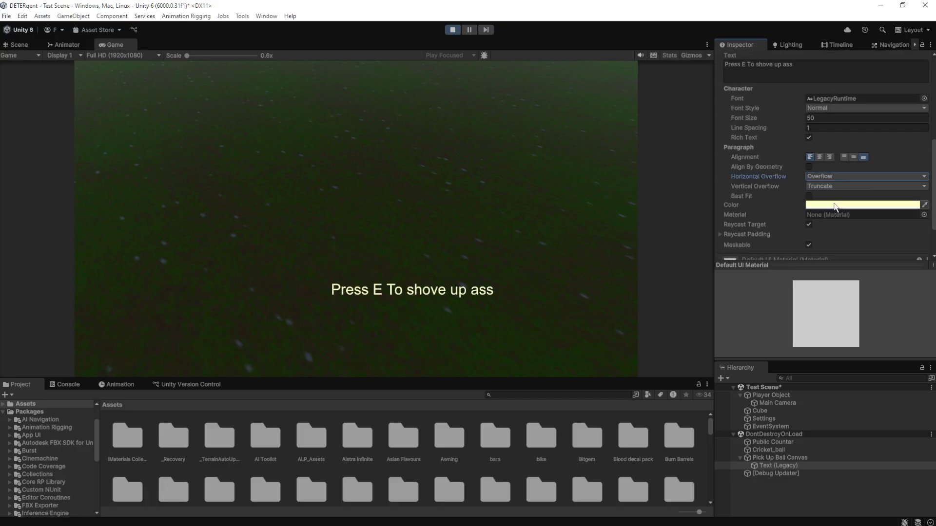
Align the pickup text to the horizontal centre and vertical middle of its box
scroll(833, 209, "up", 2)
left_click(822, 210)
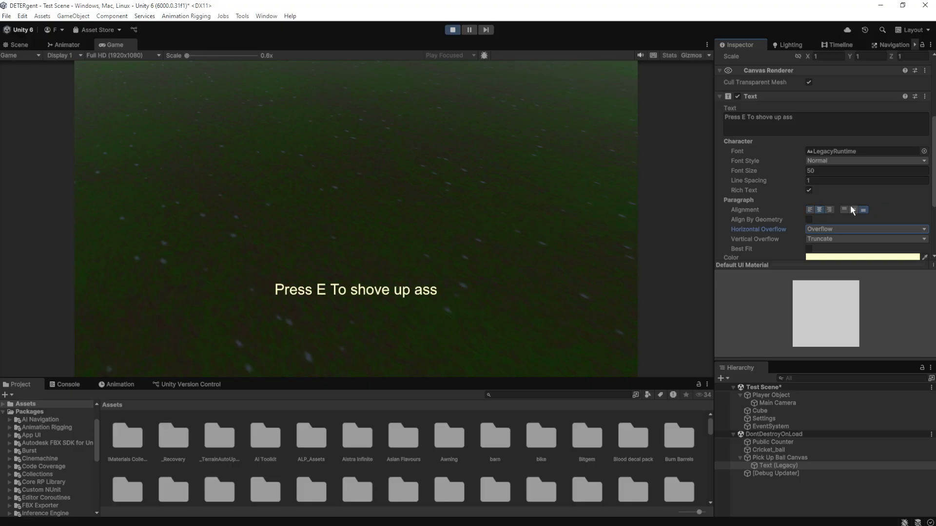
left_click(853, 210)
Set the pickup text's vertical overflow to Overflow
scroll(851, 194, "down", 2)
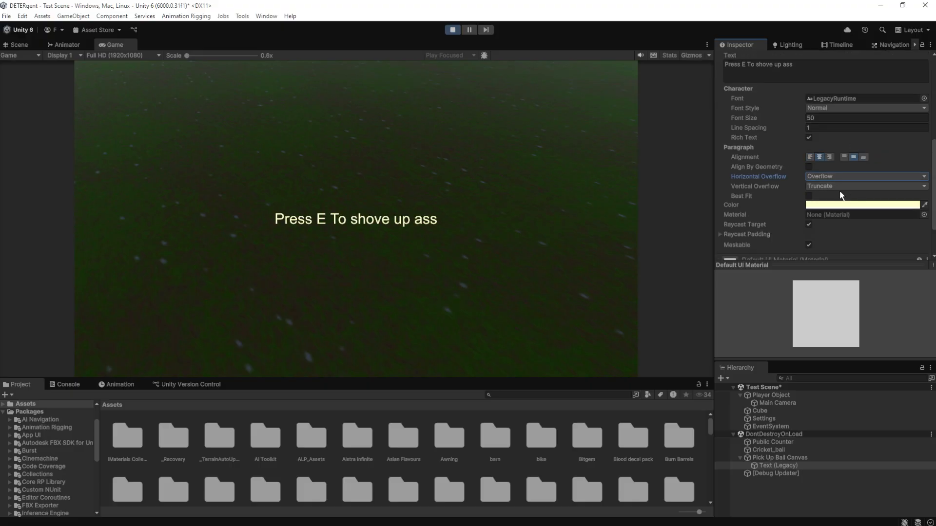
left_click(822, 186)
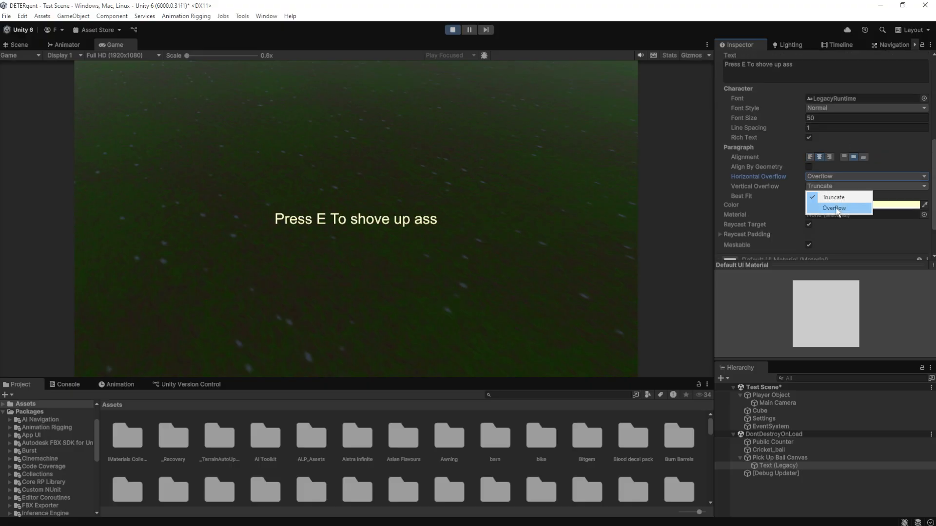
left_click(835, 208)
scroll(835, 182, "up", 7)
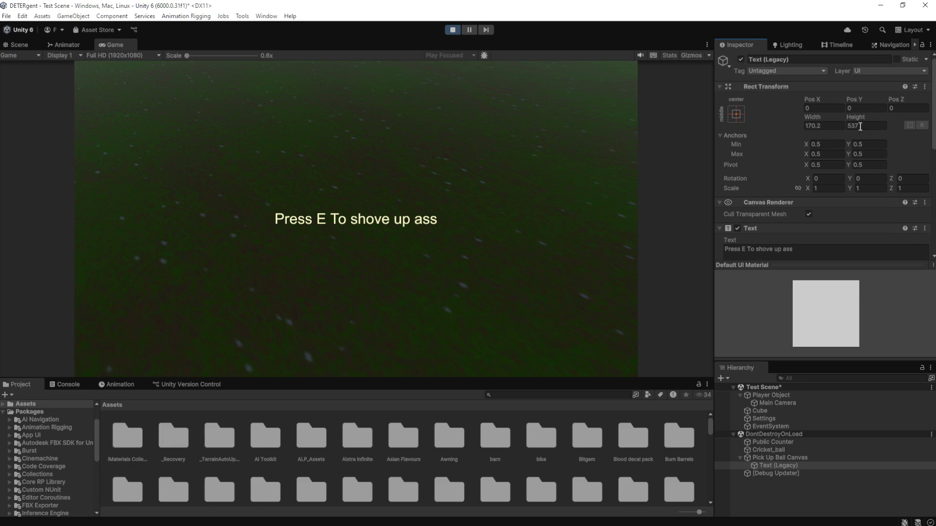
Try truncating the pickup text's vertical overflow with the text box height set to about 70.7
left_click_drag(80, 154, 11, 161)
scroll(864, 154, "down", 7)
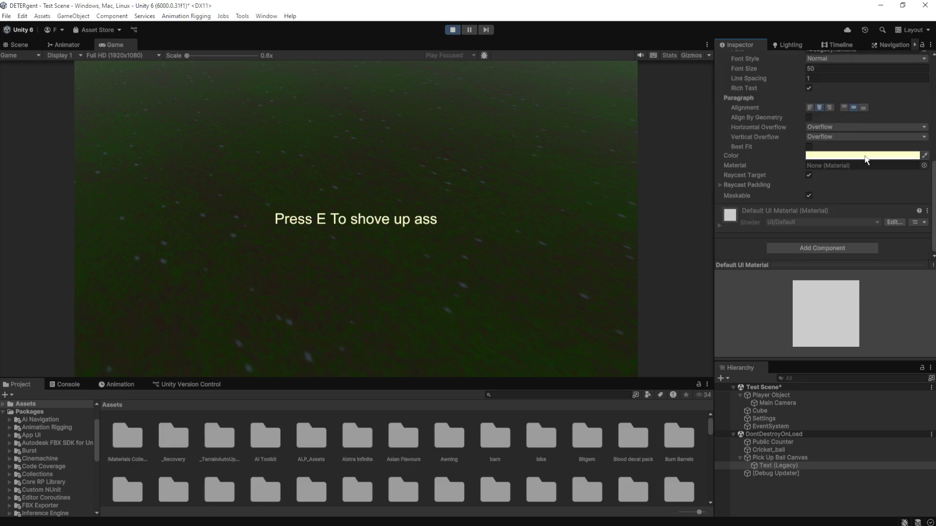
left_click(880, 137)
left_click(834, 147)
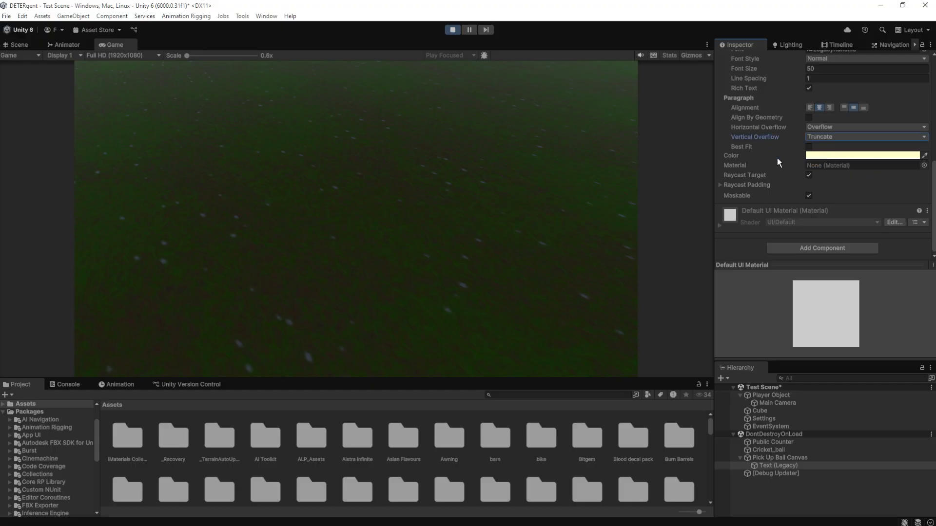
scroll(778, 159, "up", 5)
left_click_drag(858, 73, 902, 92)
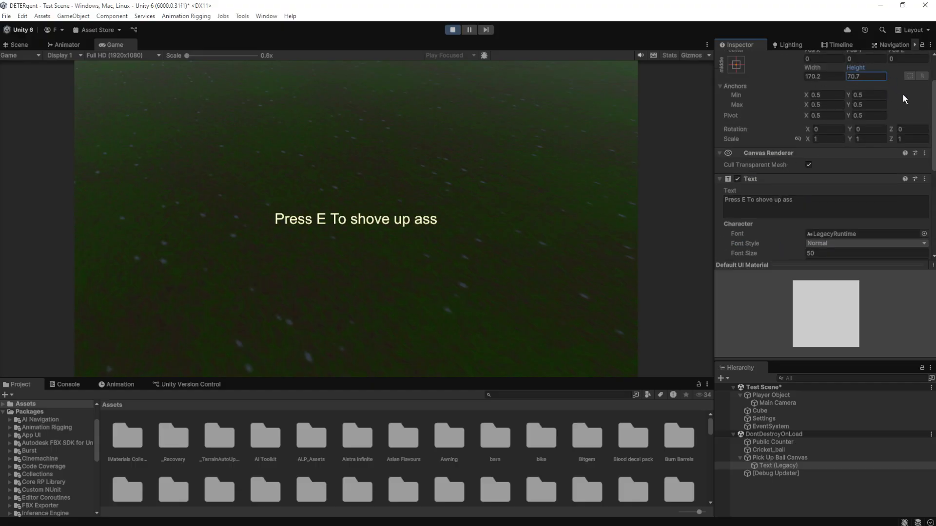
Set the pickup text's vertical overflow to Overflow and its box height to about 11.8
scroll(835, 138, "down", 5)
left_click(837, 137)
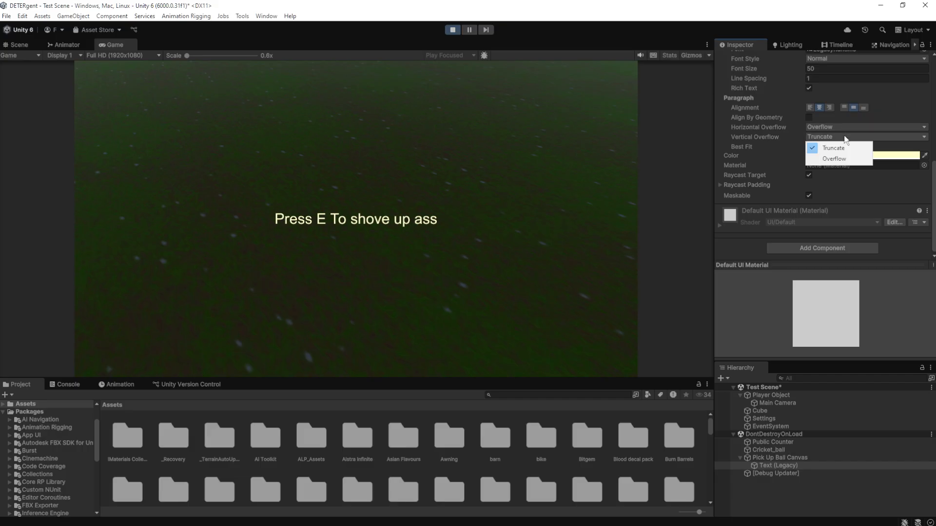
left_click(839, 156)
scroll(838, 154, "up", 10)
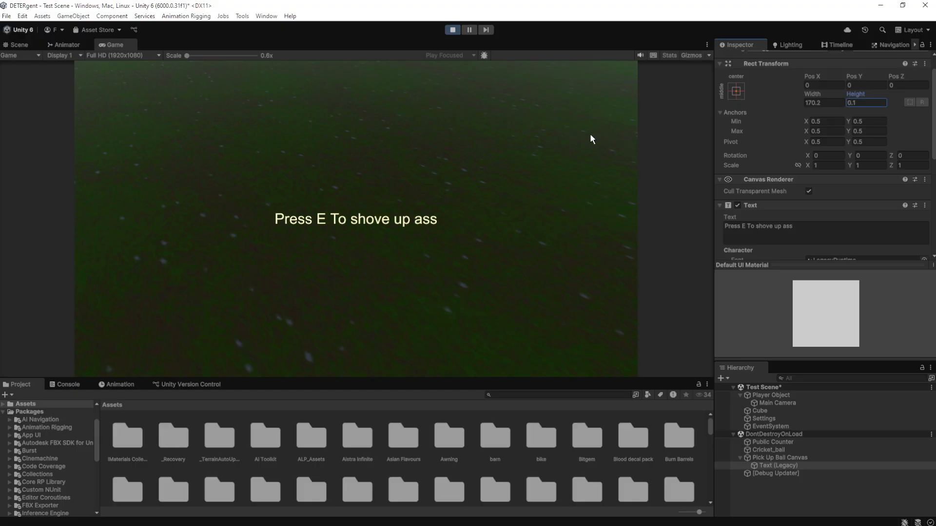
left_click_drag(614, 142, 480, 145)
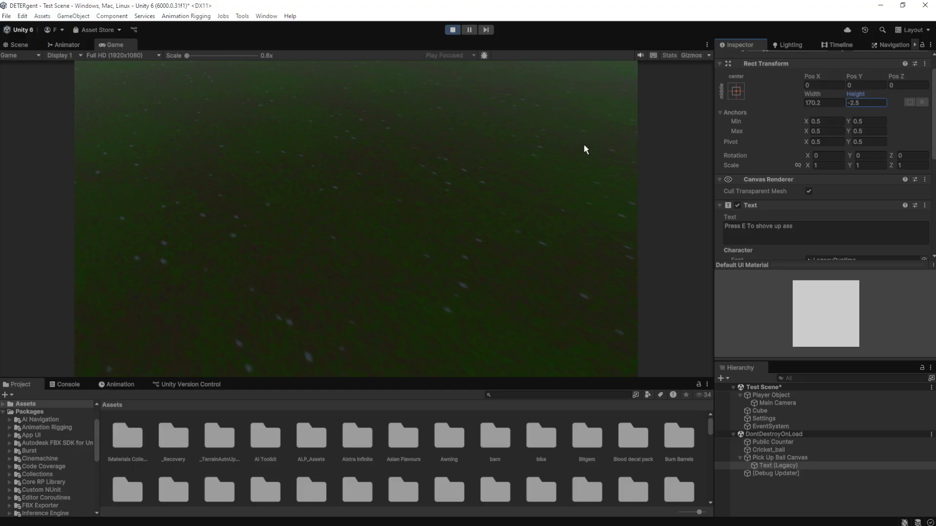
left_click_drag(585, 148, 619, 150)
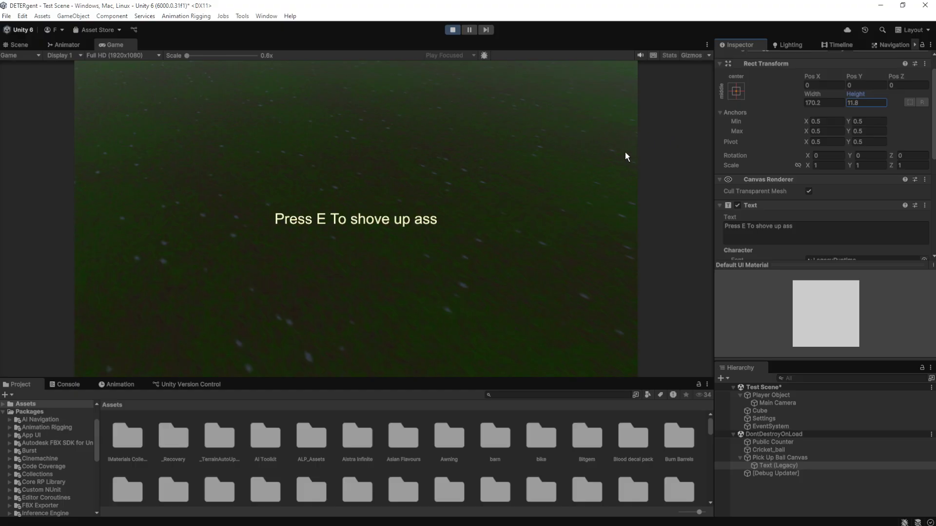
Walk the player up to the cricket ball in the running game to test the pickup message
left_click(625, 152)
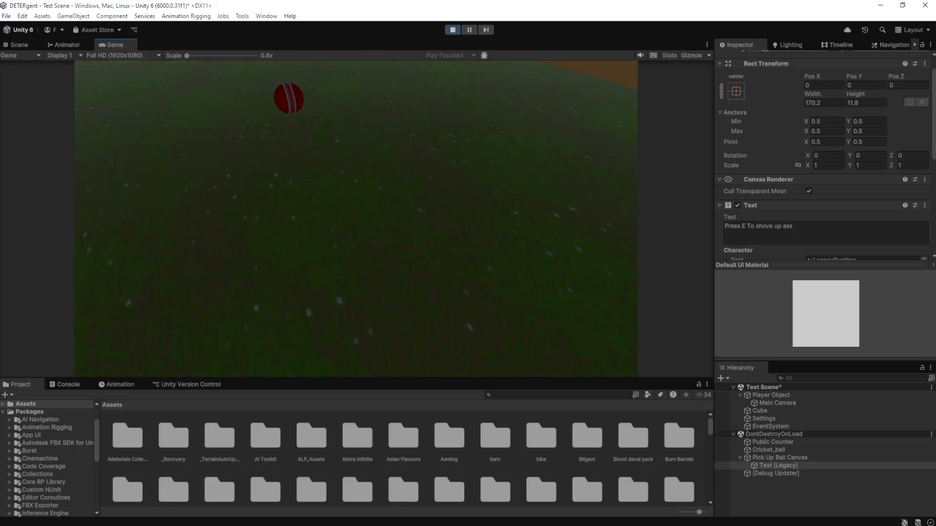
key("w")
key("s")
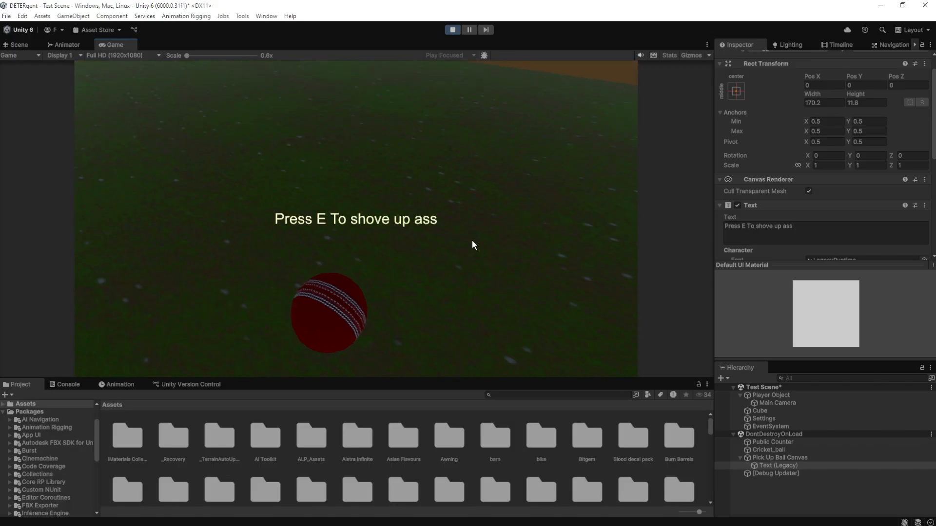
Expand the Dead entry in the Public Counter object's counter entries to inspect its value
left_click(783, 441)
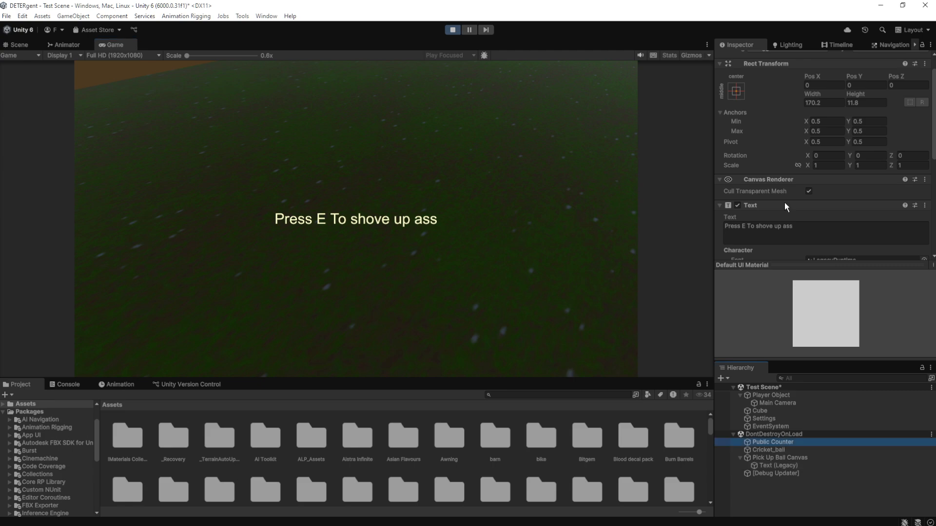
scroll(811, 137, "down", 5)
scroll(810, 154, "down", 10)
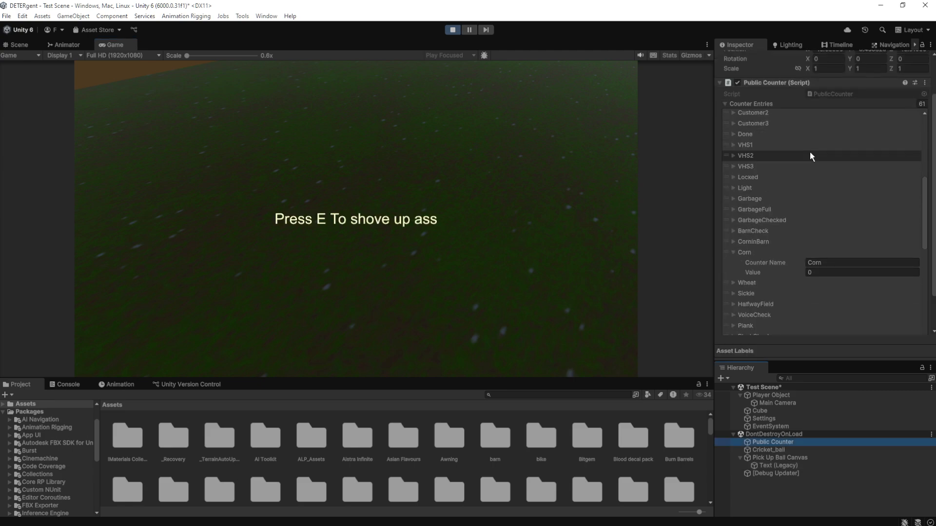
scroll(808, 152, "down", 4)
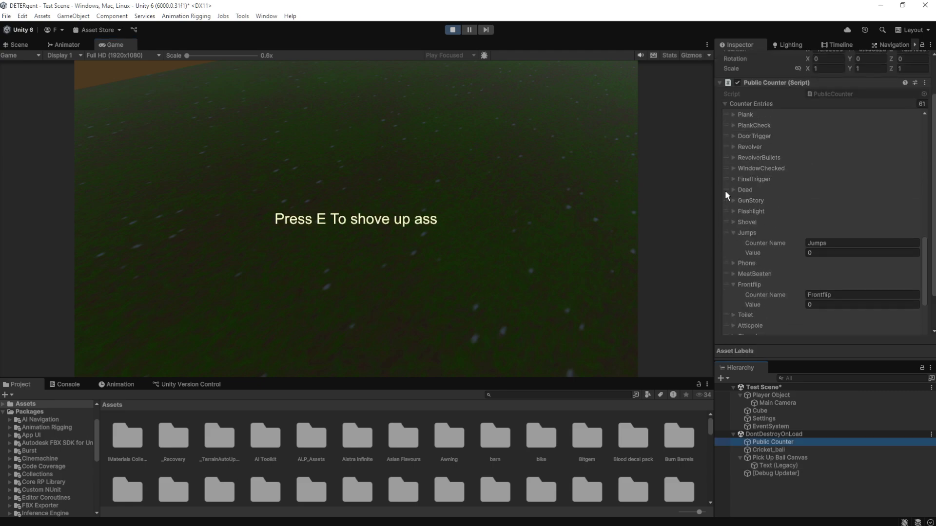
left_click(733, 190)
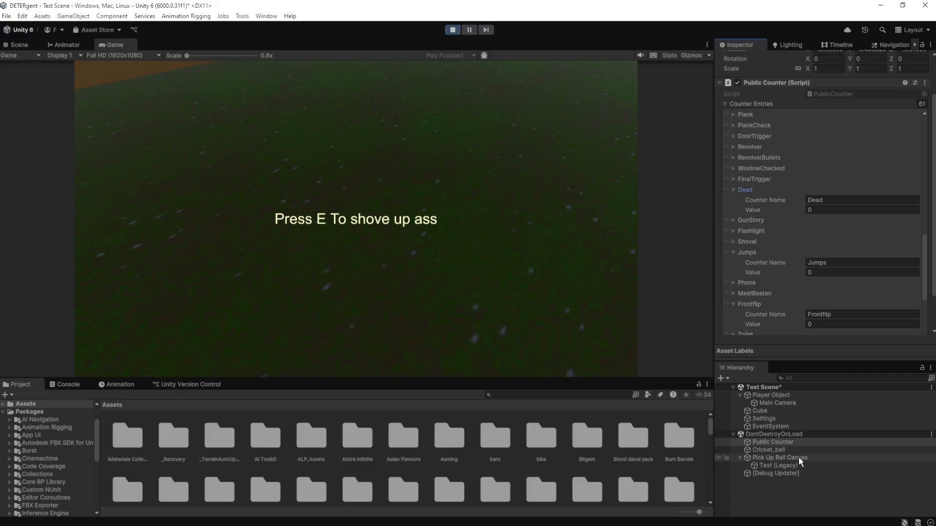
Check the Counter Name in the Item Pickup script of Cricket_ball
left_click(780, 450)
scroll(819, 225, "down", 10)
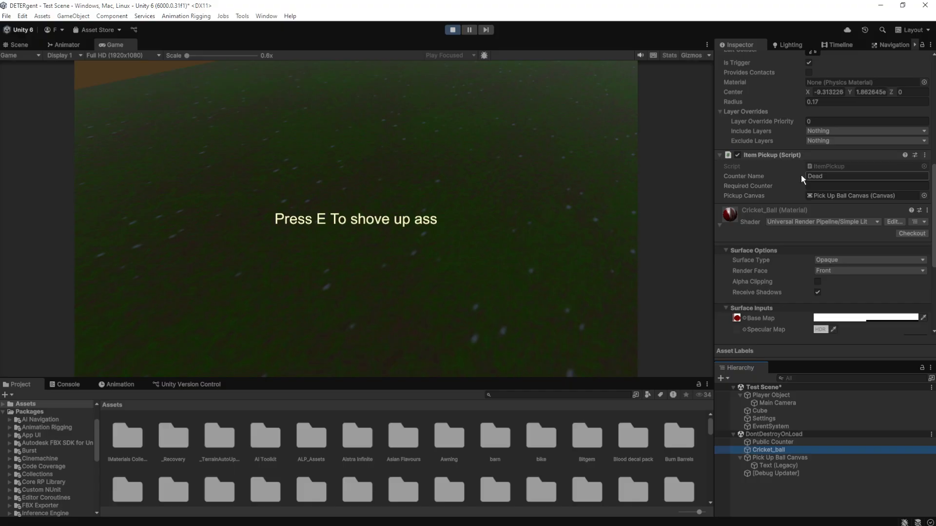
left_click(825, 179)
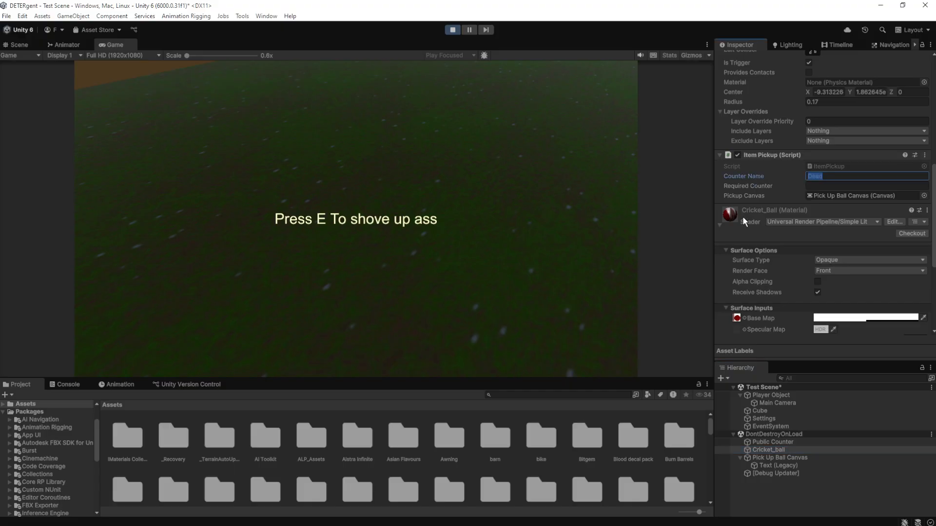
Pick up the cricket ball in the game while watching Public Counter's Dead entry, and exit play mode
left_click(767, 445)
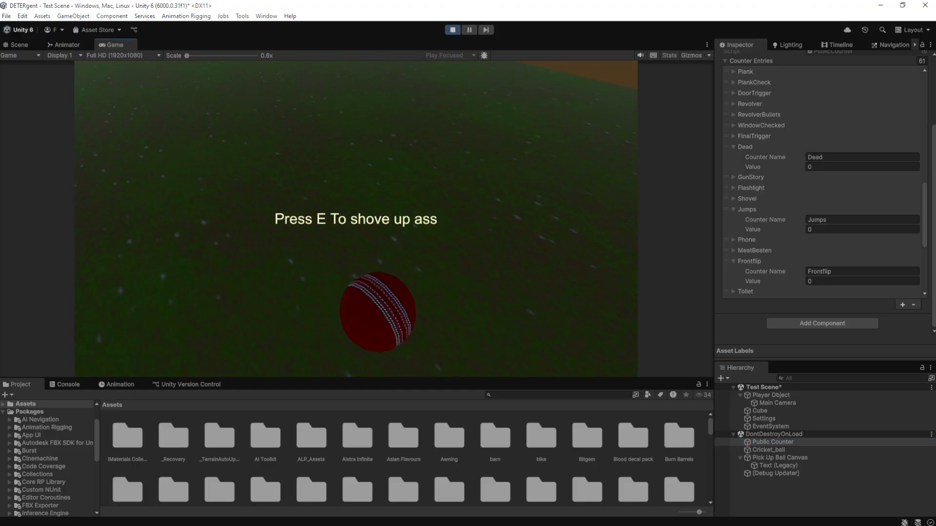
key("e")
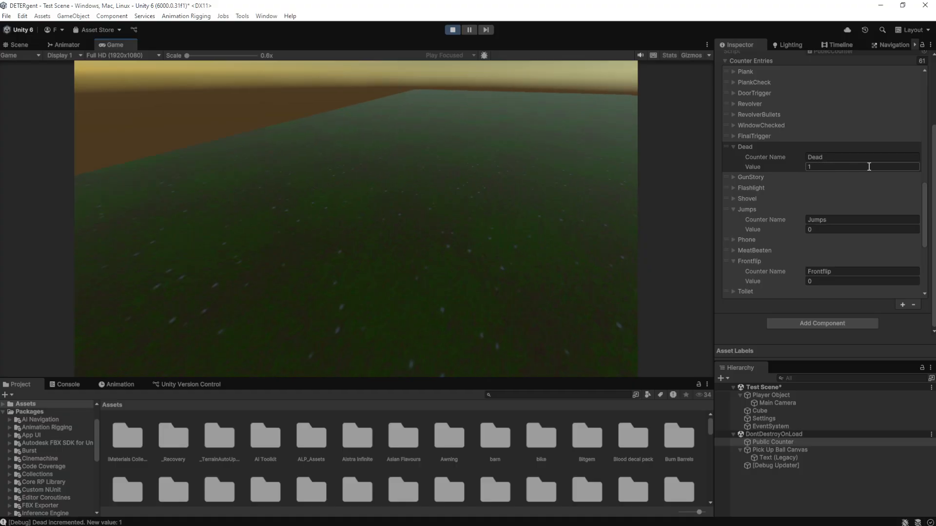
left_click(450, 31)
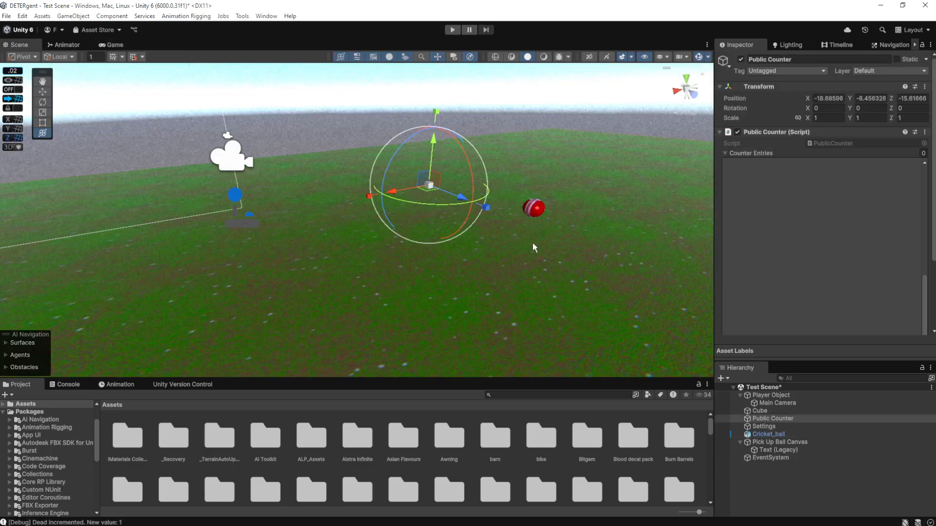
Add the Deactivate At Start script to the Settings object
right_click_drag(533, 242, 440, 228)
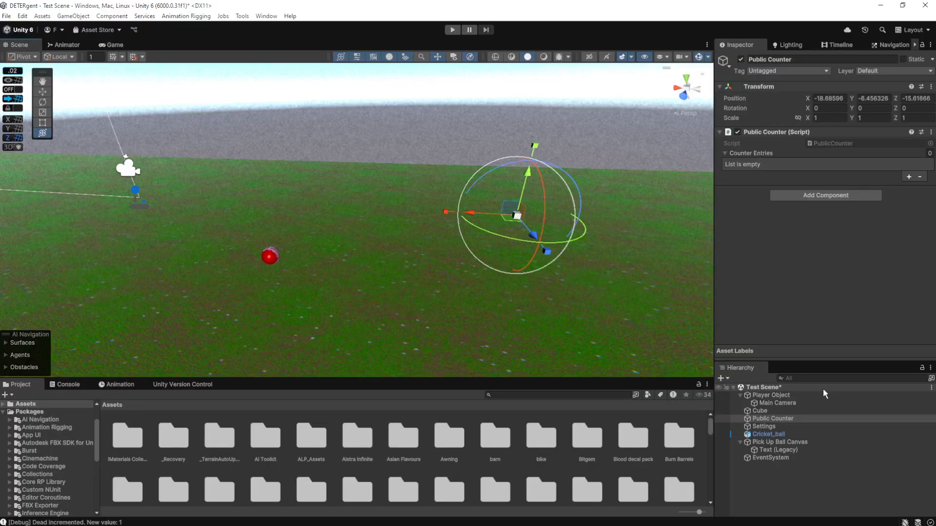
right_click_drag(597, 355, 468, 222)
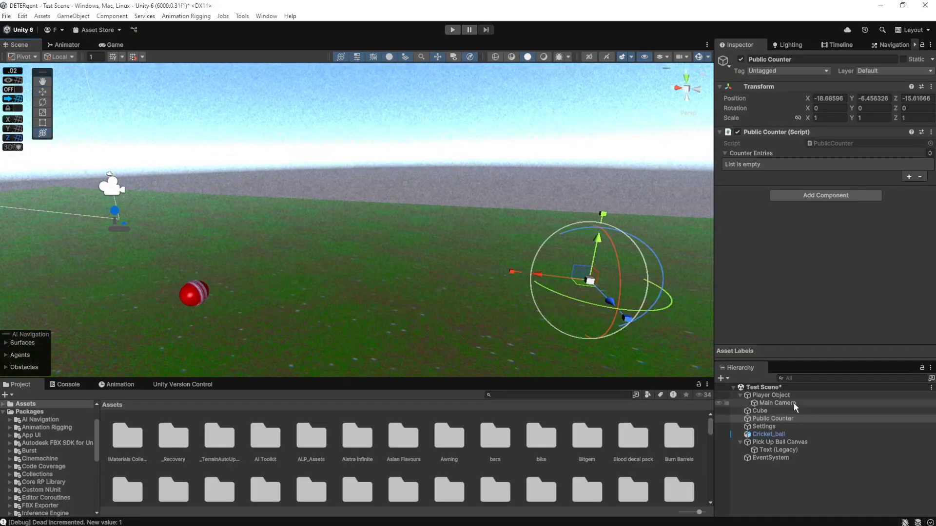
left_click(783, 426)
left_click(805, 138)
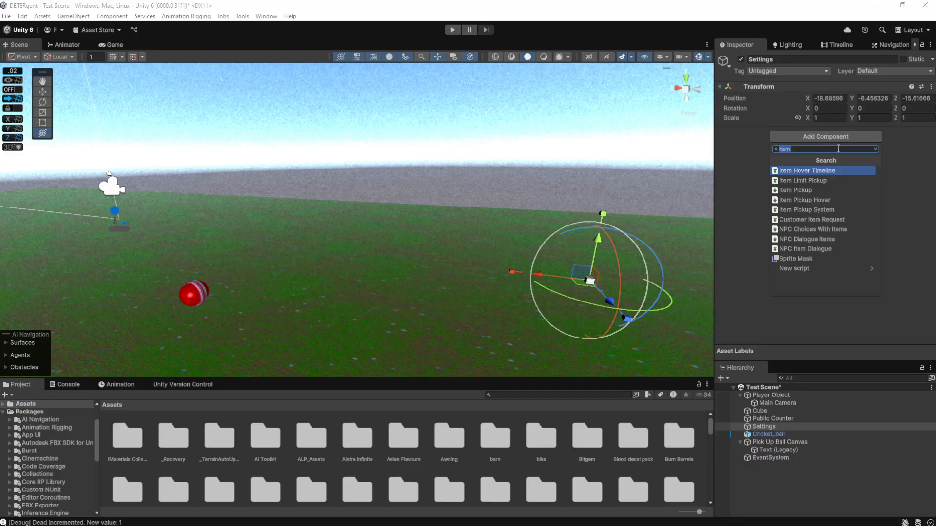
type("deacti")
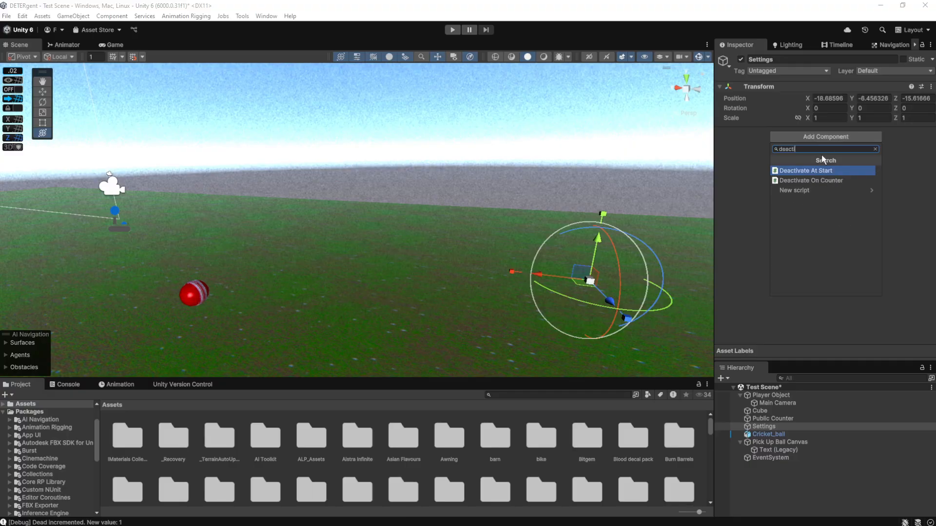
left_click(812, 172)
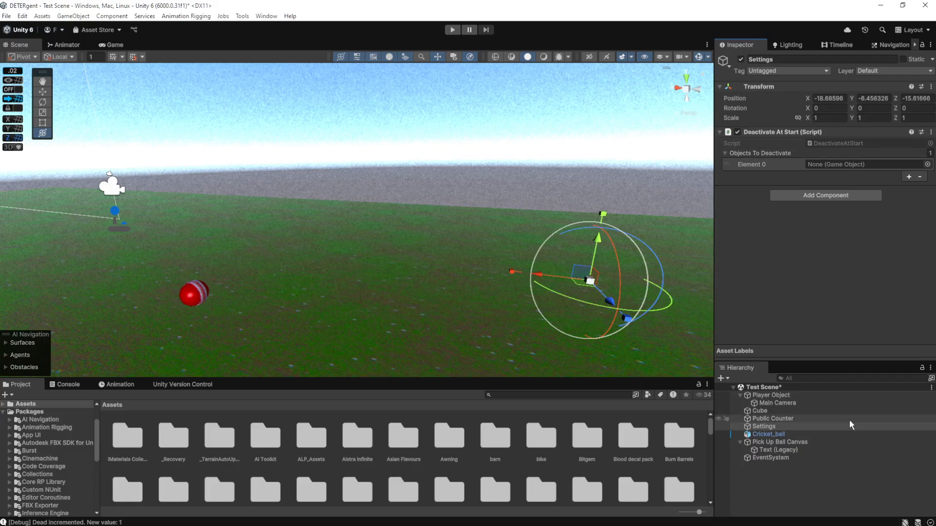
Duplicate the cricket ball and move the copy along the X axis to about X -11.886
right_click_drag(299, 235, 307, 271)
left_click(232, 233)
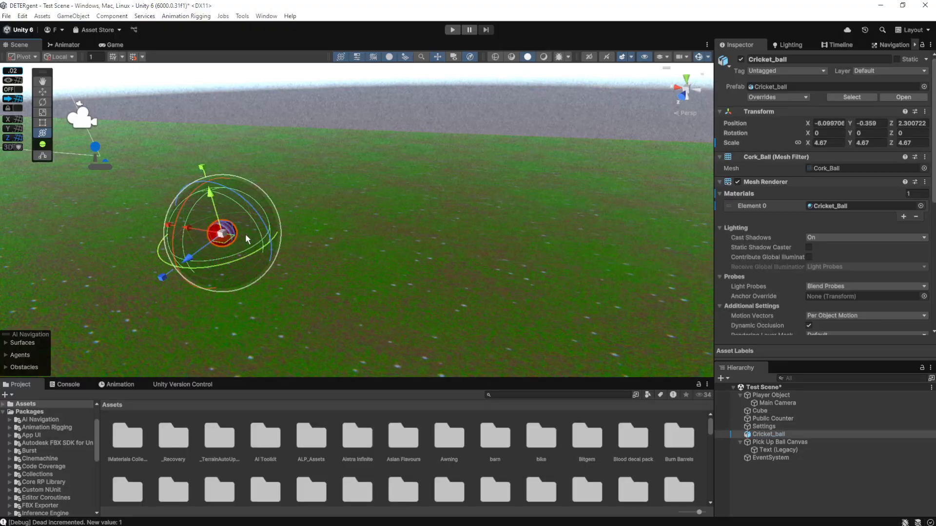
key("ctrl+d")
left_click_drag(190, 231, 594, 270)
right_click_drag(334, 227, 433, 234)
Search the project assets for "wood" and apply the AdlerWood_01_A material to the duplicated ball
left_click(542, 393)
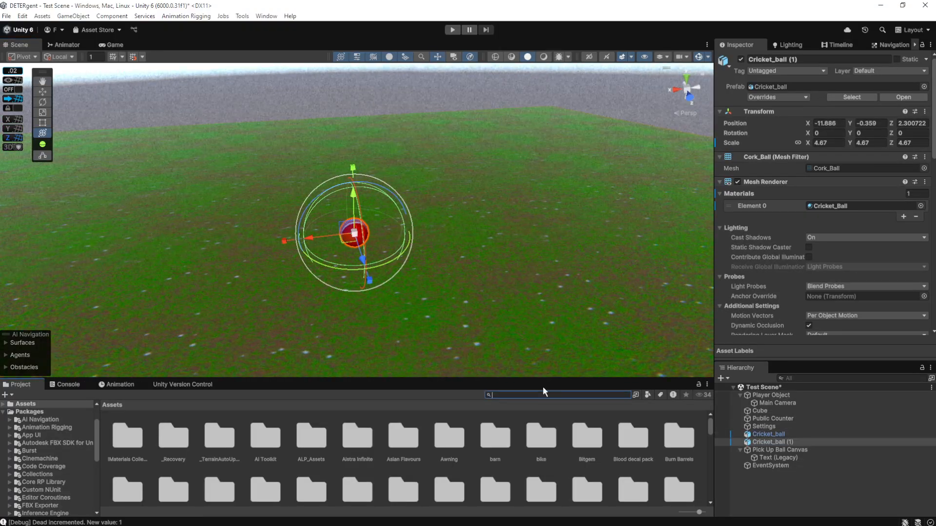
type("wood")
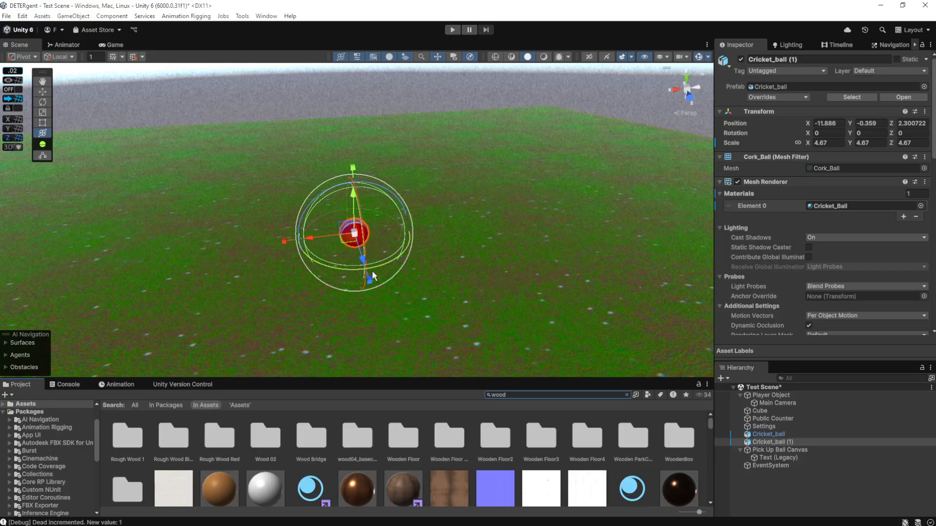
left_click_drag(352, 242, 349, 235)
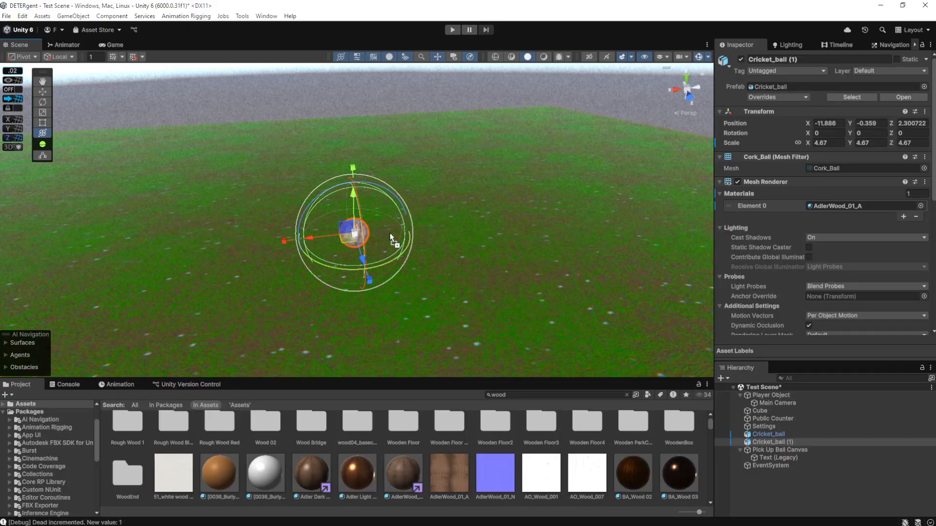
Adjust the X tiling of the AdlerWood_01_A material on the duplicated ball so the wood pattern repeats more densely
right_click_drag(479, 248, 215, 254)
key("w")
key("a")
key("d")
right_click_drag(590, 269, 502, 281)
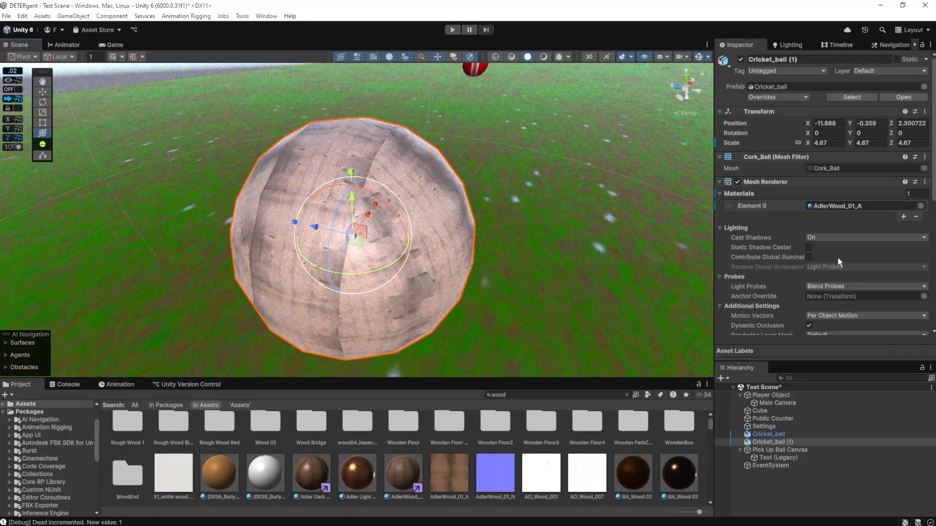
scroll(837, 249, "down", 5)
scroll(837, 248, "down", 5)
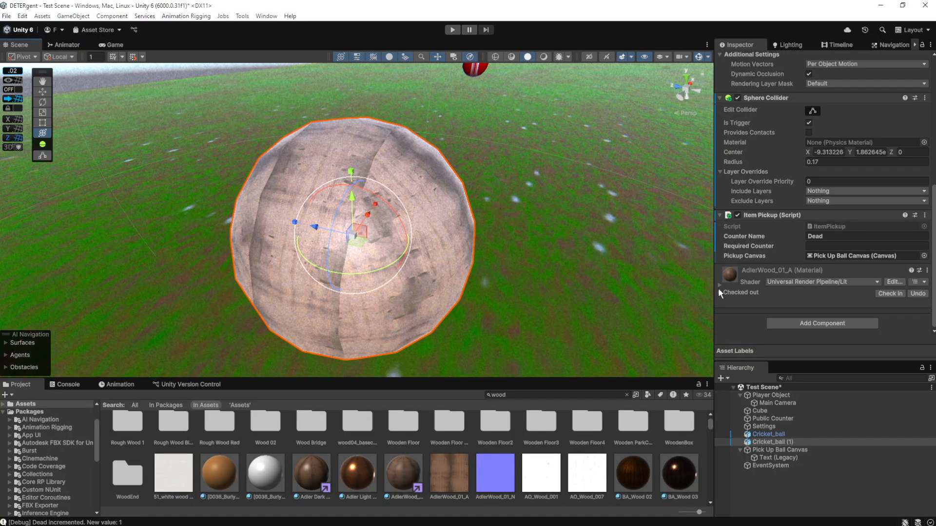
scroll(761, 189, "down", 10)
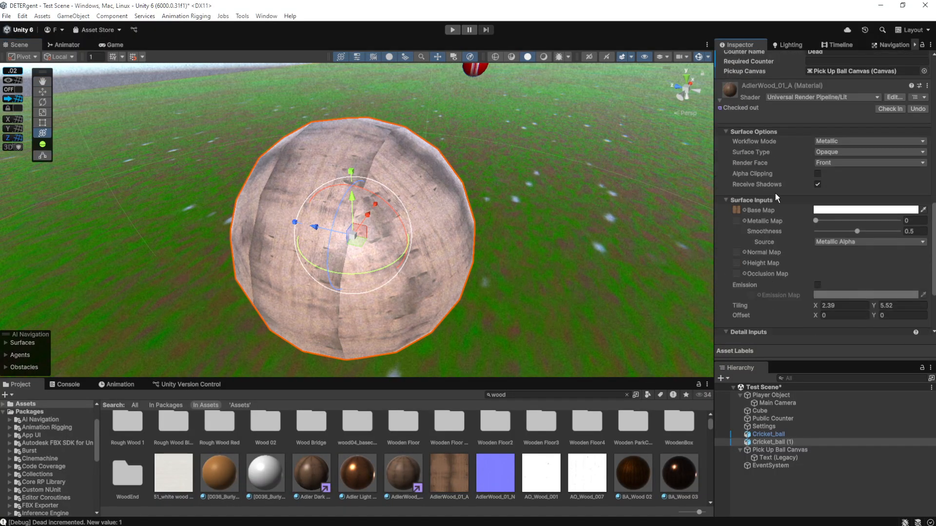
left_click_drag(815, 257, 855, 258)
left_click_drag(873, 253, 279, 251)
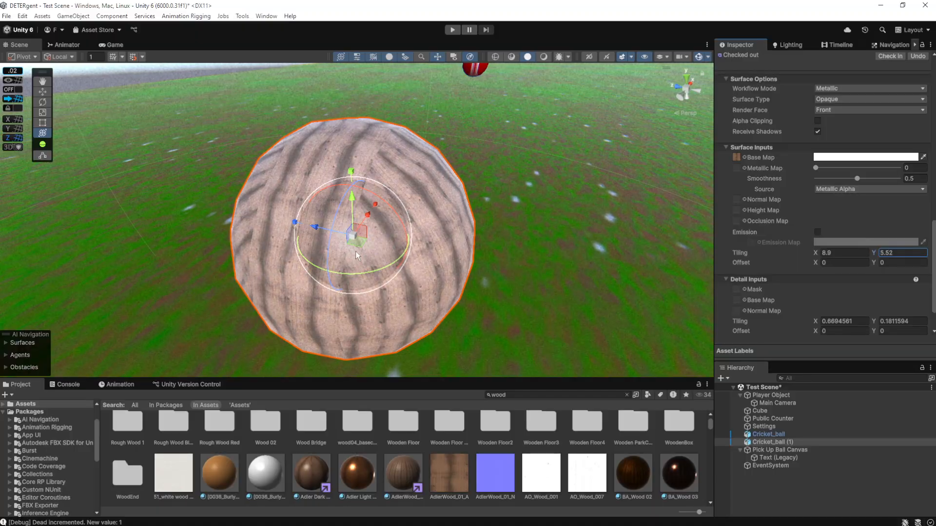
left_click_drag(815, 252, 779, 253)
Rename the duplicated wooden ball to "2nd ball" and select the original Cricket_ball in the scene hierarchy
right_click_drag(284, 273, 575, 273)
scroll(794, 276, "up", 12)
scroll(795, 271, "up", 5)
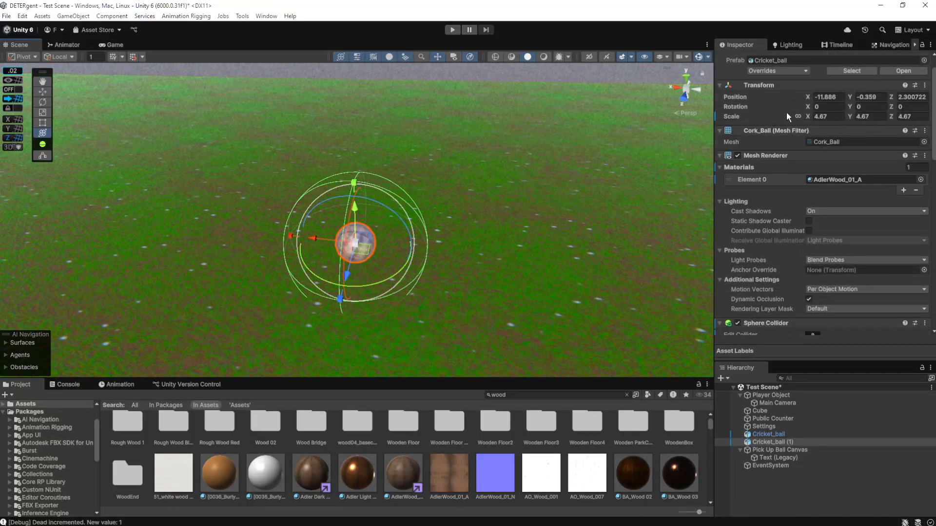
left_click(780, 59)
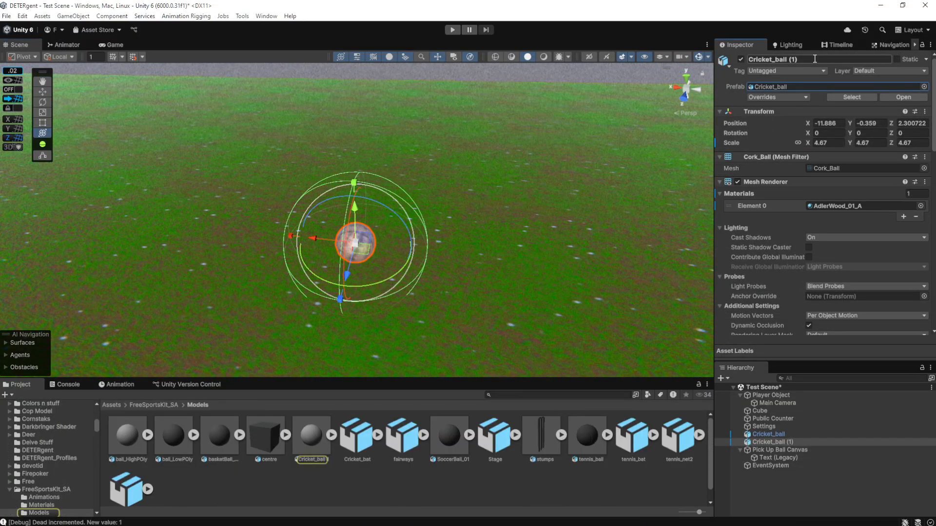
type("2nd ball")
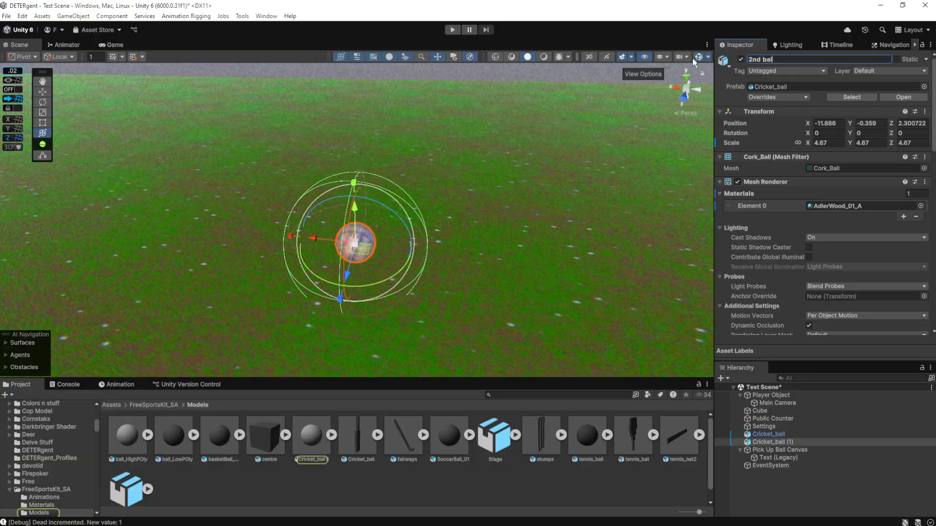
left_click(783, 440)
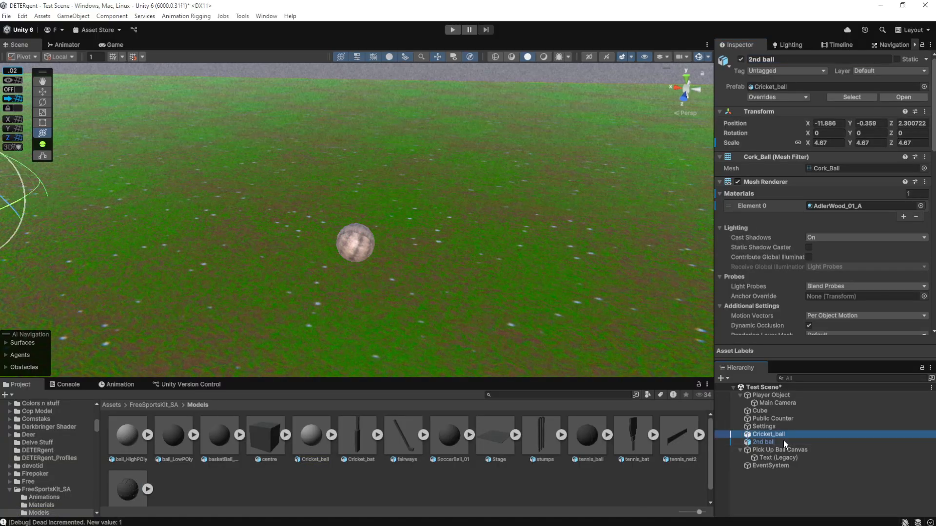
Compare the two balls in the hierarchy and examine the Item Pickup settings of the 2nd ball
scroll(815, 202, "down", 4)
scroll(814, 203, "down", 5)
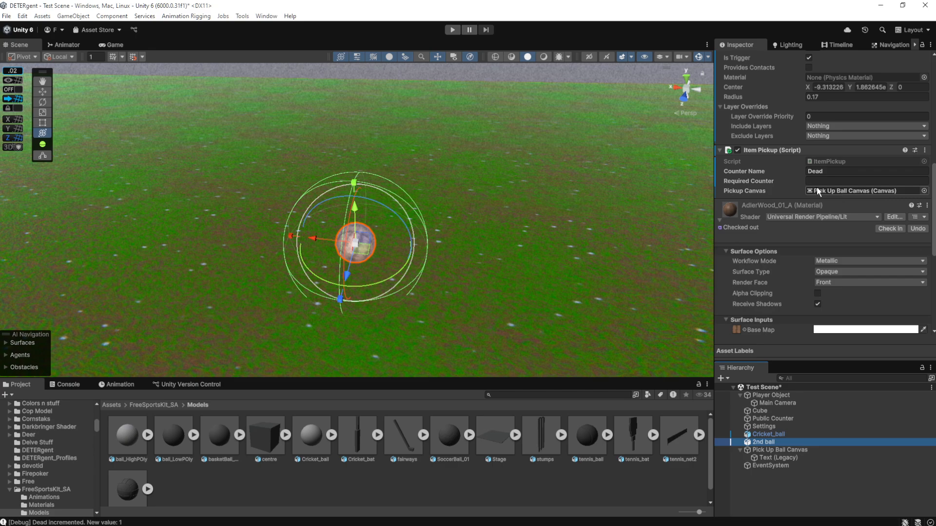
left_click(797, 450)
left_click(786, 443)
left_click(786, 436)
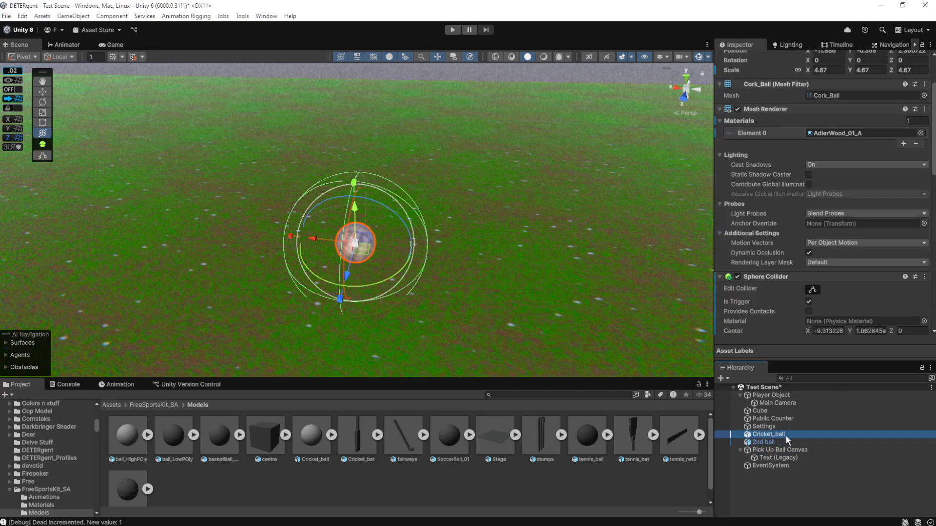
left_click(781, 443)
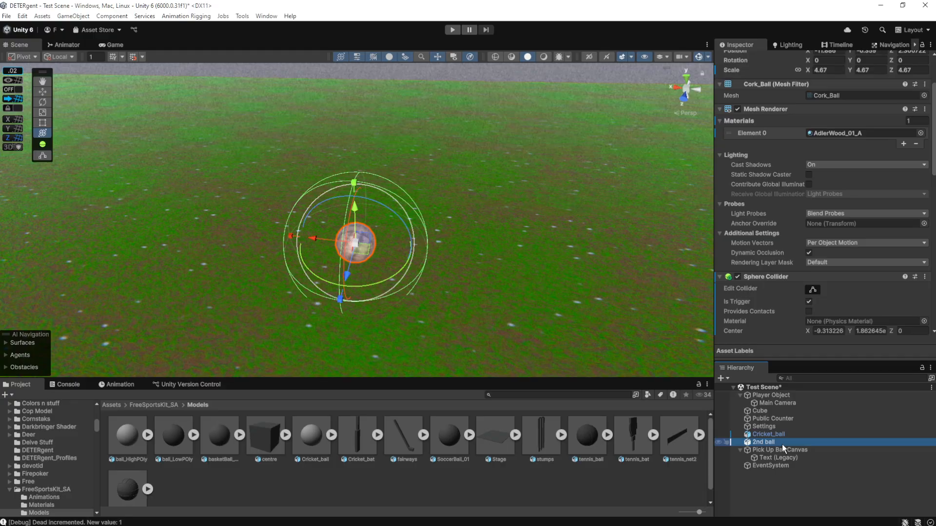
scroll(802, 280, "down", 8)
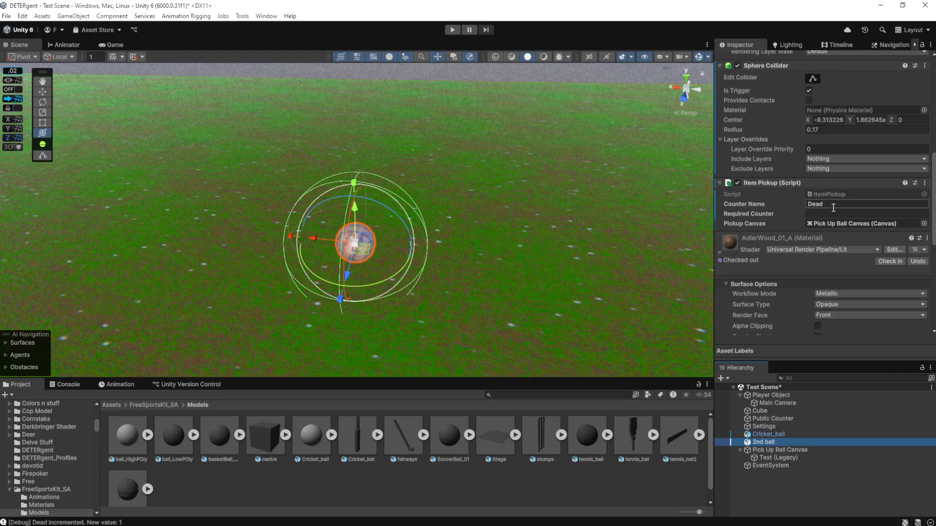
Search the project assets for "public" and examine the counter names initialized in the PublicCounter script
left_click(544, 392)
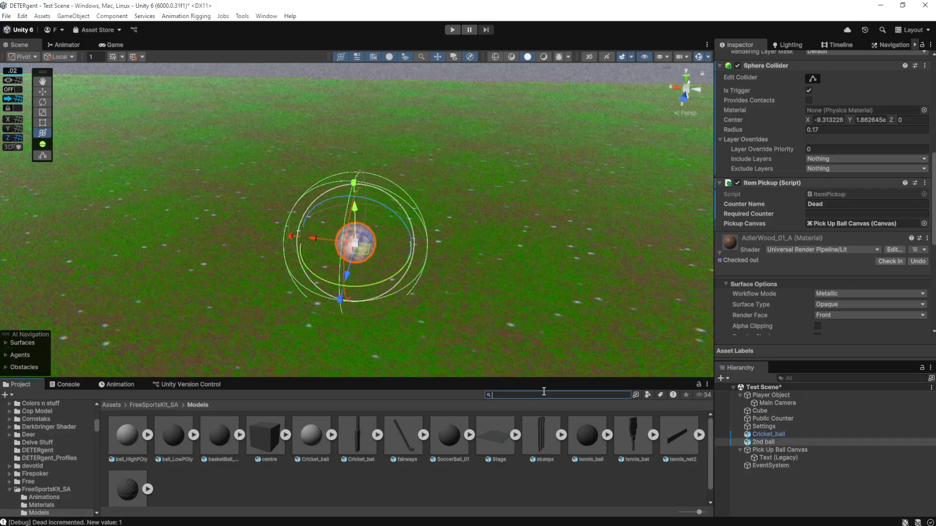
type("public")
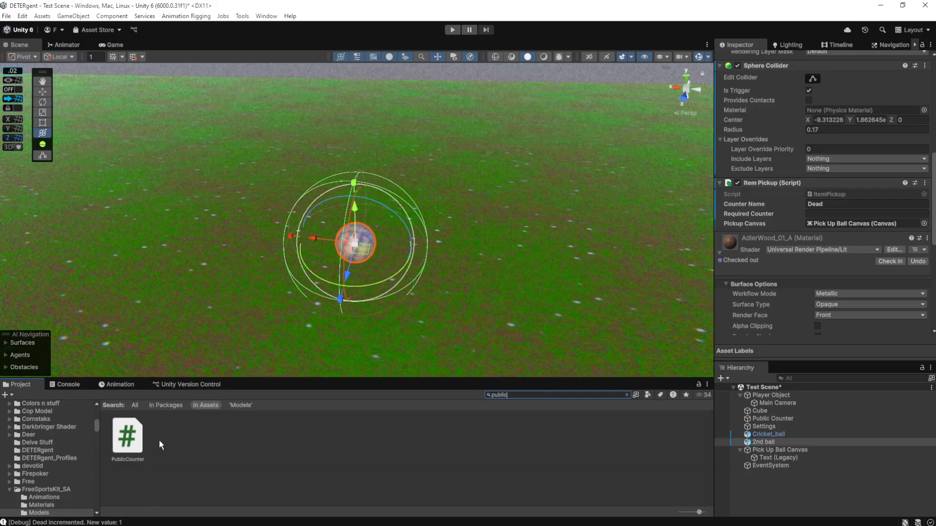
left_click(127, 437)
scroll(789, 205, "down", 10)
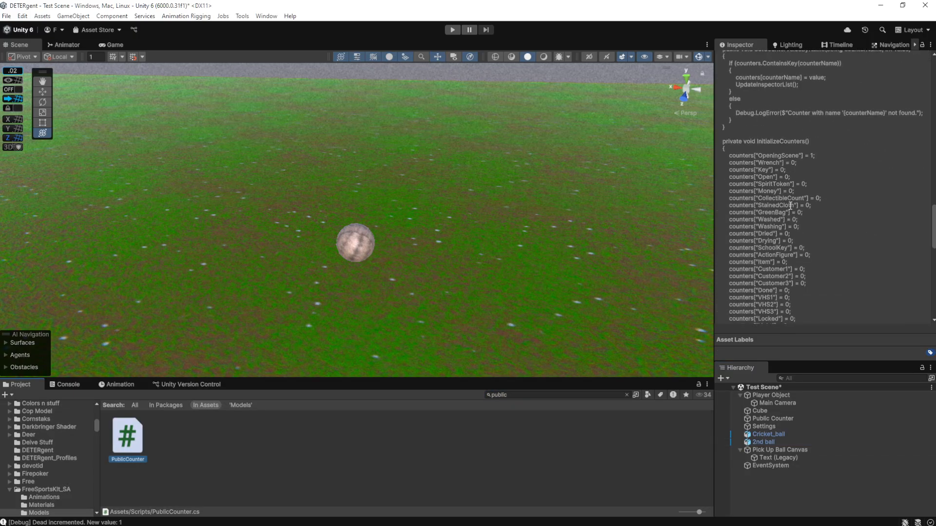
scroll(789, 205, "down", 3)
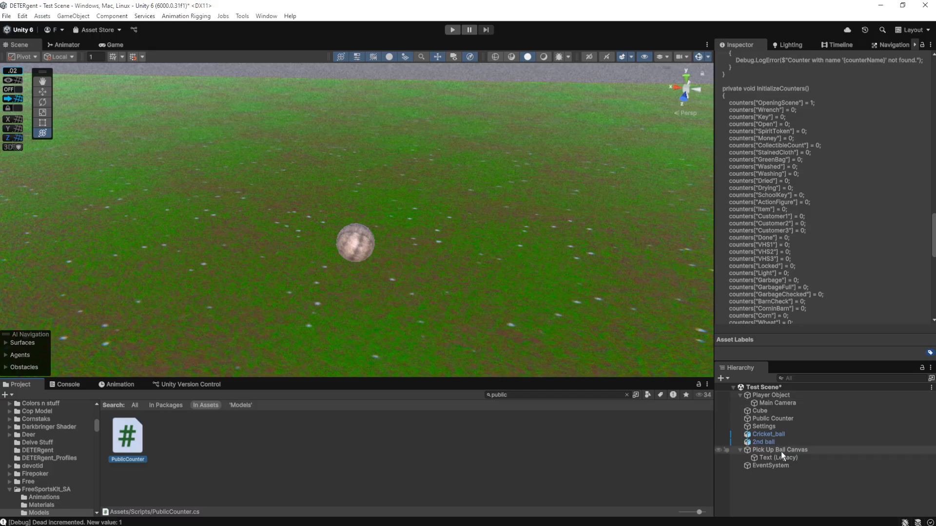
Set the Counter Name of the 2nd ball's Item Pickup script to "Open"
left_click(781, 442)
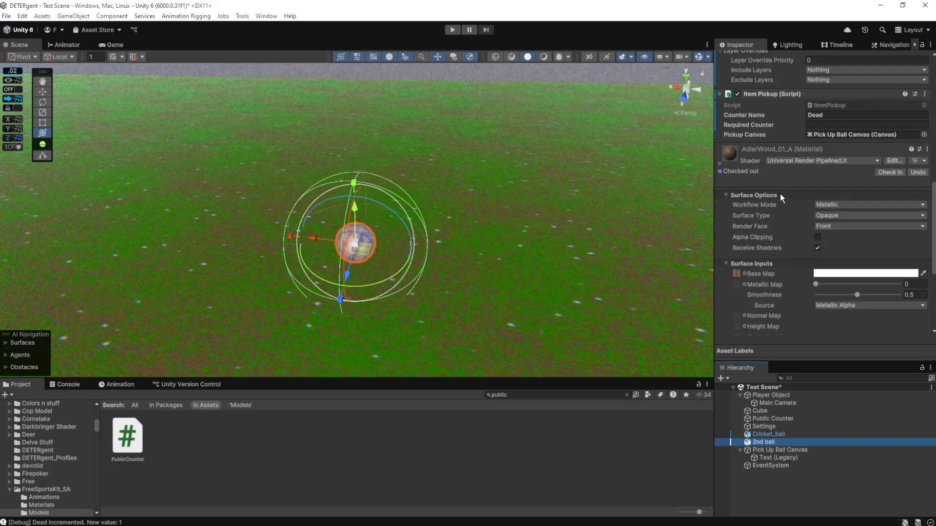
scroll(780, 194, "up", 1)
left_click(742, 140)
type("Open")
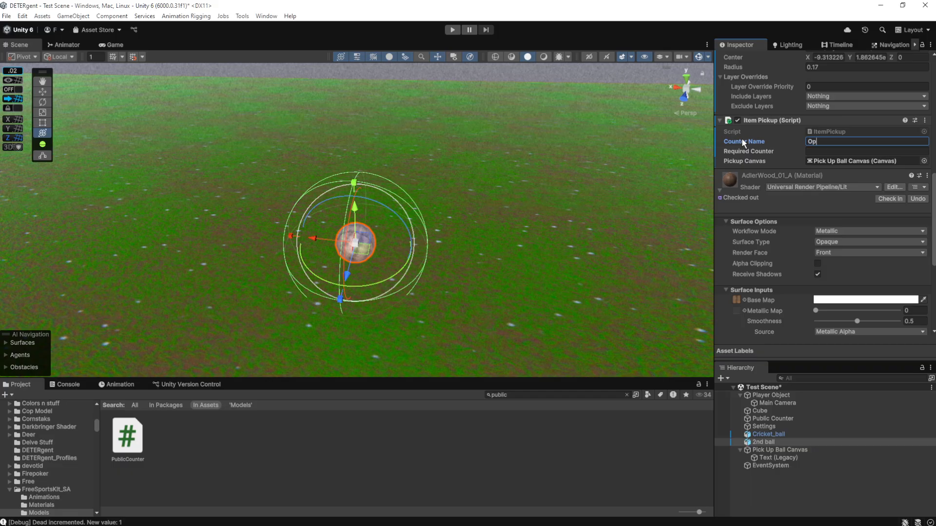
Assign the 2nd ball to Element 0 of Objects To Deactivate in the Settings object's Deactivate At Start script
left_click(791, 428)
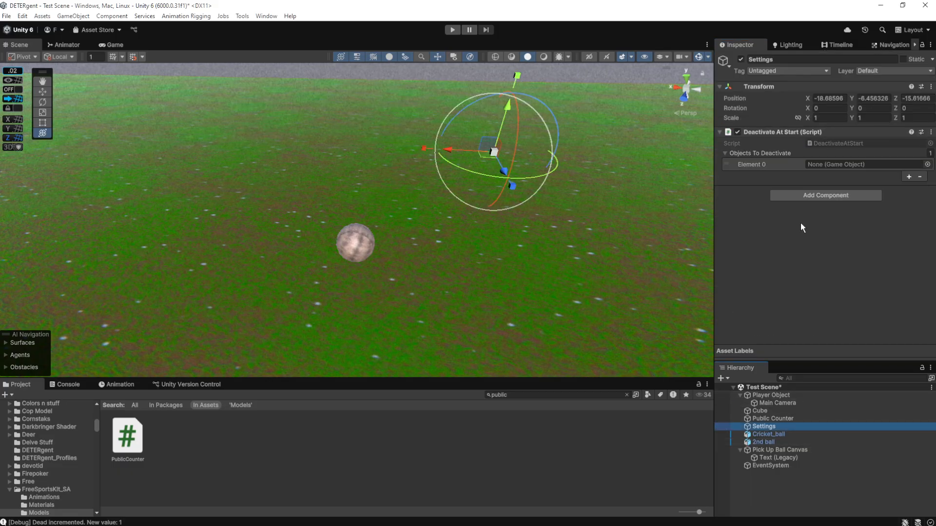
left_click(908, 176)
left_click(923, 187)
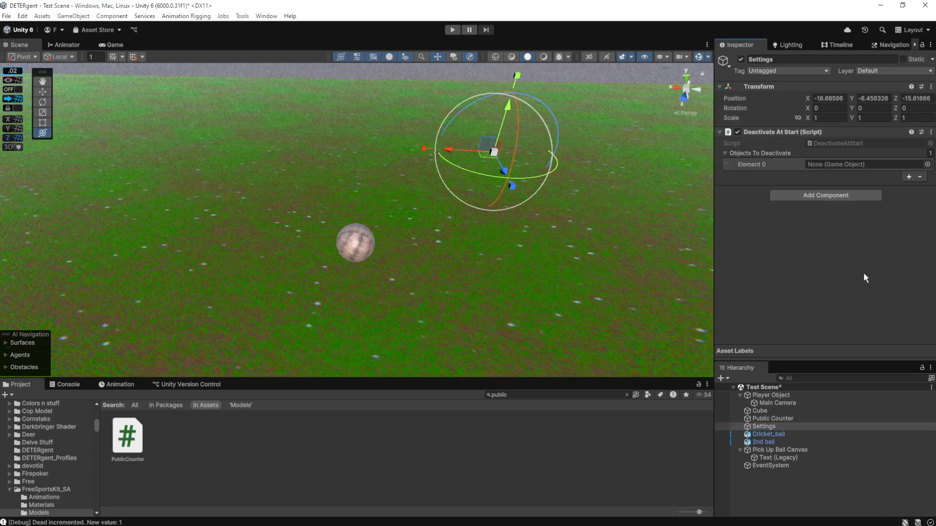
left_click_drag(822, 246, 838, 168)
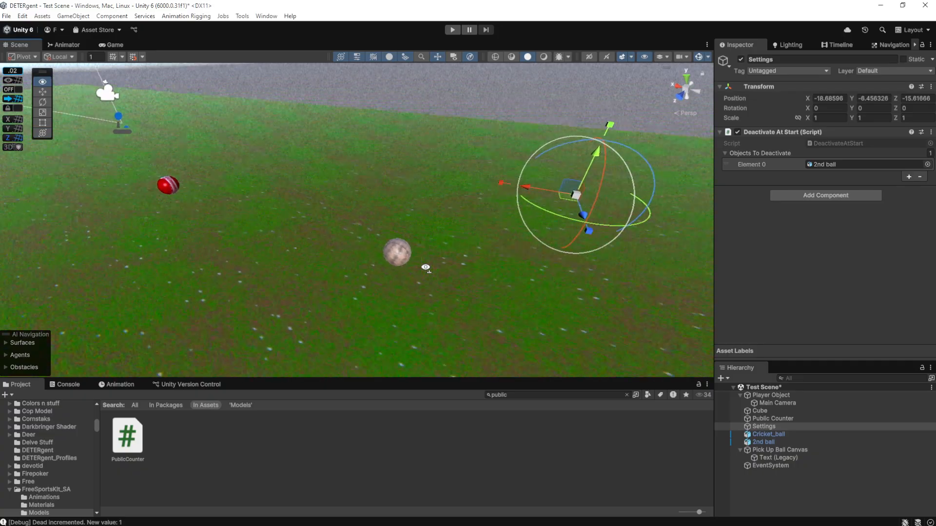
Play-test the scene by moving the player around the cricket ball to check the 2nd ball's deactivation and the pickup prompt, and stop play mode
left_click(452, 30)
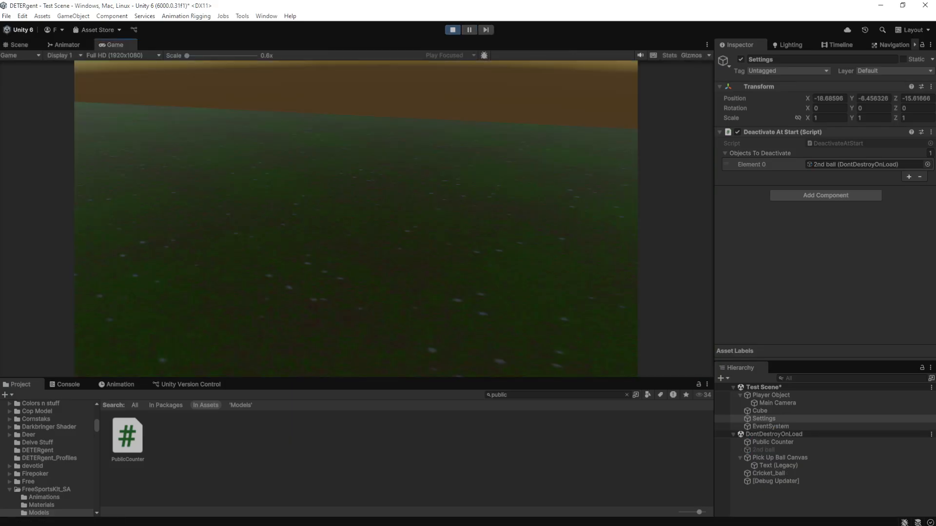
key("w")
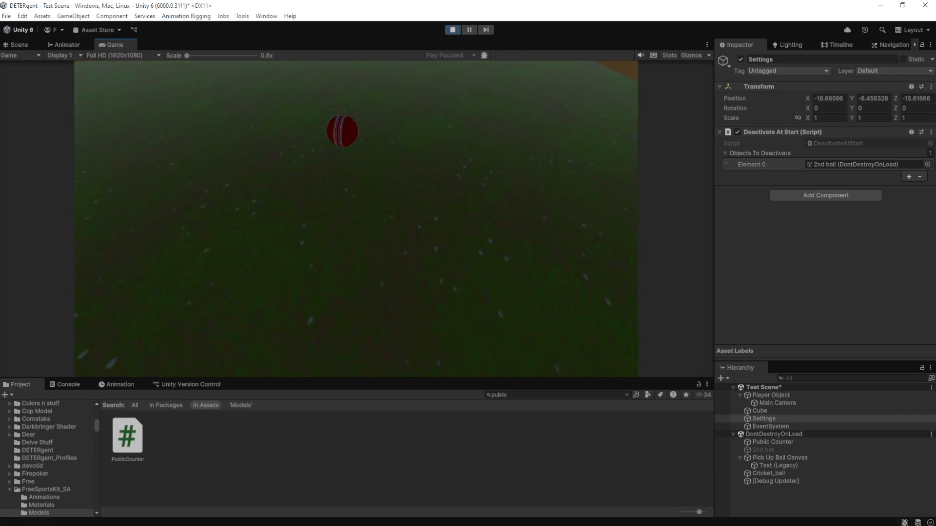
key("s")
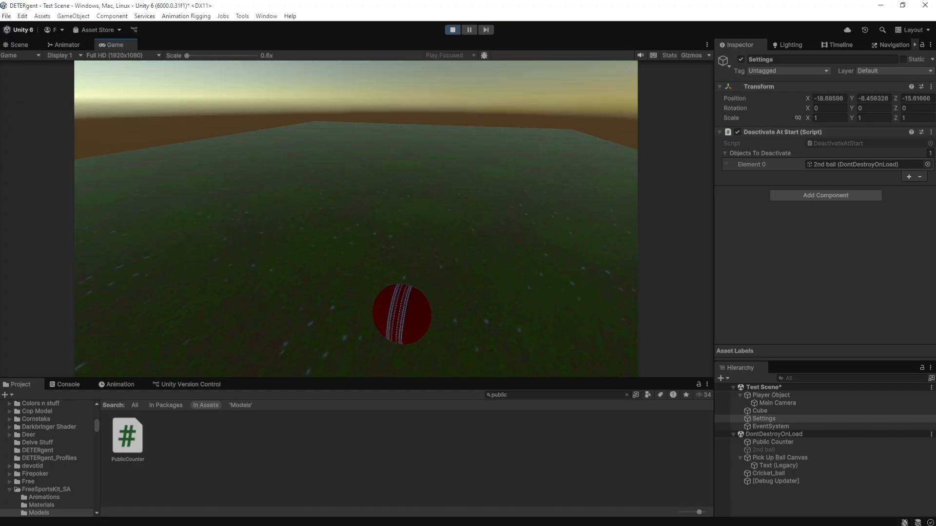
key("w")
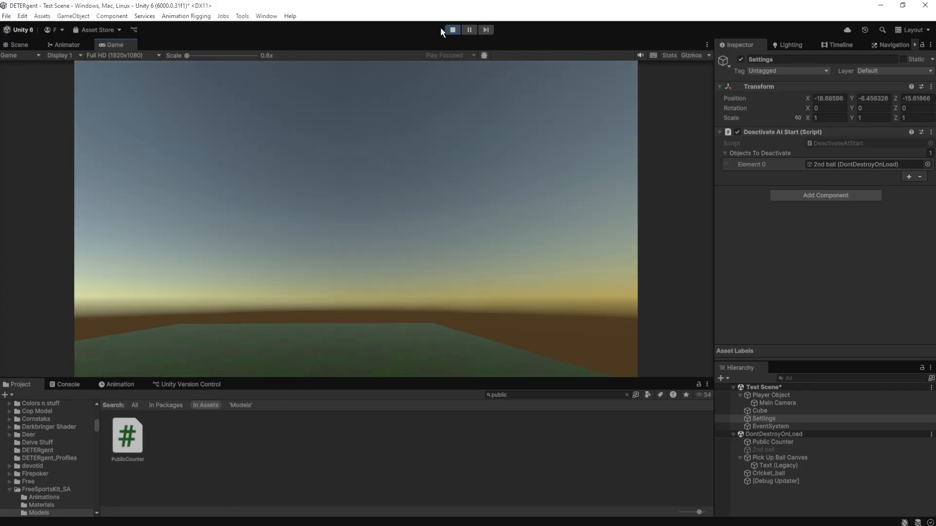
left_click(453, 29)
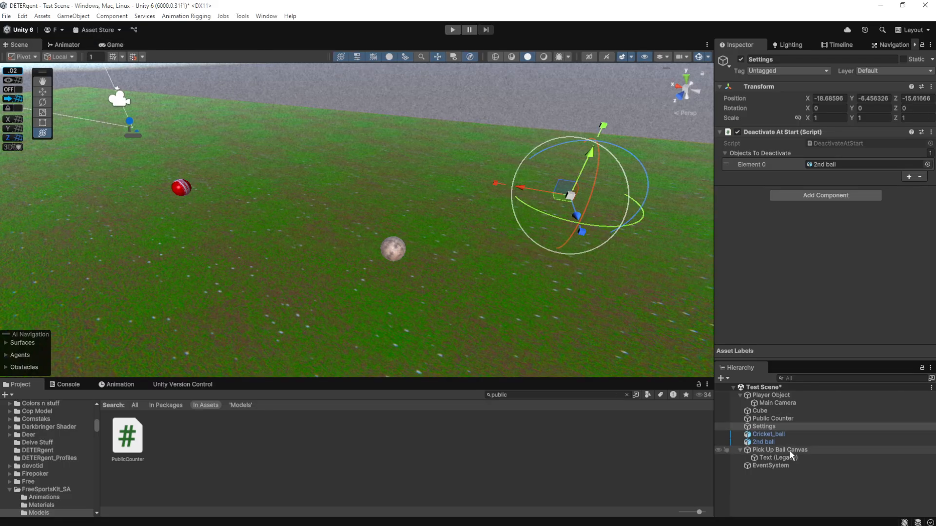
Set the pickup prompt's Text (Legacy) rect to width 1000 and height 200, with Pos X and Pos Y at 0
left_click(767, 458)
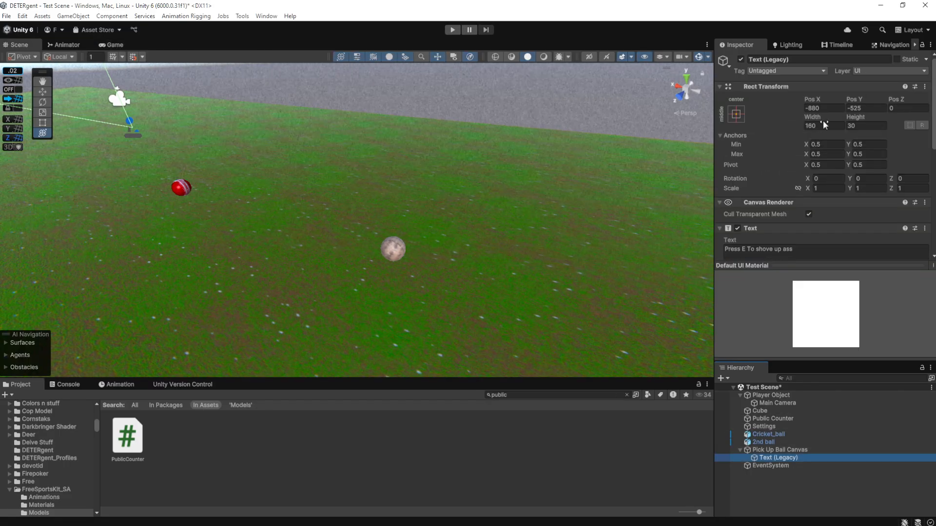
left_click(823, 124)
type("1000")
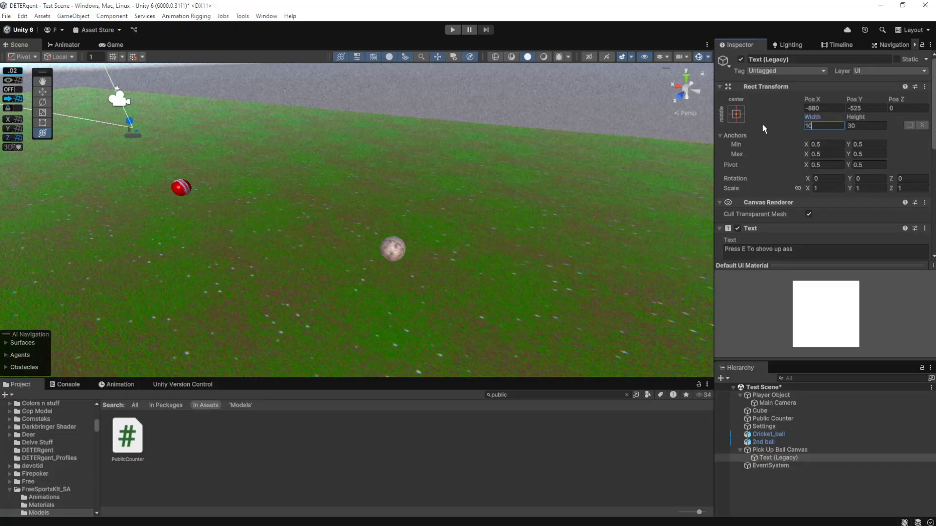
left_click(826, 109)
type("0")
left_click(877, 110)
left_click(877, 109)
type("0")
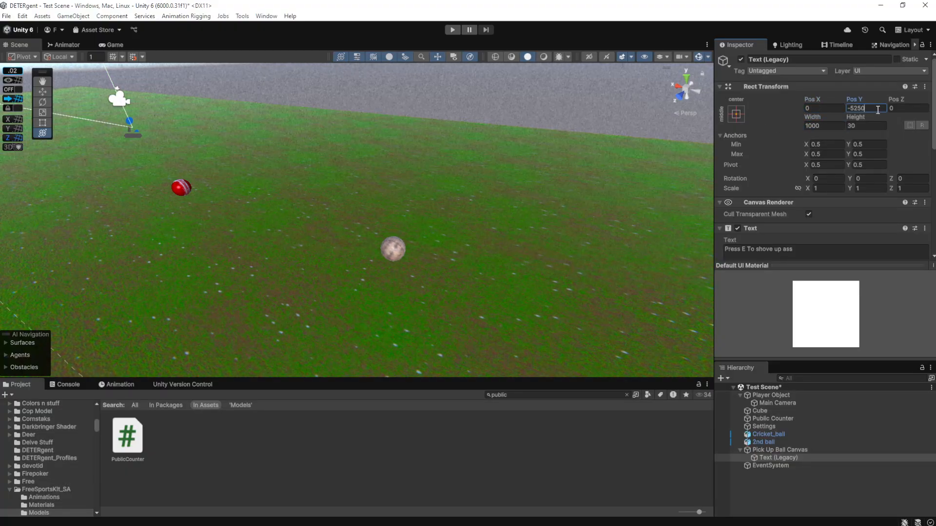
key("ctrl+a")
type("0")
left_click(854, 126)
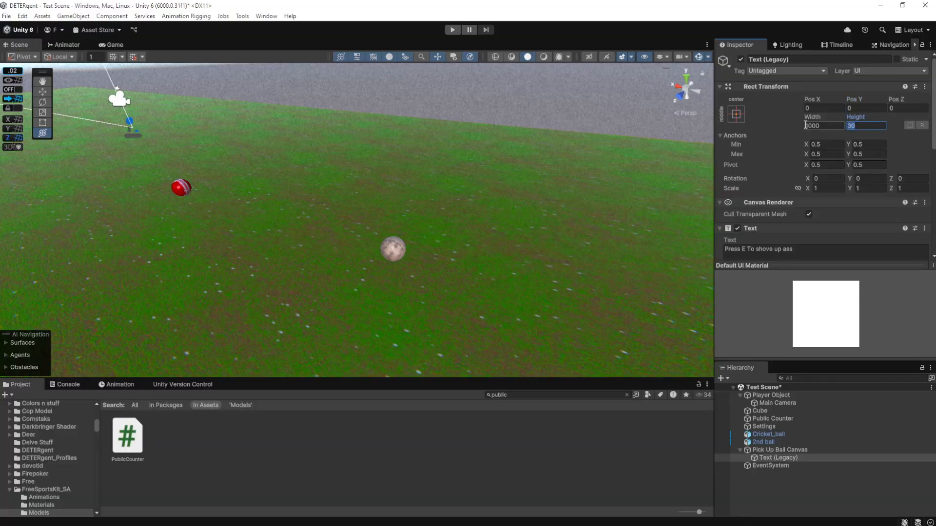
Set the prompt text's horizontal and vertical overflow to Overflow, its font size to 50 and its font to BOOKOS
scroll(811, 146, "down", 6)
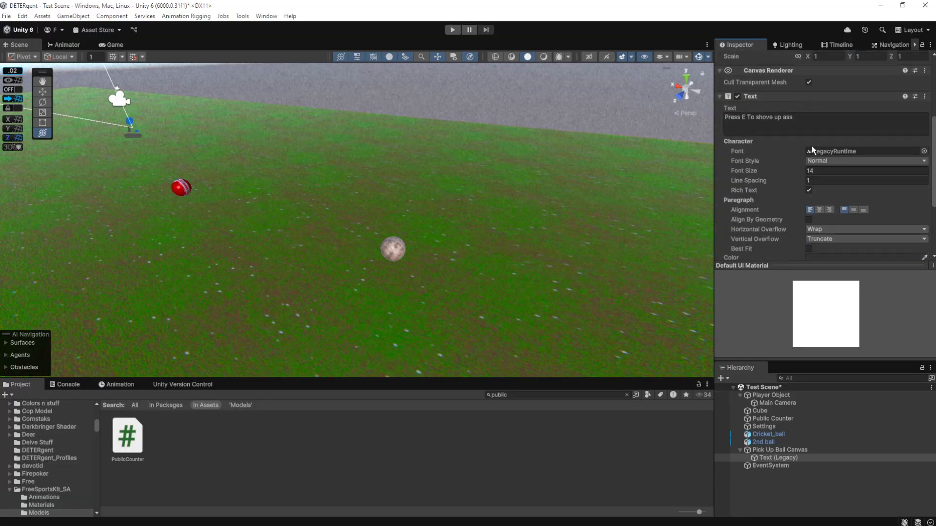
left_click(820, 203)
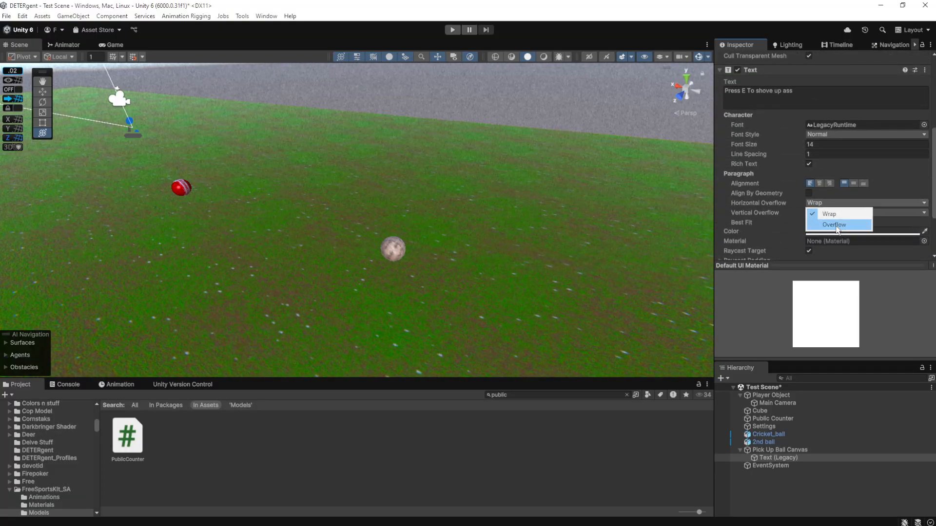
left_click(834, 225)
left_click(839, 212)
left_click(836, 235)
left_click(807, 145)
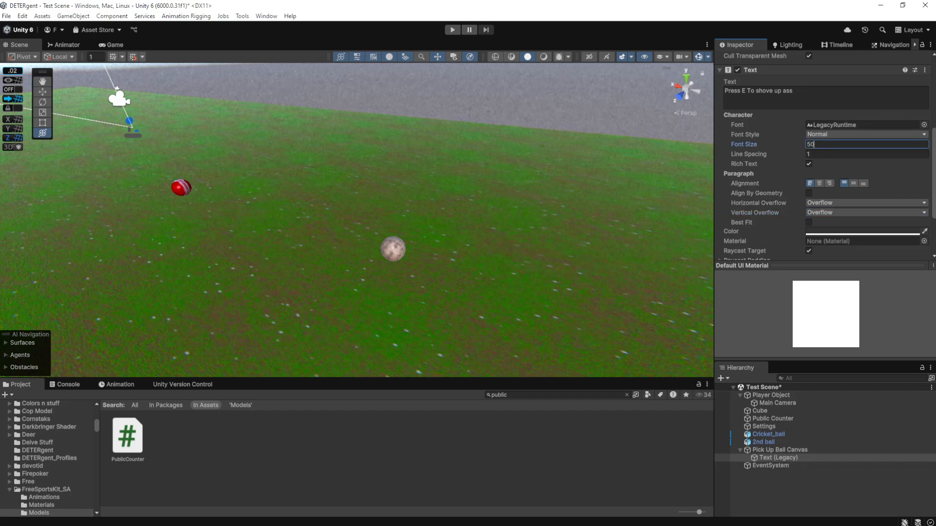
type("50")
left_click(923, 124)
left_click(840, 169)
left_click(799, 91)
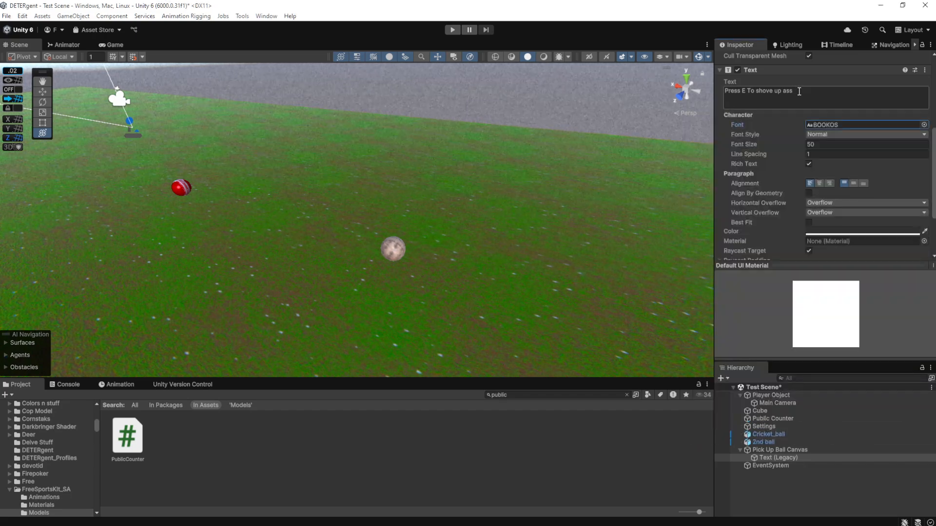
left_click(800, 92)
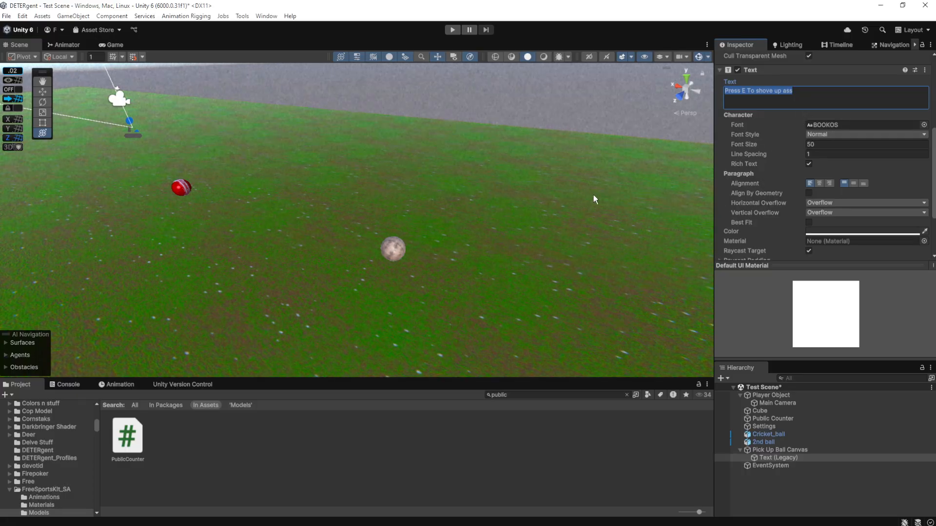
Play the scene and walk up to the cricket ball to check how the pickup prompt displays
scroll(590, 188, "up", 3)
scroll(589, 187, "down", 3)
right_click_drag(530, 180, 464, 82)
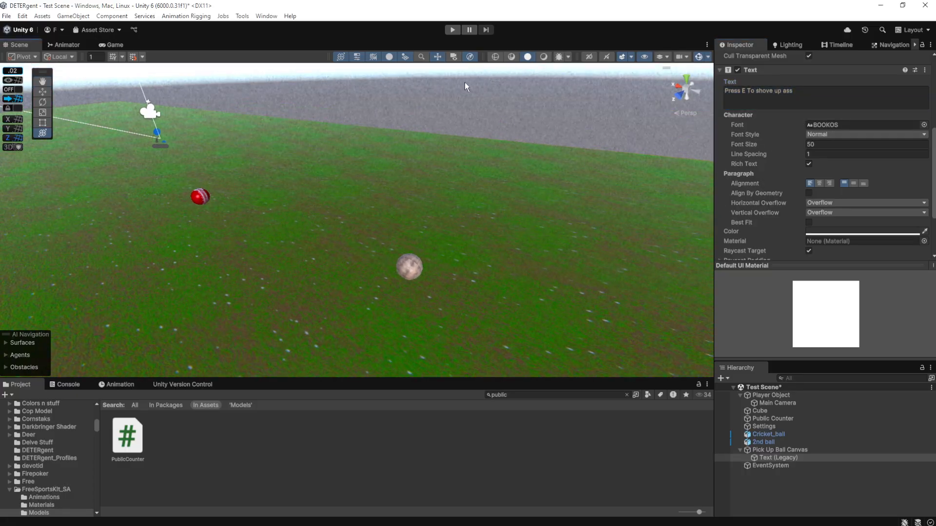
left_click(453, 30)
mouse_move(250, 518)
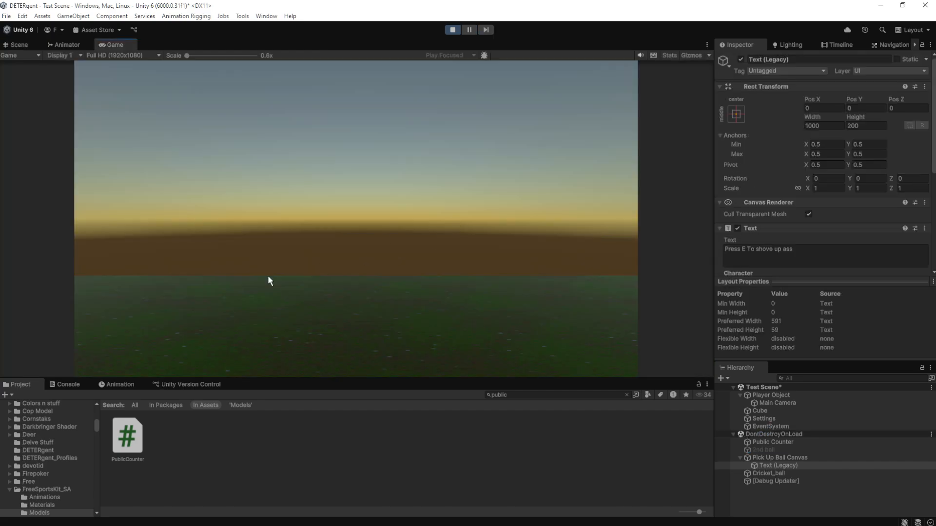
key("w")
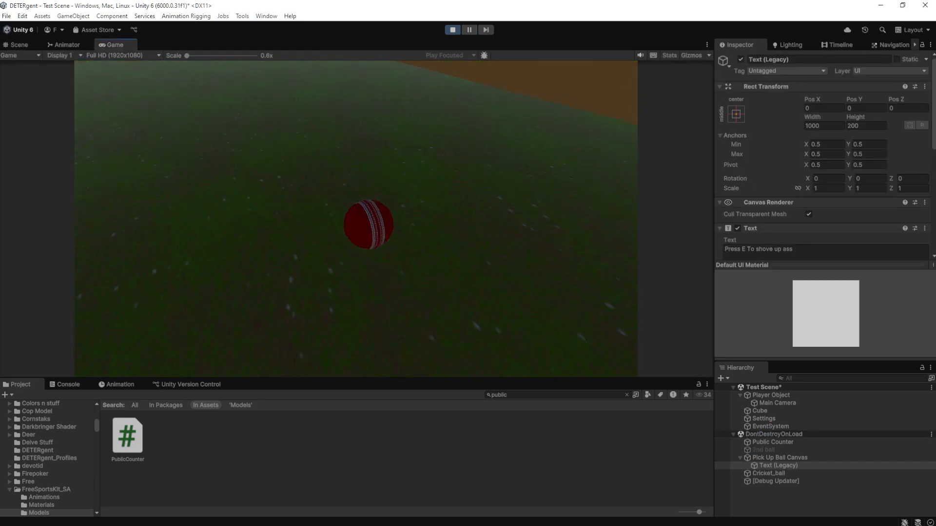
key("e")
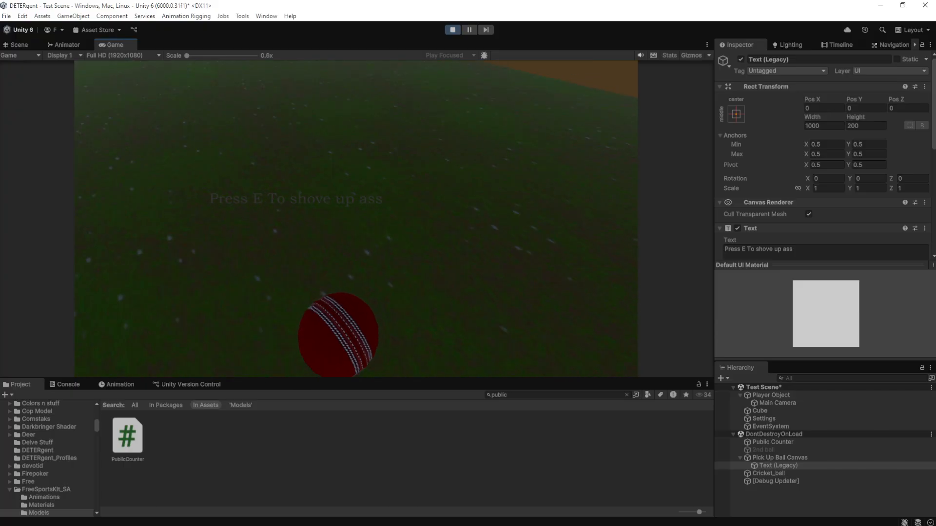
key("Escape")
Align the prompt text to the center horizontally and the middle vertically, and change its color to light pink
scroll(806, 129, "down", 6)
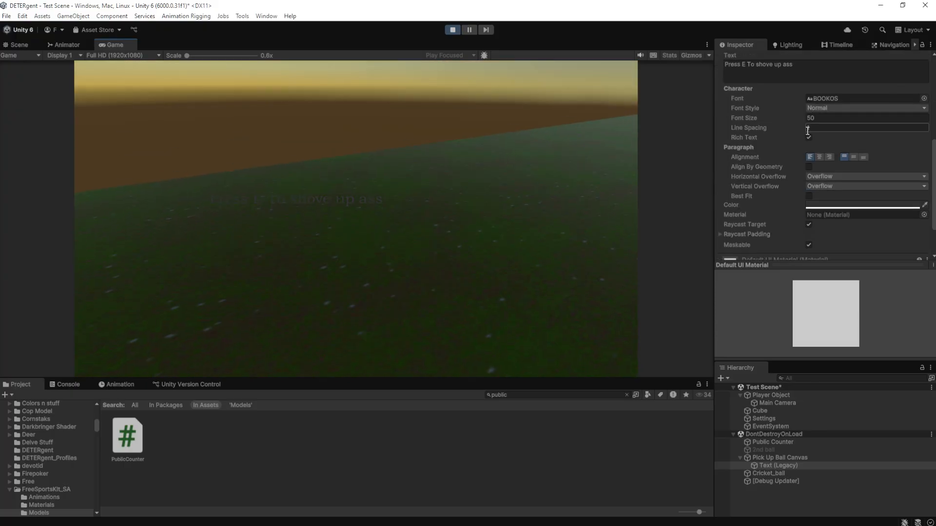
left_click(819, 157)
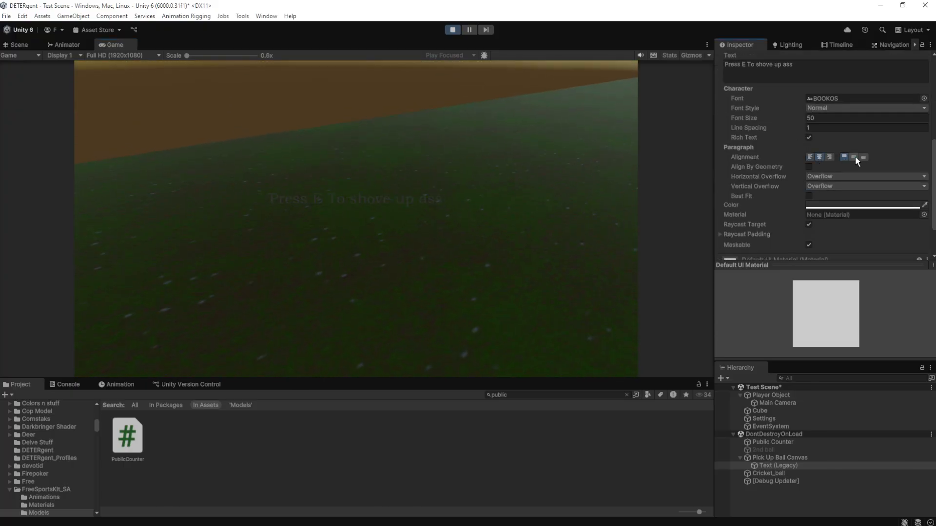
left_click(850, 205)
left_click_drag(866, 263, 860, 228)
left_click(928, 196)
Pick up the cricket ball in the running game to test the restyled prompt
left_click(472, 195)
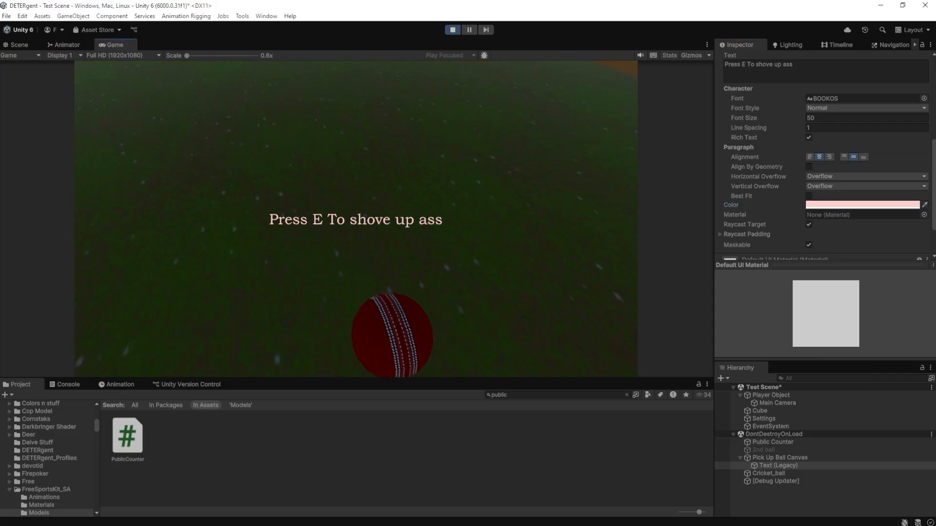
key("e")
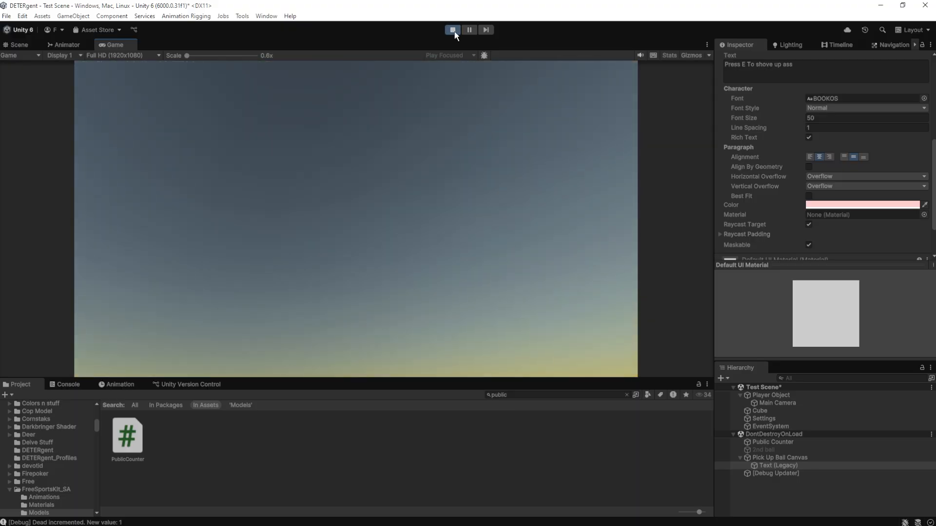
Stop the running scene, align the prompt text to the center and middle, and set its color to white (FFFFFF)
left_click(453, 29)
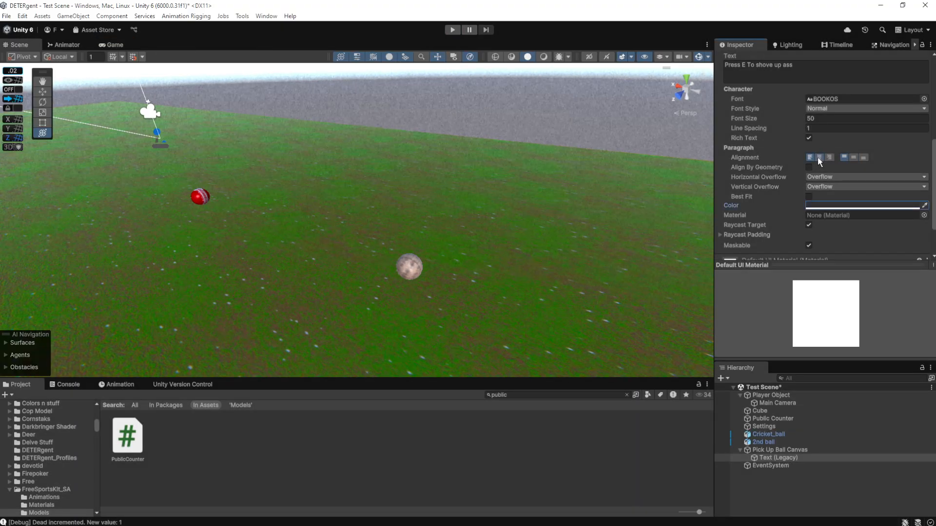
left_click(820, 157)
left_click(853, 157)
left_click(857, 205)
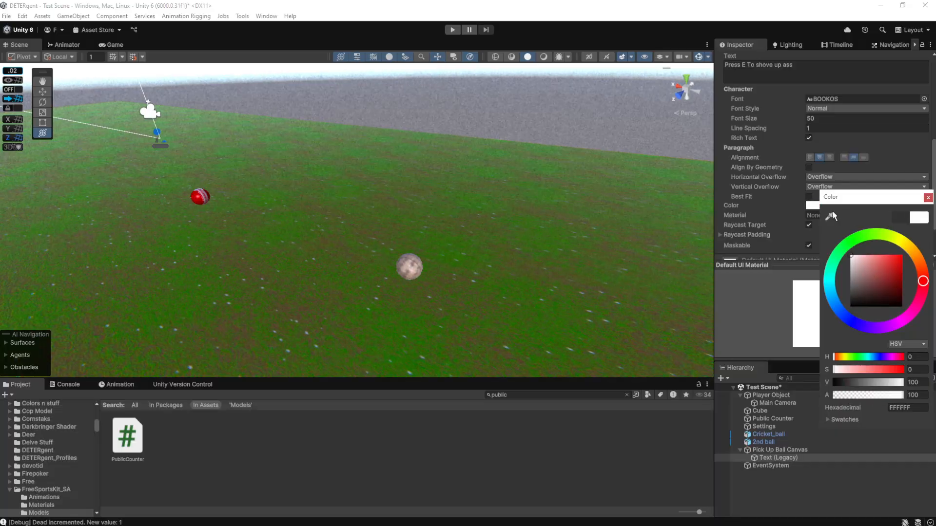
left_click(928, 198)
scroll(785, 223, "up", 3)
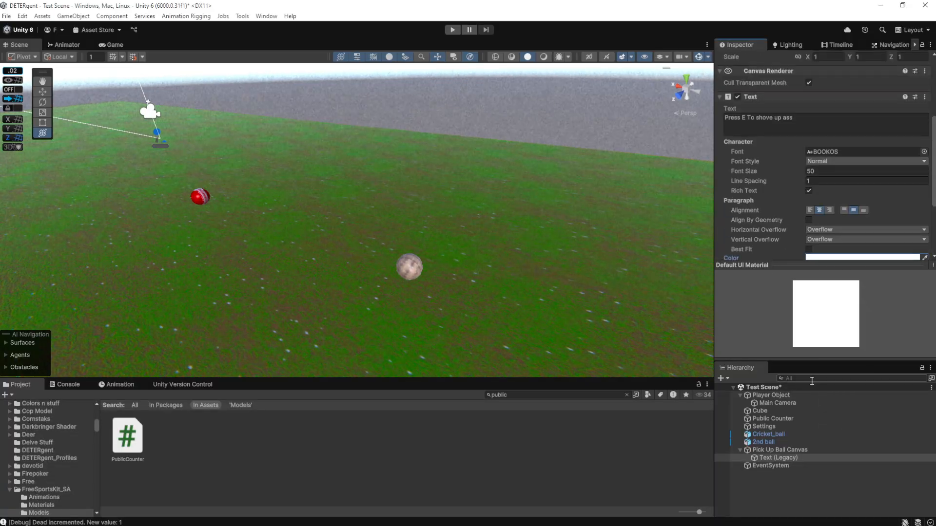
Add a Counter Object Toggle component to the Settings object
left_click(792, 426)
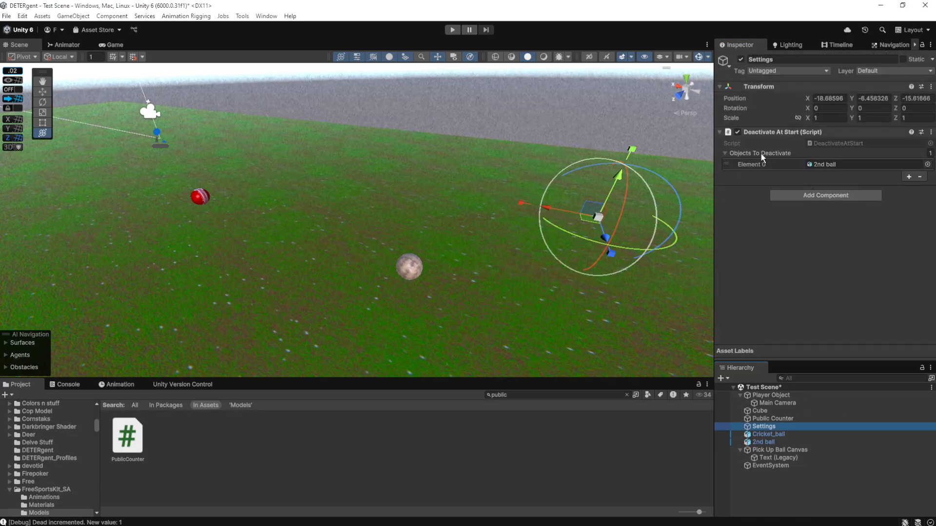
left_click(844, 194)
type("counter")
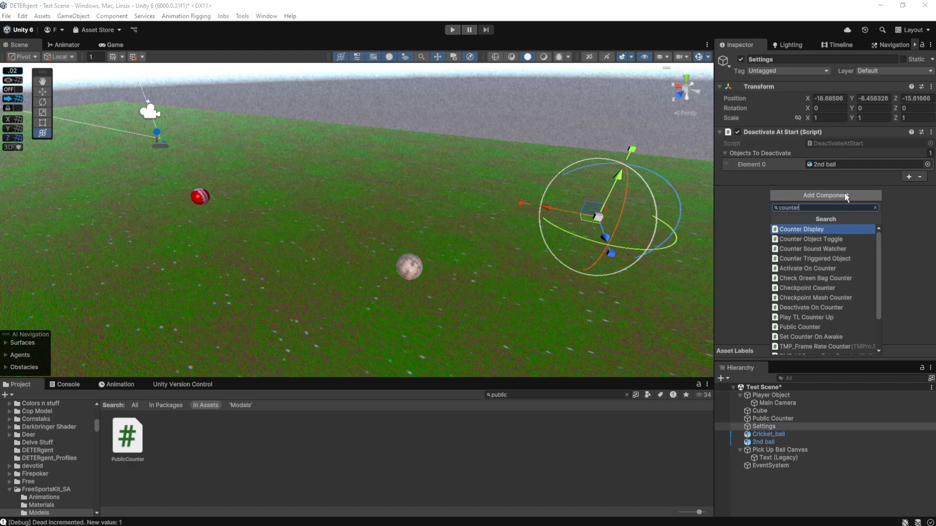
scroll(817, 265, "down", 2)
scroll(821, 282, "up", 2)
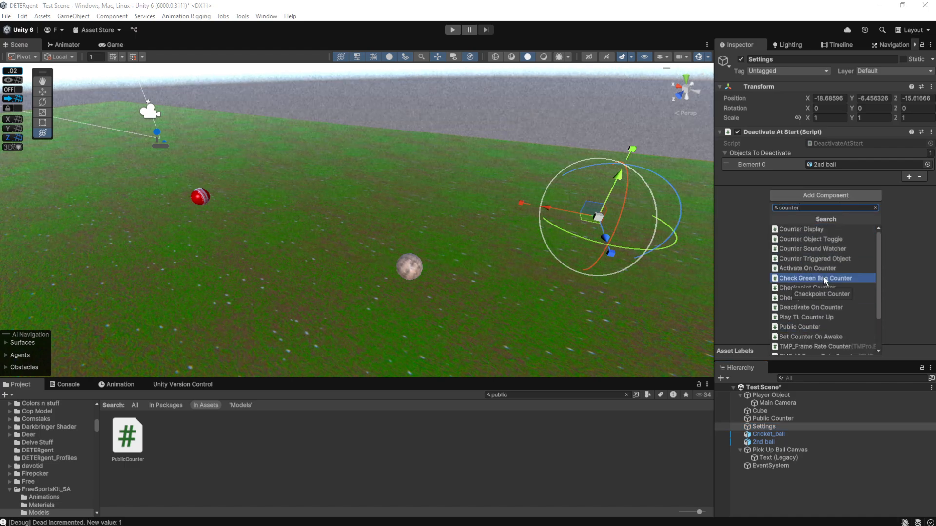
left_click(806, 239)
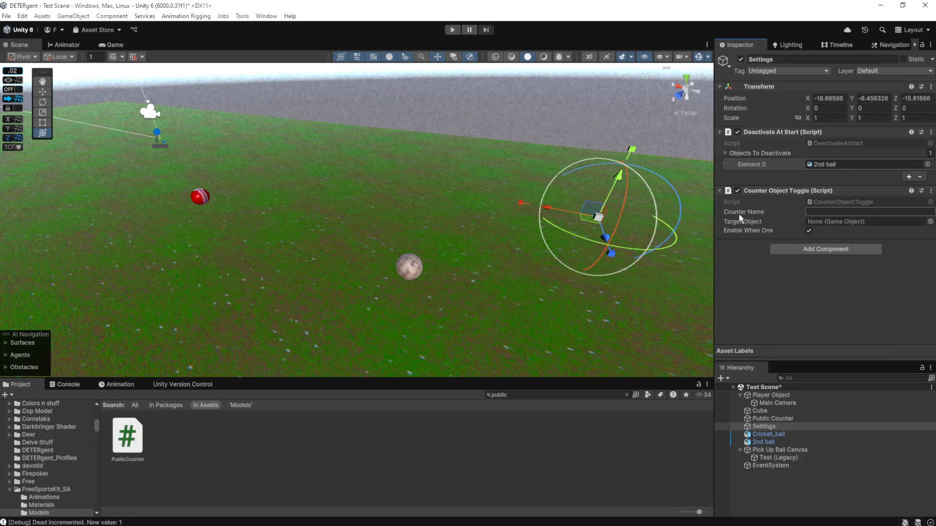
left_click(808, 230)
Add an Activate On Counter component to the Settings object and remove its Counter Object Toggle component
left_click(834, 249)
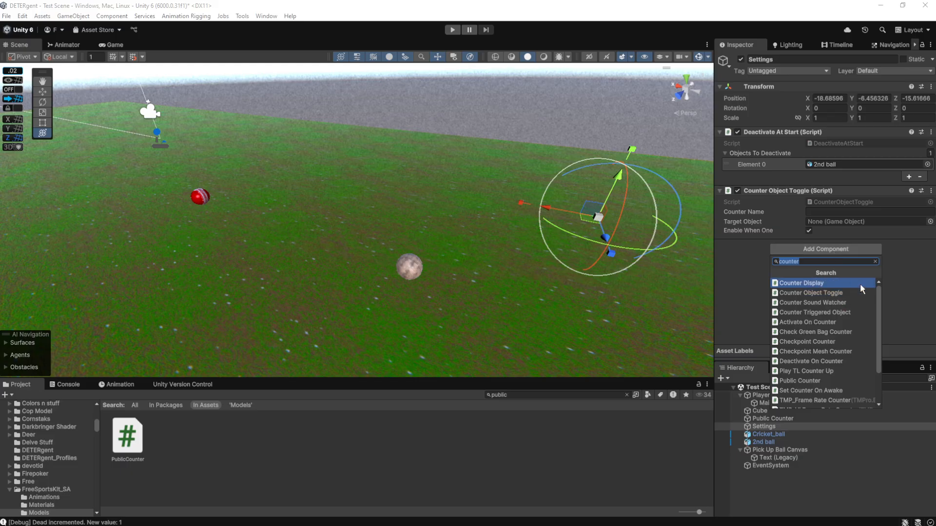
left_click(843, 322)
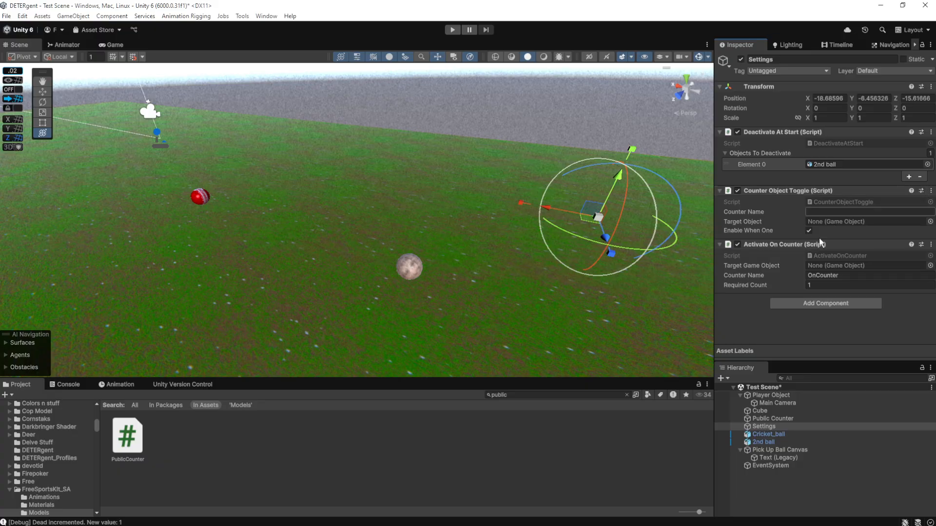
left_click(930, 191)
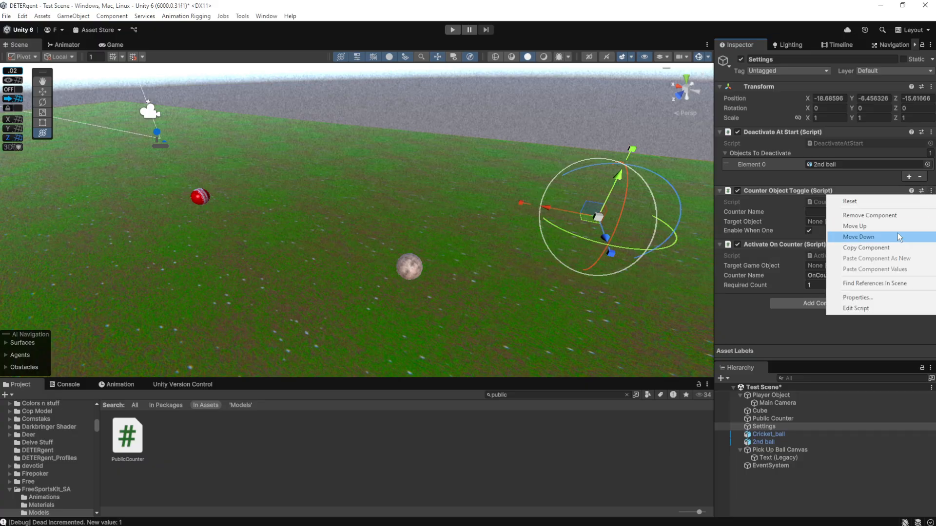
left_click(797, 212)
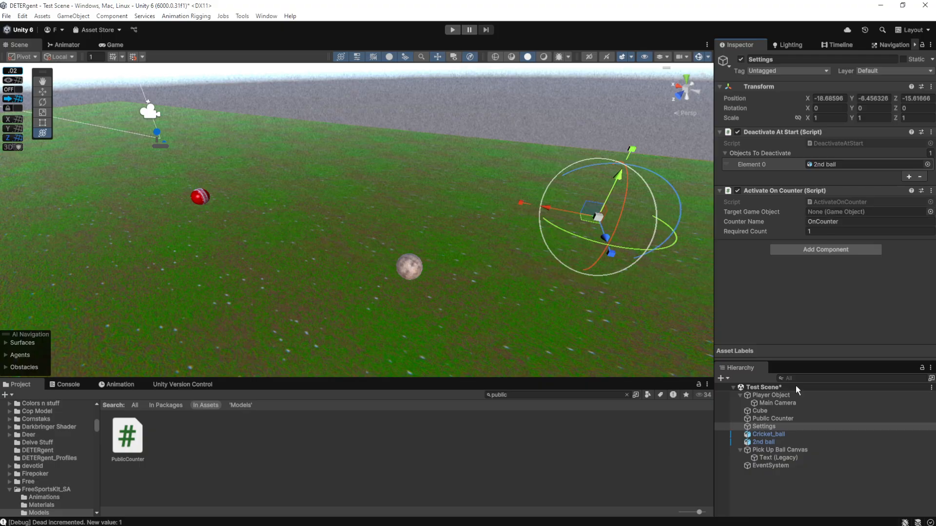
Assign 2nd ball as the Activate On Counter target and set its counter name to Dead
left_click_drag(794, 441, 839, 216)
left_click(737, 221)
type("Dead")
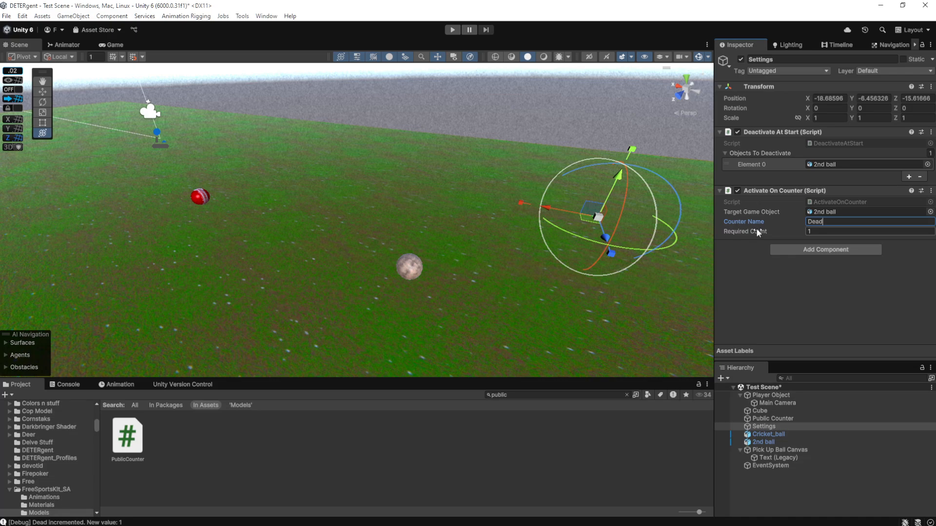
left_click(788, 277)
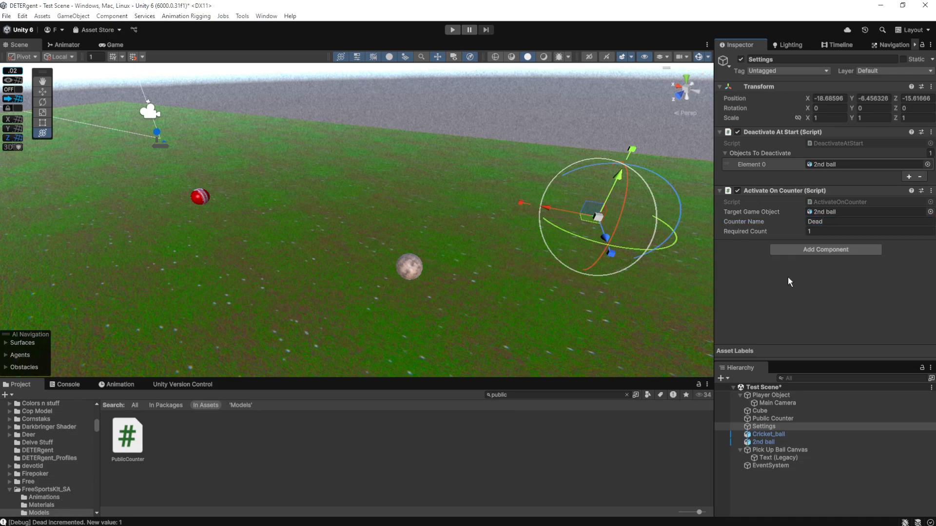
Play the scene and pick up the cricket ball followed by the second ball to test the counter-based activation
left_click(452, 30)
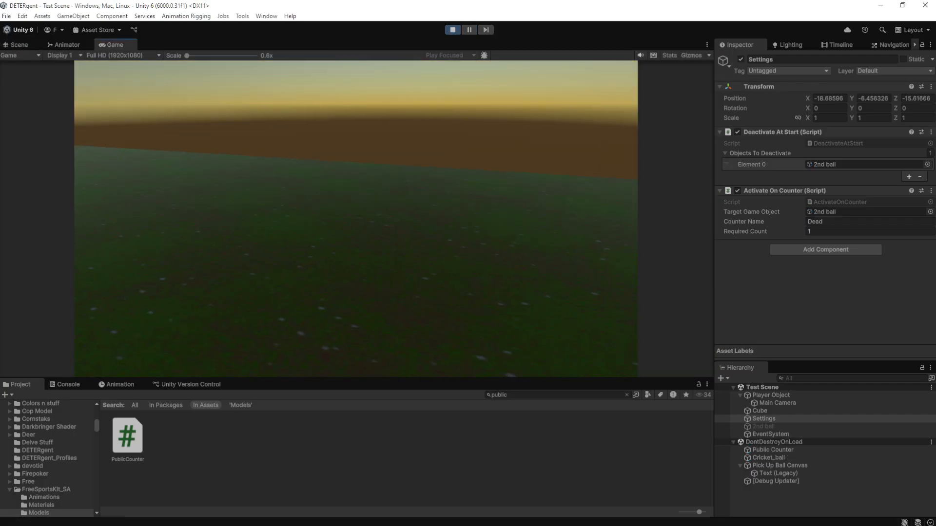
key("w")
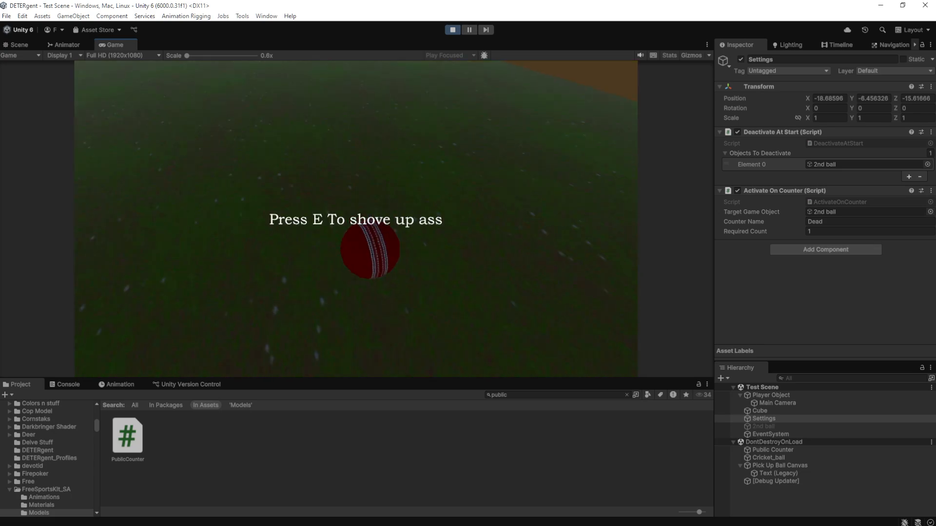
key("w")
key("w")
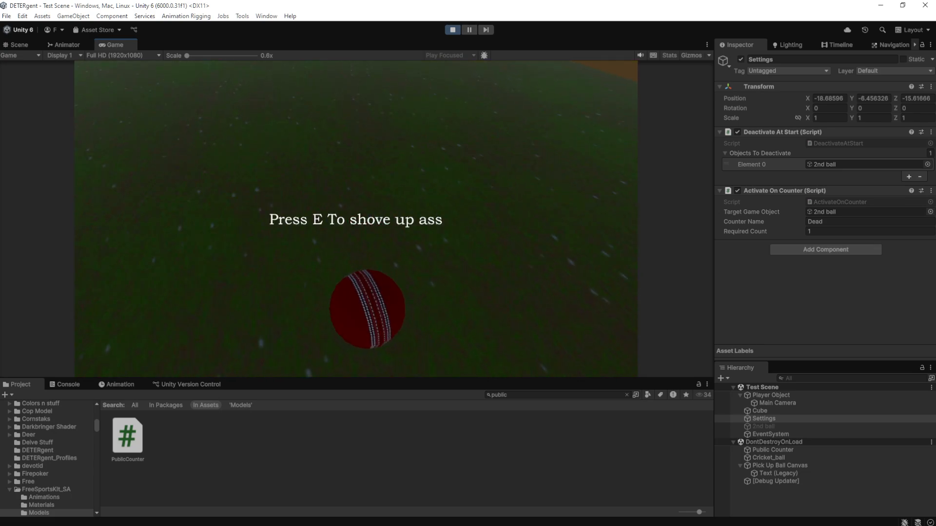
key("e")
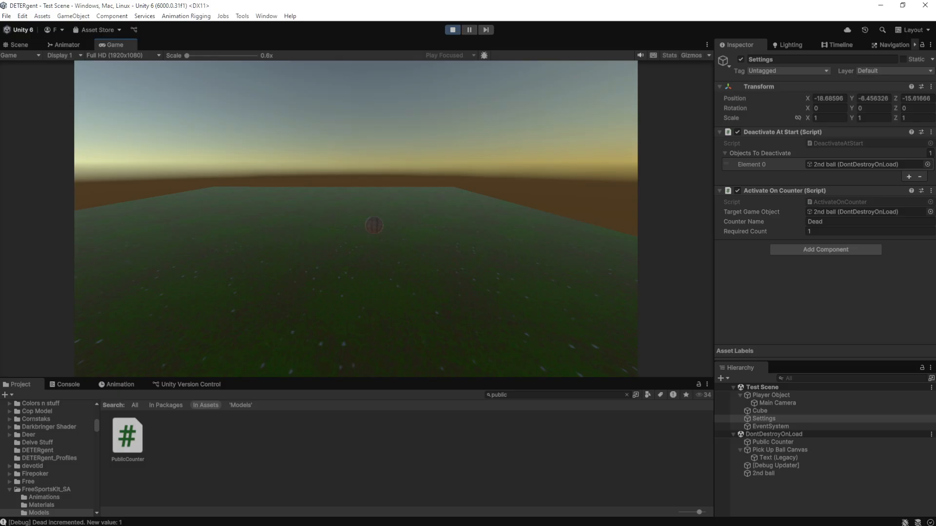
key("w")
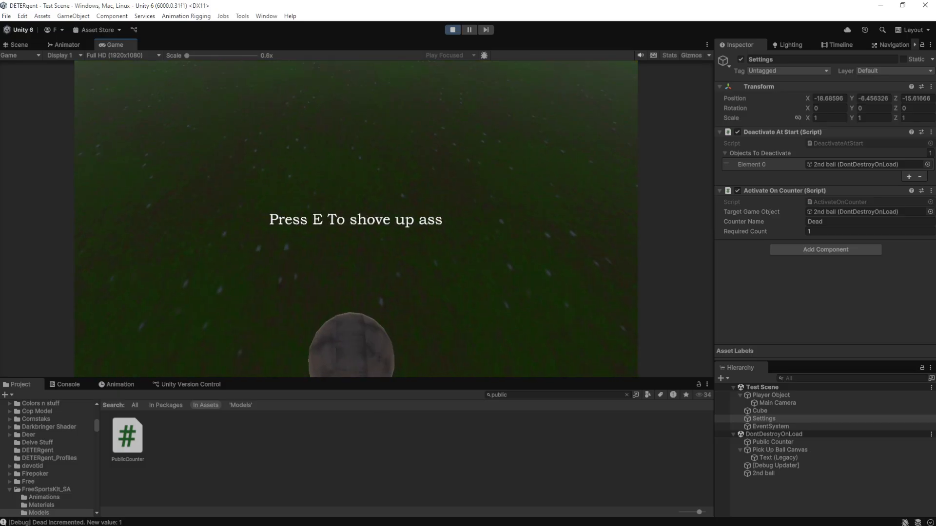
key("s")
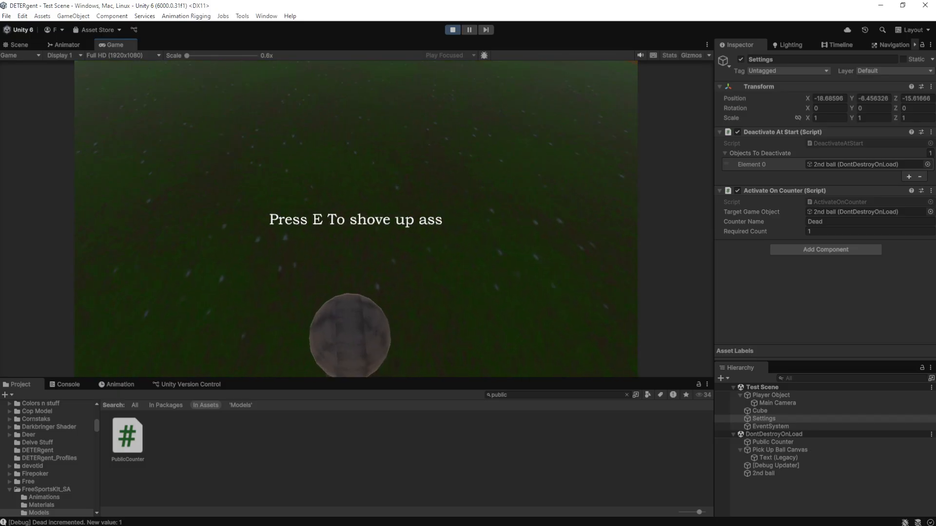
key("e")
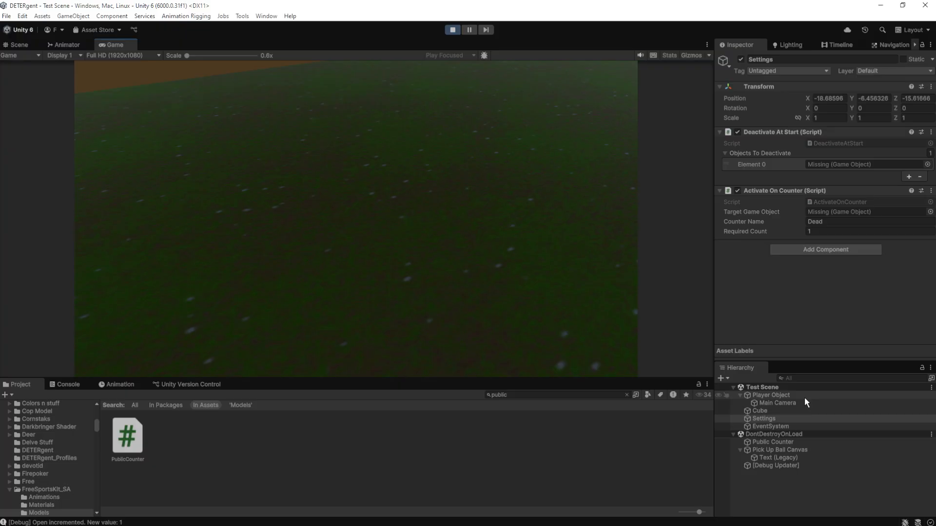
Set the Player Object's Look X Limit to 80 in the running game and try looking around
left_click(804, 397)
scroll(817, 168, "down", 6)
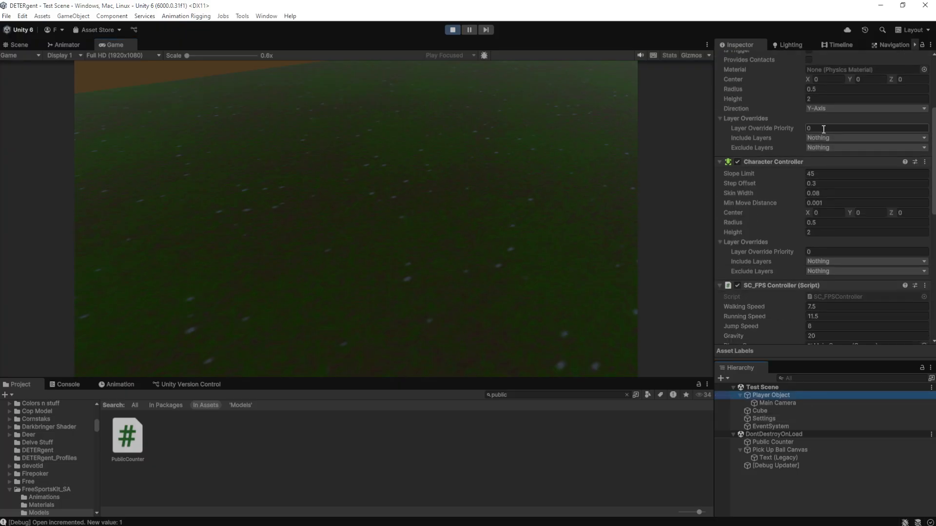
scroll(823, 129, "down", 2)
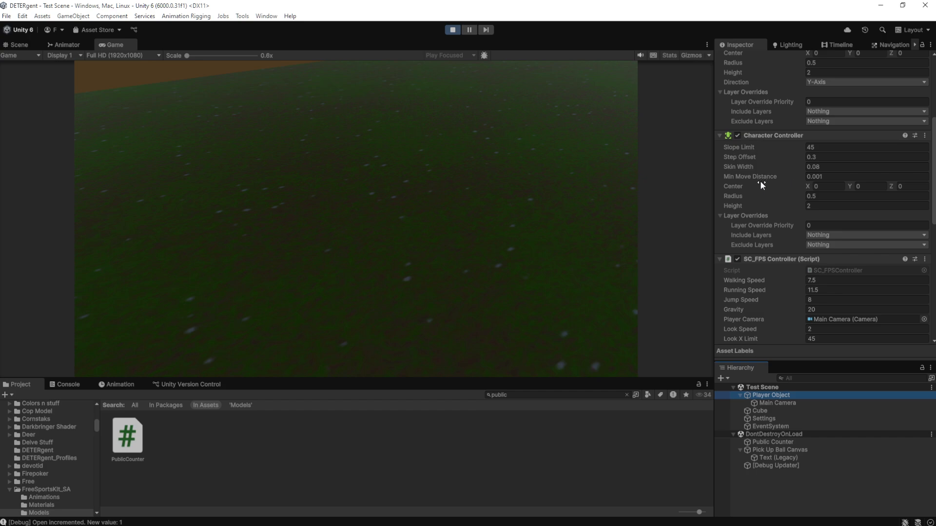
scroll(763, 185, "down", 4)
scroll(764, 244, "down", 2)
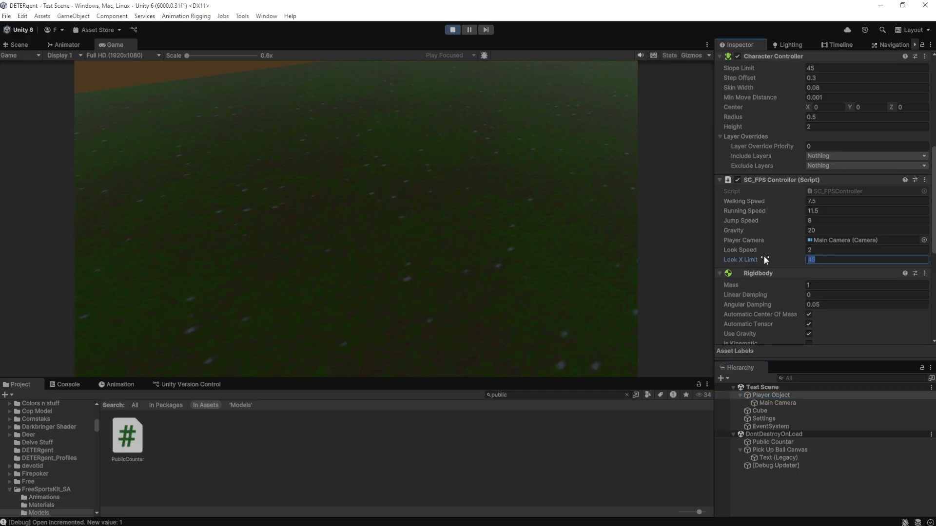
type("80")
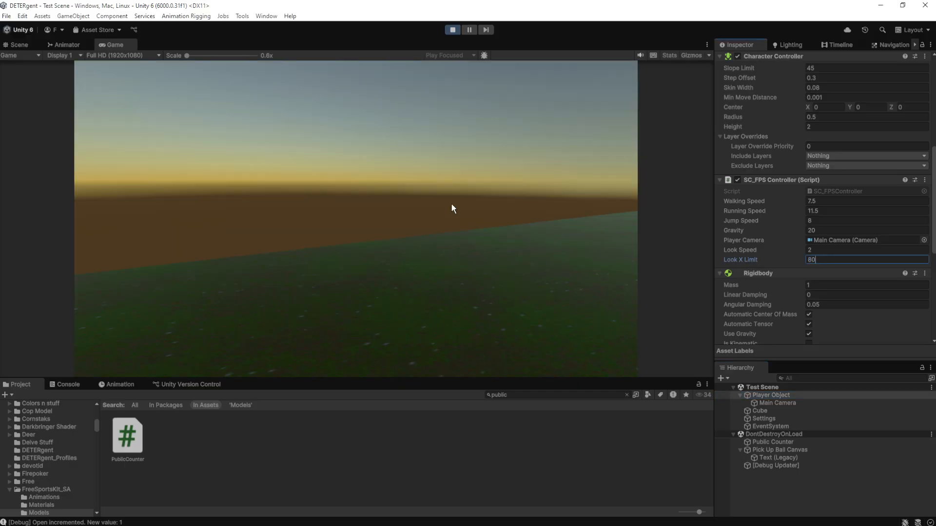
left_click(451, 209)
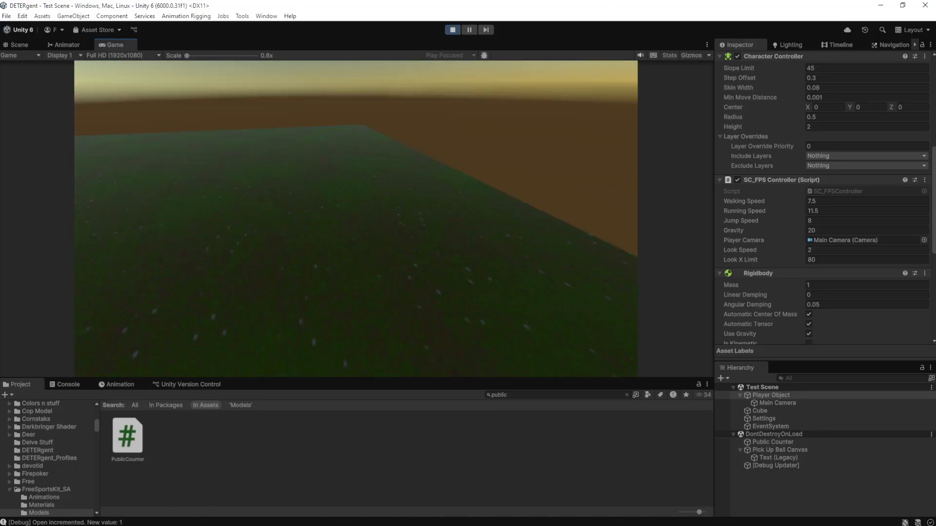
Raise the Player Object's Look X Limit to 109.5 and to 180, testing the view in the running game
key("Escape")
left_click_drag(734, 261, 795, 259)
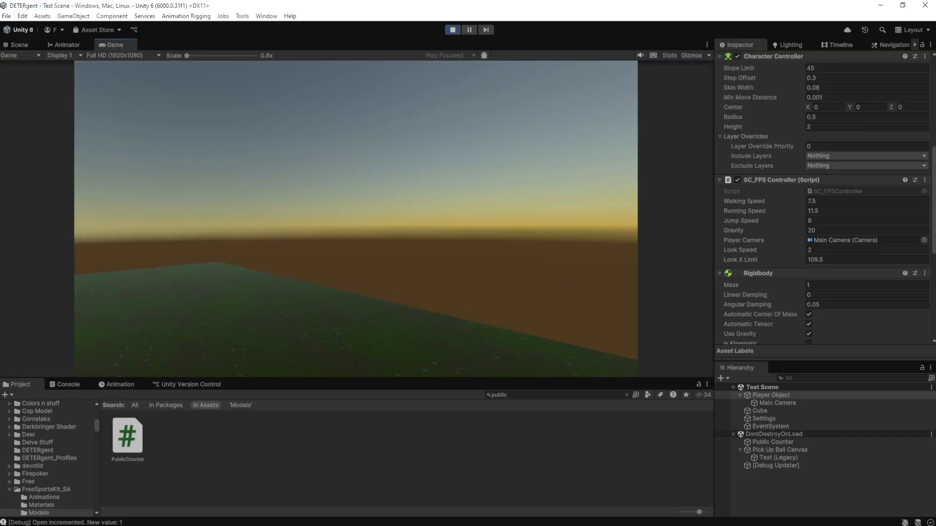
left_click(837, 261)
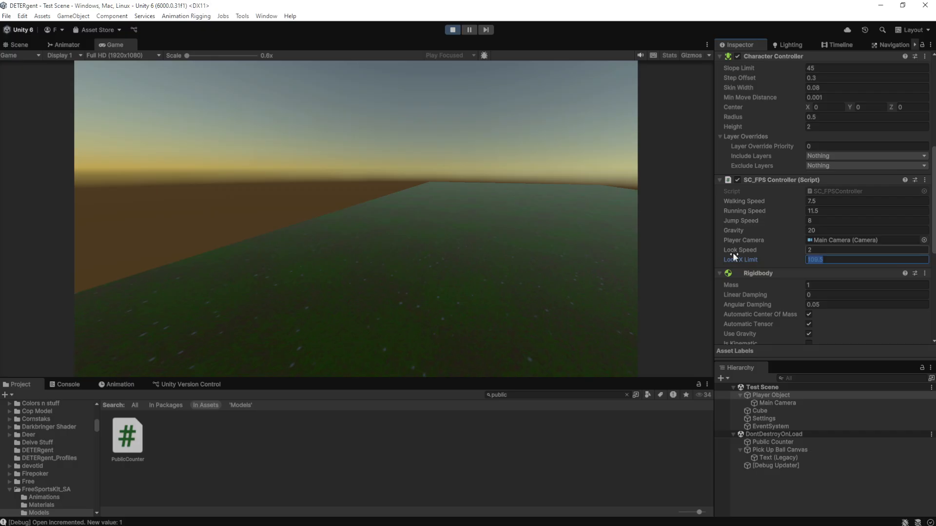
type("180")
left_click(554, 214)
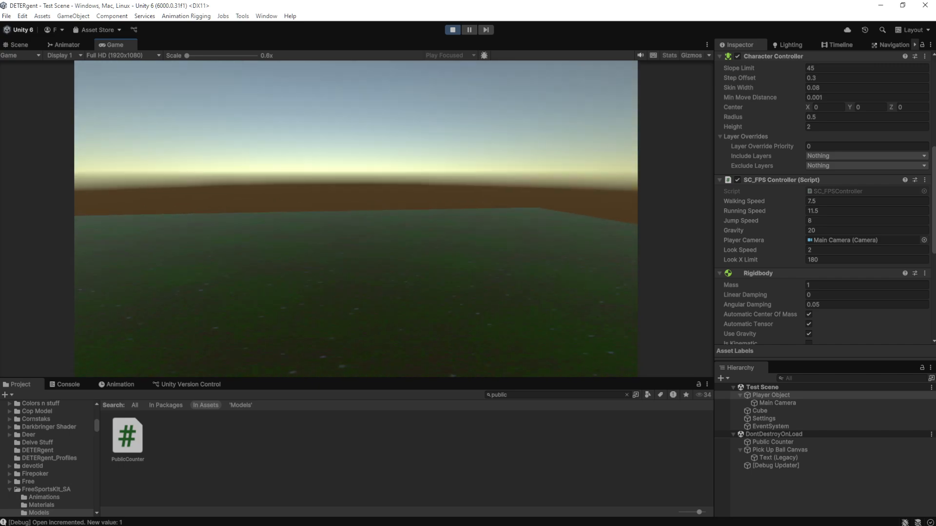
key("Escape")
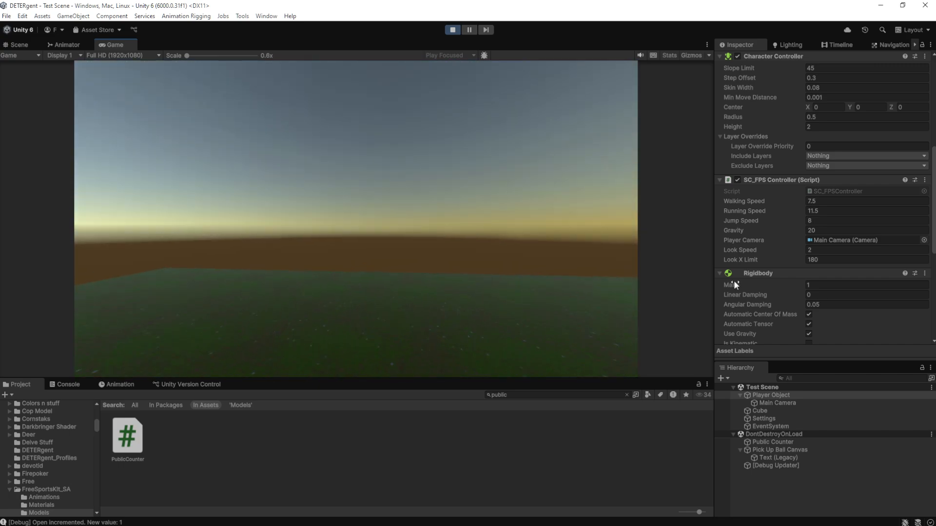
type("360")
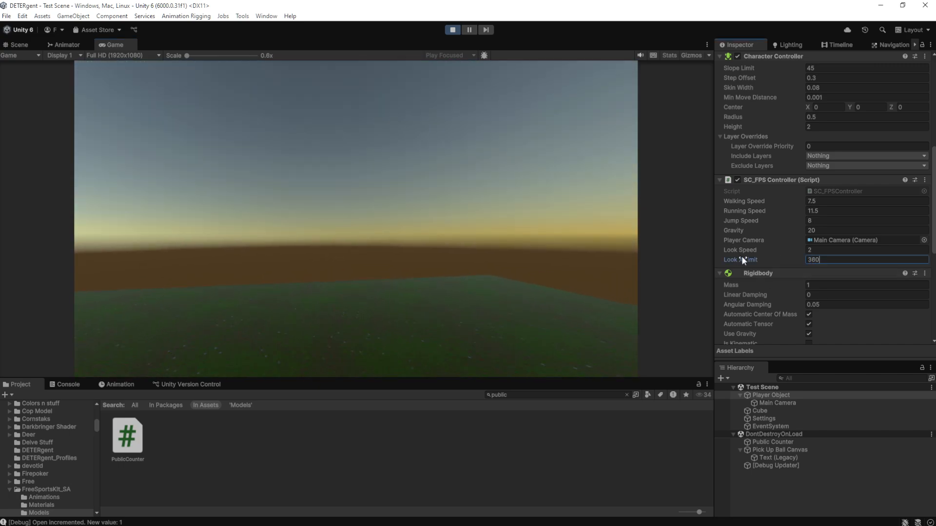
left_click(484, 179)
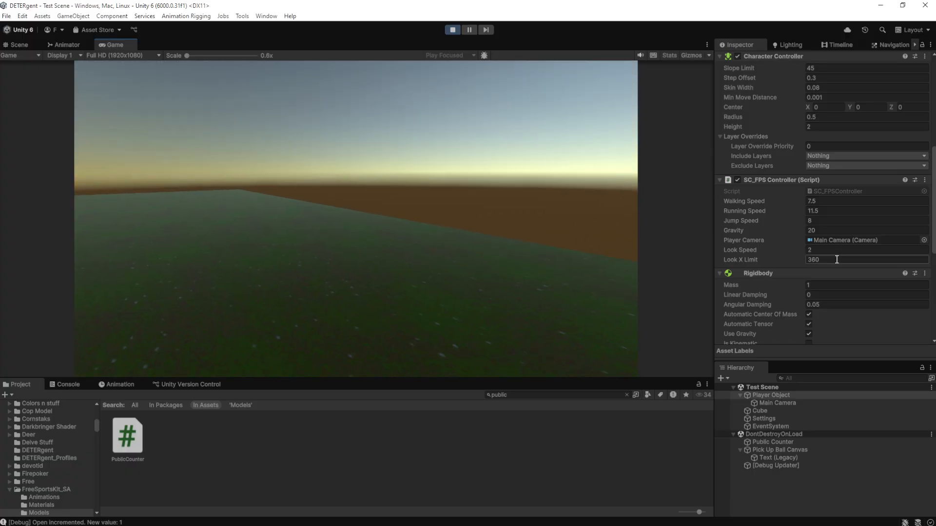
type("1000000000")
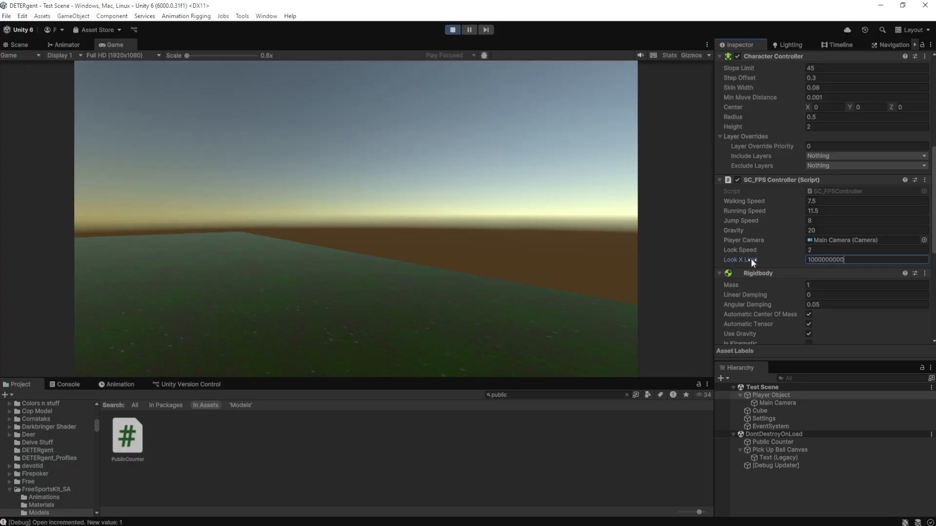
key("Return")
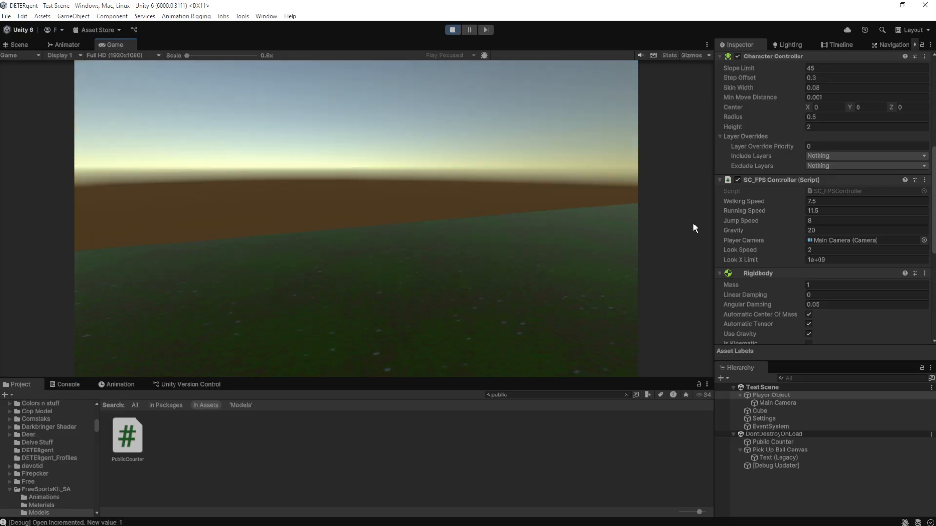
Lower the Player Object's Gravity to 0.7 in the FPS controller and test the movement in the running game
left_click_drag(718, 231, 716, 231)
left_click(662, 234)
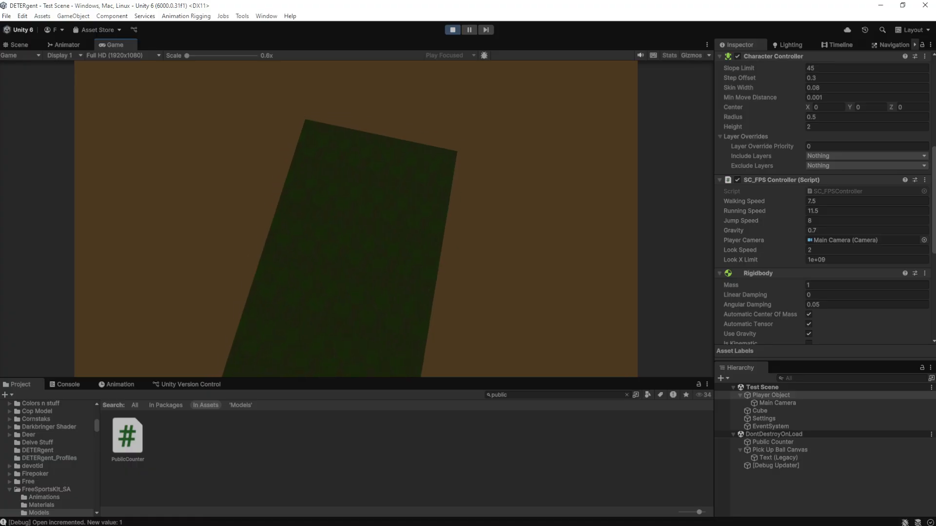
key("Escape")
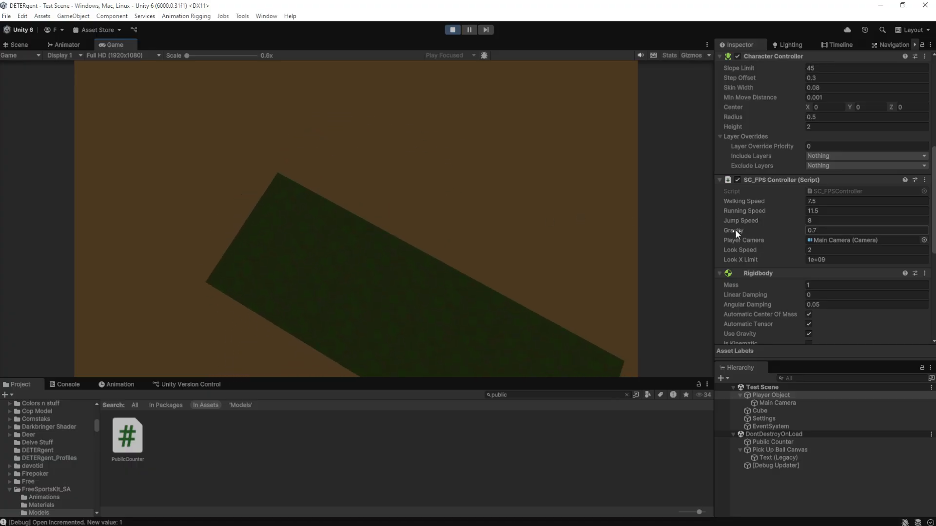
Raise the Player Object's Gravity to 38.62 in the FPS controller and look around in the running game
left_click_drag(735, 229, 423, 255)
left_click(423, 256)
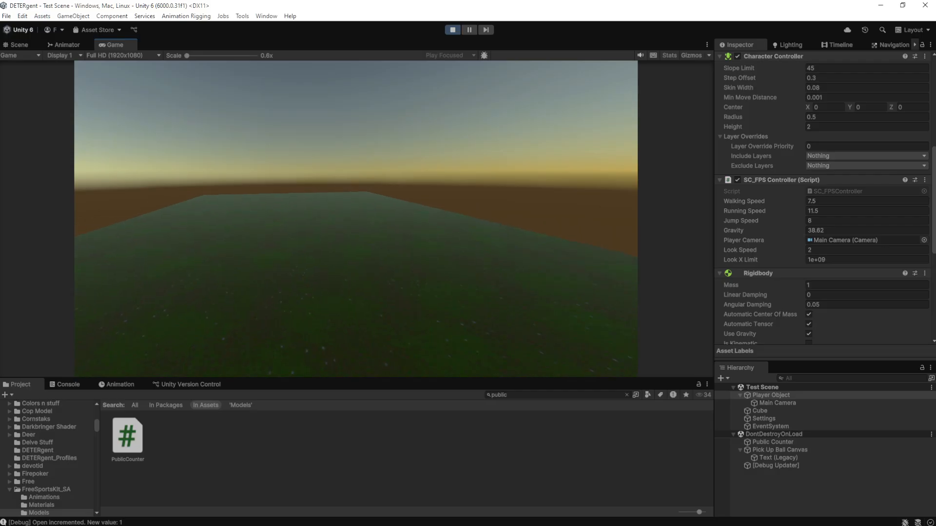
key("Escape")
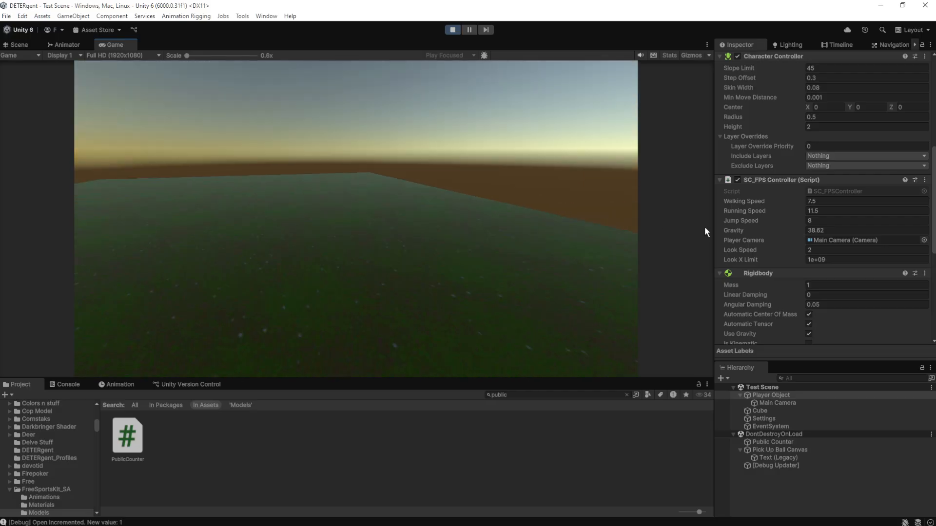
Raise the Player Object's Jump Speed to 51.04 and test repeated jumps in the running game
left_click_drag(742, 218, 838, 223)
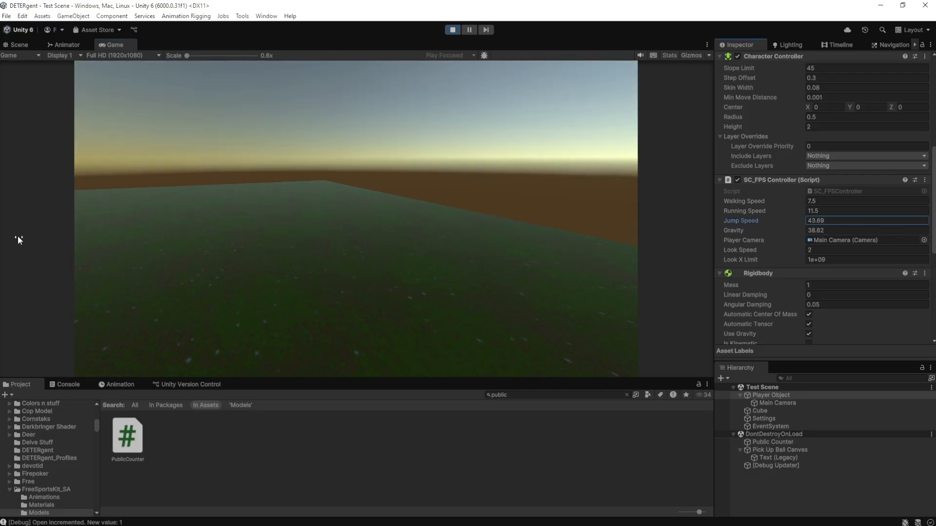
left_click(366, 275)
key("space")
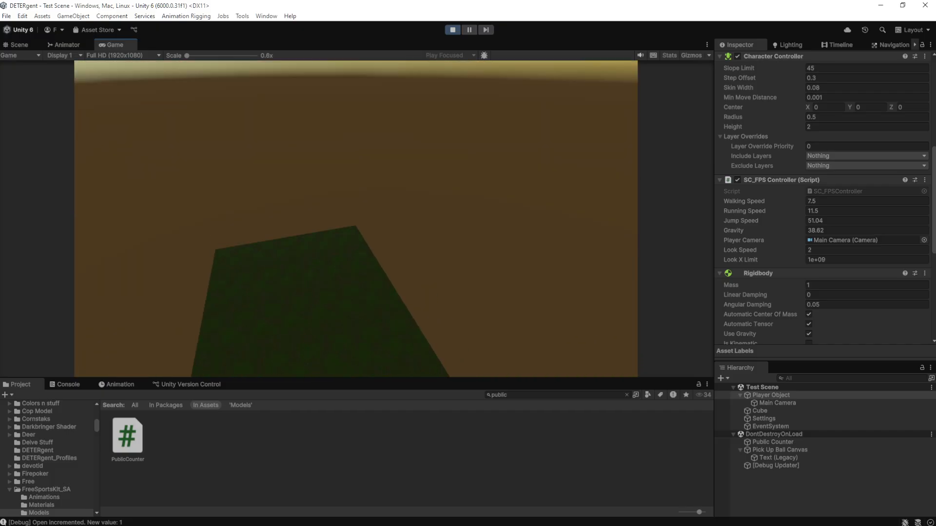
key("space")
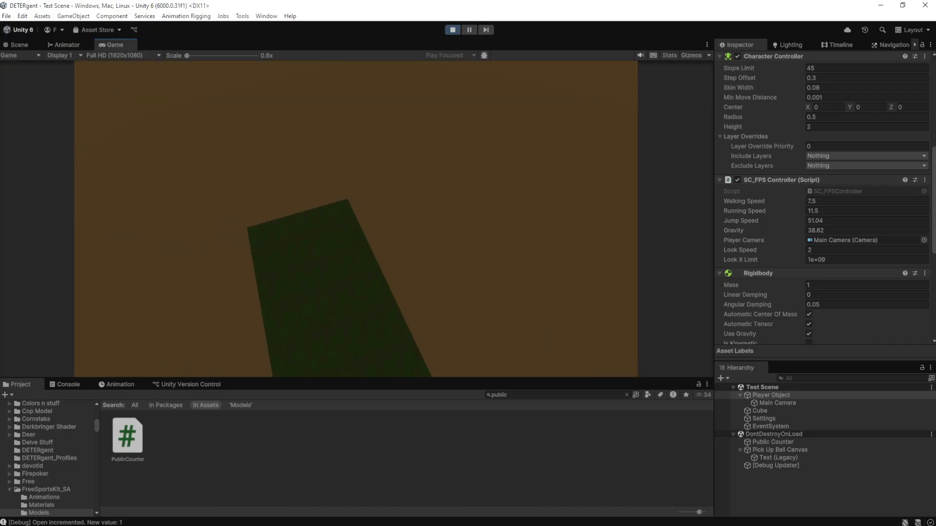
key("space")
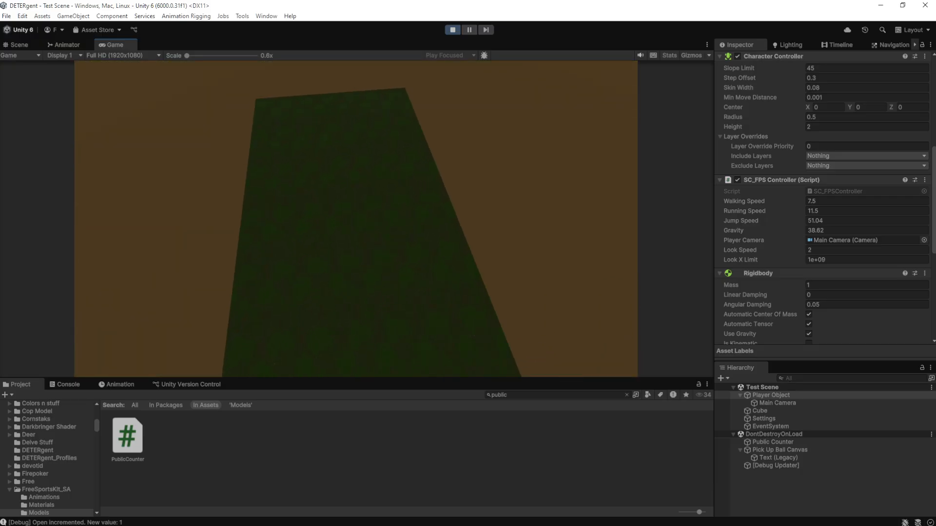
key("space")
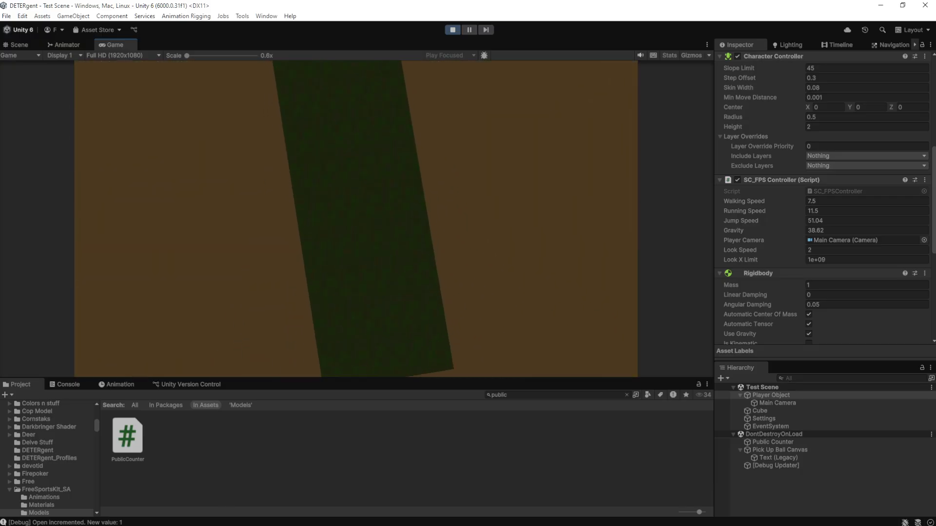
Raise the Player Object's Gravity to 78.5 and lower its Jump Speed to -15.1, checking the running game
left_click_drag(724, 231, 751, 233)
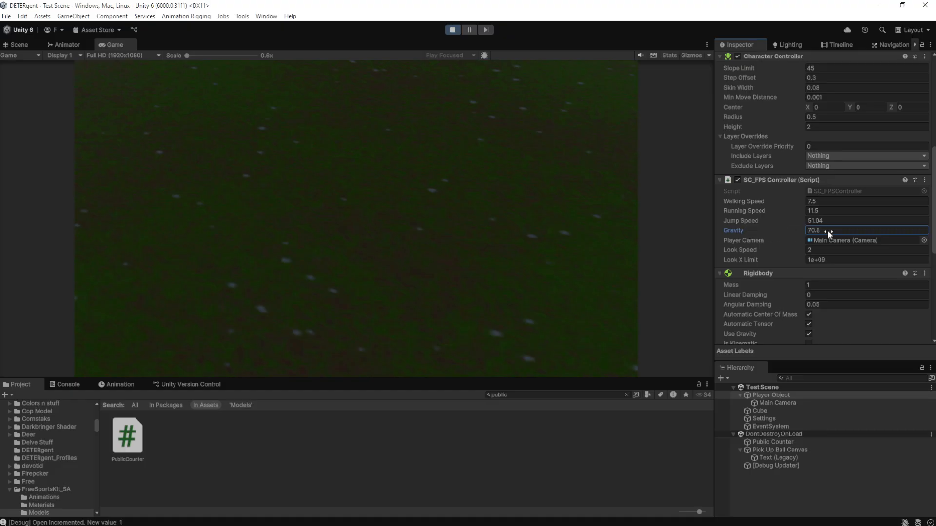
key("space")
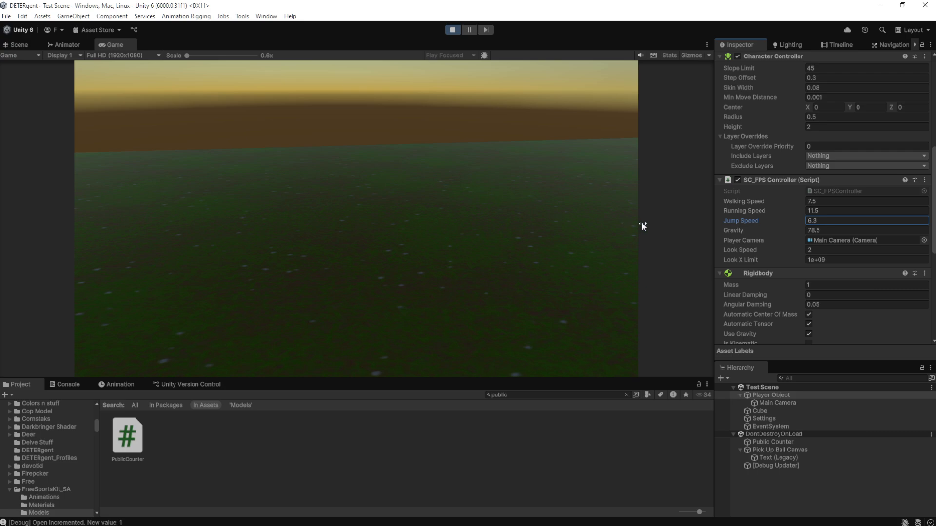
left_click(506, 235)
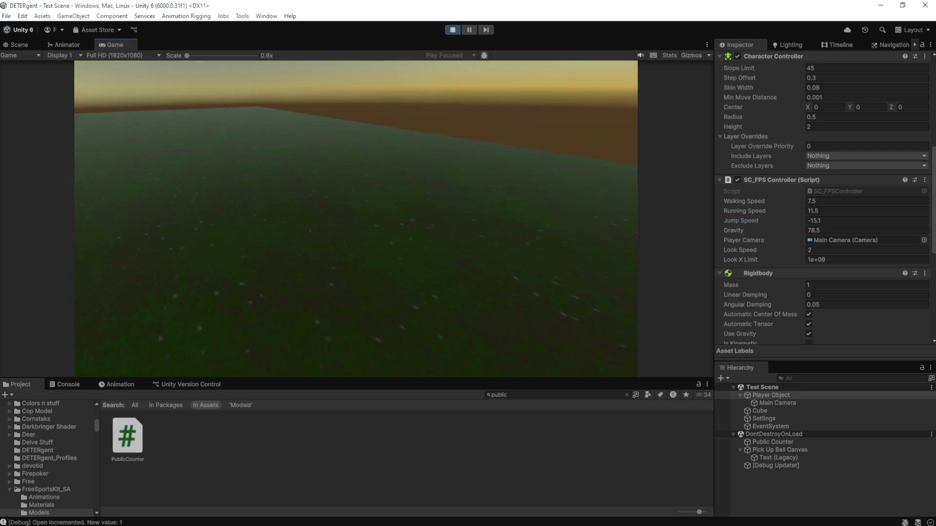
Set the Player Object's Jump Speed to 8.8 and test jumping in the running game
left_click_drag(739, 221, 844, 221)
left_click(575, 226)
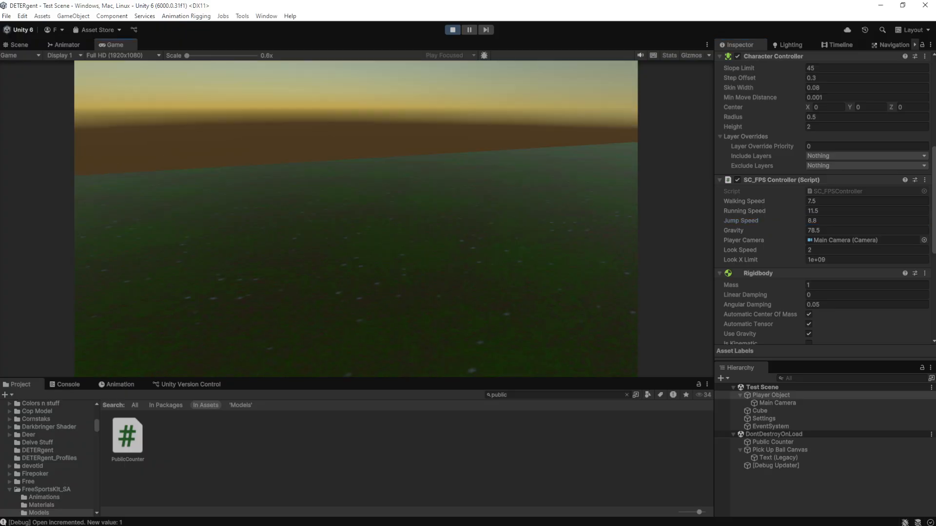
key("space")
key("space")
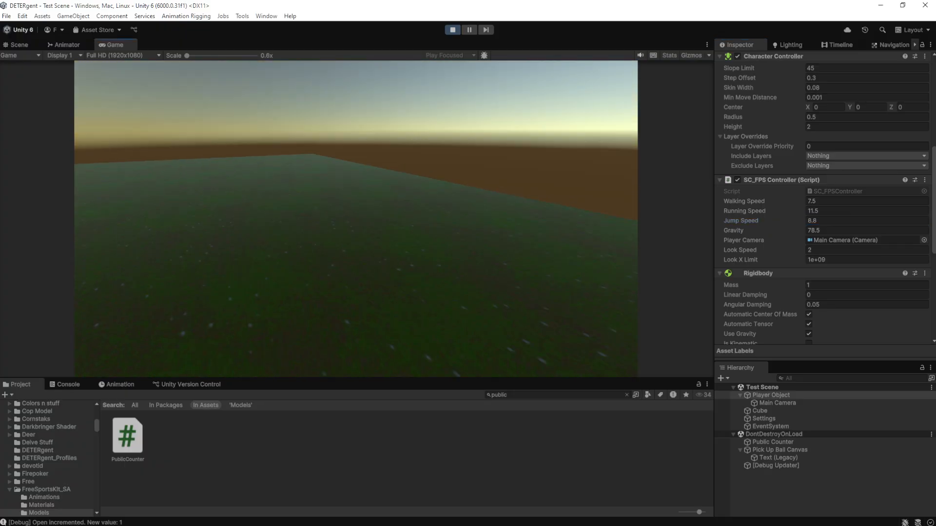
Set the Player Object's Gravity to 1 and test a jump in the running game
key("Escape")
left_click(824, 231)
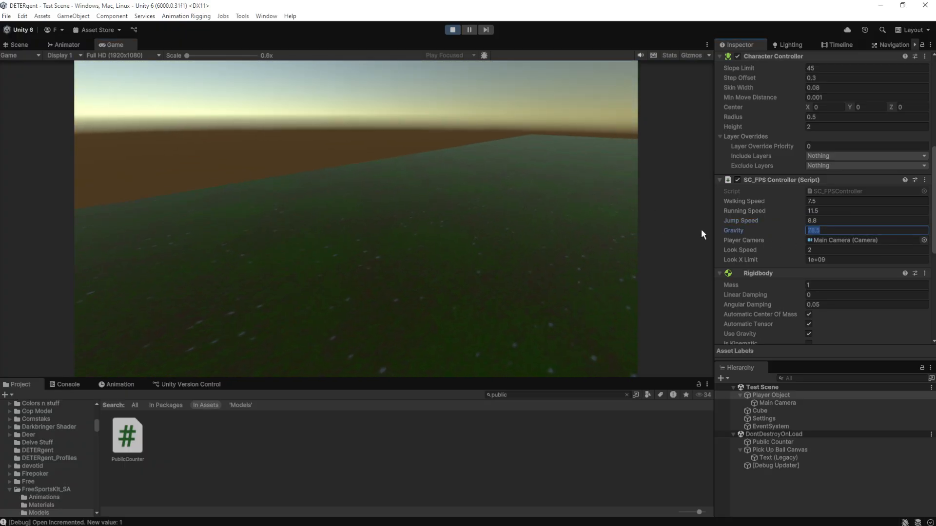
type("1")
left_click(469, 230)
key("space")
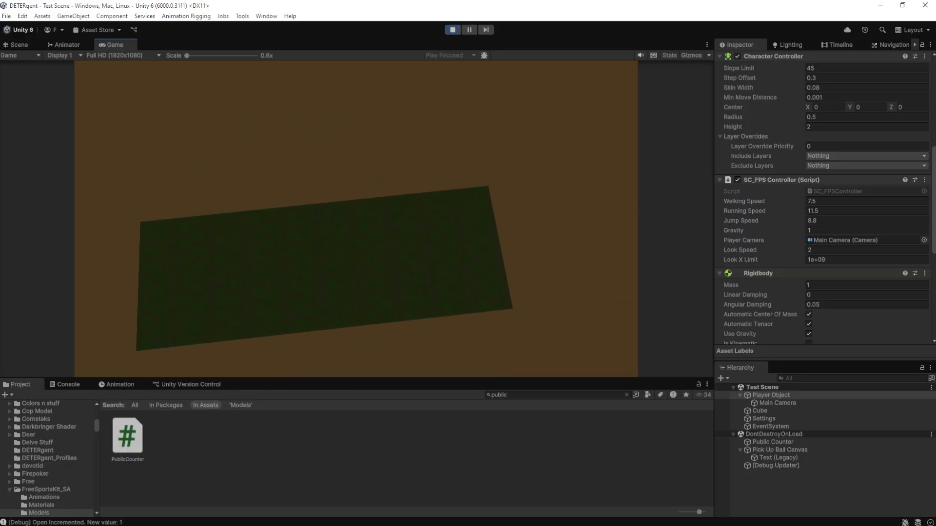
Raise the Player Object's Gravity to 49.22 and return to the running game to check the effect
key("Escape")
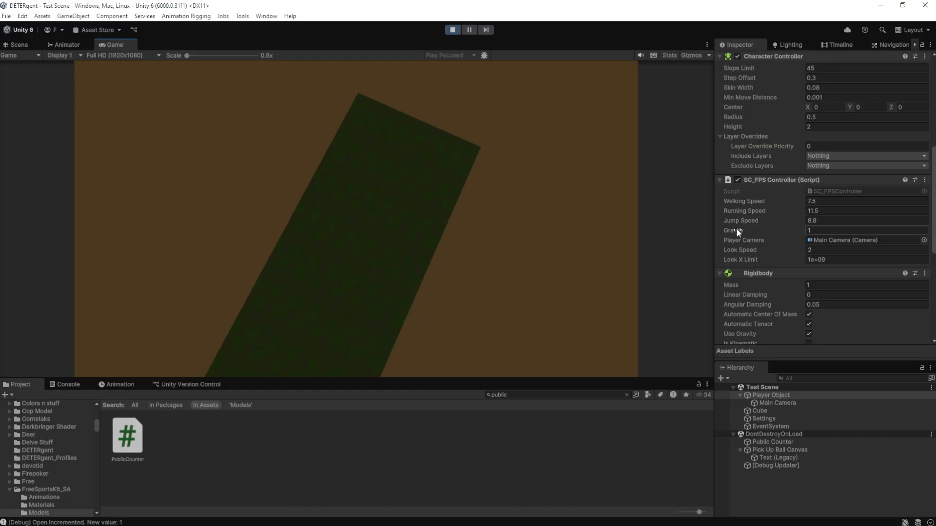
left_click_drag(736, 229, 587, 273)
left_click(587, 272)
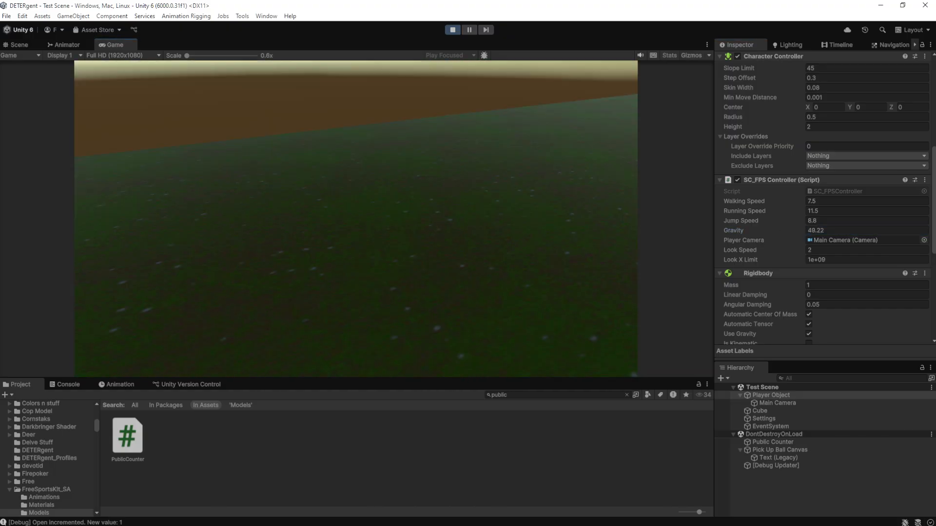